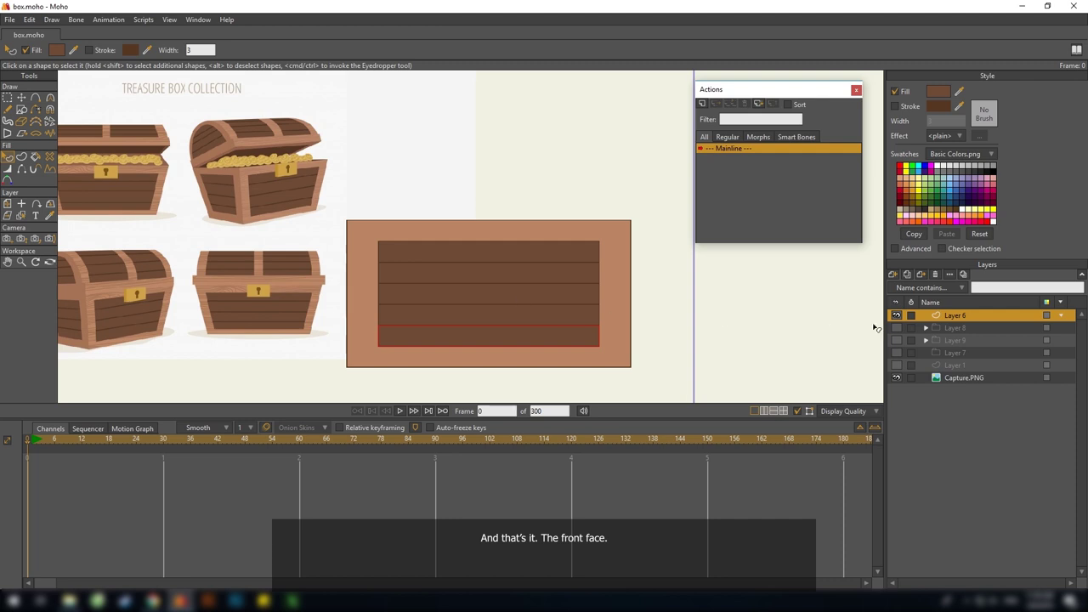
Copy all points of the front face on Layer 6 and paste them into a new vector layer
key(g)
drag(678, 388, 335, 182)
drag(452, 207, 446, 213)
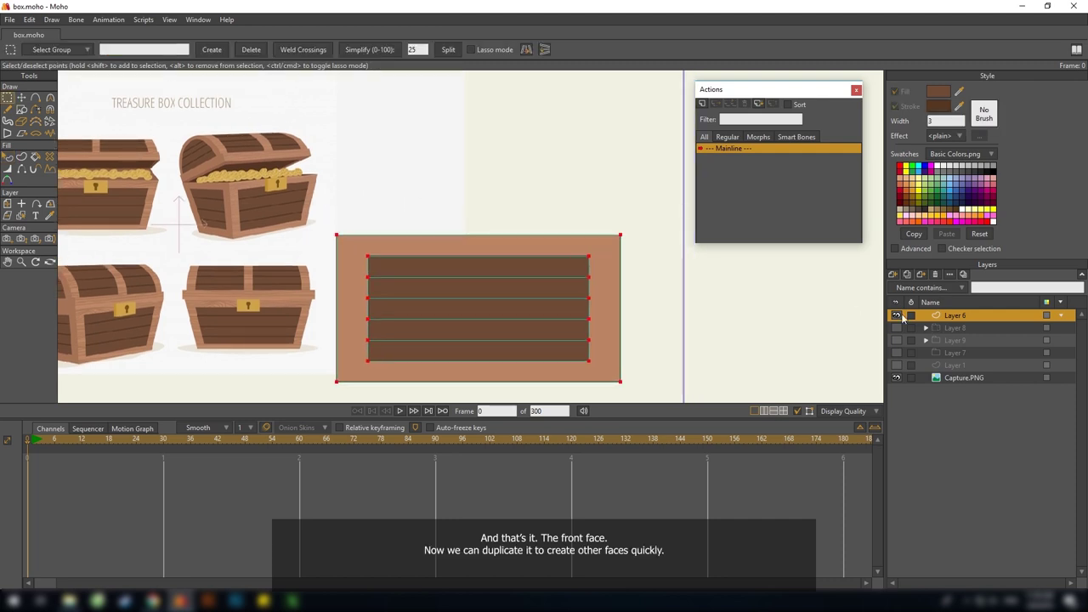
click(893, 274)
click(913, 292)
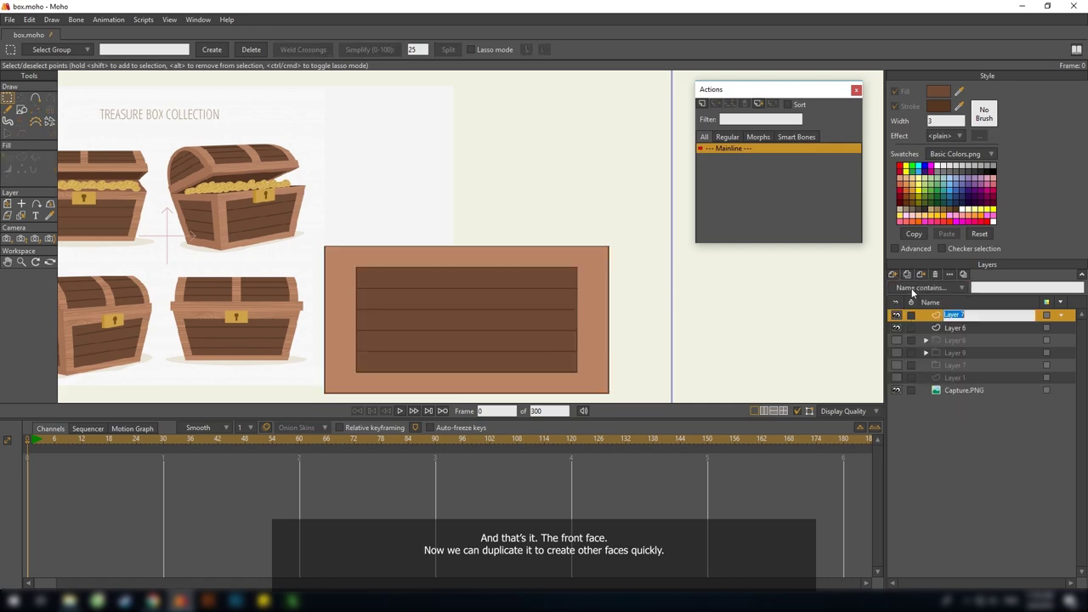
drag(470, 193, 468, 213)
key(ctrl+v)
Move the pasted face straight up until its lower edge meets the front face's upper edge, aligning it to the grid
key(t)
drag(455, 328, 436, 197)
key(ctrl+g)
scroll(443, 184, up, 4)
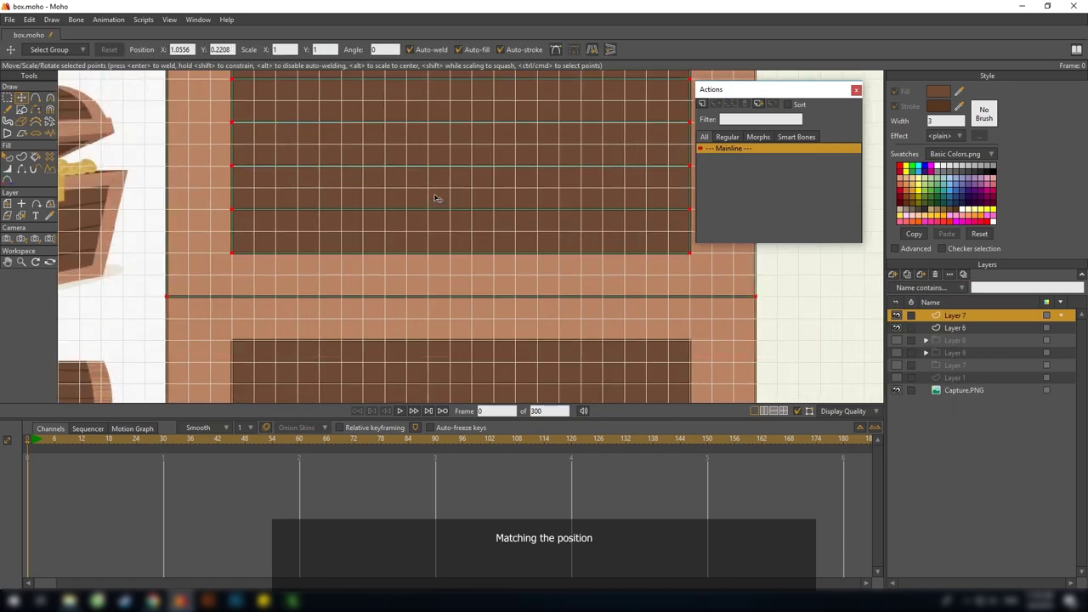
scroll(434, 198, down, 5)
scroll(429, 213, up, 2)
key(ctrl+g)
scroll(438, 204, up, 1)
drag(445, 195, 443, 200)
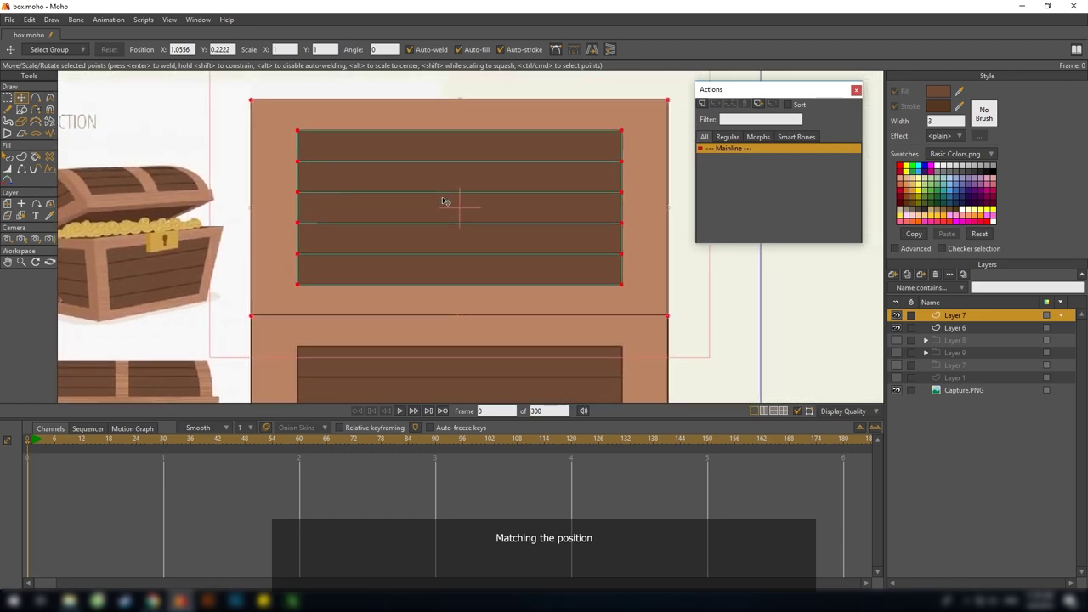
Delete the plank-line points inside the upper face and fill its frame region
key(g)
drag(287, 182, 661, 238)
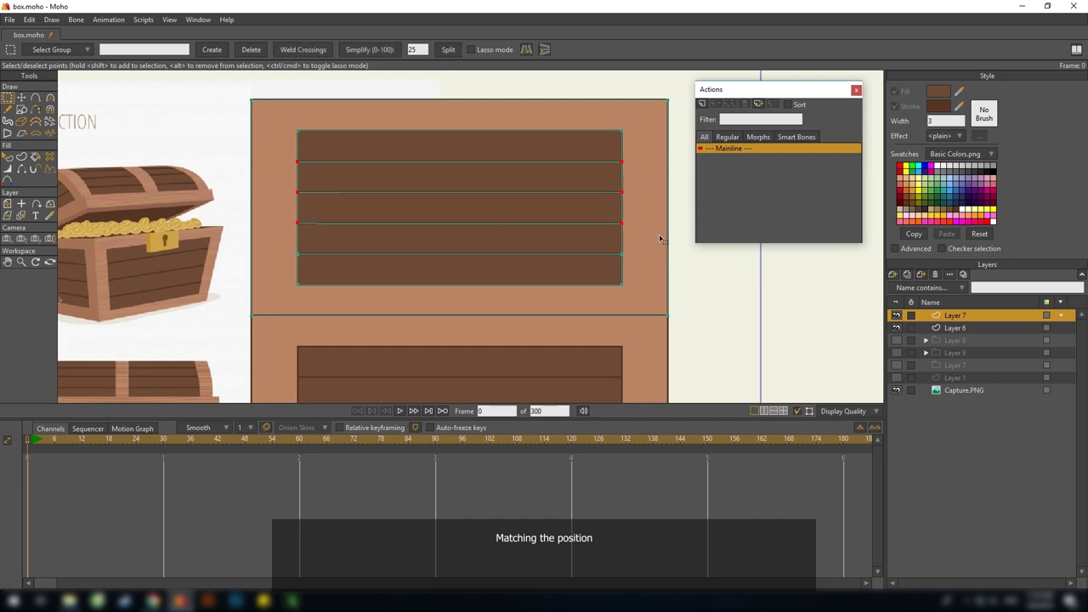
key(Delete)
drag(593, 220, 588, 231)
drag(276, 244, 622, 281)
key(Delete)
key(u)
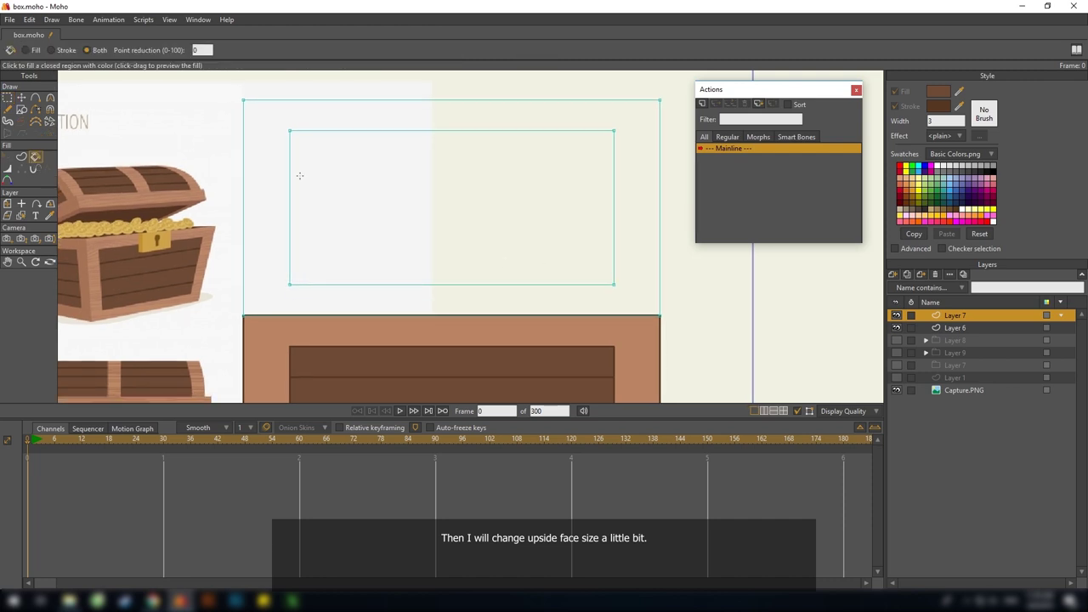
click(299, 175)
Shorten the upper face by lowering the upper edges of its frame and inner panel on the grid
key(g)
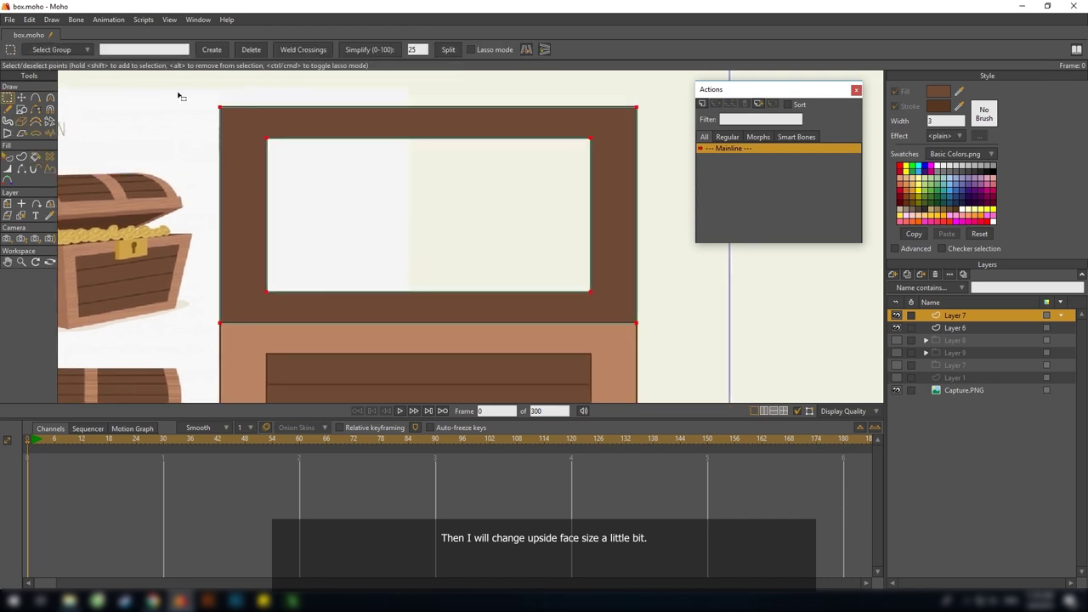
key(ctrl+g)
drag(170, 90, 631, 182)
key(t)
drag(422, 156, 419, 259)
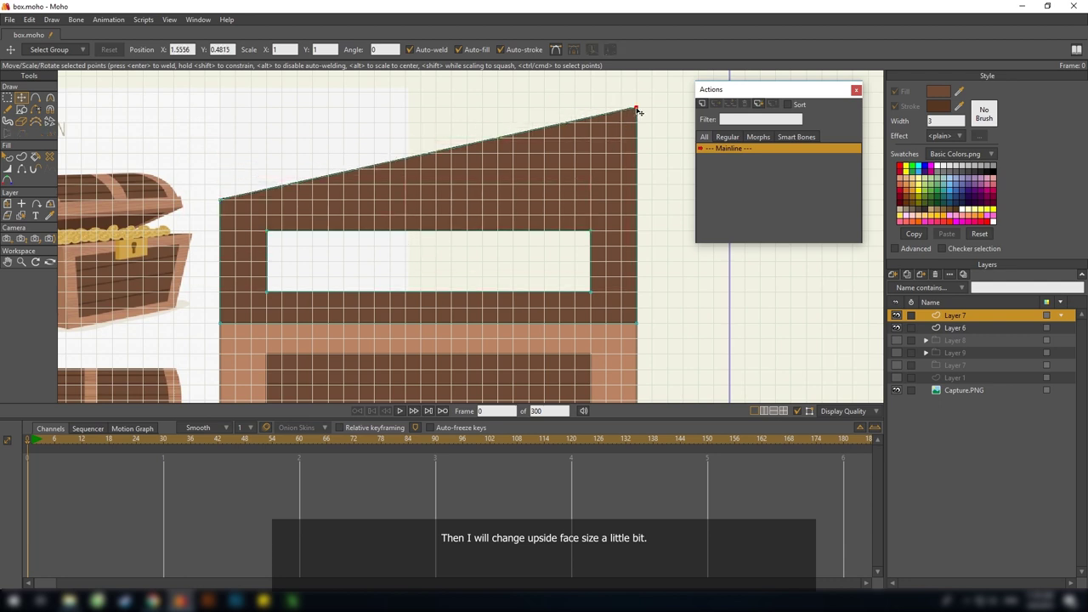
drag(636, 109, 639, 204)
Add a horizontal plank line across the middle of the upper face's inner panel and fill both strips
key(a)
drag(272, 244, 478, 244)
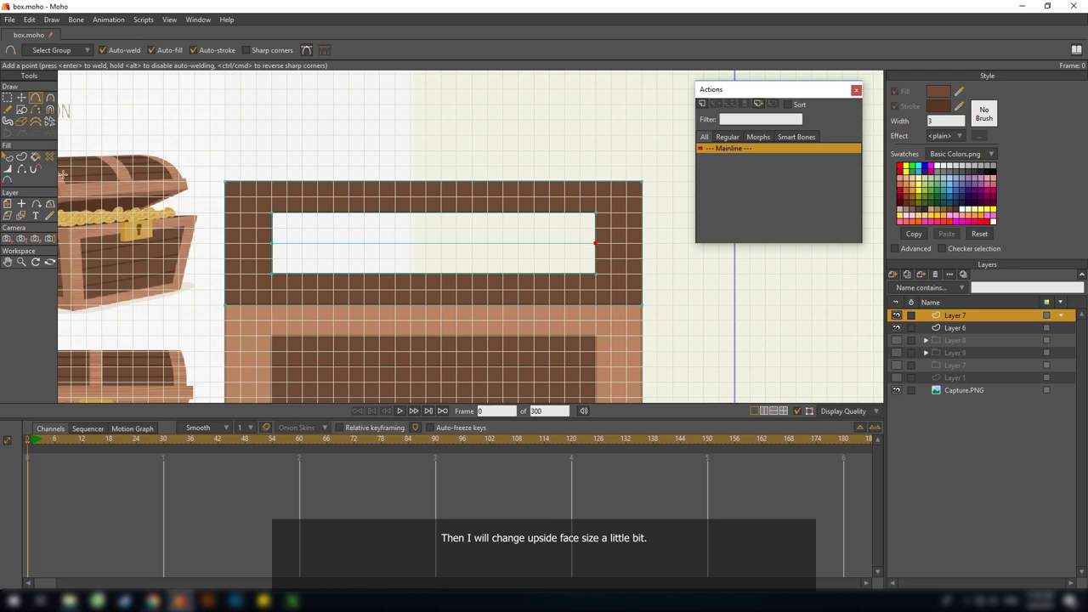
click(36, 157)
click(311, 231)
click(338, 258)
Lower the upper face's frame shape in the stacking order and give it the front face's light brown frame colour
key(q)
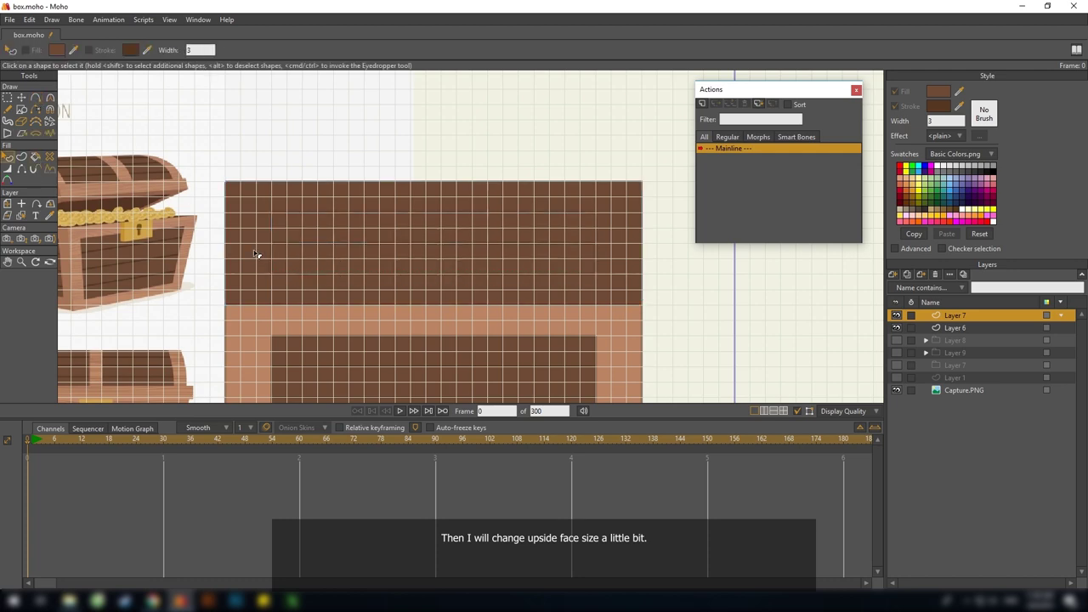
click(254, 253)
key(Down)
click(296, 317)
Widen the front face on Layer 6 by moving its right-side frame and panel points outward
drag(464, 283, 425, 259)
scroll(411, 274, down, 3)
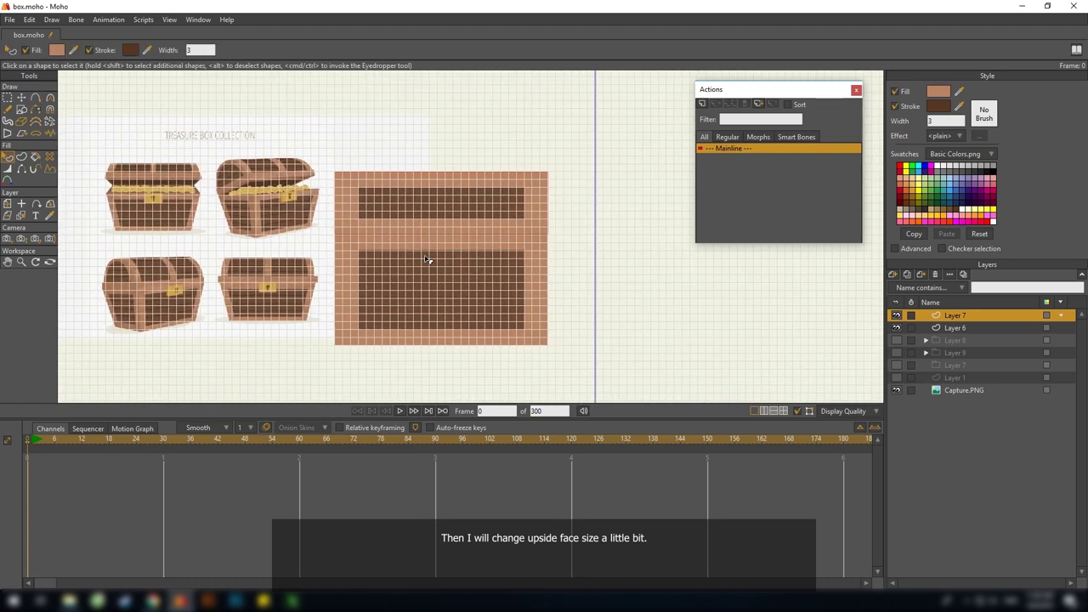
drag(517, 214, 469, 233)
alt+right_click(493, 308)
key(t)
key(g)
drag(576, 395, 476, 247)
key(t)
drag(487, 313, 564, 343)
Widen the upper face on Layer 7 by moving its right-side points out to match the front face, and hide the grid
alt+right_click(447, 259)
key(g)
drag(479, 296, 424, 213)
key(t)
drag(448, 255, 567, 259)
scroll(528, 271, up, 3)
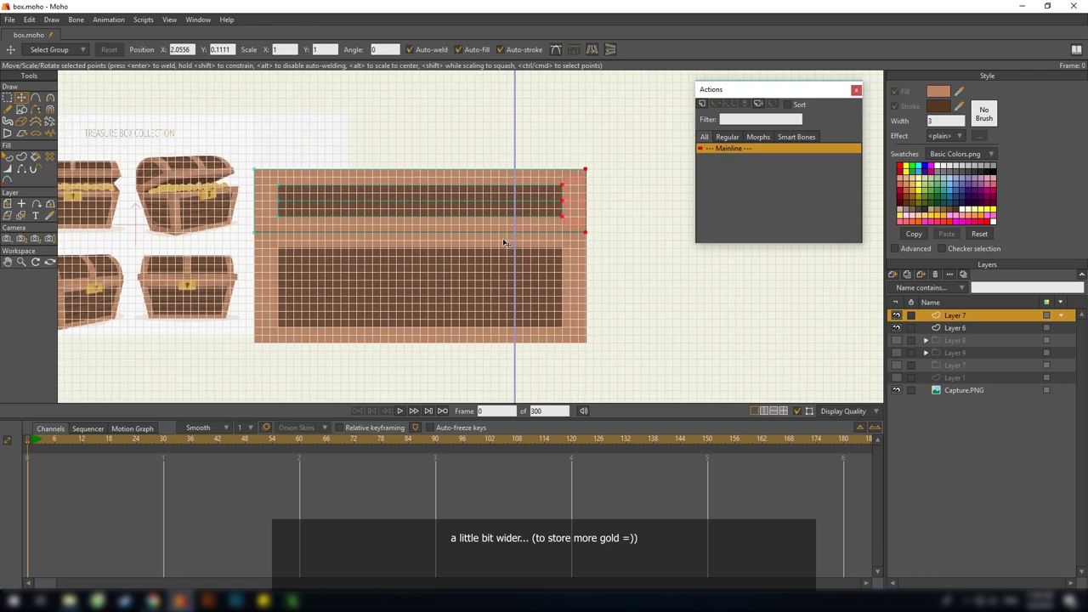
drag(528, 268, 549, 264)
key(ctrl+g)
drag(656, 314, 646, 320)
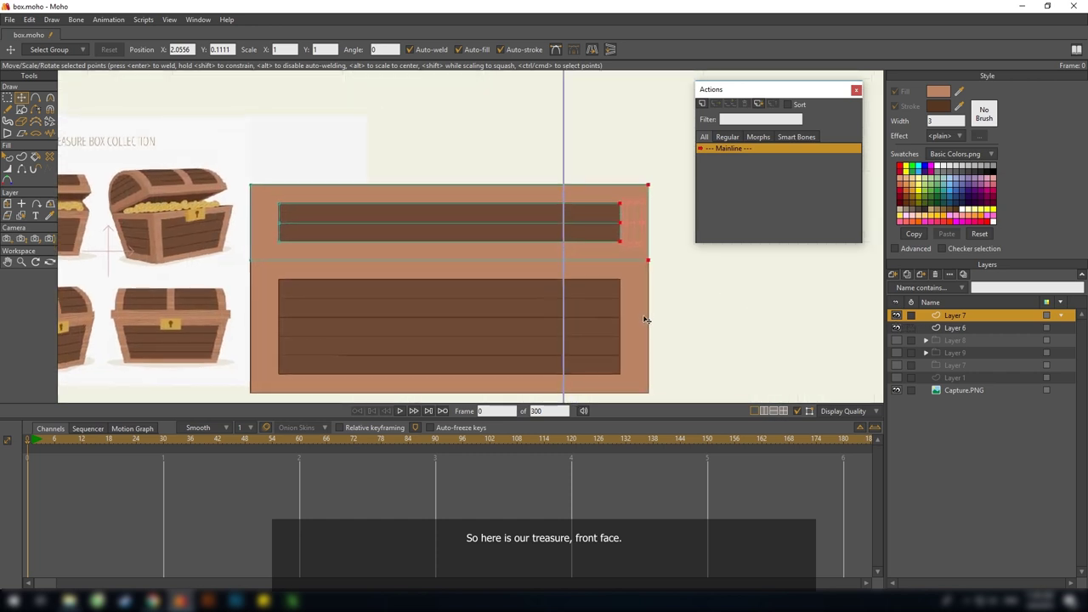
Put Layer 7 and Layer 6 into two separate groups and save the file
right_click(962, 315)
click(1000, 375)
right_click(953, 340)
click(986, 397)
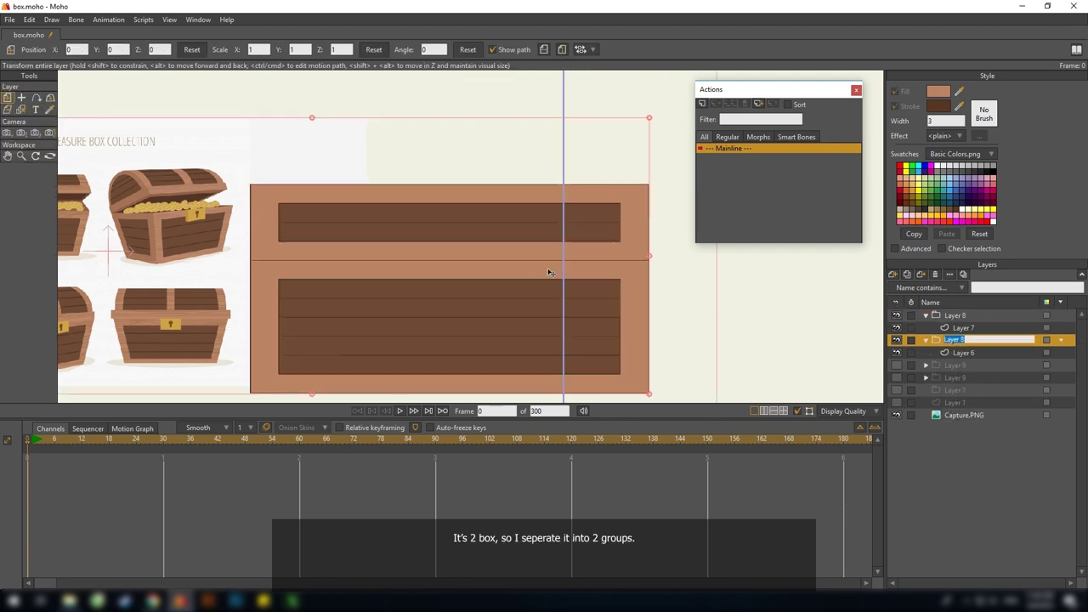
key(ctrl+s)
Duplicate Layer 6, renaming the original F and the duplicate L
scroll(546, 275, down, 1)
drag(562, 281, 495, 254)
click(957, 353)
click(909, 275)
scroll(495, 254, down, 2)
click(966, 366)
double_click(966, 366)
text(F)
key(Return)
click(966, 354)
double_click(966, 354)
text(L)
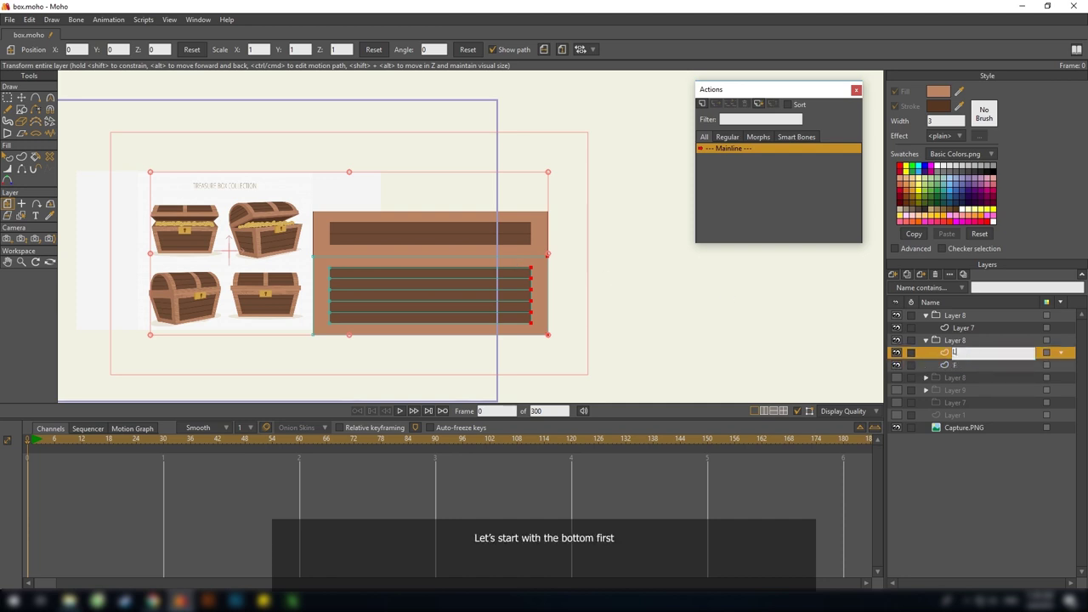
key(Return)
Move all points of the L face to the left of the front face so their edges meet, with the grid shown
drag(568, 321, 568, 318)
key(g)
key(ctrl+a)
key(t)
drag(446, 279, 223, 275)
key(ctrl+g)
scroll(478, 258, up, 4)
drag(336, 275, 534, 272)
scroll(534, 272, down, 2)
Narrow the L face by moving its left-side points inward toward the front face
key(g)
drag(253, 376, 64, 204)
key(t)
drag(88, 277, 299, 300)
scroll(425, 304, down, 3)
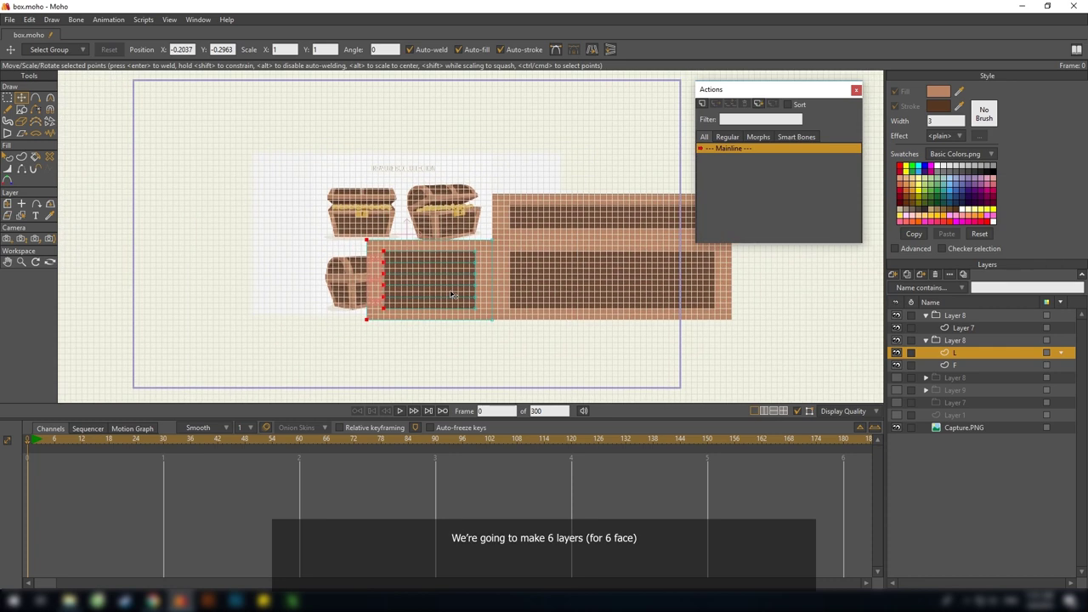
Duplicate the L layer as R and move the copied face against the front face's right edge
key(g)
click(908, 275)
text(R)
key(Return)
drag(405, 257, 401, 272)
drag(465, 380, 234, 247)
key(t)
drag(320, 312, 685, 306)
scroll(581, 293, up, 2)
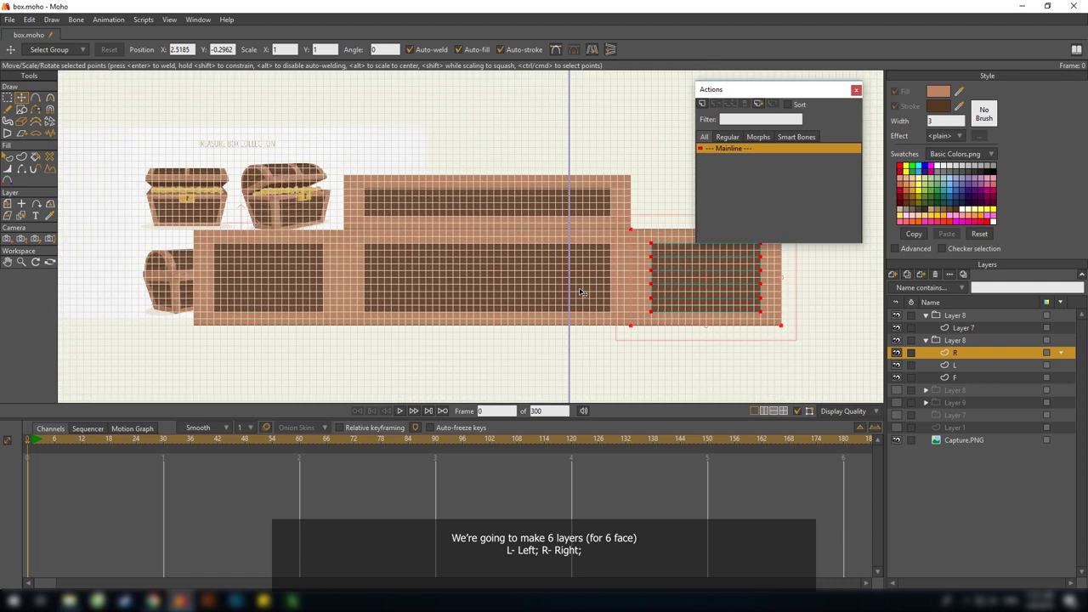
Duplicate the F layer as "Floor?" and move the copied face directly below the front face
click(973, 377)
click(911, 275)
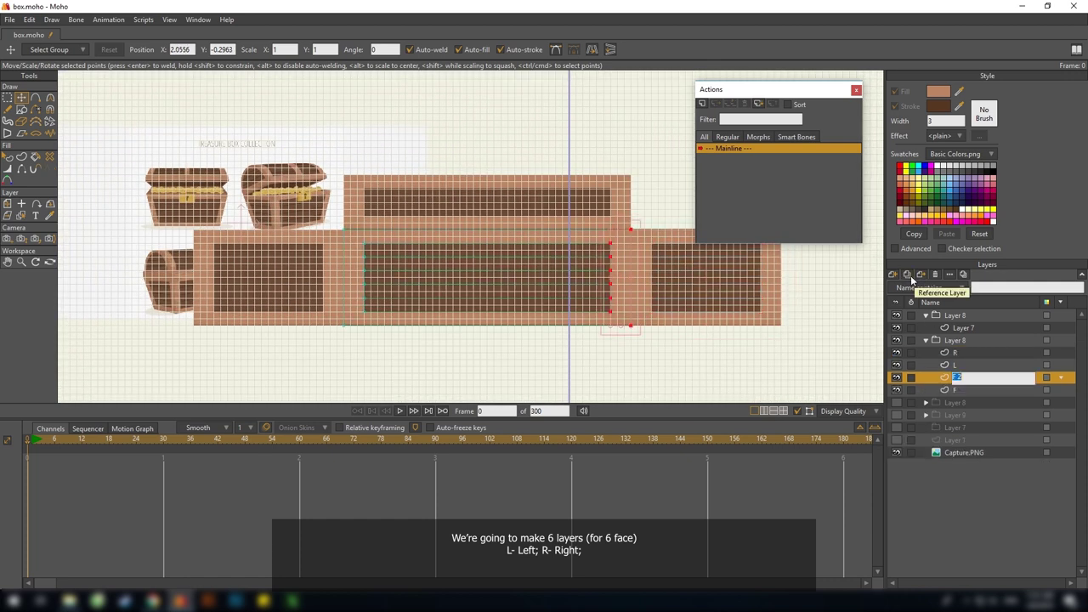
key(Right)
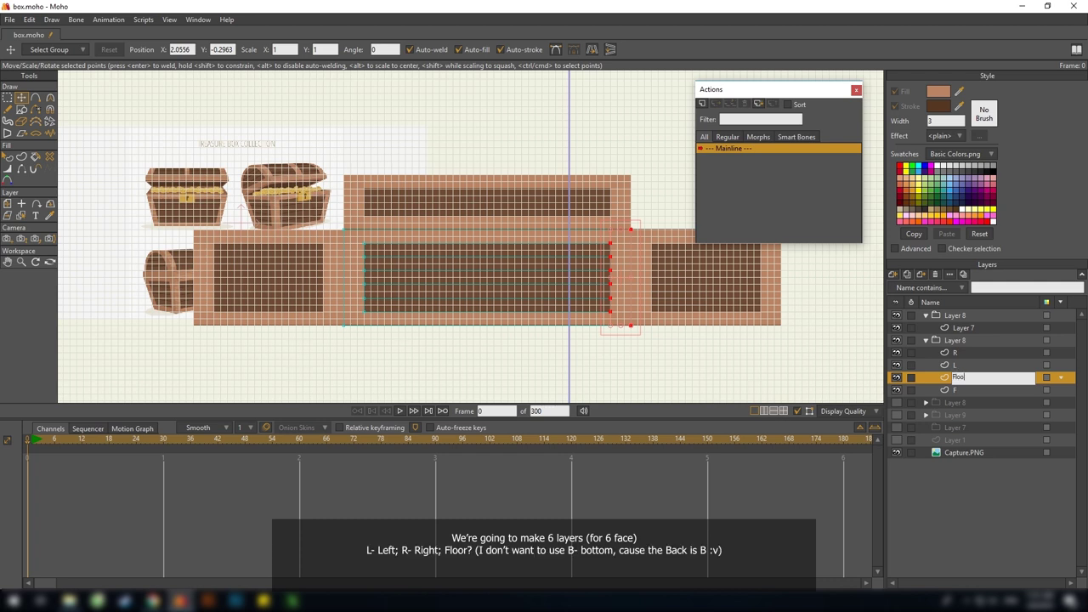
drag(515, 307, 424, 349)
scroll(514, 302, up, 1)
drag(402, 293, 300, 249)
drag(522, 252, 418, 252)
drag(669, 320, 673, 320)
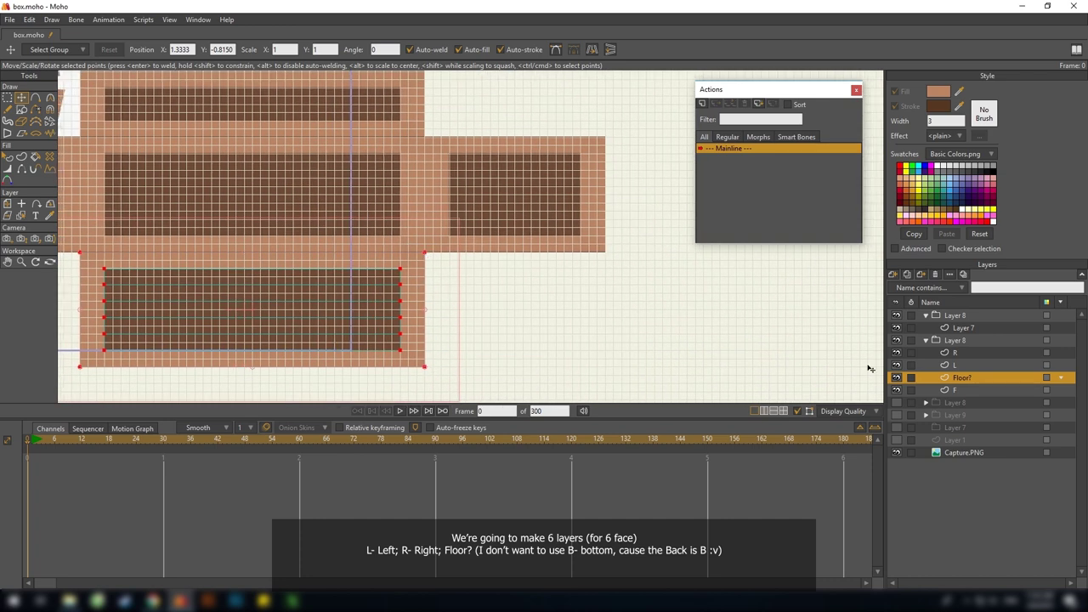
Place a duplicate of the R face, rotated a quarter turn, against the Floor? face's right edge and reselect the Floor? layer
click(964, 354)
click(910, 276)
drag(603, 250, 587, 273)
drag(680, 342, 408, 116)
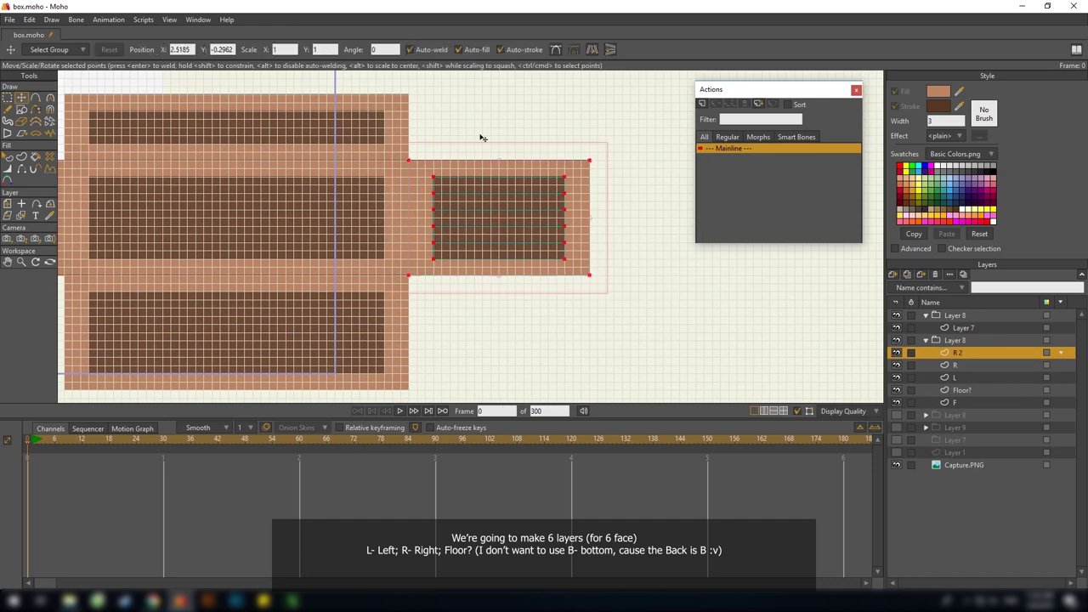
drag(583, 203, 473, 319)
drag(382, 359, 452, 275)
drag(542, 338, 552, 335)
click(962, 390)
key(g)
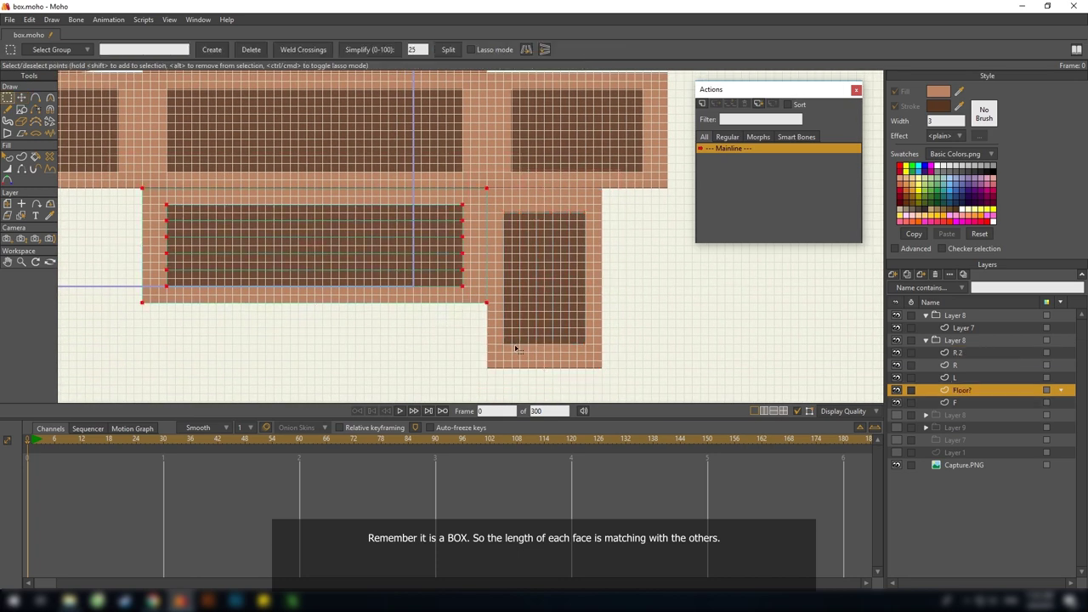
drag(459, 340, 108, 188)
key(t)
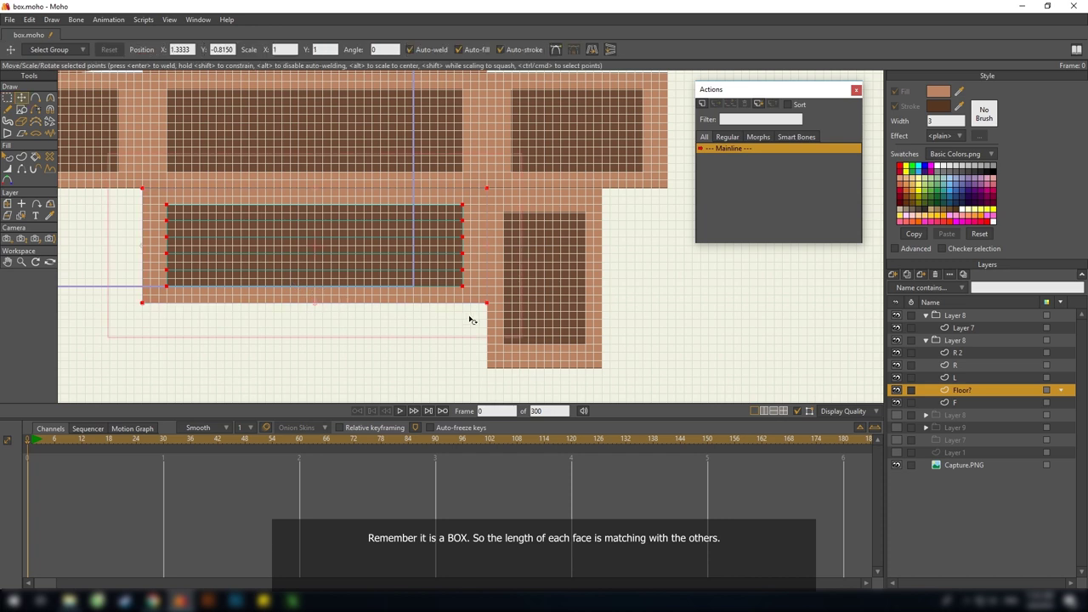
scroll(359, 292, down, 1)
scroll(359, 293, left, 1)
drag(352, 279, 355, 312)
key(ctrl+z)
Extend the Floor? face downward by moving its lower frame edge and lower panel edge level with those of the rotated side face
key(g)
drag(546, 315, 102, 267)
key(t)
drag(361, 290, 359, 357)
key(g)
drag(513, 296, 189, 259)
key(t)
drag(349, 262, 353, 323)
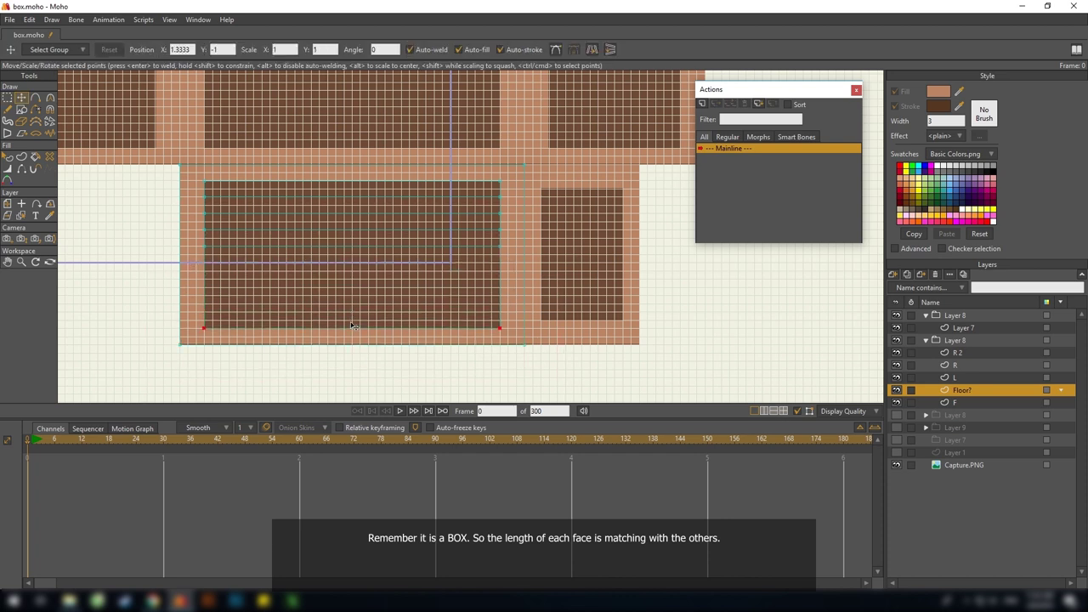
Lower the upper edge of the Floor? face's inner panel to line up with the rotated side face's panel
drag(461, 206, 454, 256)
key(g)
click(505, 240)
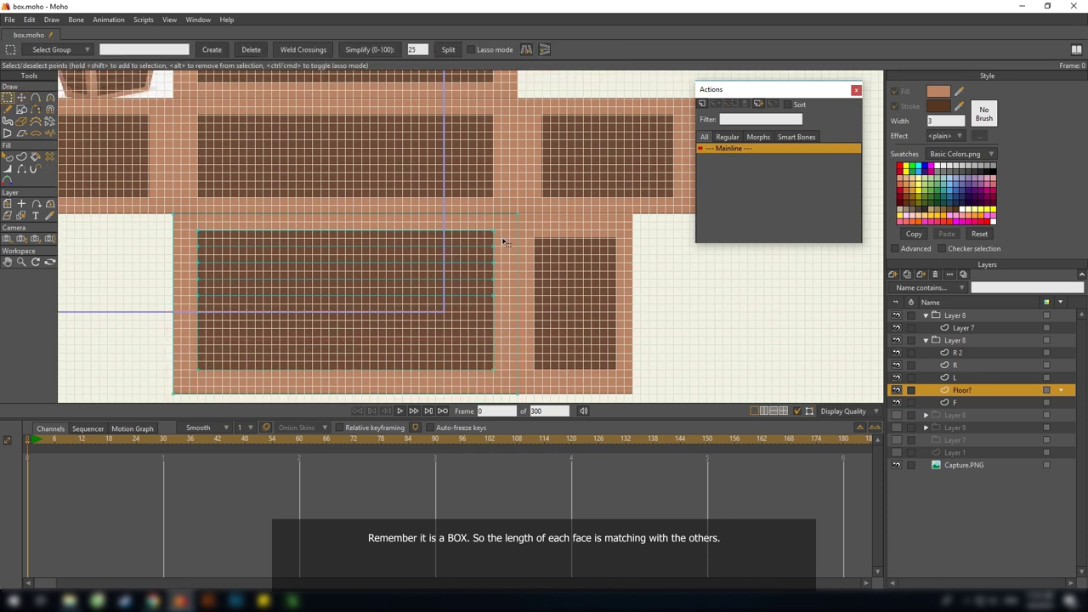
key(t)
drag(346, 229, 346, 239)
Delete the plank-line points inside the Floor? face and fill its frame region
key(g)
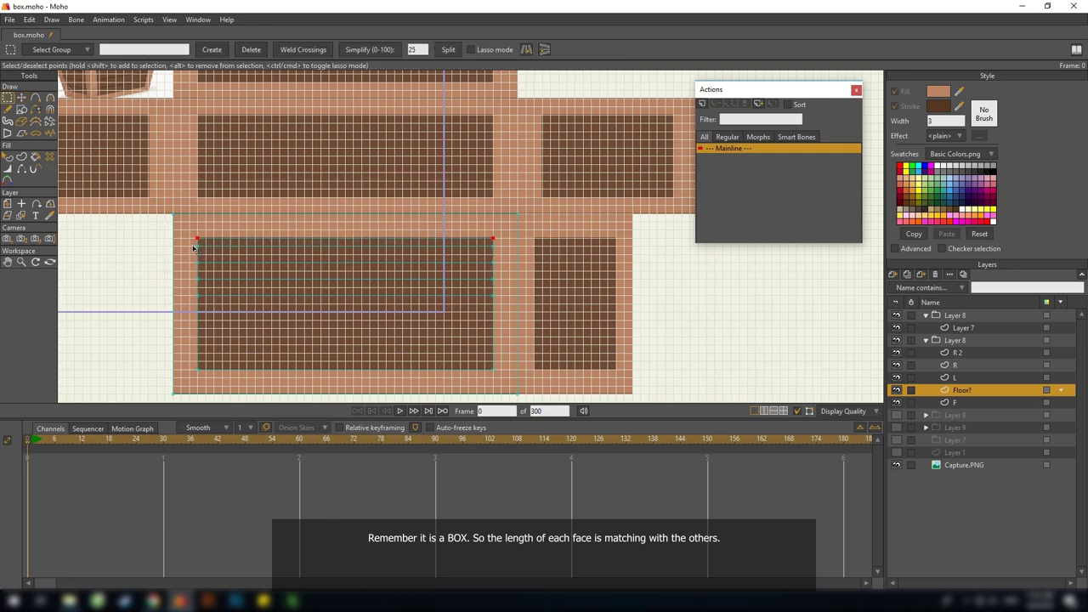
key(Delete)
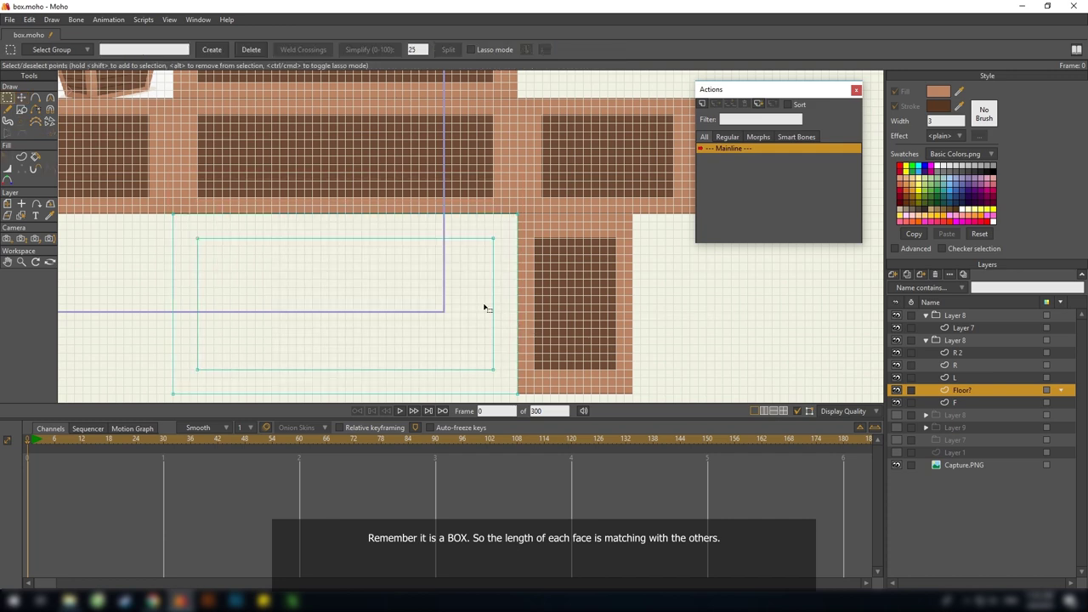
drag(486, 308, 491, 301)
click(36, 158)
drag(474, 241, 445, 238)
click(446, 239)
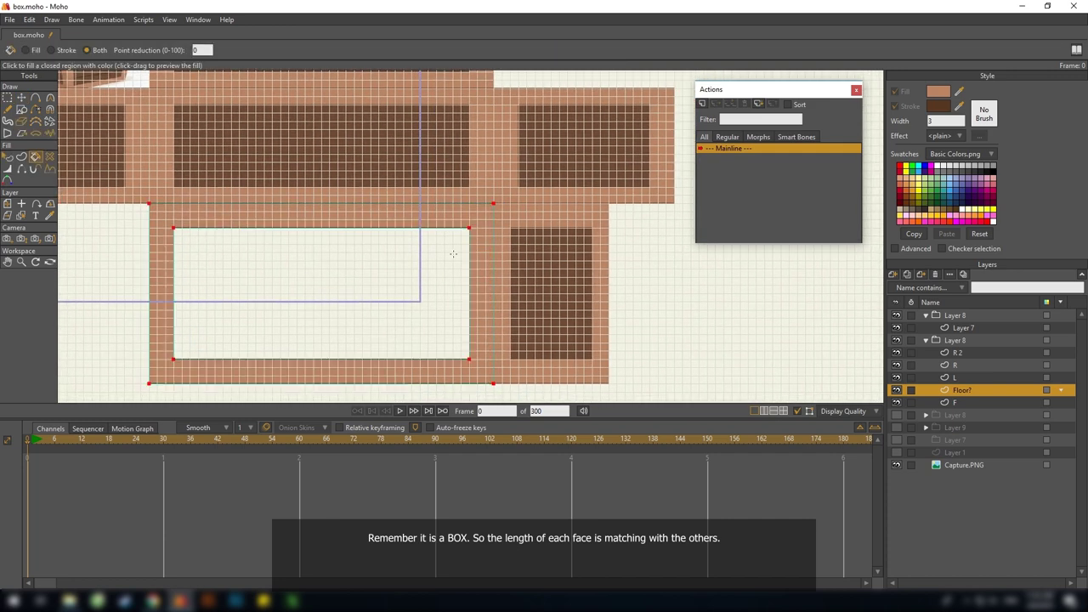
Add seven evenly spaced horizontal plank lines across the Floor? face's inner panel, welded to its side edges
key(a)
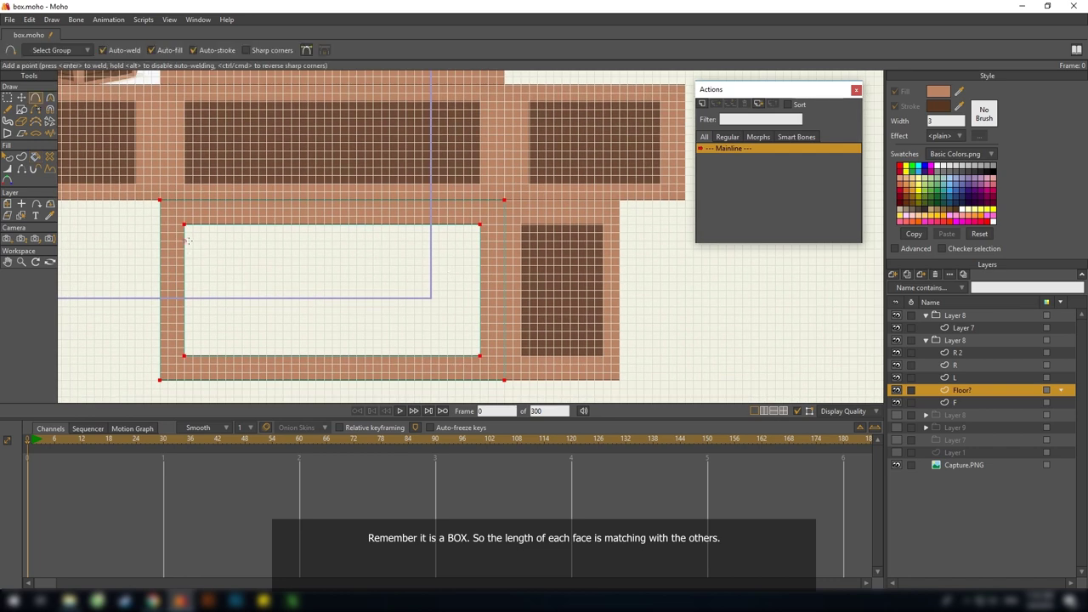
drag(186, 241, 479, 242)
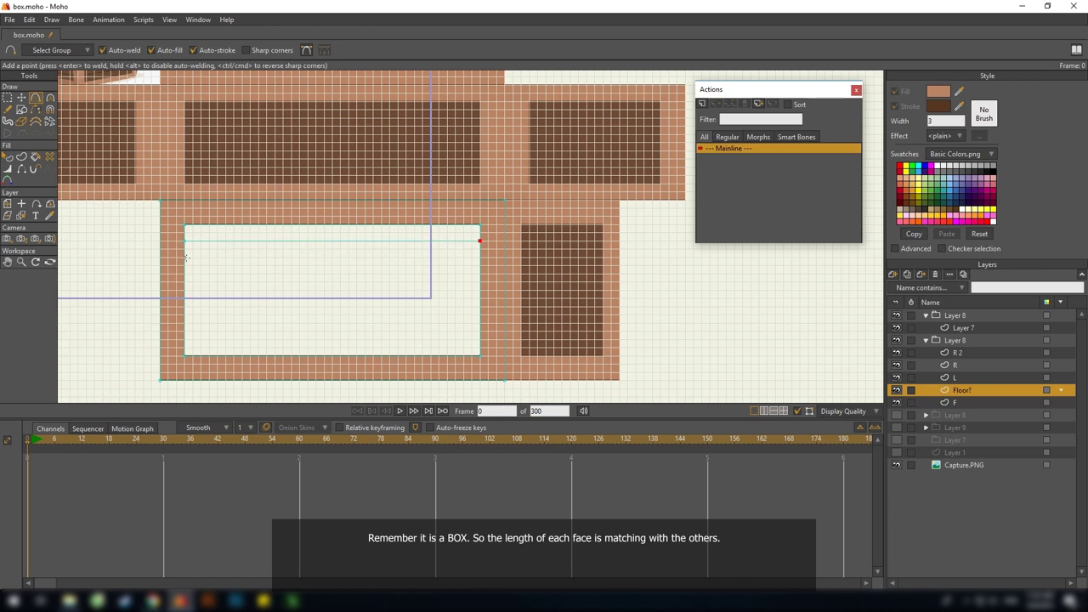
drag(198, 258, 473, 259)
drag(185, 272, 454, 273)
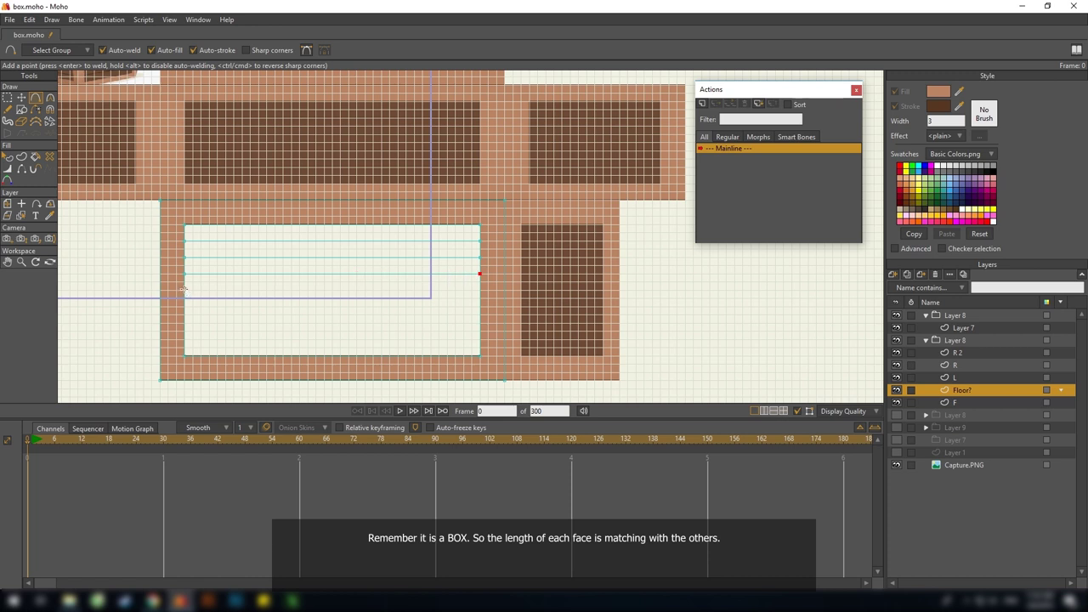
drag(185, 290, 480, 291)
drag(186, 306, 480, 306)
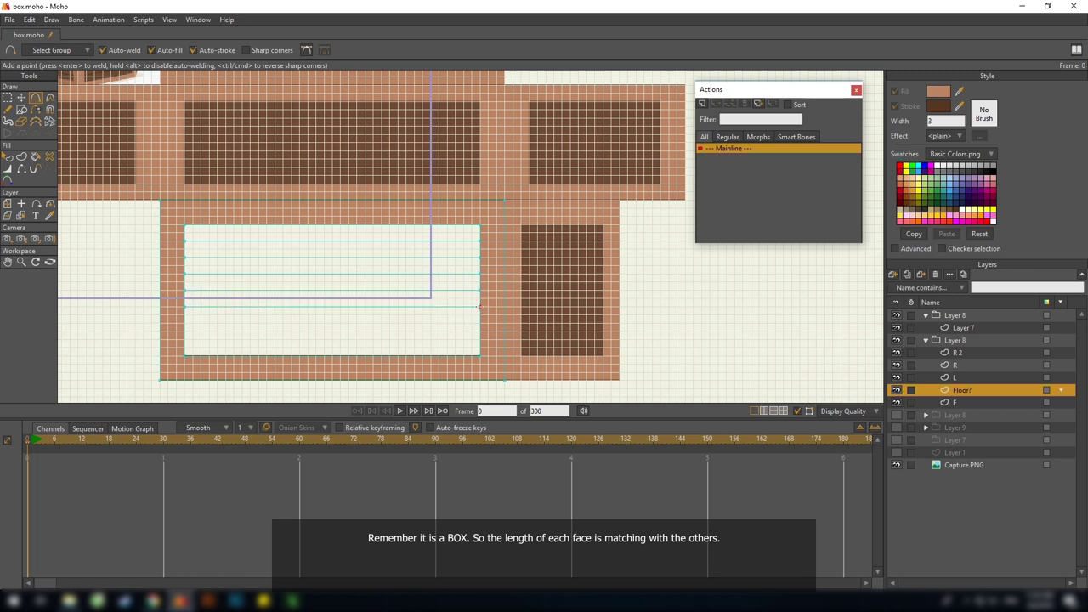
drag(186, 322, 473, 323)
drag(195, 340, 463, 339)
Fill each of the eight horizontal plank strips inside the Floor? face's inner panel
click(35, 157)
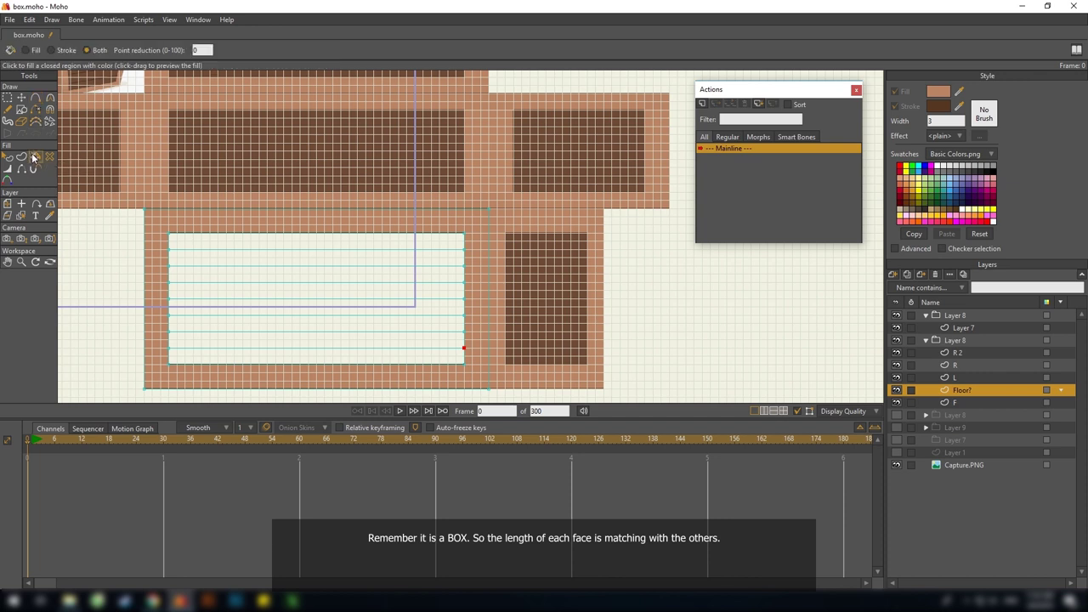
click(230, 243)
click(221, 257)
click(213, 275)
click(212, 291)
click(211, 308)
click(210, 324)
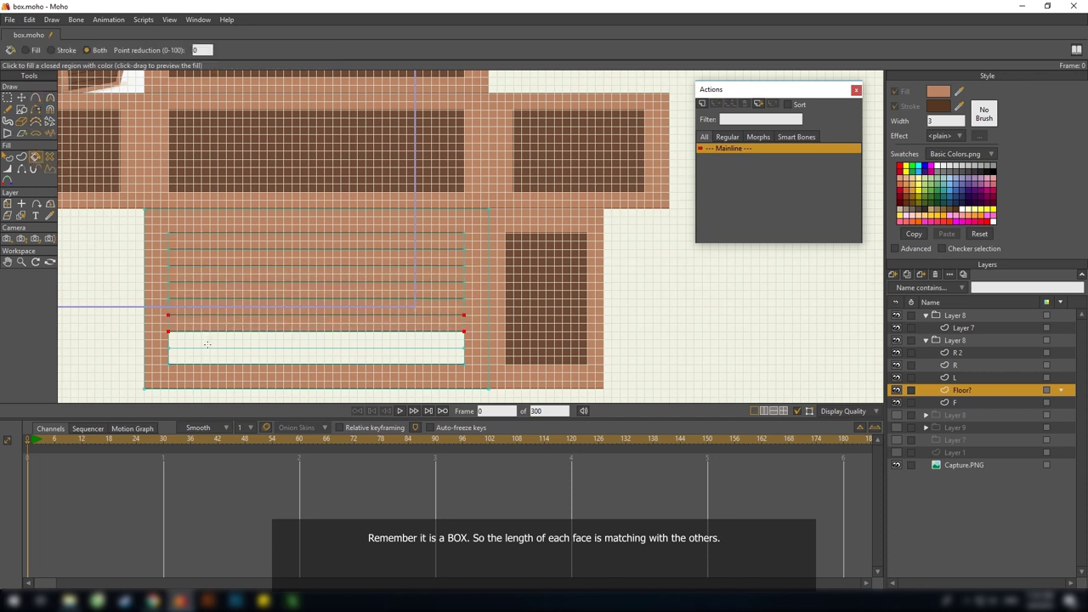
click(207, 341)
click(210, 356)
Copy the dark brown plank style from the front face's panel onto the upper three planks of the Floor? face
key(q)
click(224, 239)
ctrl+click(227, 183)
click(228, 257)
ctrl+click(221, 245)
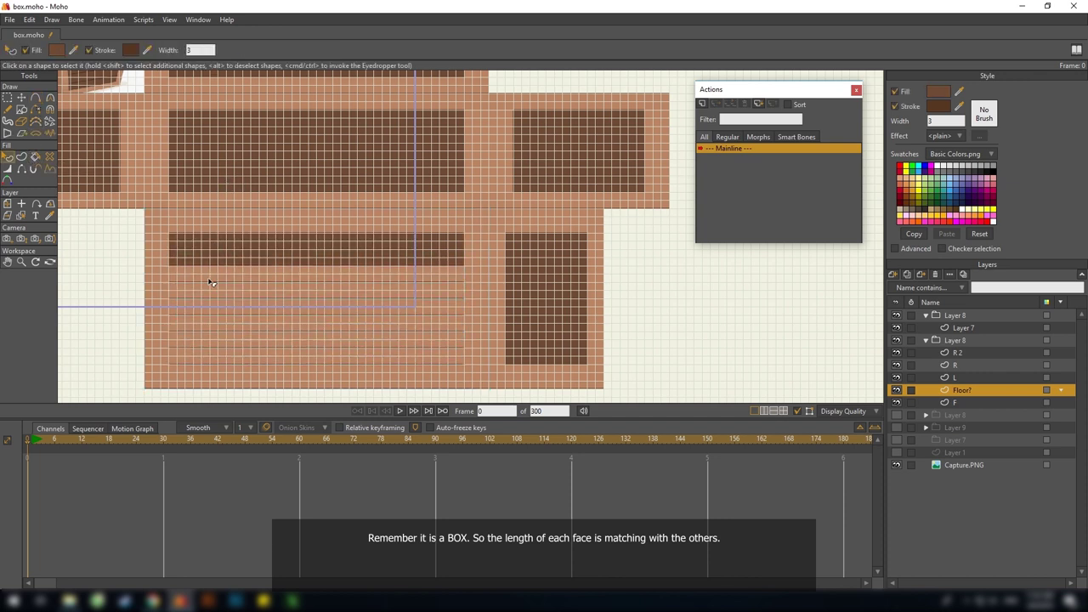
click(208, 274)
ctrl+click(206, 259)
Apply the same dark brown plank style to the remaining lower planks of the Floor? face
shift+click(212, 286)
shift+click(211, 308)
shift+click(216, 325)
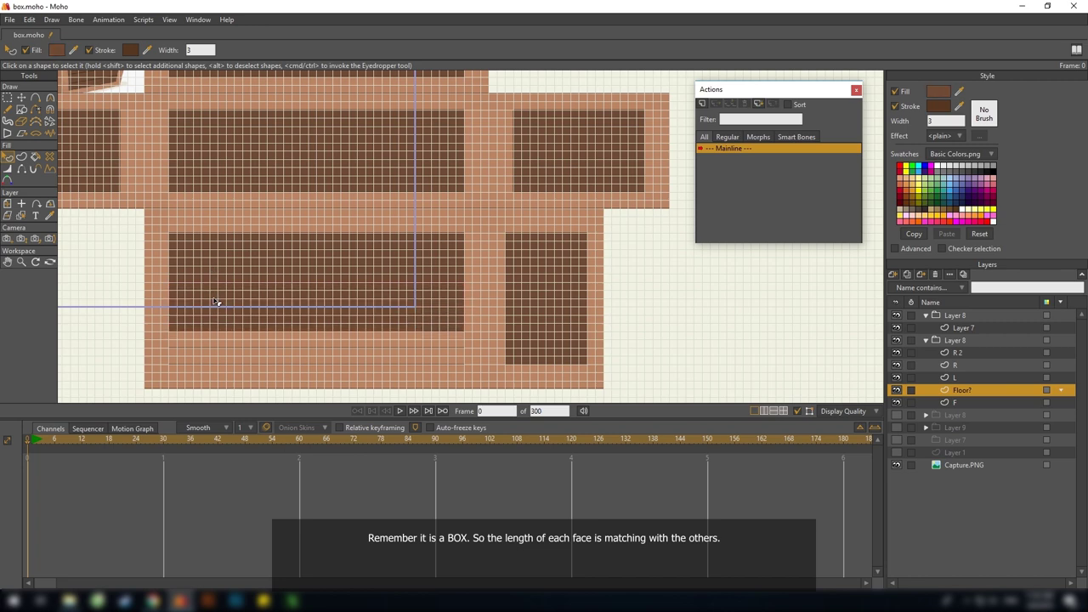
ctrl+click(217, 323)
click(219, 360)
ctrl+click(219, 343)
mouse_move(220, 335)
mouse_down()
mouse_move(207, 341)
mouse_move(287, 345)
mouse_up()
scroll(315, 343, down, 5)
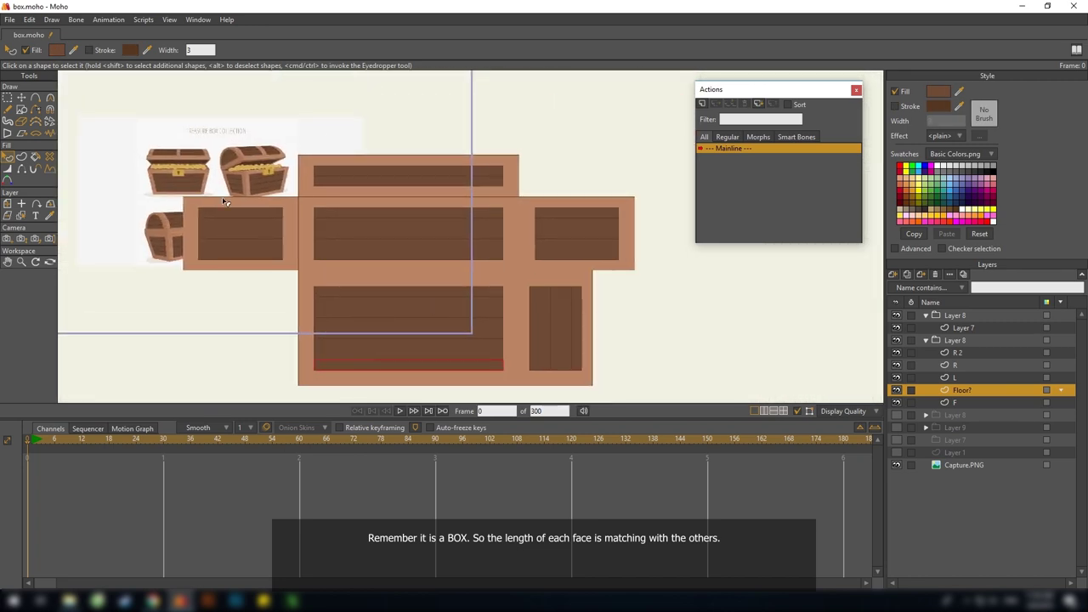
Hide the rotated side face layer R 2 and check the unfolded box faces
click(896, 352)
scroll(309, 229, up, 3)
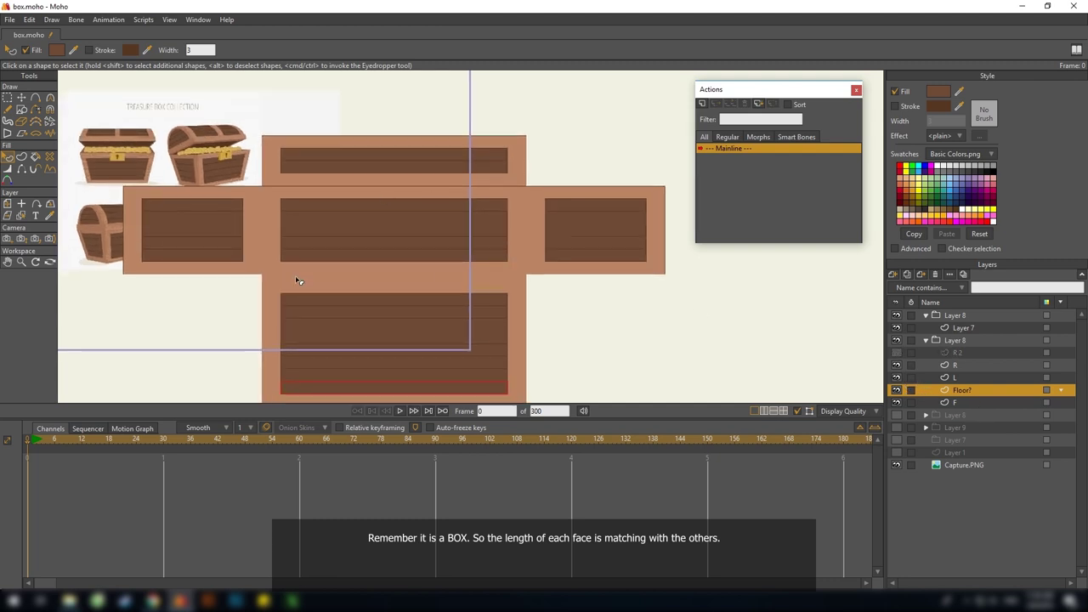
scroll(374, 219, up, 1)
drag(383, 258, 417, 270)
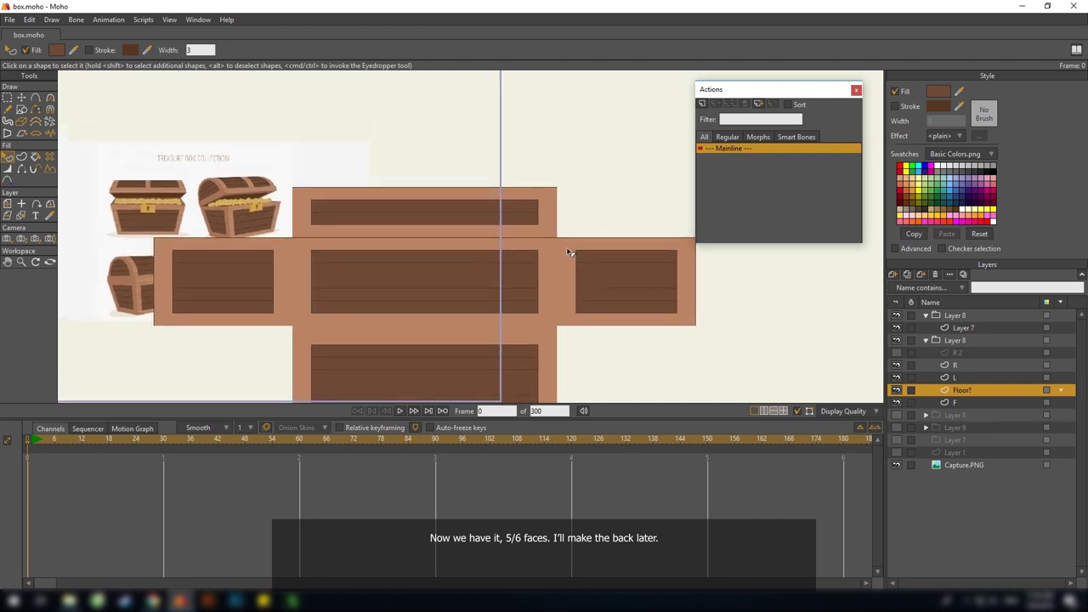
drag(566, 254, 561, 259)
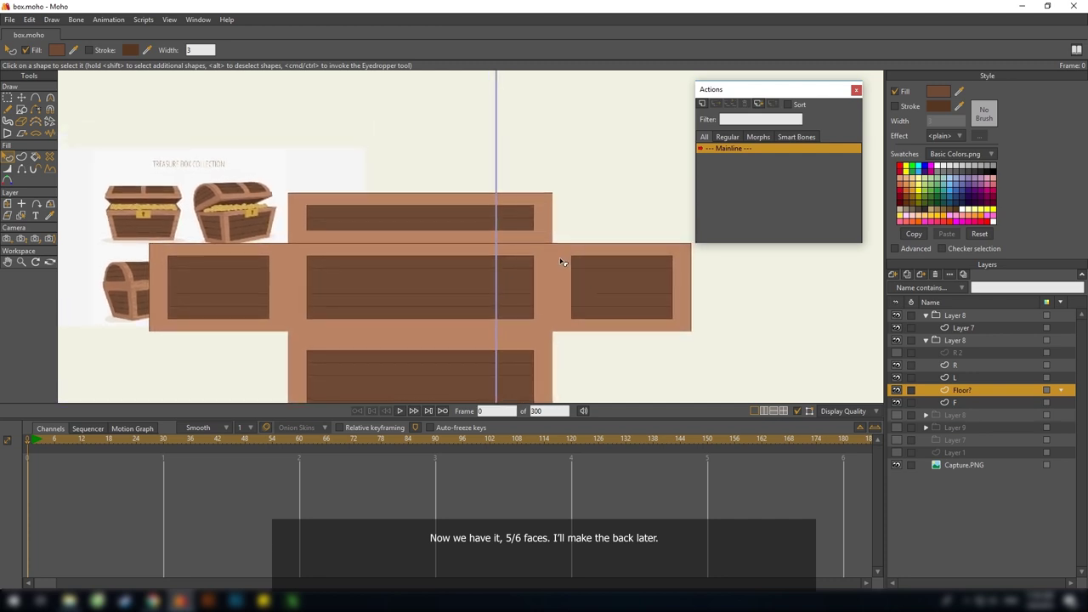
drag(629, 299, 628, 248)
scroll(615, 298, down, 1)
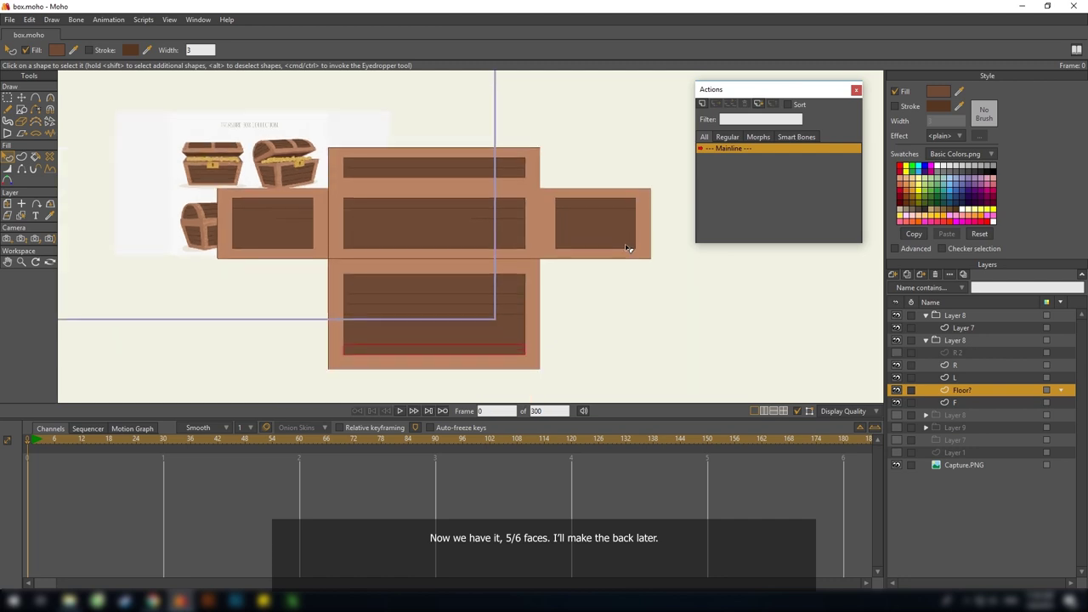
Duplicate the Layer 8 group holding the box faces and name the lower copy base
click(956, 340)
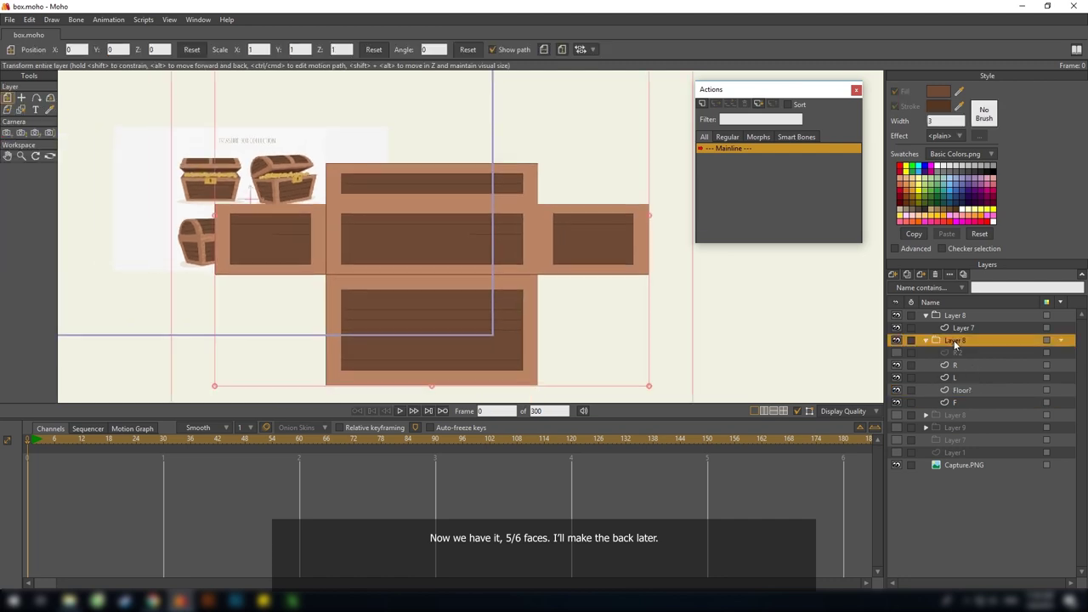
click(908, 274)
click(954, 416)
double_click(962, 417)
text(base)
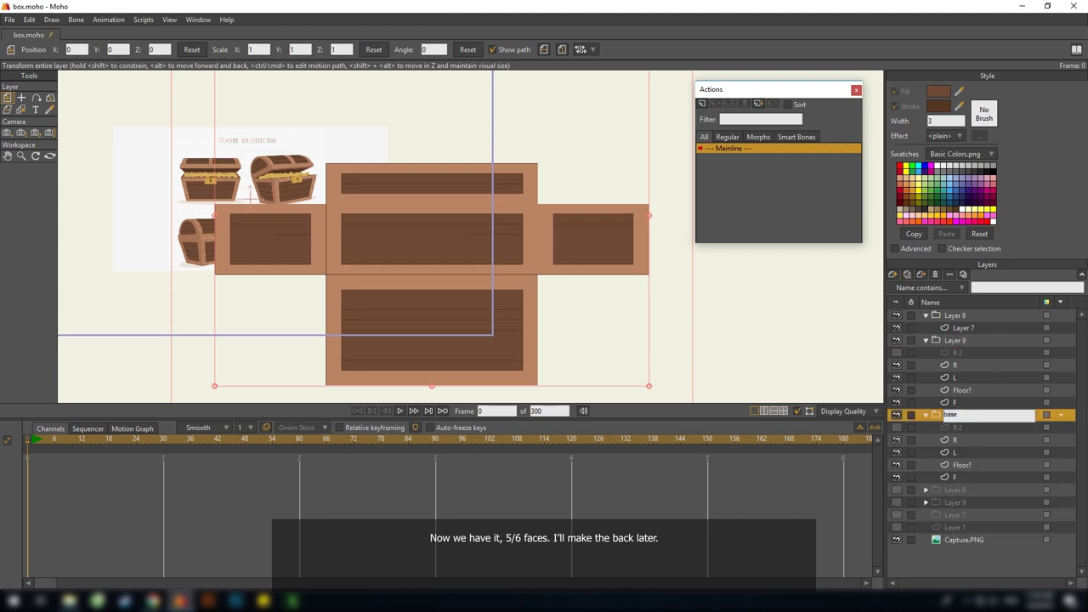
key(Return)
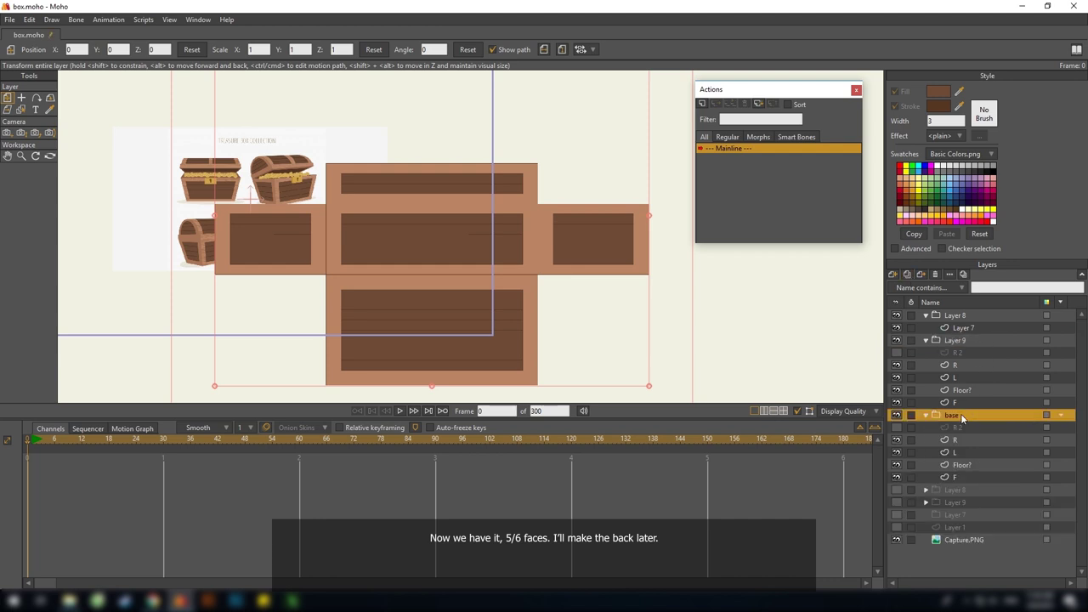
Rename the upper group of box faces as base- 1st test
click(959, 340)
double_click(958, 340)
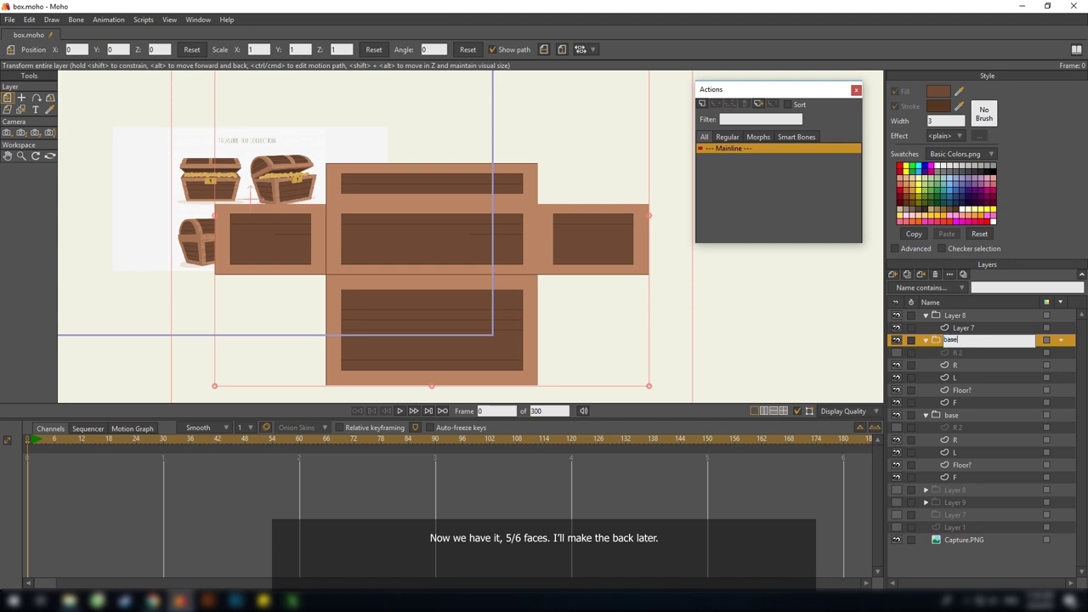
text(base- 1st test)
key(Return)
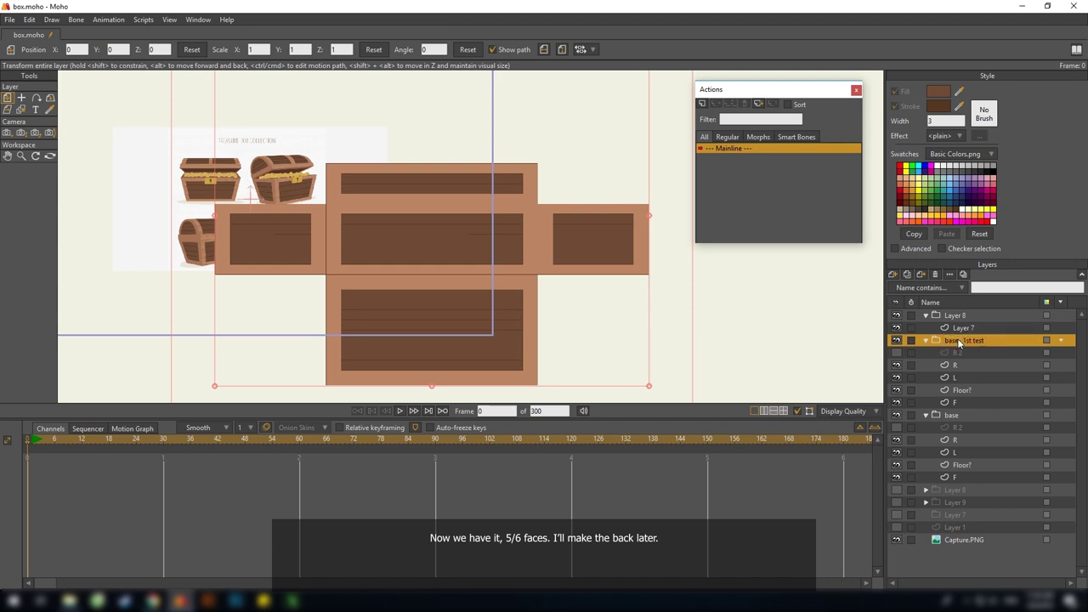
Delete the R 2 layer from the base- 1st test group and hide the Layer 8 group above it
drag(472, 255, 441, 291)
click(964, 353)
click(936, 274)
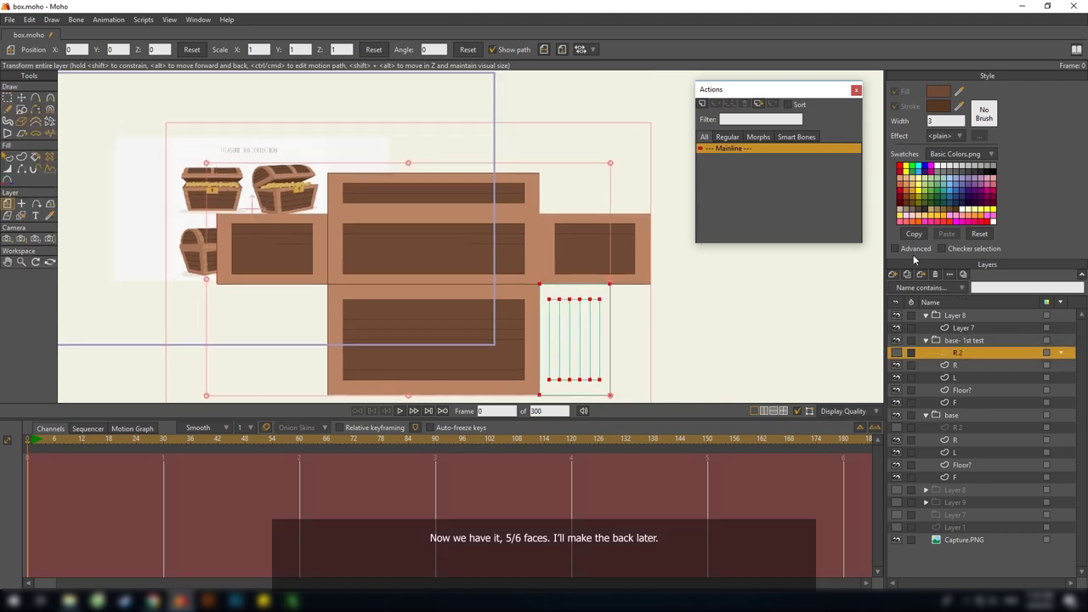
scroll(618, 263, up, 6)
drag(619, 263, 616, 279)
click(897, 316)
scroll(532, 263, down, 5)
drag(531, 256, 525, 268)
key(g)
scroll(525, 267, up, 2)
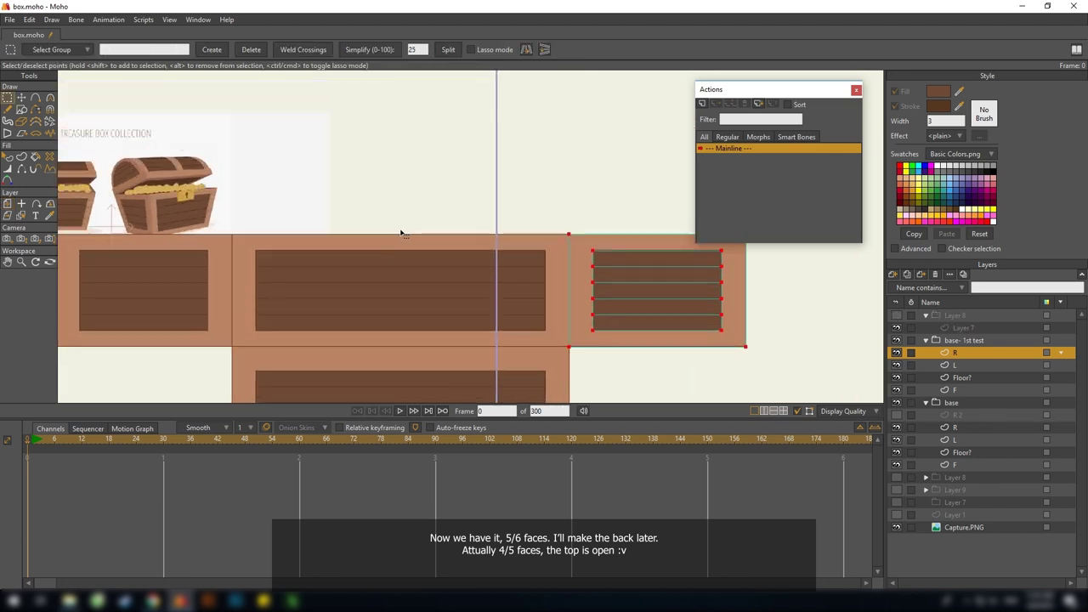
scroll(517, 204, up, 2)
scroll(537, 248, down, 2)
scroll(472, 240, down, 2)
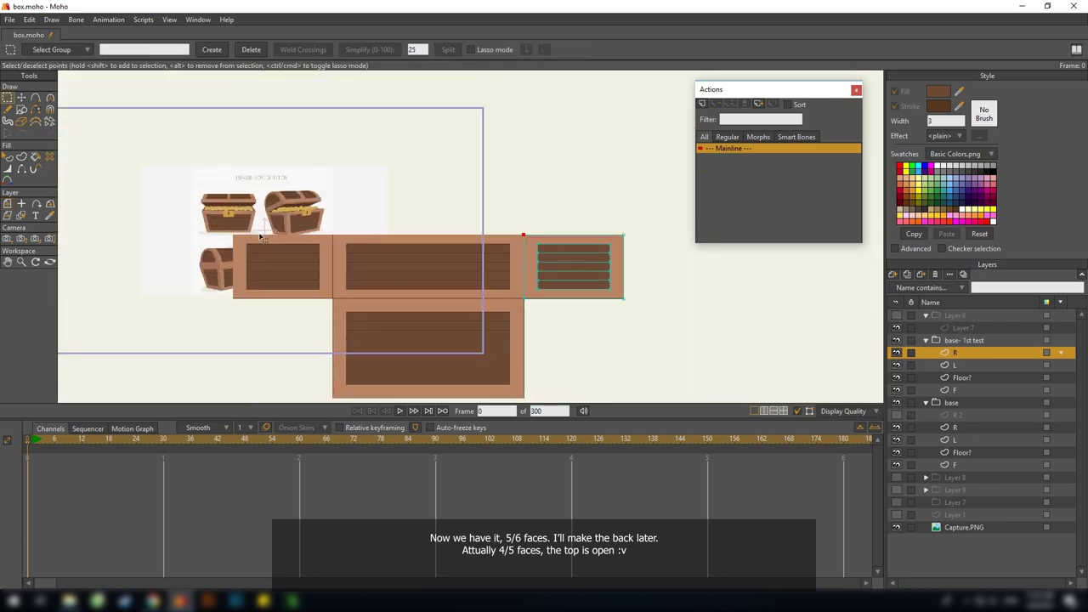
scroll(293, 241, up, 2)
scroll(285, 225, down, 1)
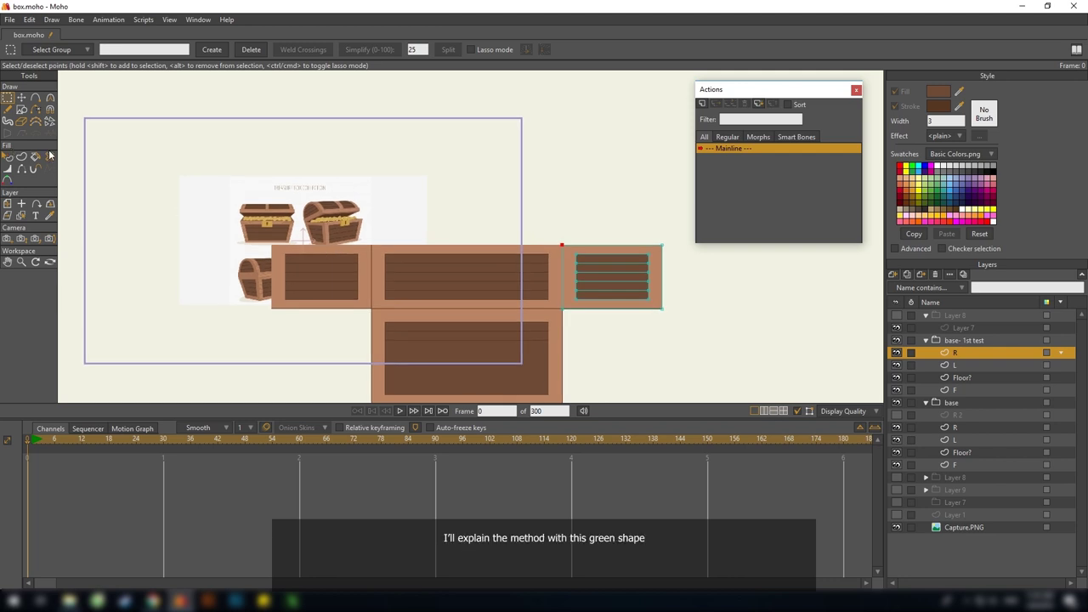
Add a new vector layer above the Layer 8 group
drag(280, 217, 273, 229)
click(954, 317)
click(893, 274)
click(906, 285)
drag(524, 235, 719, 260)
key(a)
drag(309, 183, 361, 239)
key(ctrl+z)
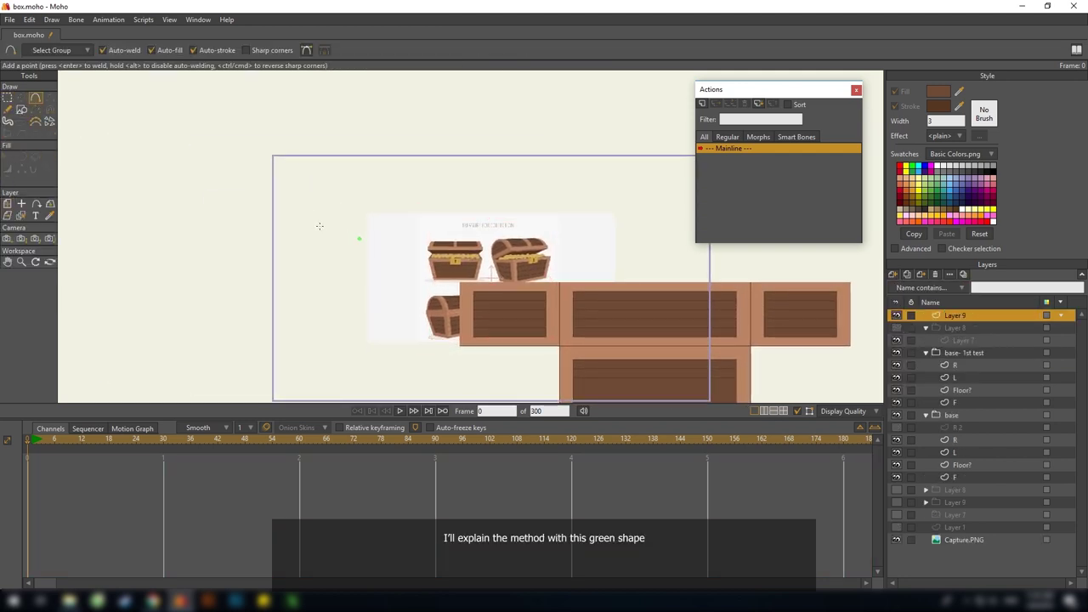
Draw a rectangle beside the reference image on the new layer and change its fill to green
key(s)
drag(293, 174, 378, 248)
scroll(587, 230, up, 1)
key(q)
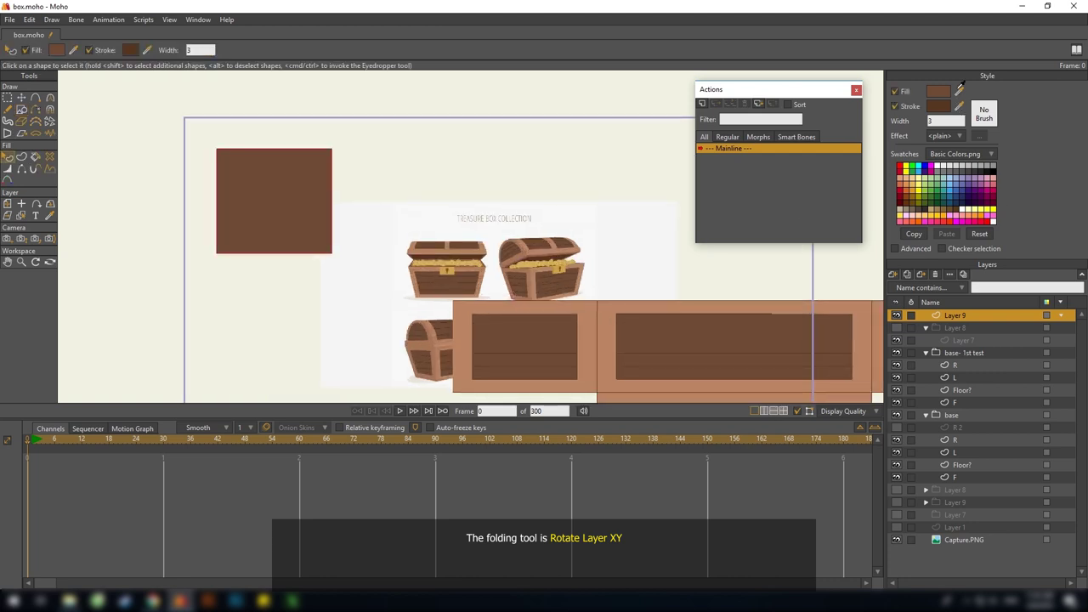
drag(958, 94, 919, 189)
drag(413, 182, 510, 206)
scroll(138, 191, down, 1)
Test Rotate Layer XY on the green rectangle before and after moving its layer origin inside the shape
click(49, 205)
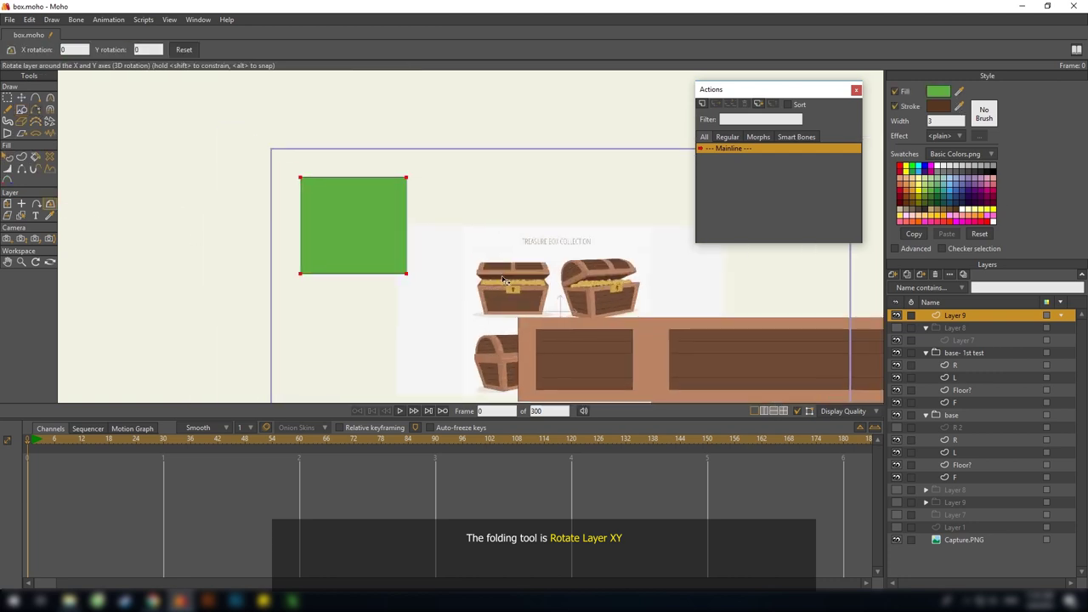
drag(377, 260, 586, 295)
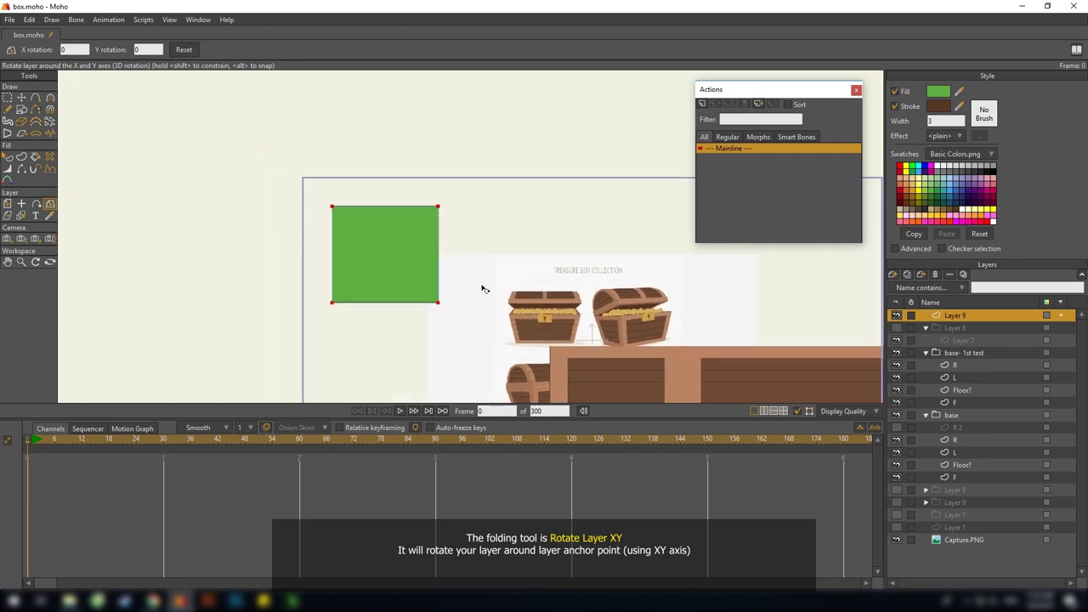
key(0)
drag(489, 298, 477, 299)
click(51, 206)
drag(383, 268, 263, 267)
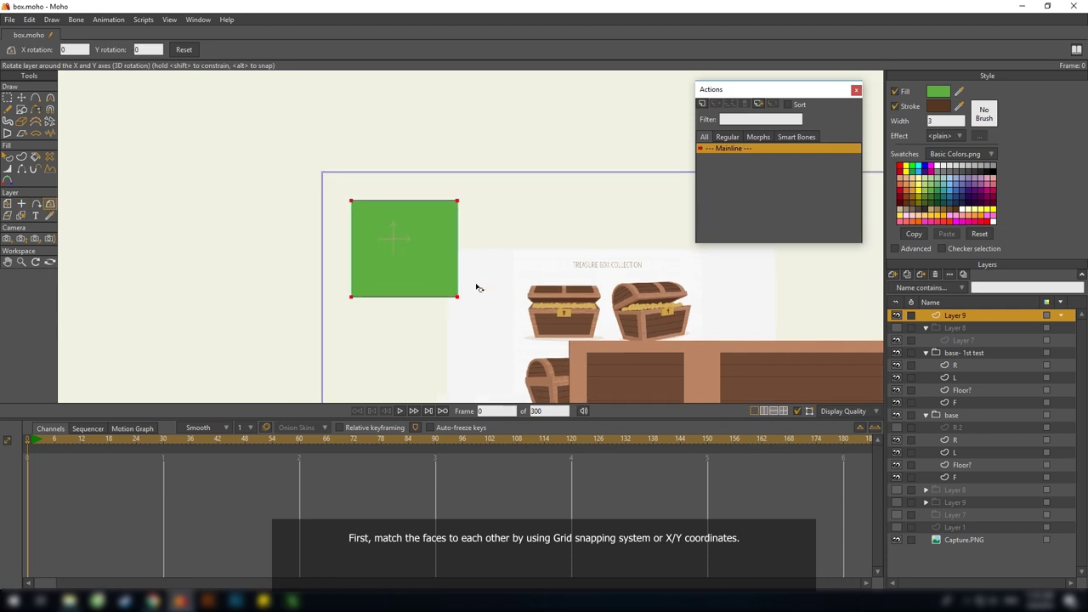
Select the green rectangle's lower right corner point and copy its Y coordinate
scroll(478, 288, up, 2)
key(g)
drag(467, 334, 449, 304)
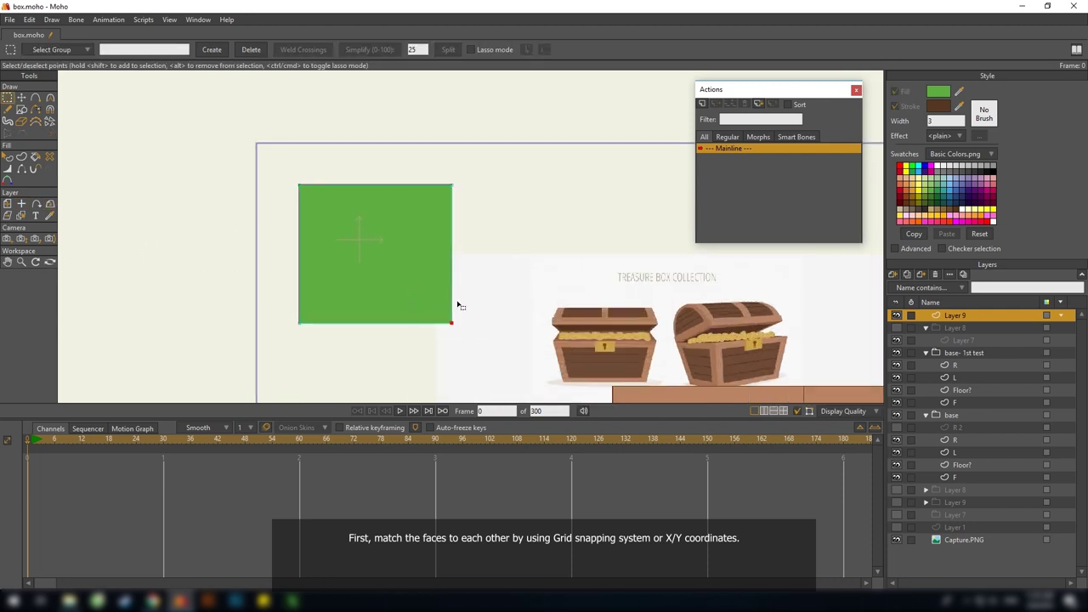
key(t)
drag(232, 50, 215, 50)
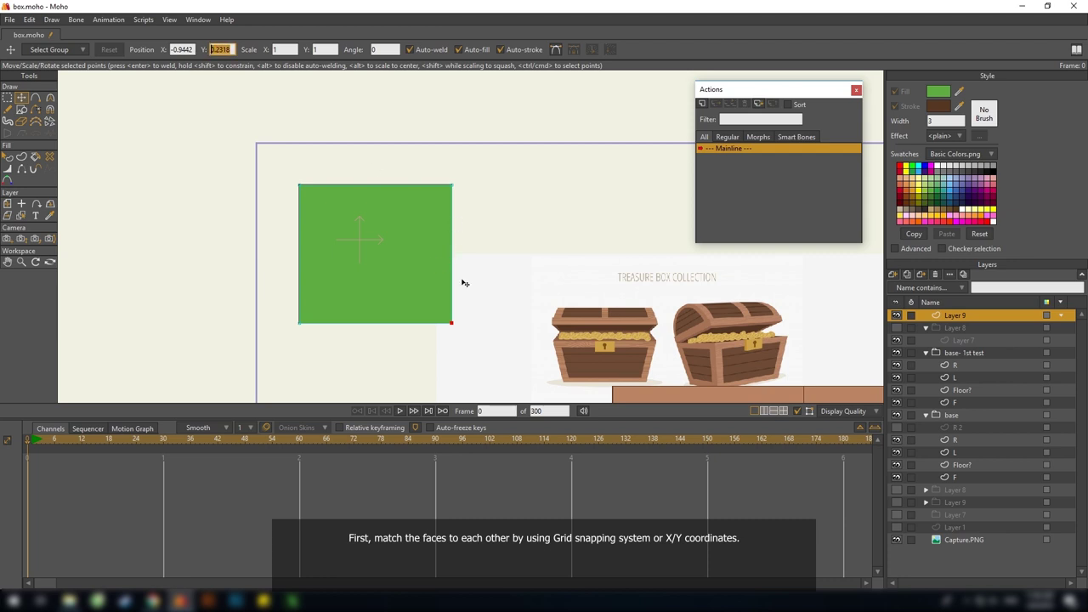
drag(465, 282, 466, 273)
Set the green layer's origin Y to 0.2318 so the anchor sits on the rectangle's lower edge
click(21, 204)
drag(136, 49, 100, 74)
text(0.2318)
key(Return)
drag(583, 252, 562, 255)
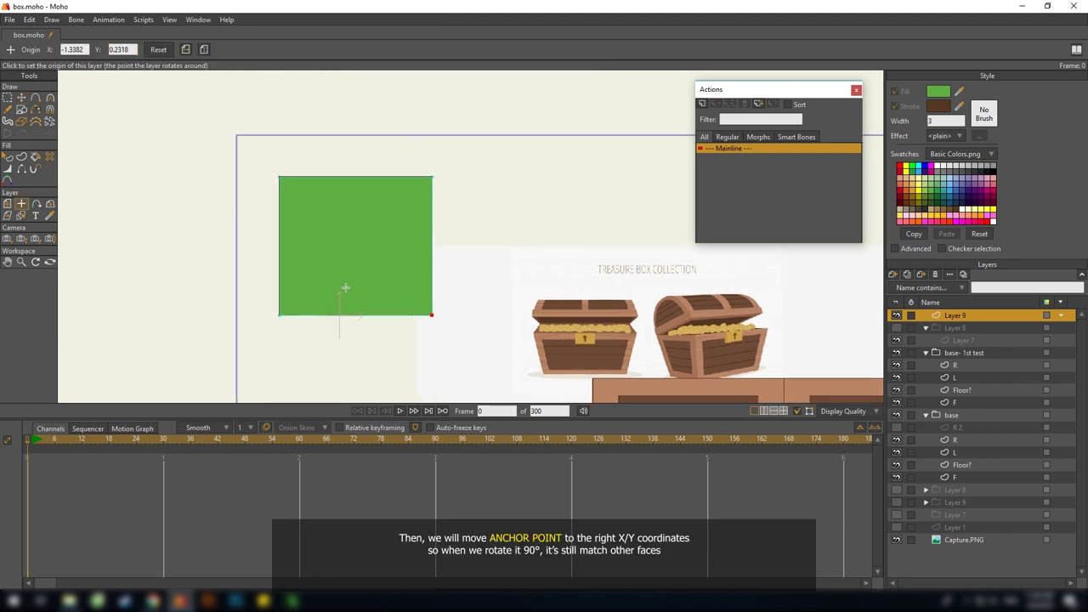
Try rotating the green layer about its lower edge with Rotate Layer XY, and undo the rotation
click(49, 204)
drag(328, 241, 271, 282)
drag(374, 298, 323, 321)
key(ctrl+z)
scroll(408, 320, down, 2)
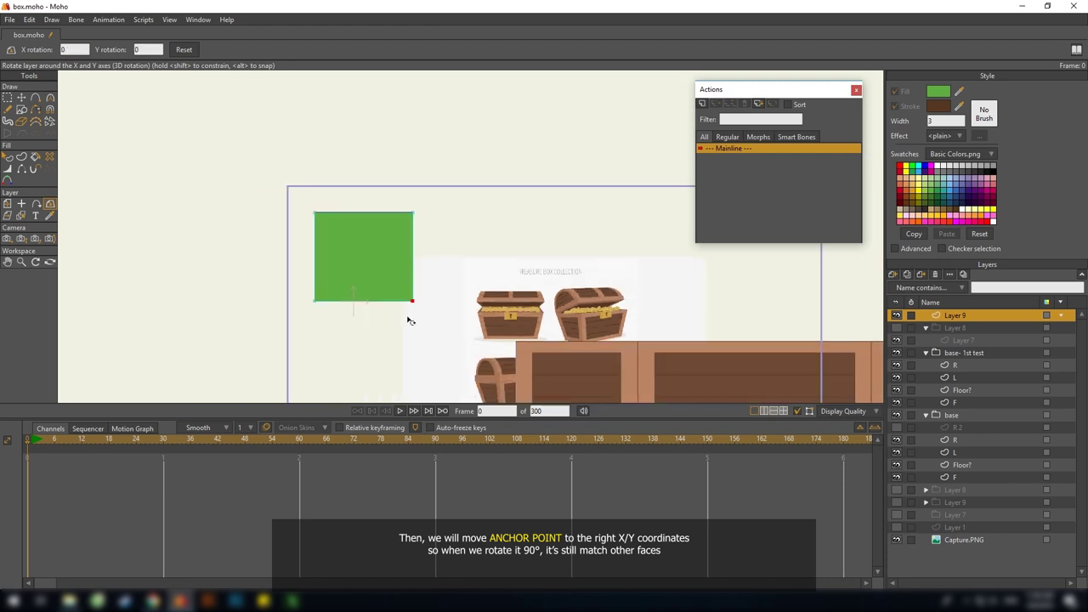
Hide the green rectangle's Layer 9 and select the base- 1st test group
drag(830, 333, 454, 294)
click(896, 315)
click(952, 352)
scroll(561, 315, up, 3)
drag(494, 341, 519, 283)
scroll(555, 261, up, 5)
scroll(522, 284, up, 1)
Examine how the R face's left edge meets the right edge of the F face
alt+right_click(573, 243)
scroll(561, 244, down, 3)
alt+right_click(350, 245)
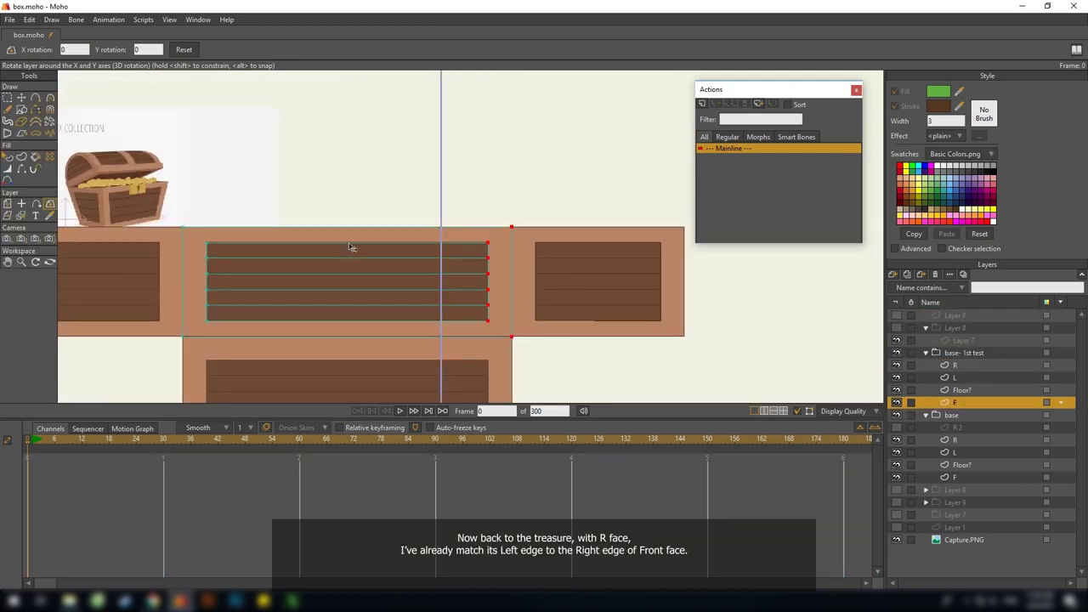
drag(444, 171, 378, 171)
scroll(486, 215, up, 2)
Set the R layer's origin X to 2.1111, copied from the upper left corner point of its frame
alt+right_click(460, 258)
scroll(478, 279, up, 1)
key(g)
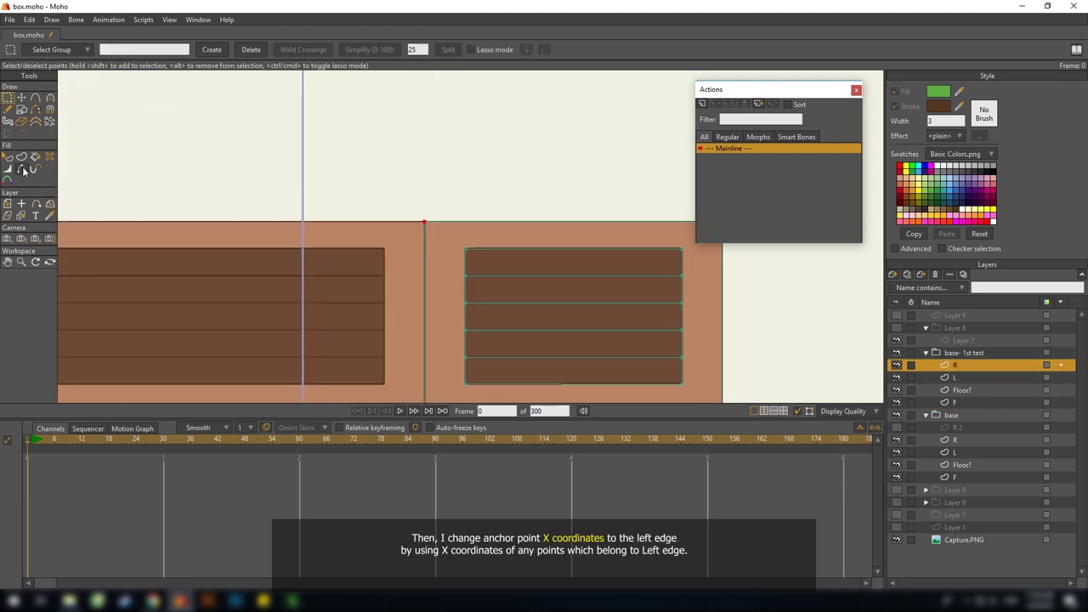
key(t)
double_click(181, 50)
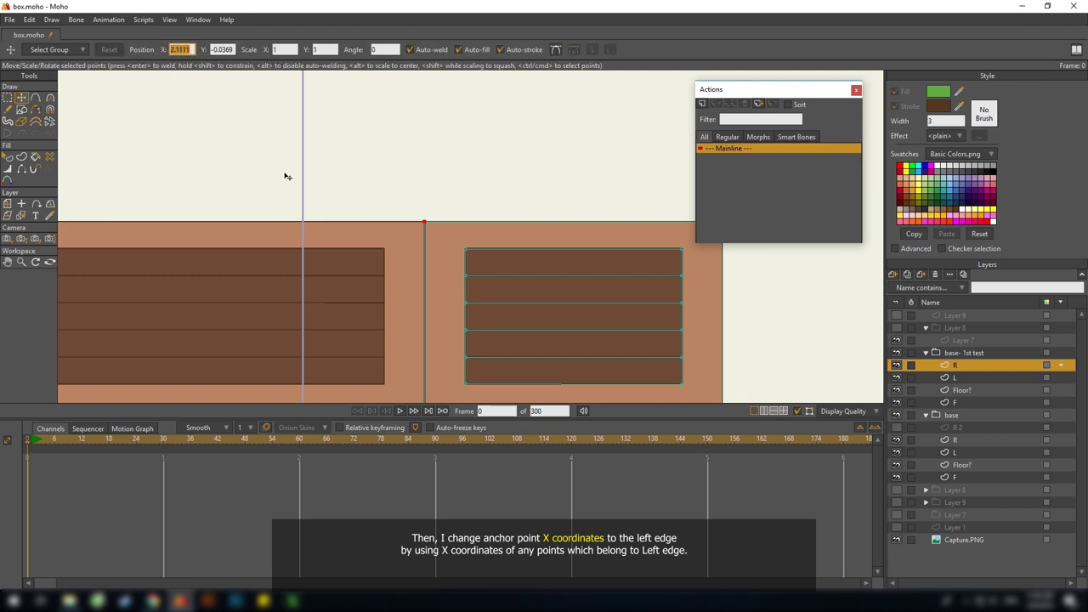
click(21, 204)
text(2.1111)
key(Return)
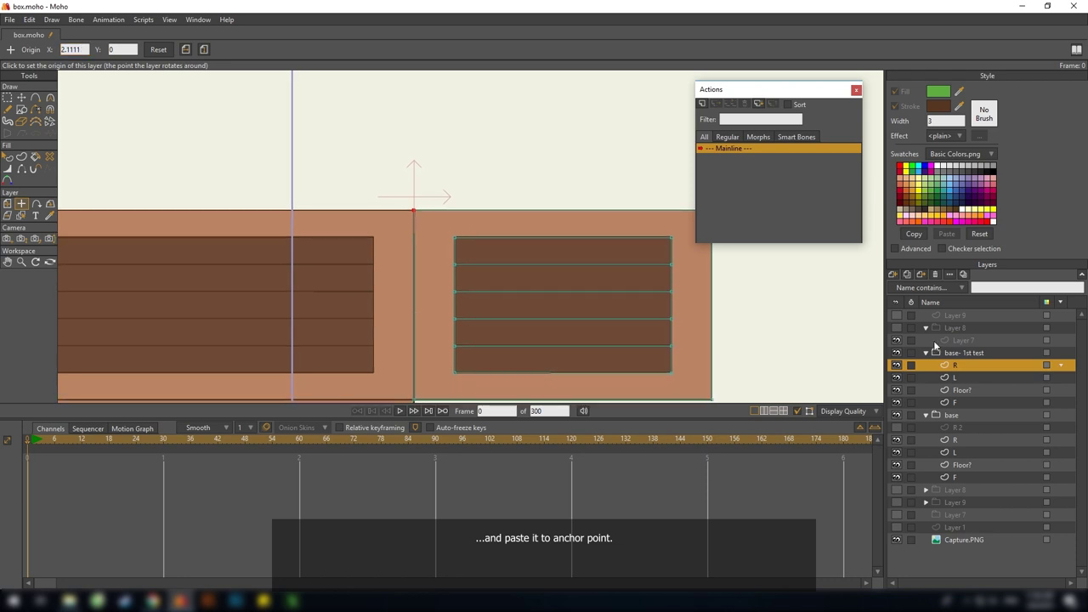
Try rotating the R layer 90 degrees about the X axis, and undo the rotation
key(0)
click(50, 204)
click(63, 50)
text(90)
key(Return)
key(ctrl+z)
drag(369, 178, 364, 164)
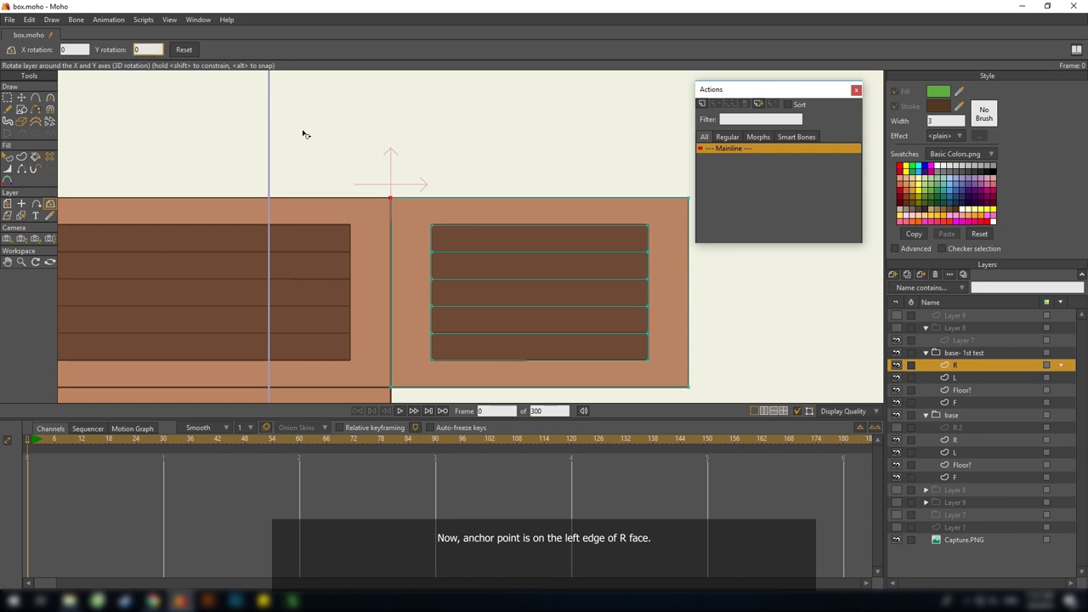
Try a Y rotation of 90 degrees on the R layer about its left edge
click(140, 50)
text(90)
key(Return)
drag(389, 222, 417, 250)
scroll(273, 139, down, 2)
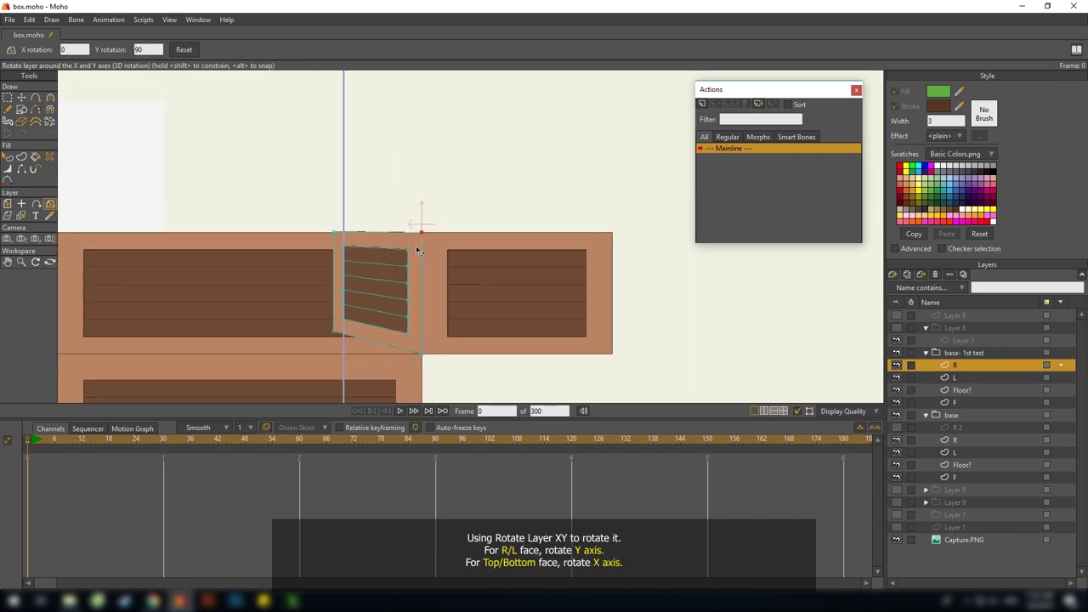
Show the grid, undo the R layer's rotation and set its Y rotation to 90 again
key(ctrl+g)
key(ctrl+z)
double_click(136, 50)
text(90)
key(Return)
scroll(430, 290, down, 5)
scroll(334, 205, down, 3)
drag(343, 231, 355, 309)
scroll(539, 253, up, 10)
drag(533, 267, 575, 253)
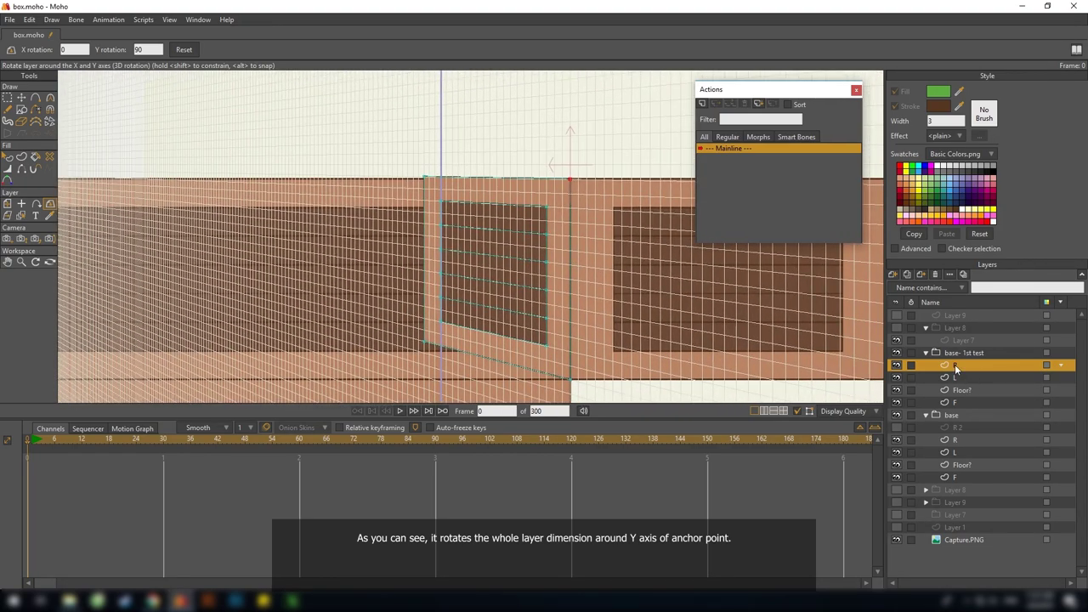
Set the L layer's origin X to 0.5556, copied from the upper right corner point of its frame
click(956, 377)
scroll(413, 241, down, 3)
drag(414, 241, 578, 255)
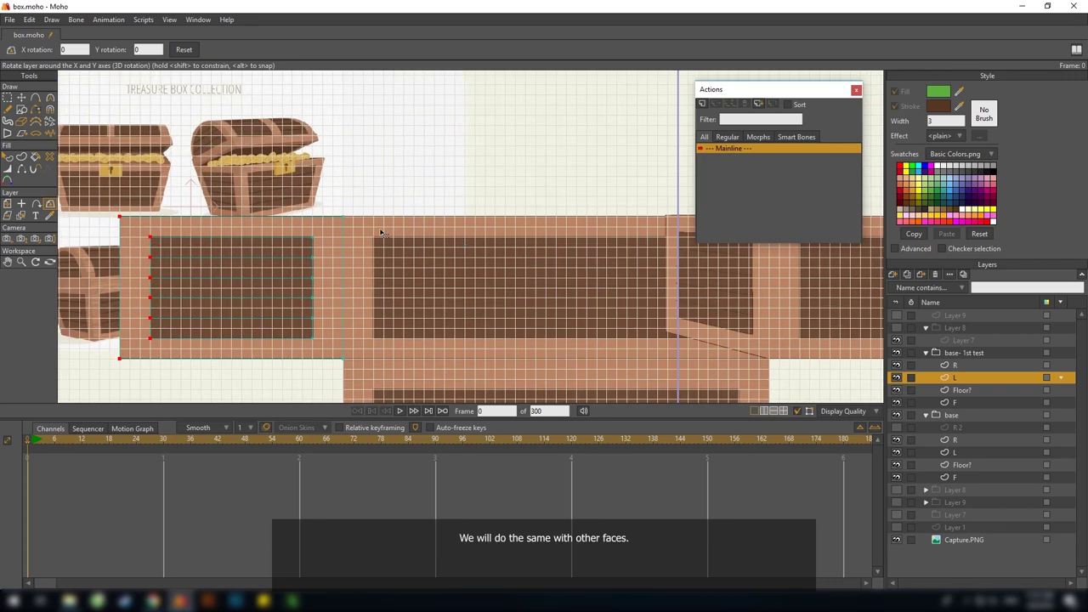
key(t)
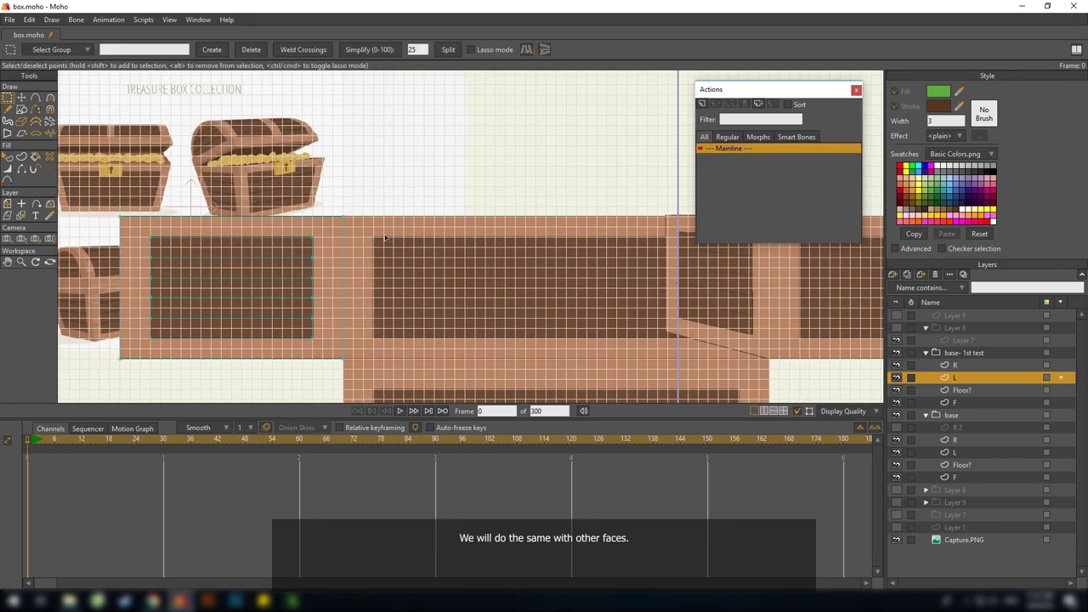
drag(190, 49, 140, 53)
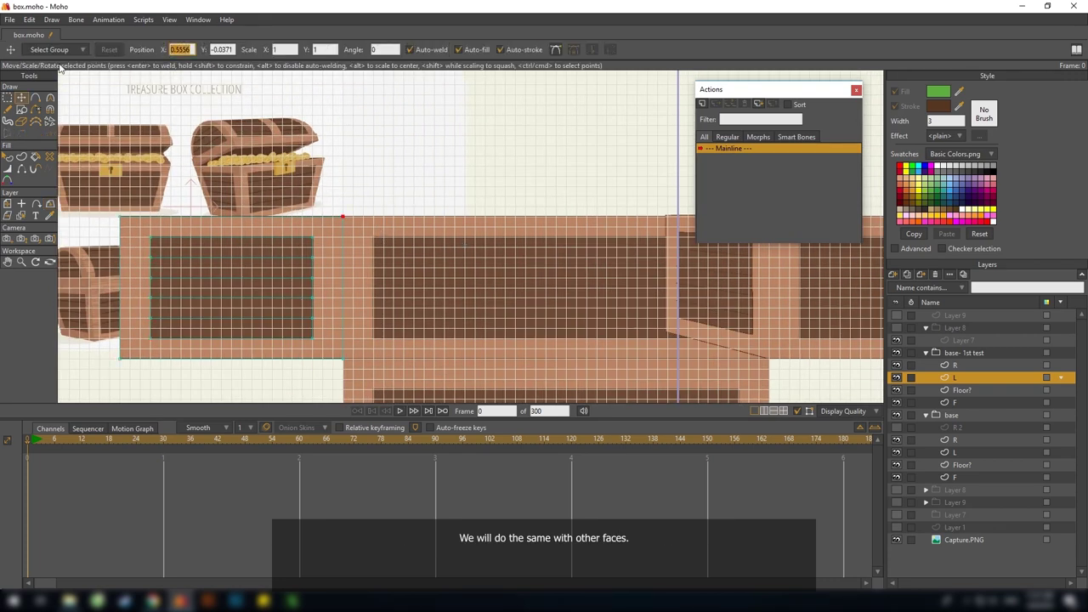
key(0)
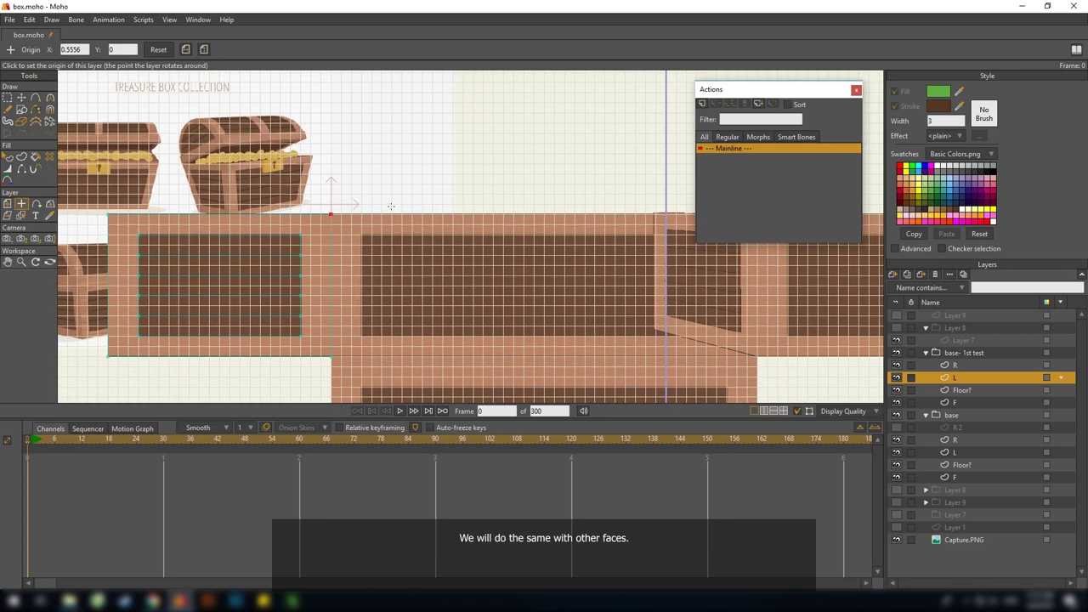
Set the L layer's Y rotation to -90 degrees to fold it about its right edge
click(49, 204)
click(145, 51)
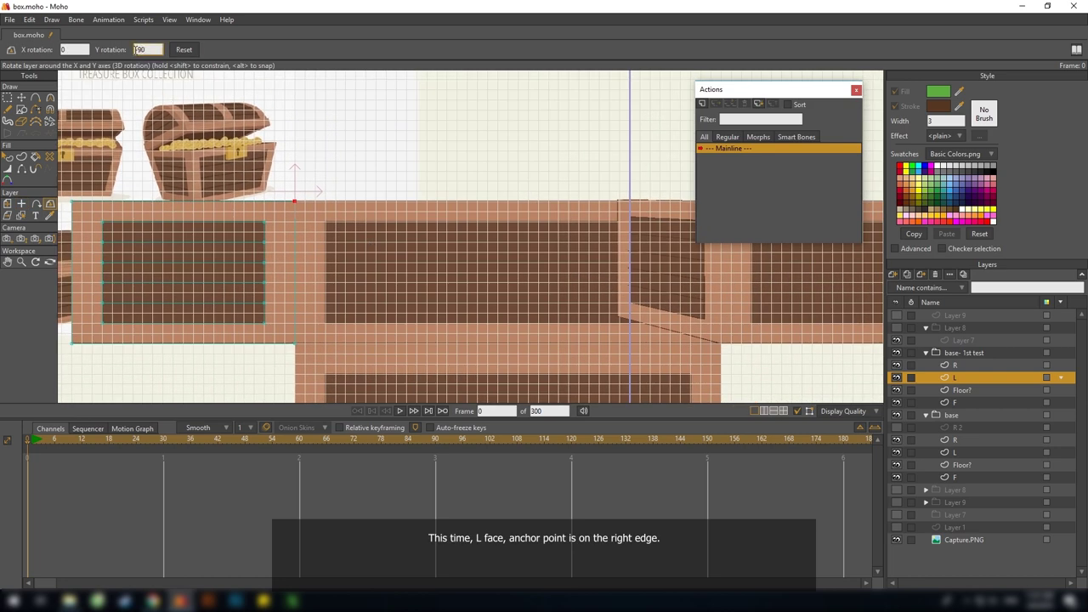
text(-90)
key(Return)
drag(309, 265, 284, 270)
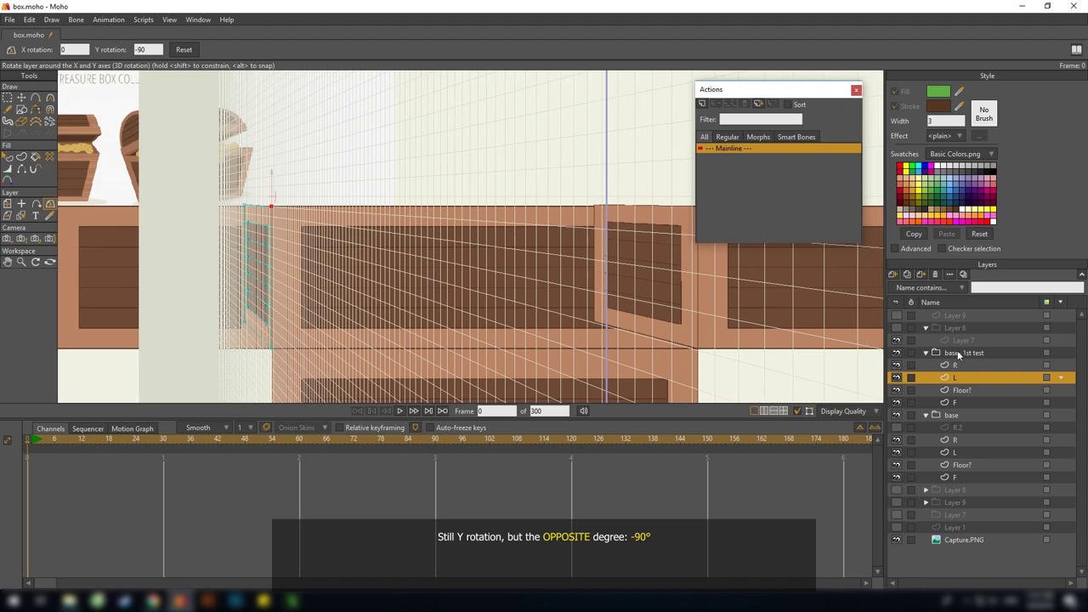
Hide the grid and the base group, and rotate the base- 1st test group about 33 degrees in X and Y
click(958, 356)
scroll(496, 266, down, 2)
drag(496, 266, 489, 272)
key(ctrl+g)
click(897, 415)
drag(284, 201, 476, 281)
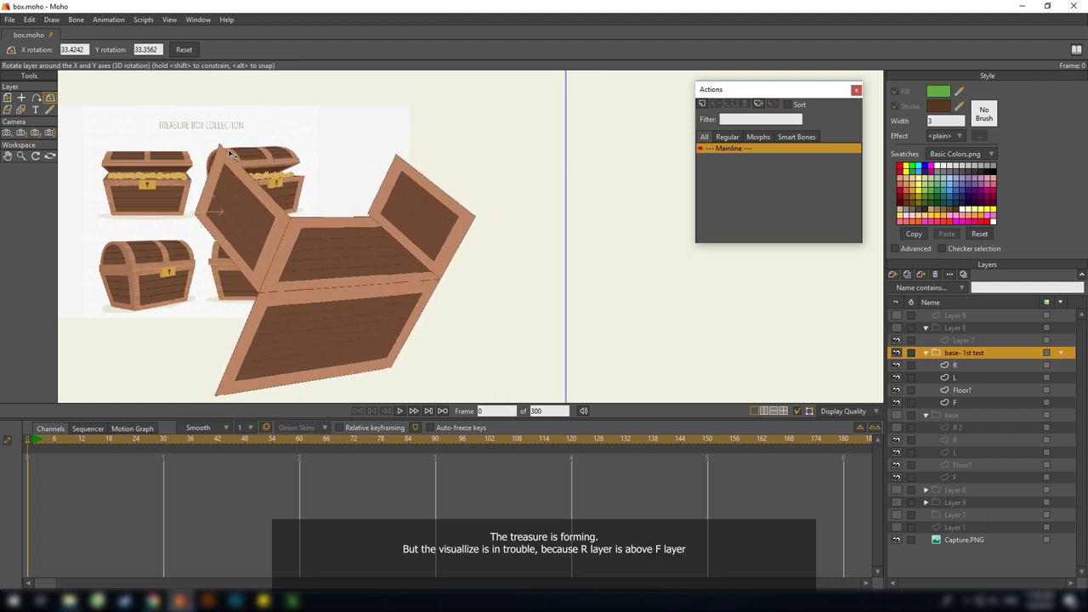
Enable Sort layers by depth in the layer settings of the base- 1st test group
double_click(976, 354)
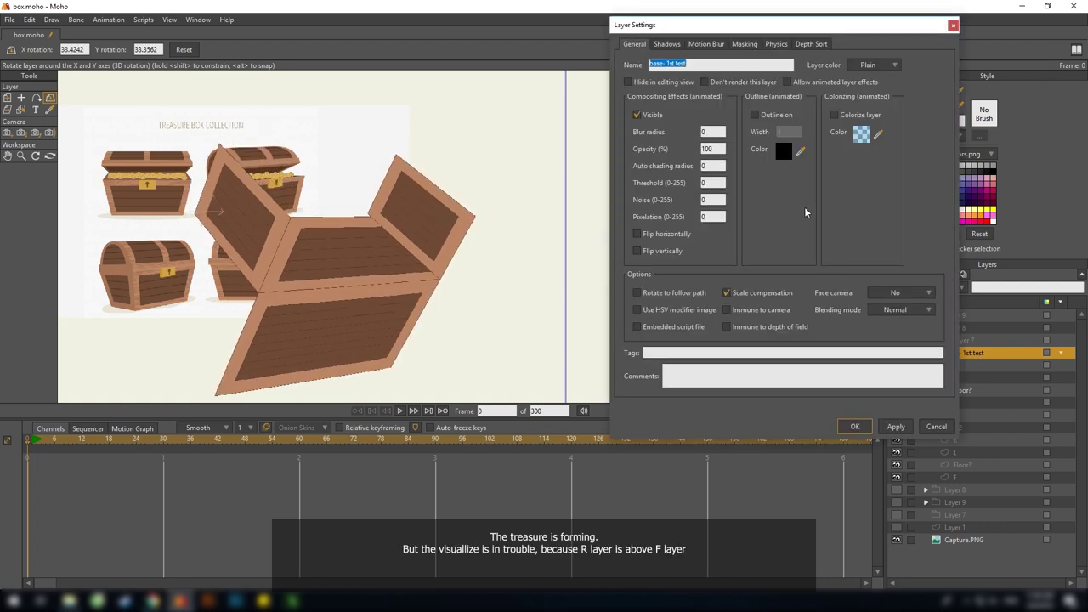
click(811, 45)
click(747, 82)
click(896, 426)
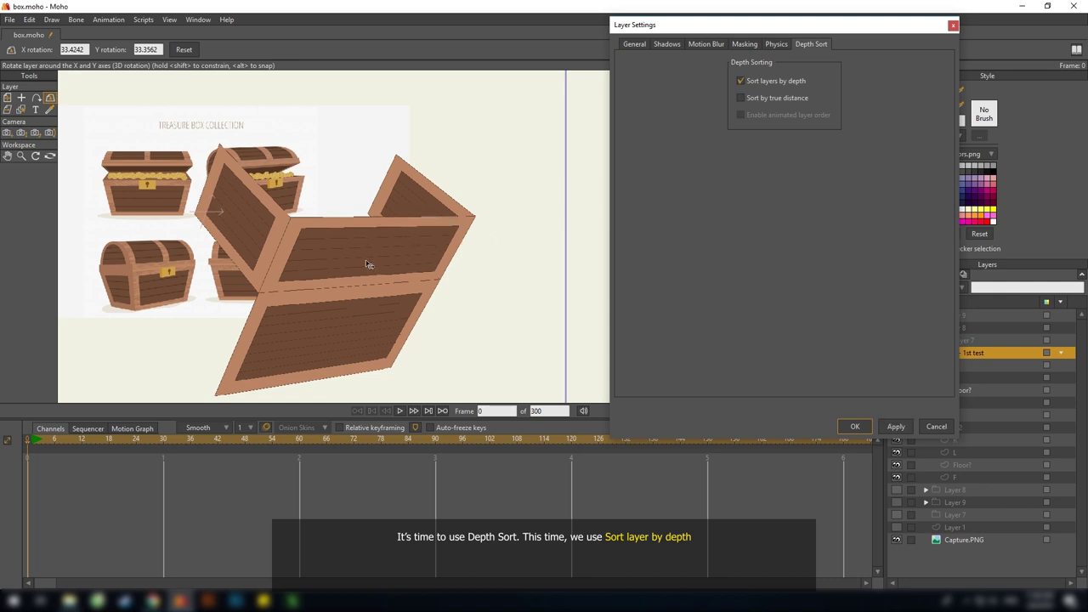
click(855, 426)
Rotate the base- 1st test group to check the stacking of its faces, and reset its rotation
scroll(575, 335, down, 2)
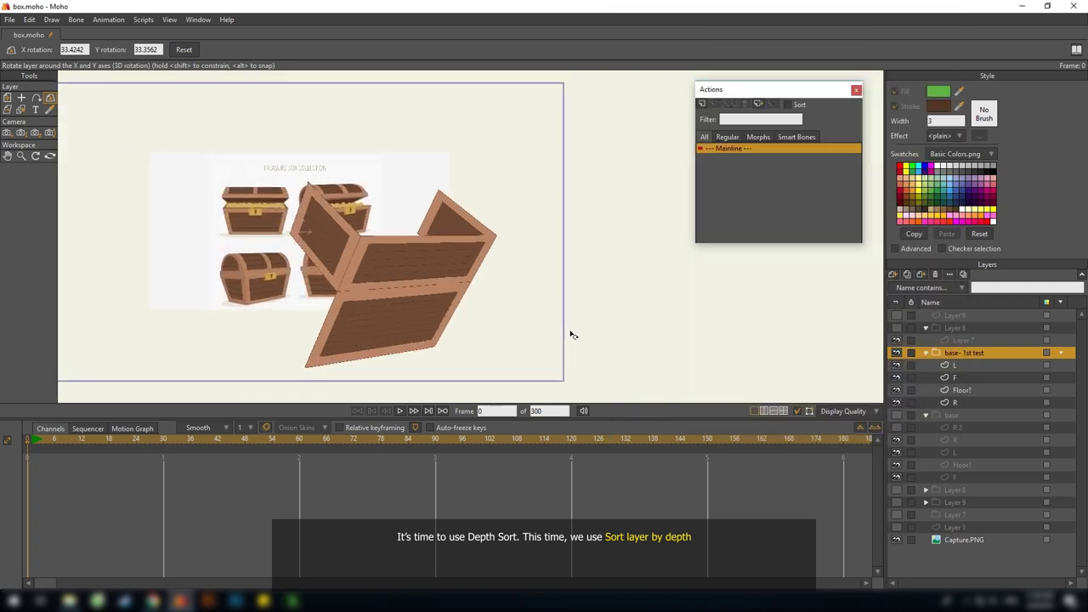
drag(357, 238, 359, 290)
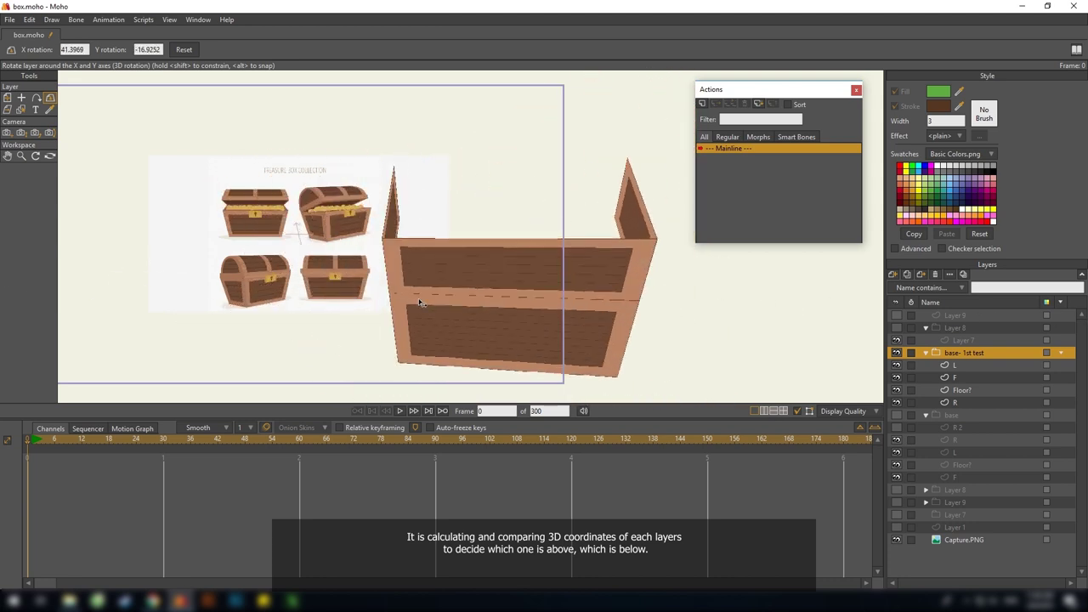
click(184, 49)
Select the upper left corner point of the Floor? layer's frame and copy its Y position, -0.5557
scroll(425, 204, up, 3)
drag(510, 248, 442, 157)
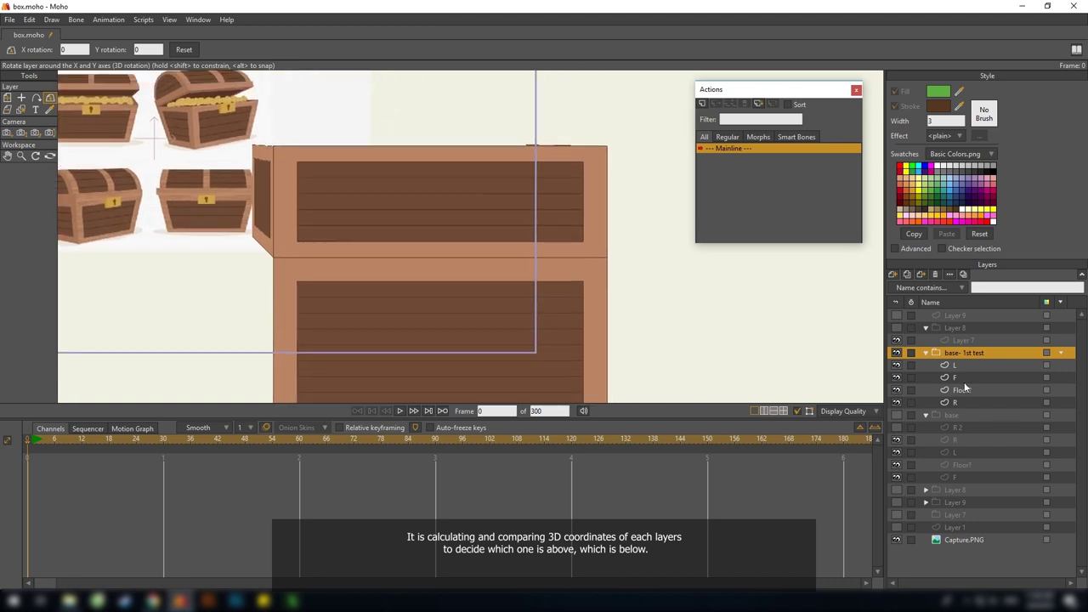
click(964, 390)
drag(543, 267, 510, 267)
key(t)
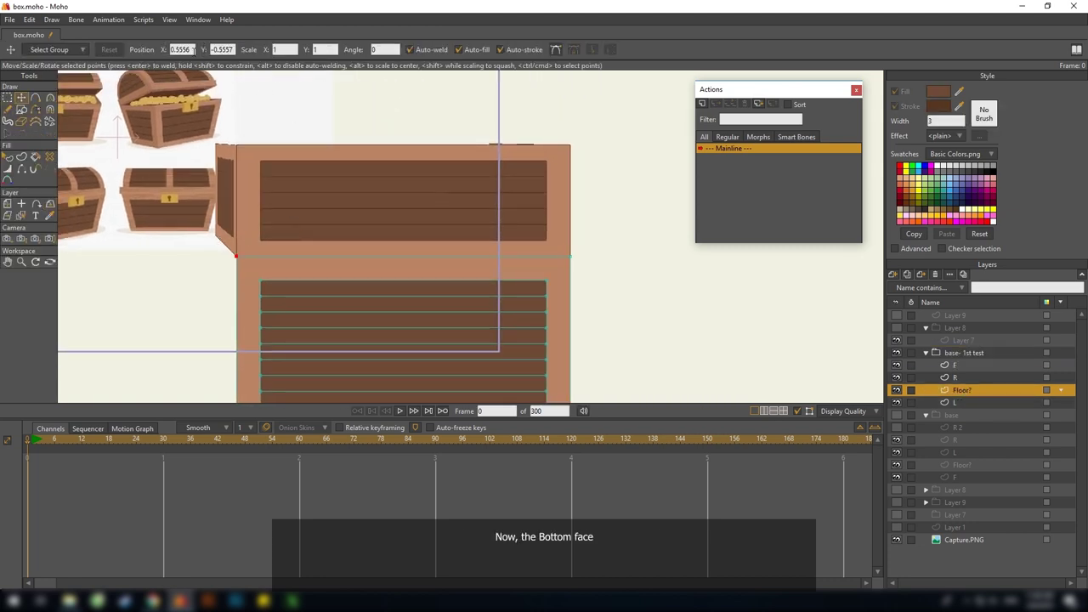
drag(235, 49, 209, 51)
drag(477, 258, 475, 252)
drag(233, 49, 190, 57)
key(ctrl+c)
Set the Floor? layer's origin Y to the copied value -0.5557
drag(334, 177, 337, 166)
click(23, 203)
drag(127, 50, 106, 71)
key(ctrl+v)
key(Return)
drag(331, 180, 300, 174)
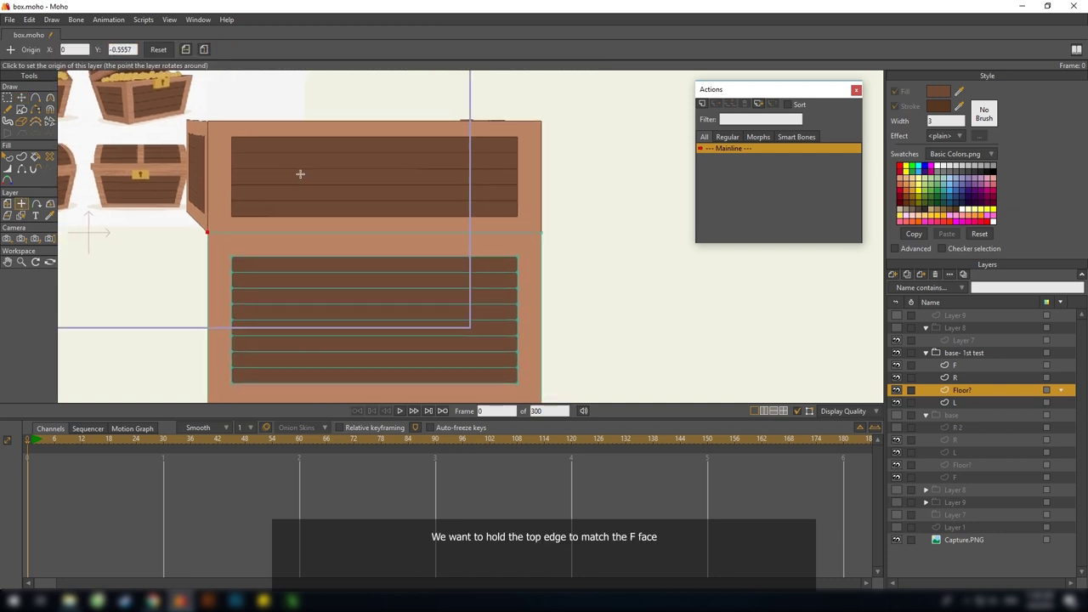
Set the Floor? layer's X rotation to 90 degrees and hide the grid
click(50, 204)
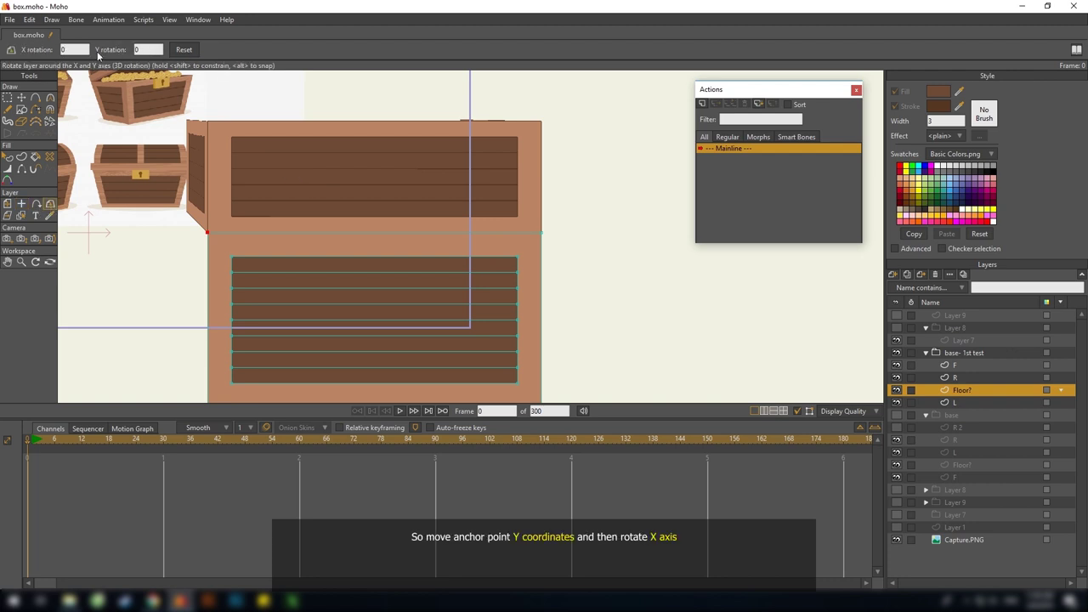
drag(62, 49, 112, 71)
text(90)
key(Return)
drag(333, 194, 406, 240)
click(969, 353)
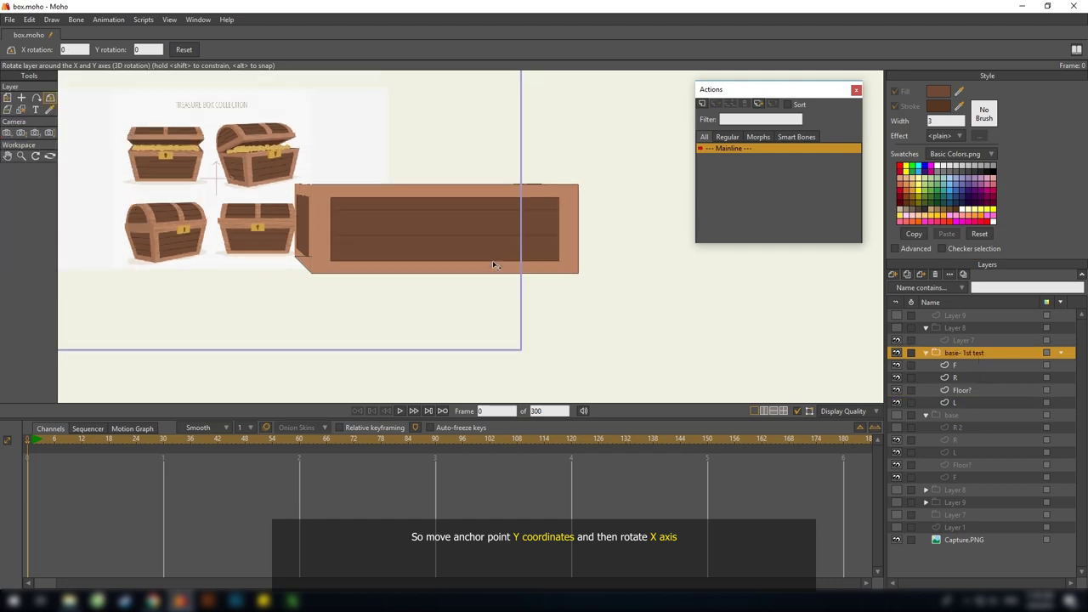
click(992, 389)
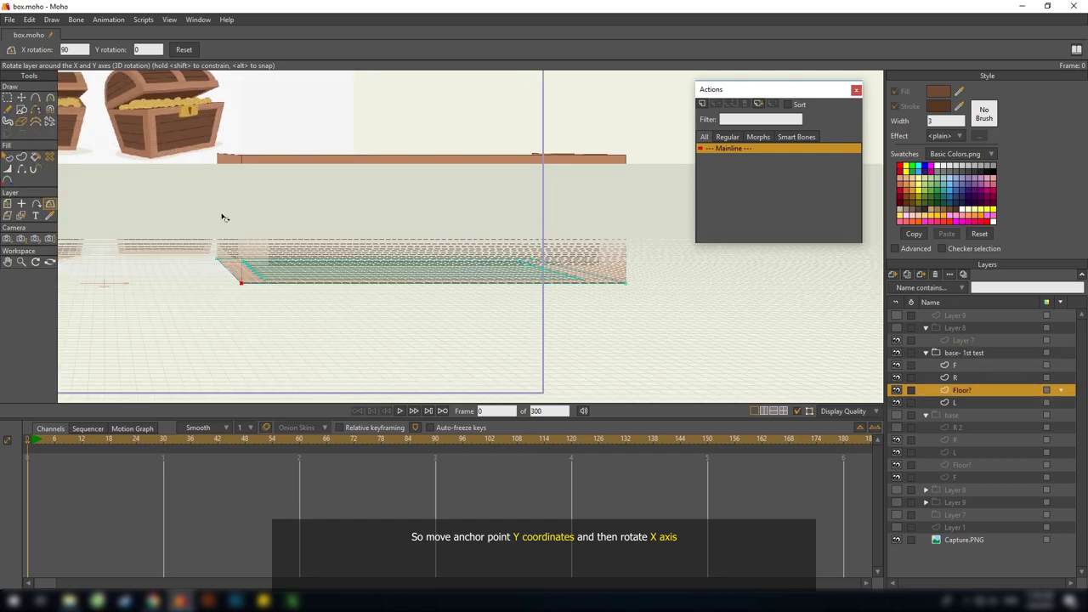
scroll(405, 335, down, 3)
scroll(419, 320, up, 8)
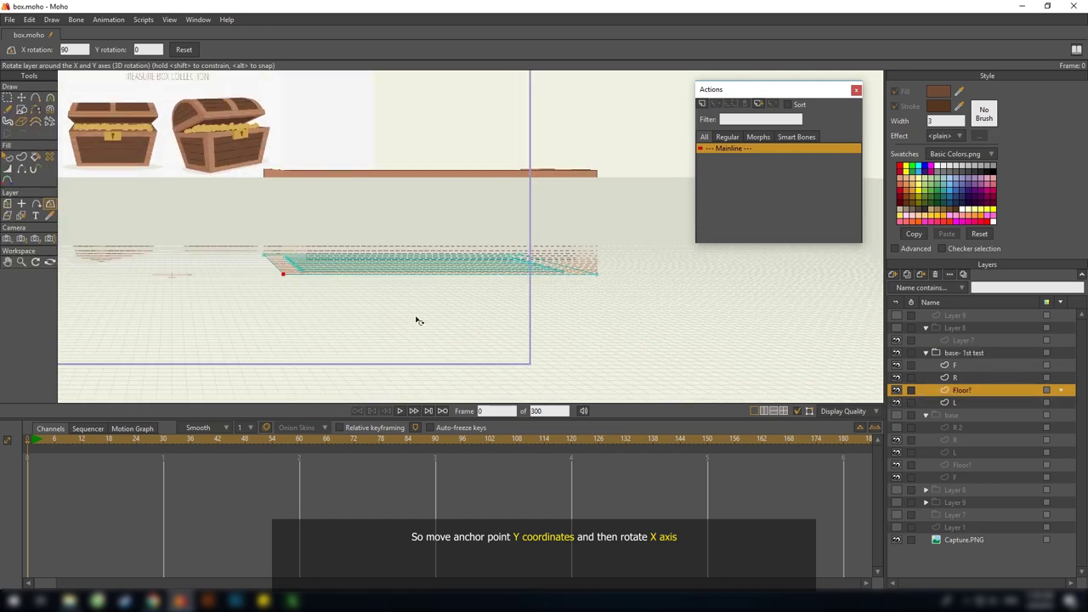
key(ctrl+g)
Rotate the base- 1st test group to examine the folded box from several sides, and reset its rotation
click(990, 354)
scroll(530, 286, down, 3)
drag(508, 285, 507, 319)
drag(302, 258, 611, 142)
drag(589, 342, 631, 294)
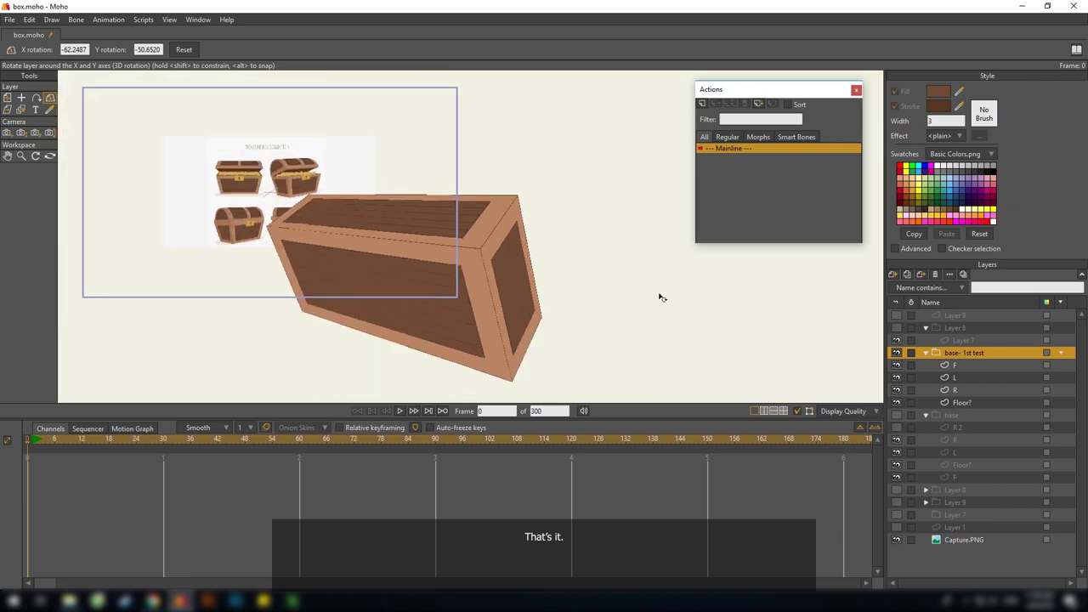
click(185, 50)
Rotate and reset the base- 1st test group again, and tilt it about 53 degrees in X to show the box's inside
scroll(510, 239, up, 3)
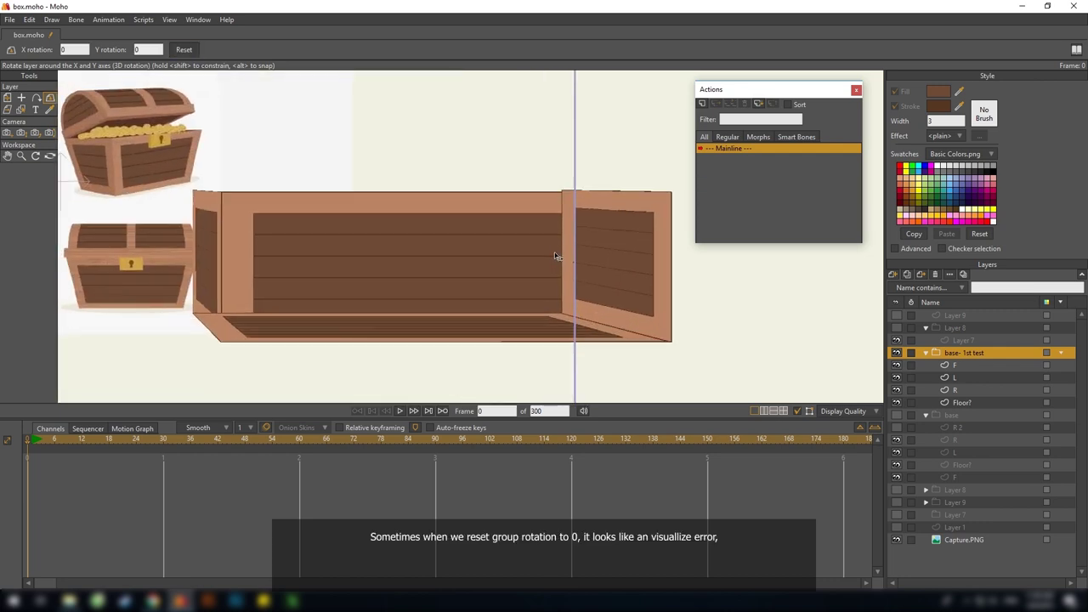
drag(527, 270, 581, 280)
drag(330, 284, 361, 326)
click(184, 49)
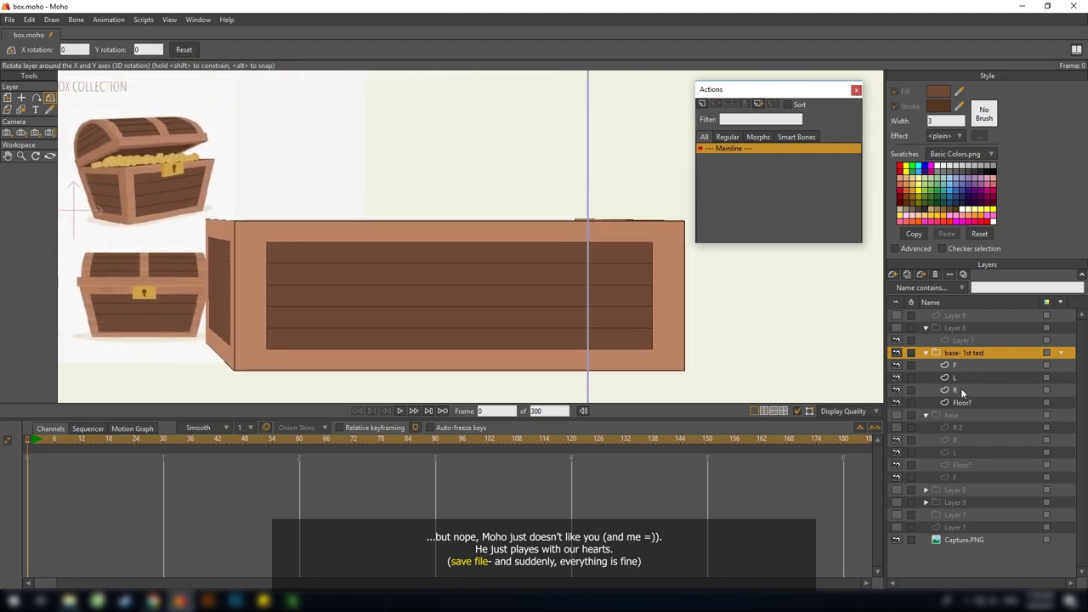
drag(319, 199, 336, 110)
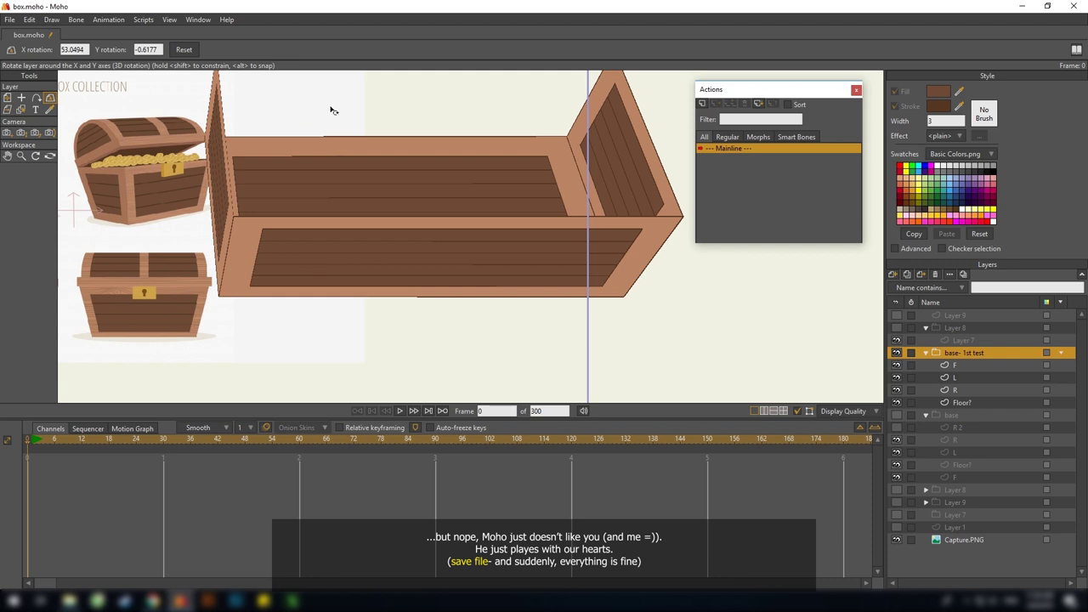
Duplicate the F layer in the base- 1st test group and rename the copy B
click(966, 367)
click(907, 274)
drag(586, 272, 578, 313)
double_click(958, 367)
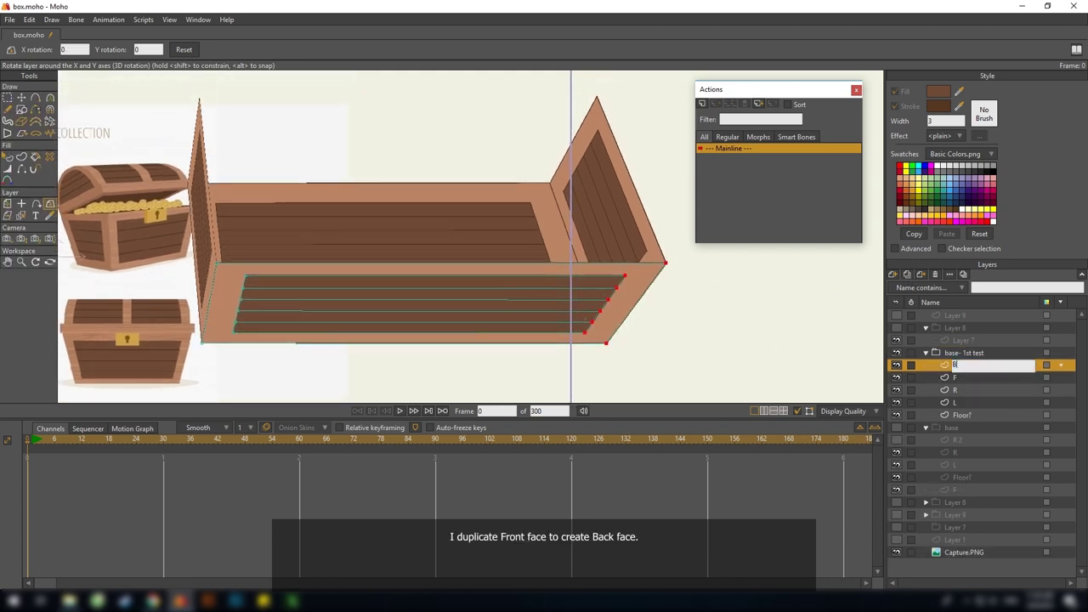
text(B)
key(Return)
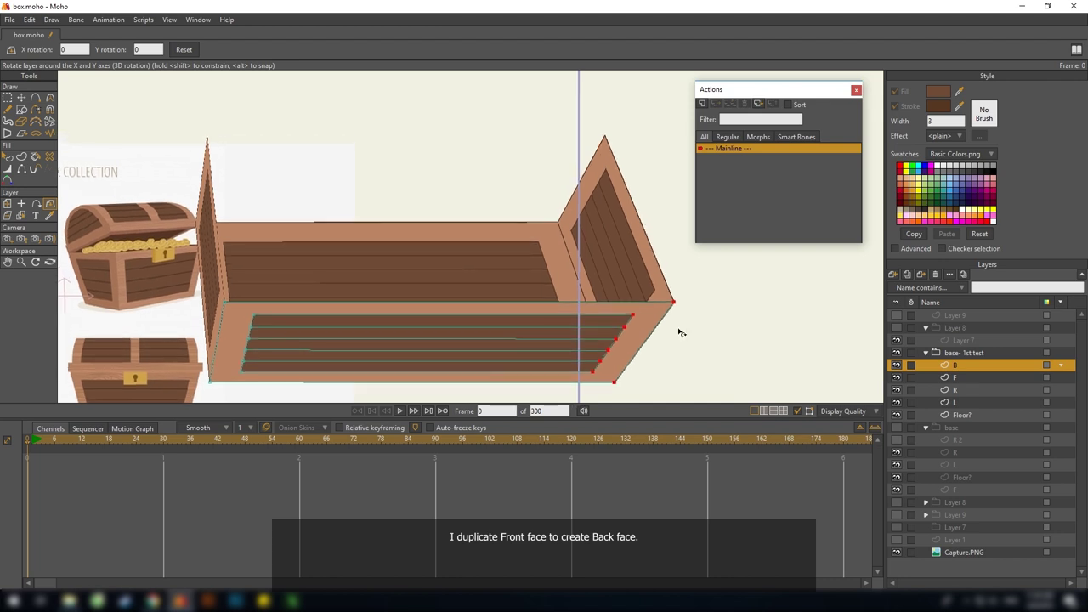
Move the B layer back along the Z axis to a Z position of -0.75
click(7, 204)
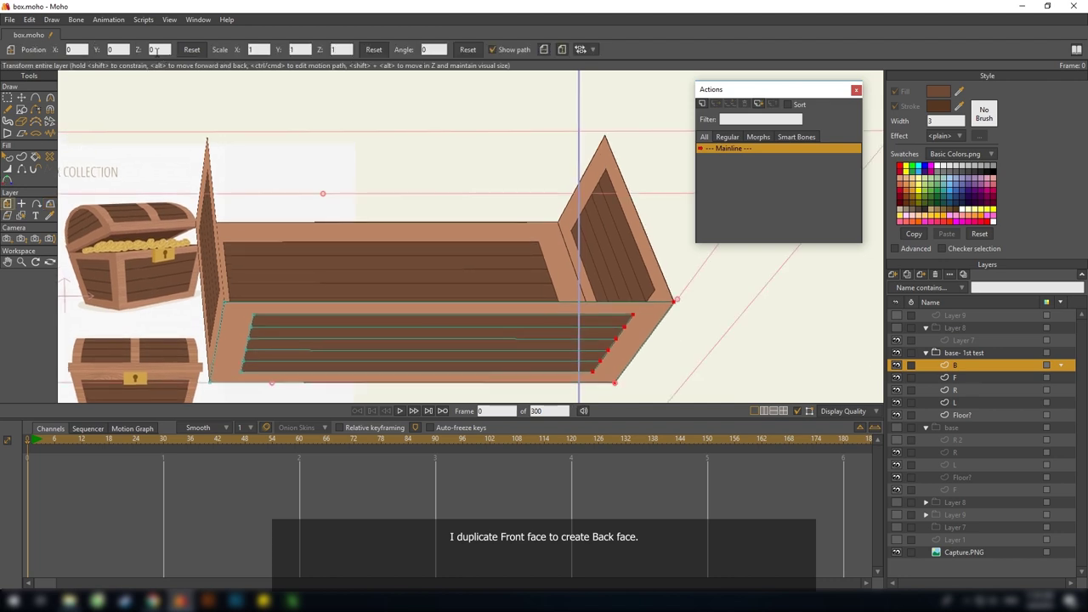
scroll(152, 50, down, 15)
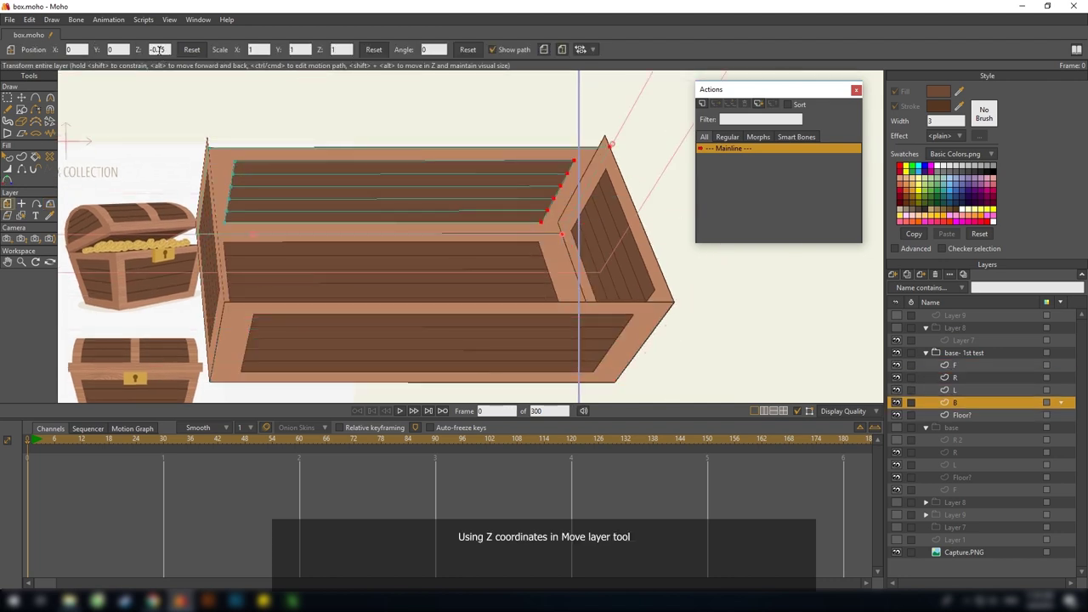
drag(431, 223, 419, 231)
drag(500, 288, 504, 283)
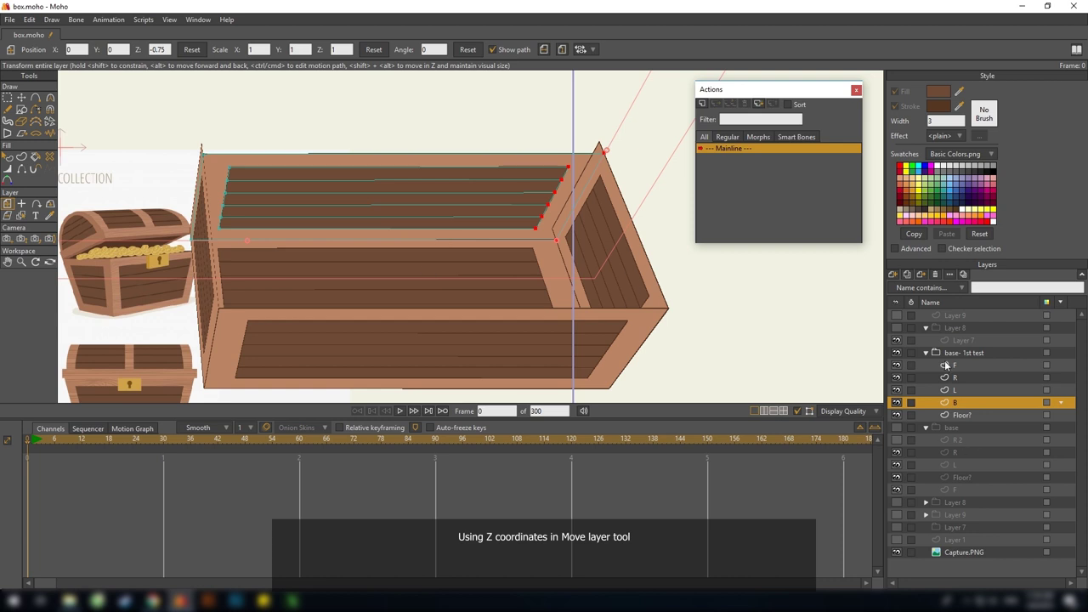
drag(670, 281, 648, 289)
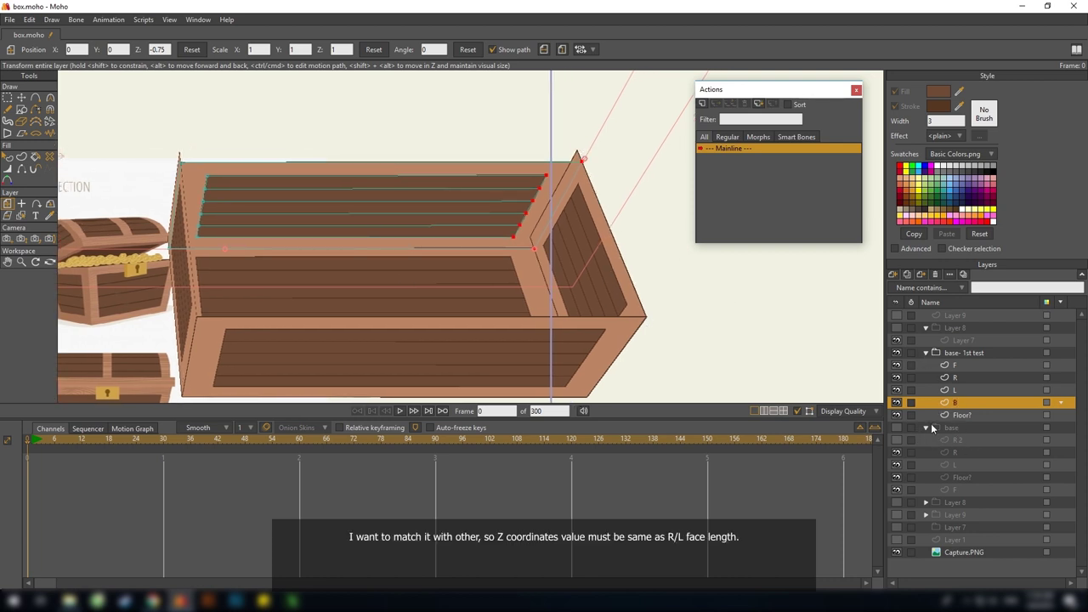
Show the base group and select its flat R layer
click(962, 356)
click(897, 429)
drag(739, 386, 548, 290)
alt+right_click(611, 238)
drag(612, 238, 551, 247)
Try selecting the upper corner points of the R face to read their positions, and undo the last change
key(g)
drag(417, 244, 369, 209)
key(t)
drag(609, 209, 641, 231)
key(ctrl+z)
key(g)
click(630, 236)
key(t)
Select the upper right corner point of the R face's frame and read its X position
drag(389, 203, 430, 251)
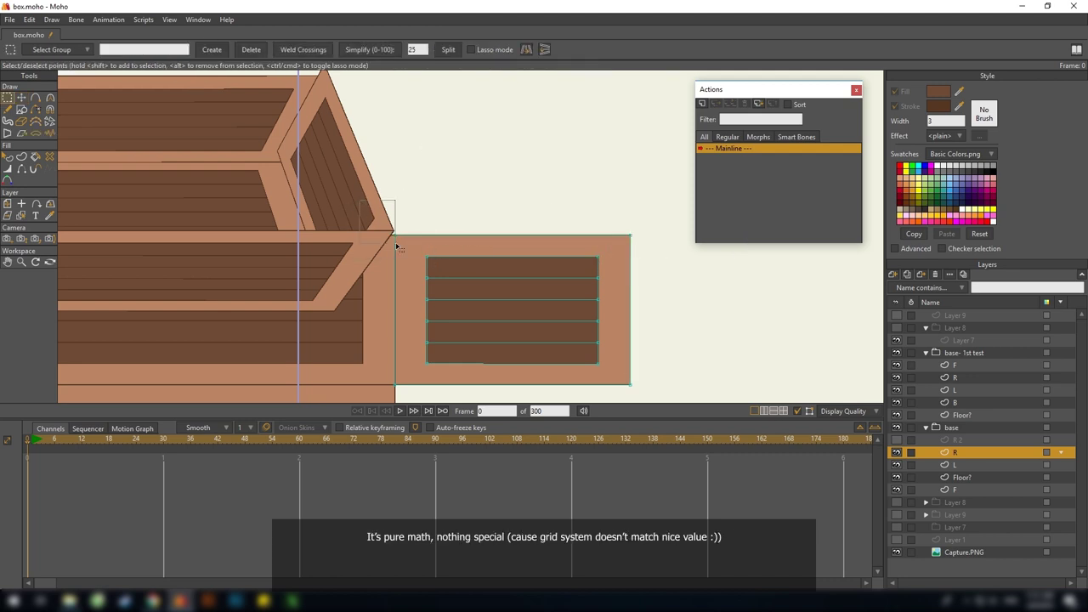
key(g)
drag(582, 195, 652, 243)
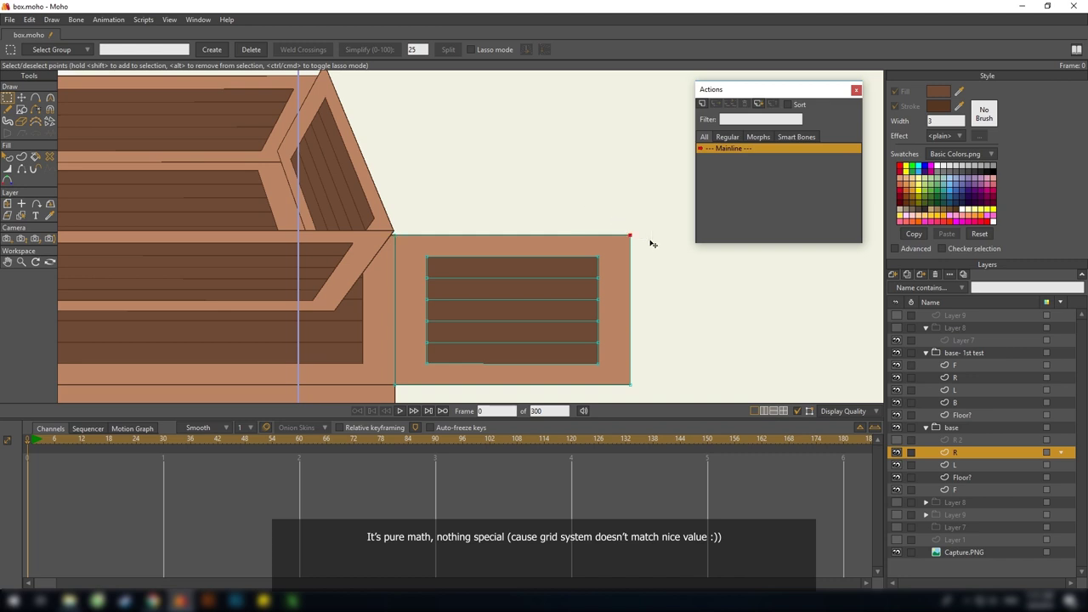
key(t)
drag(452, 207, 502, 196)
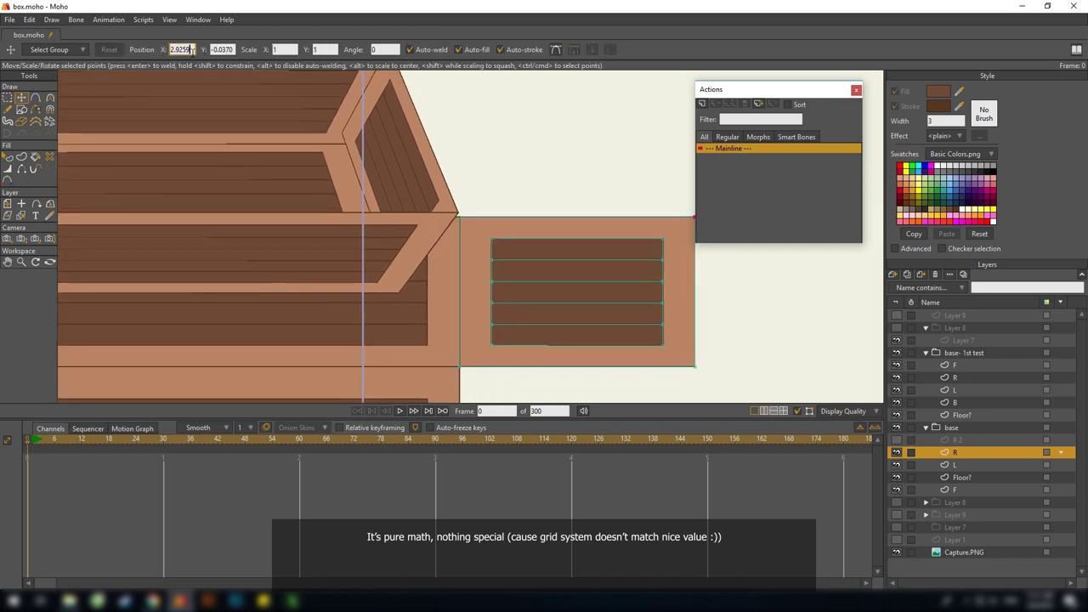
Switch to Sticky Notes and calculate the R face's length from its upper corner points in a new note: 2.9259- 2.1111= 0.8148
click(264, 601)
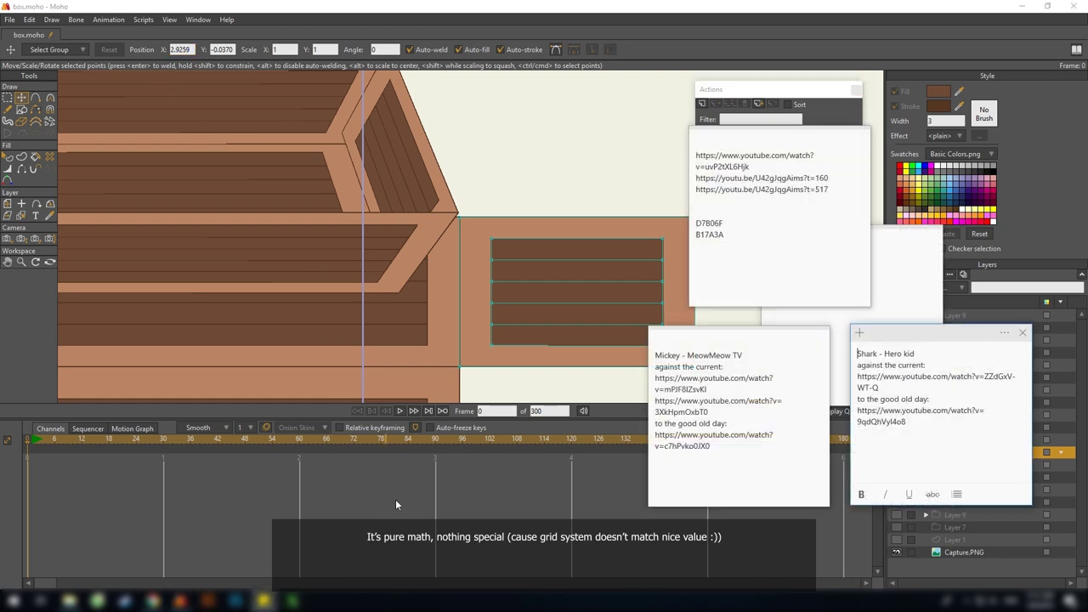
click(703, 141)
click(699, 135)
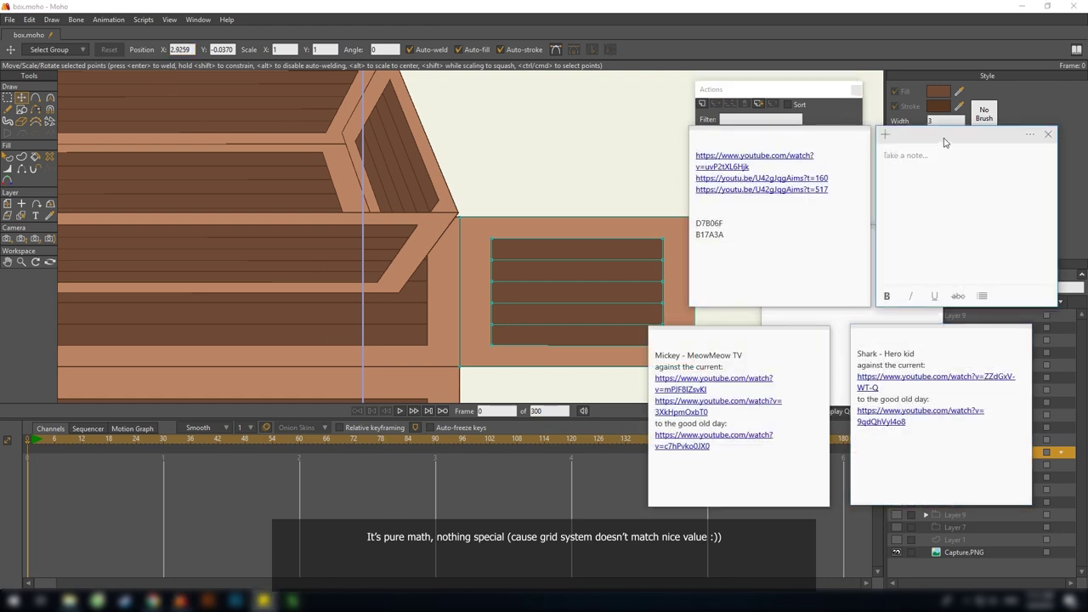
drag(943, 138, 576, 192)
text(13026)
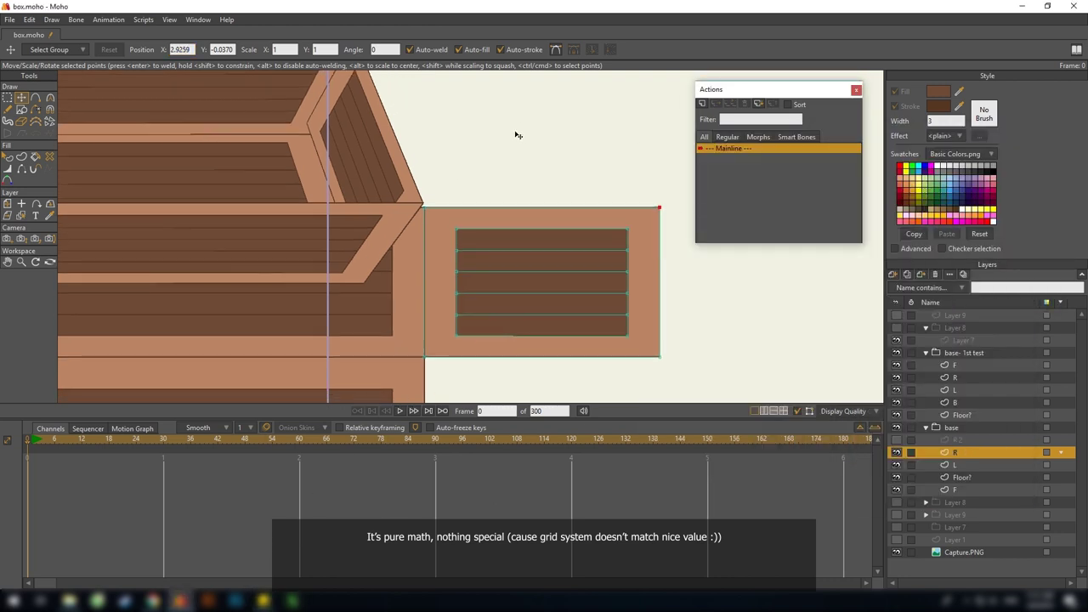
key(g)
key(t)
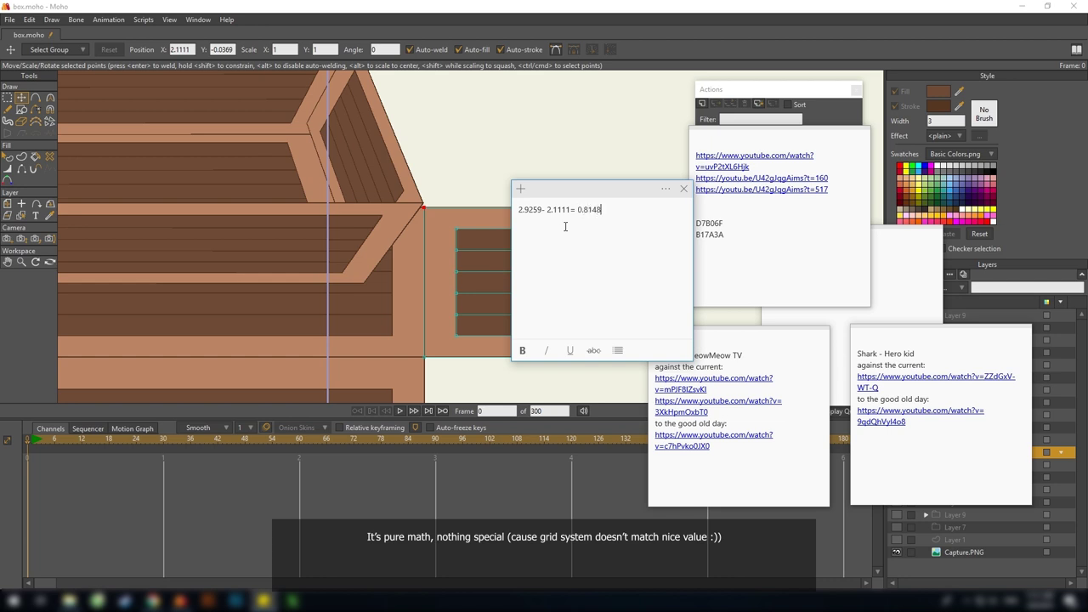
Copy the value 0.8148 from the note, switch back to Moho, hide the base group and select the folded B layer
drag(615, 209, 578, 210)
key(ctrl+c)
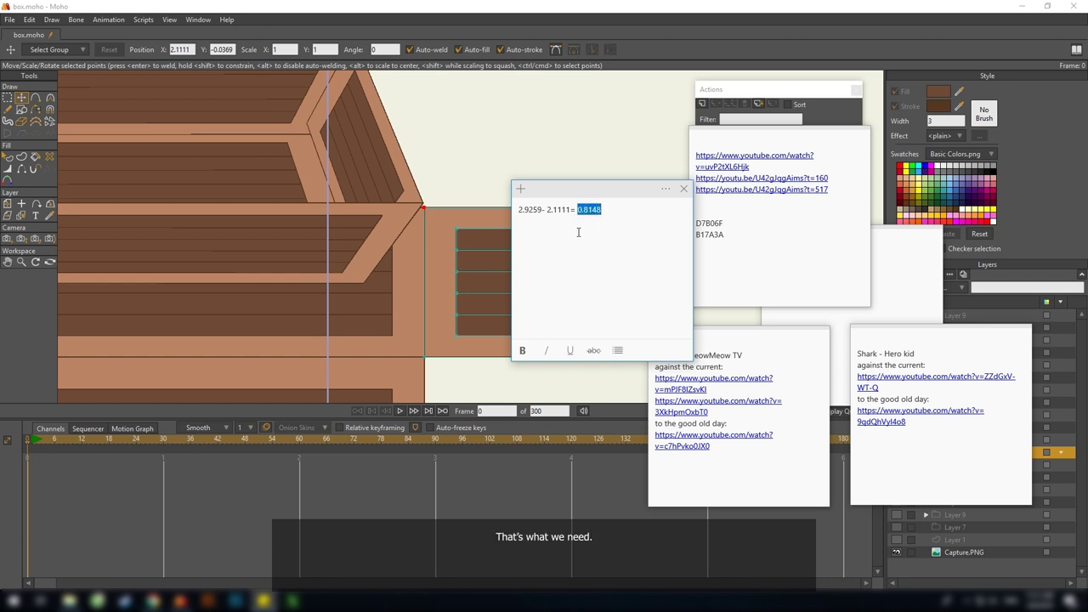
drag(425, 170, 530, 231)
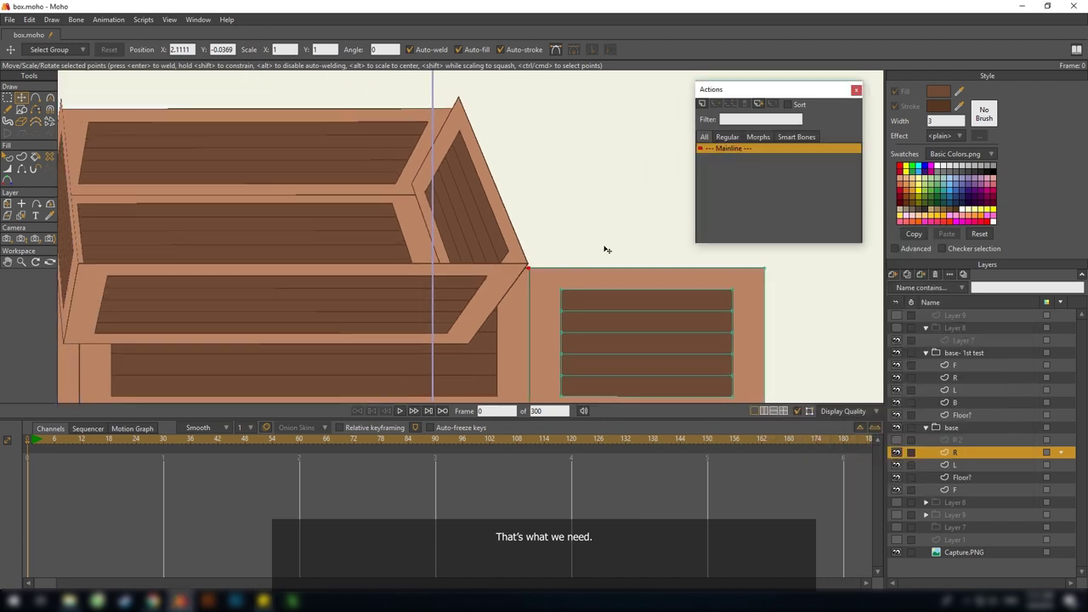
click(898, 428)
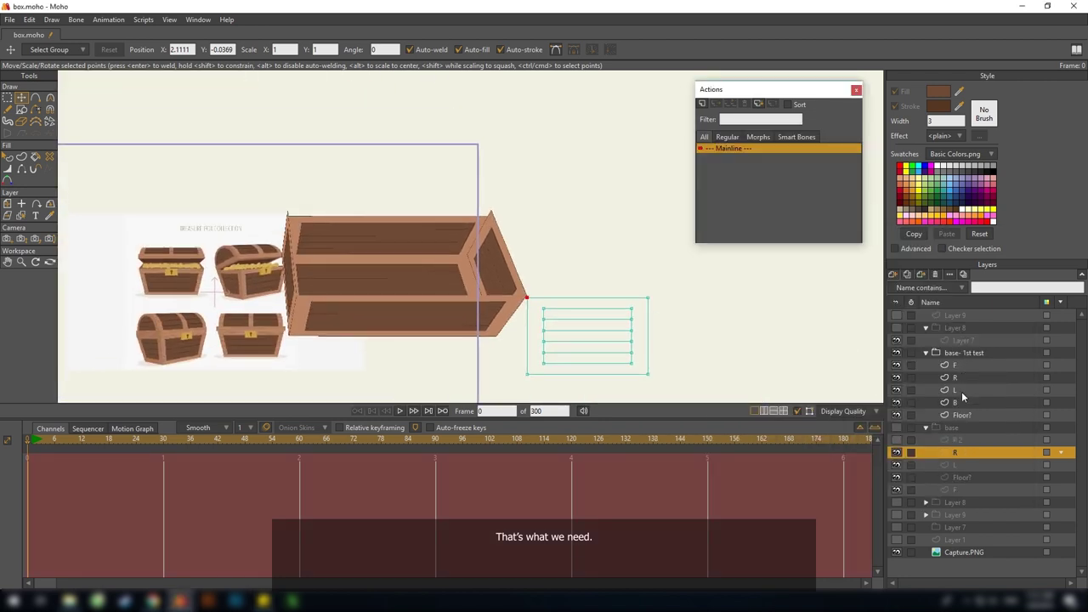
click(956, 402)
scroll(532, 270, up, 2)
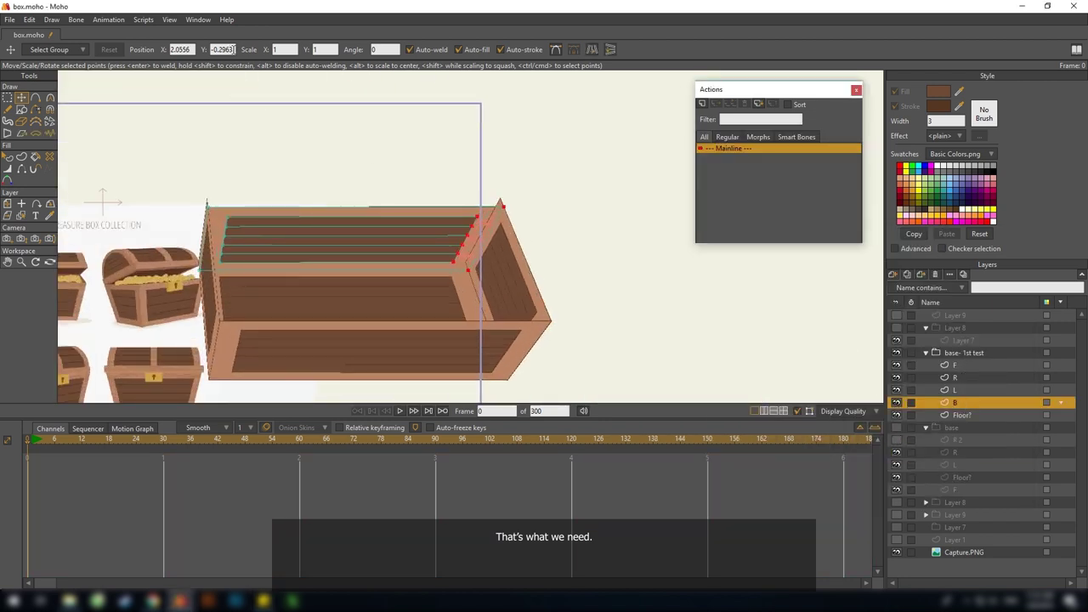
drag(234, 49, 212, 49)
text(-0.8148)
key(Return)
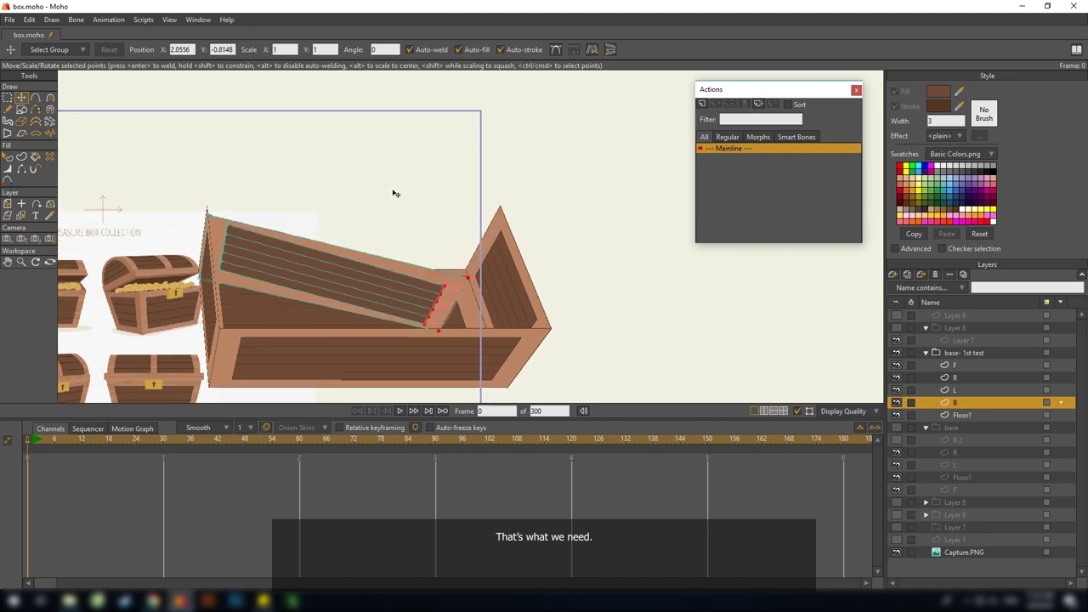
key(ctrl+z)
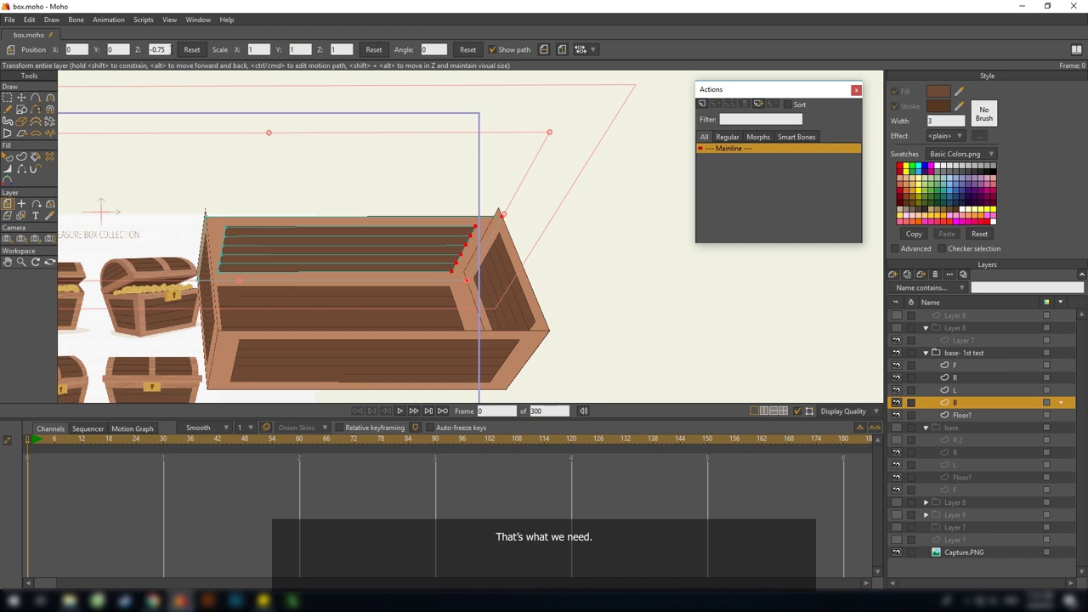
Set the B layer's Z position to -0.8148 so the back face meets the side and floor edges
click(168, 51)
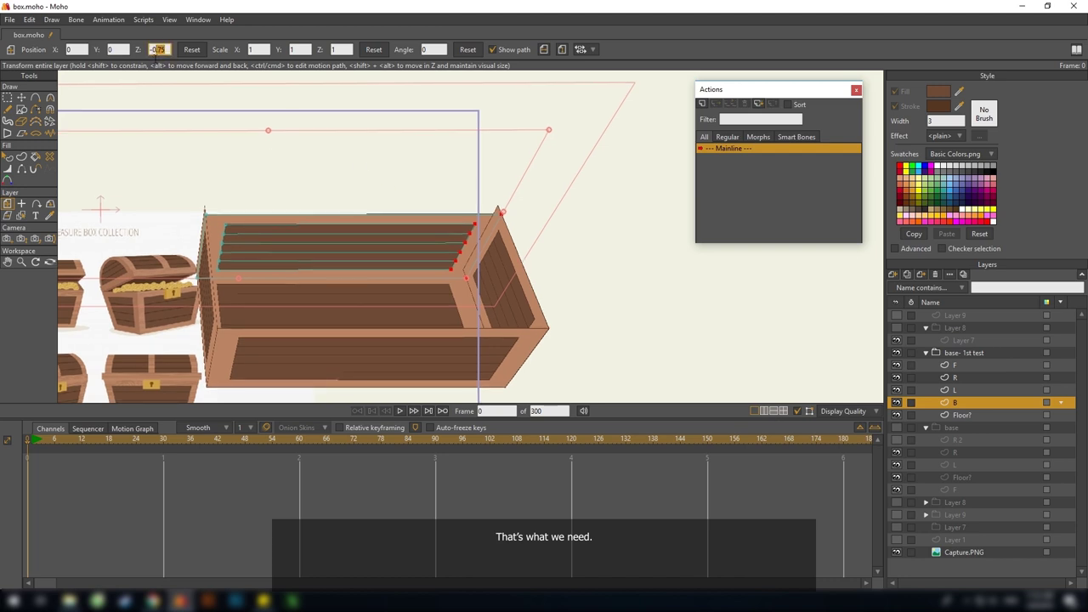
key(ctrl+v)
key(Return)
scroll(496, 247, up, 7)
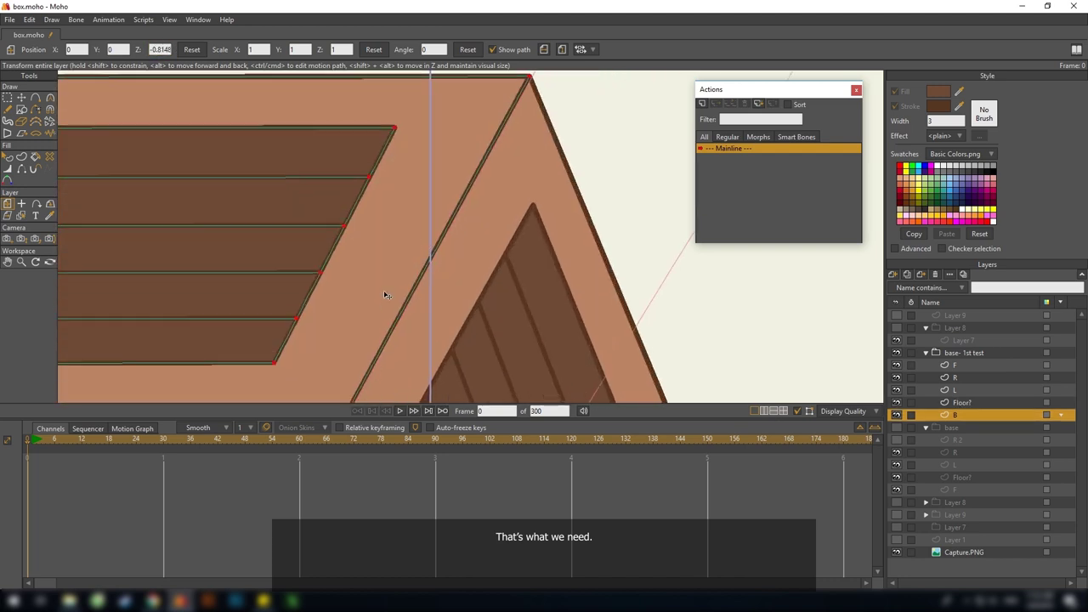
drag(349, 381, 340, 271)
scroll(360, 287, down, 3)
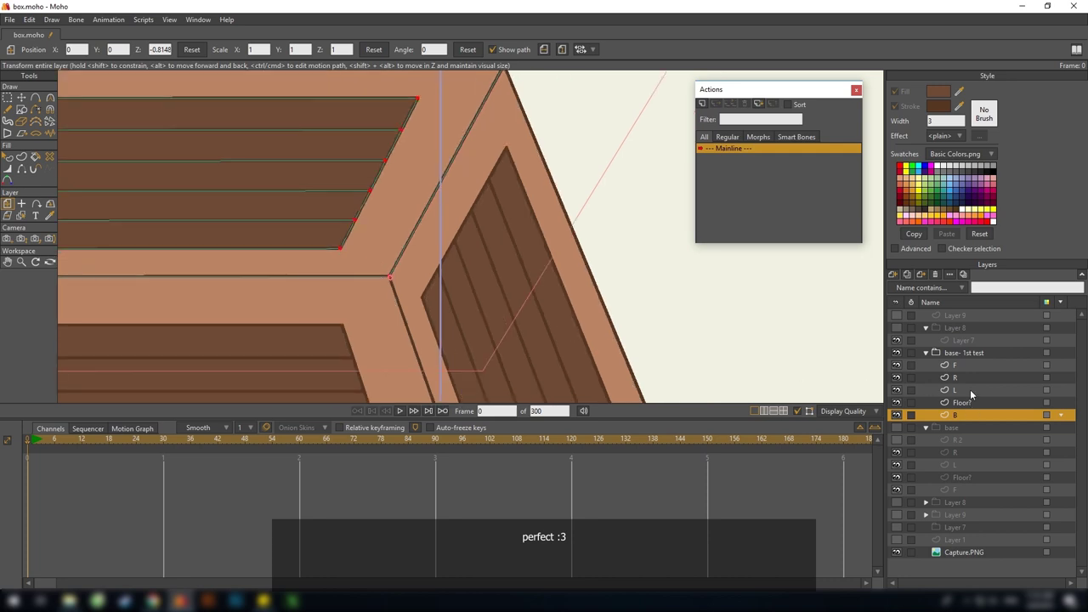
Test the folded base- 1st test group by rotating it around the X and Y axes, and save the file
click(964, 352)
scroll(499, 259, down, 4)
scroll(358, 252, up, 2)
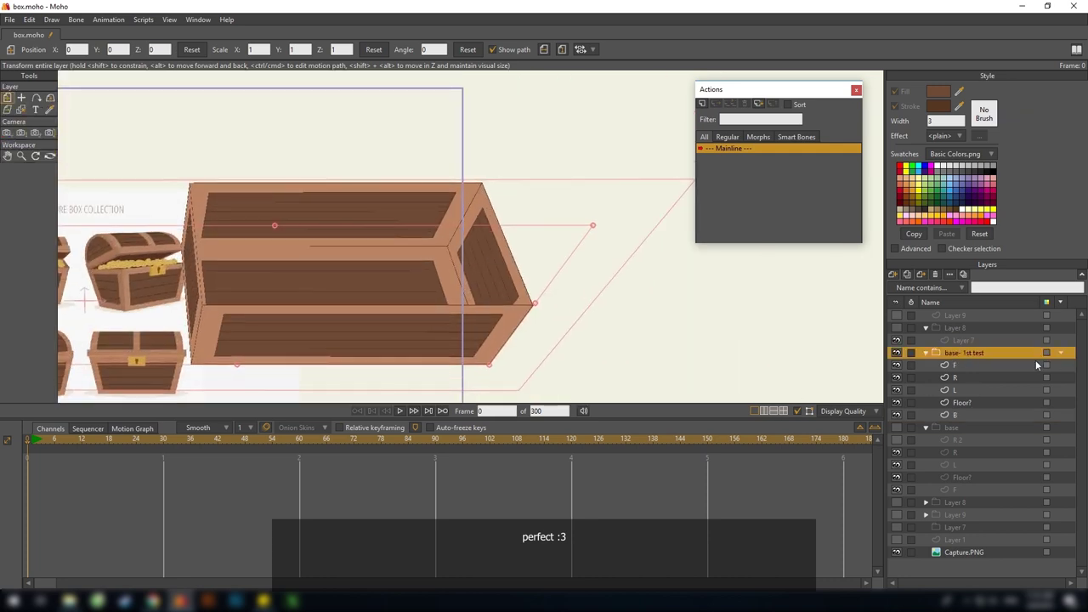
click(50, 100)
drag(421, 340, 391, 192)
mouse_move(389, 250)
mouse_down()
mouse_move(428, 144)
mouse_move(451, 170)
mouse_move(450, 141)
mouse_move(357, 335)
mouse_move(417, 328)
mouse_move(471, 340)
mouse_move(377, 274)
mouse_move(397, 293)
mouse_move(348, 292)
mouse_move(401, 295)
mouse_move(426, 312)
mouse_up()
scroll(400, 296, up, 2)
scroll(399, 298, down, 5)
key(ctrl+s)
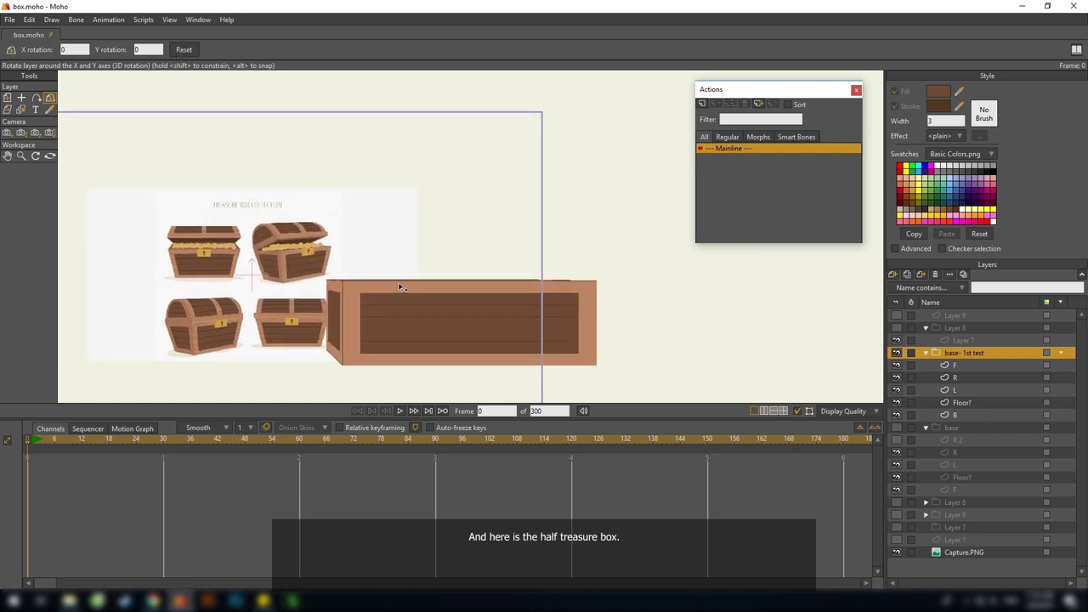
Try another XY rotation of the base- 1st test group and reset its rotation
scroll(443, 315, up, 2)
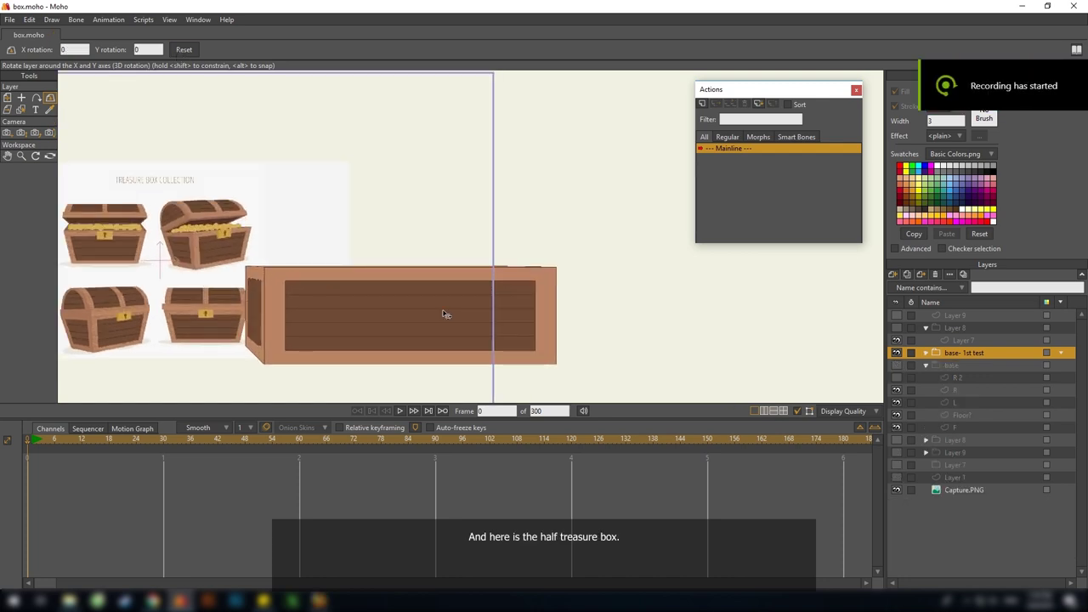
scroll(462, 316, up, 2)
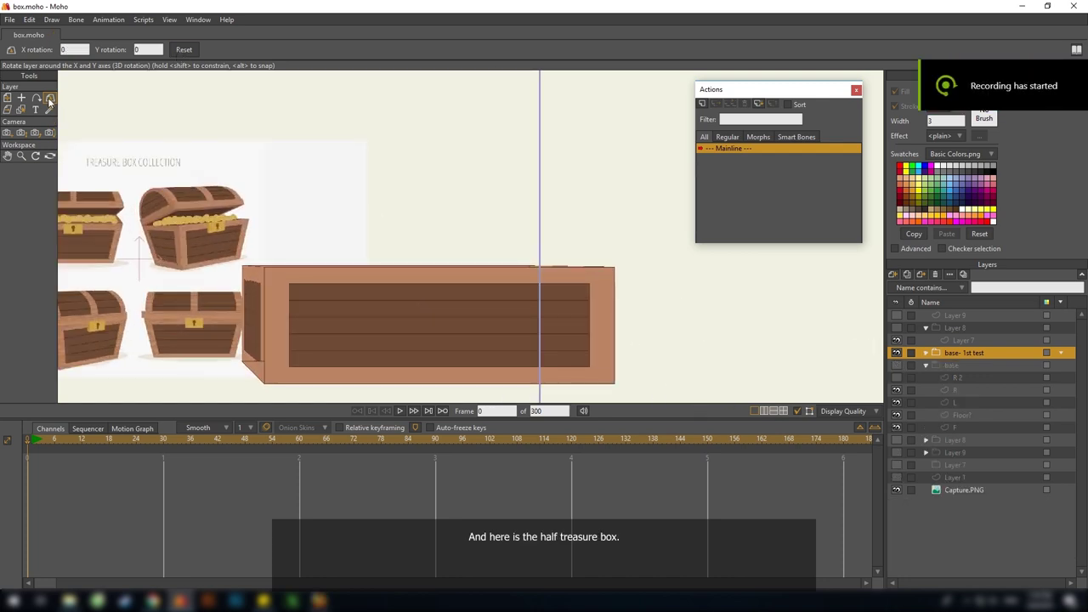
mouse_move(304, 288)
mouse_down()
mouse_move(329, 364)
mouse_move(204, 360)
mouse_move(346, 377)
mouse_move(333, 274)
mouse_move(309, 231)
mouse_move(389, 237)
mouse_up()
scroll(388, 237, down, 2)
scroll(399, 252, down, 3)
scroll(418, 286, up, 3)
click(184, 50)
scroll(417, 238, up, 2)
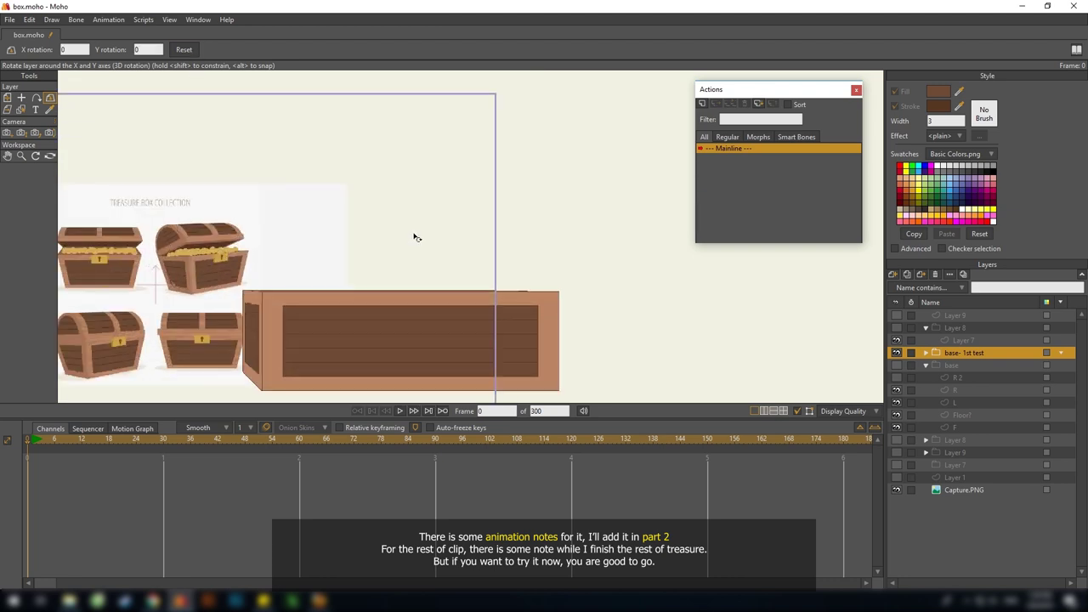
Show the lid's Layer 8 group above the base and select its Layer 7 face
drag(390, 163, 337, 147)
click(963, 341)
click(955, 329)
click(897, 328)
scroll(503, 278, up, 2)
drag(501, 278, 630, 277)
click(957, 340)
scroll(508, 260, down, 3)
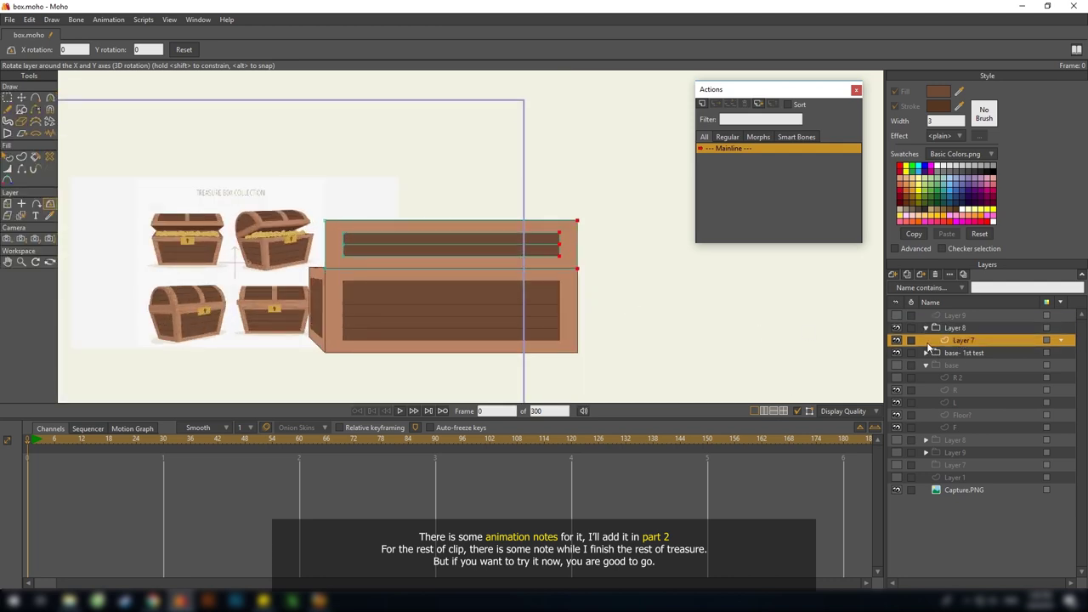
Expand the base- 1st test group, duplicate its Floor? layer and place the copy in the lid's Layer 8 group
click(927, 353)
click(968, 390)
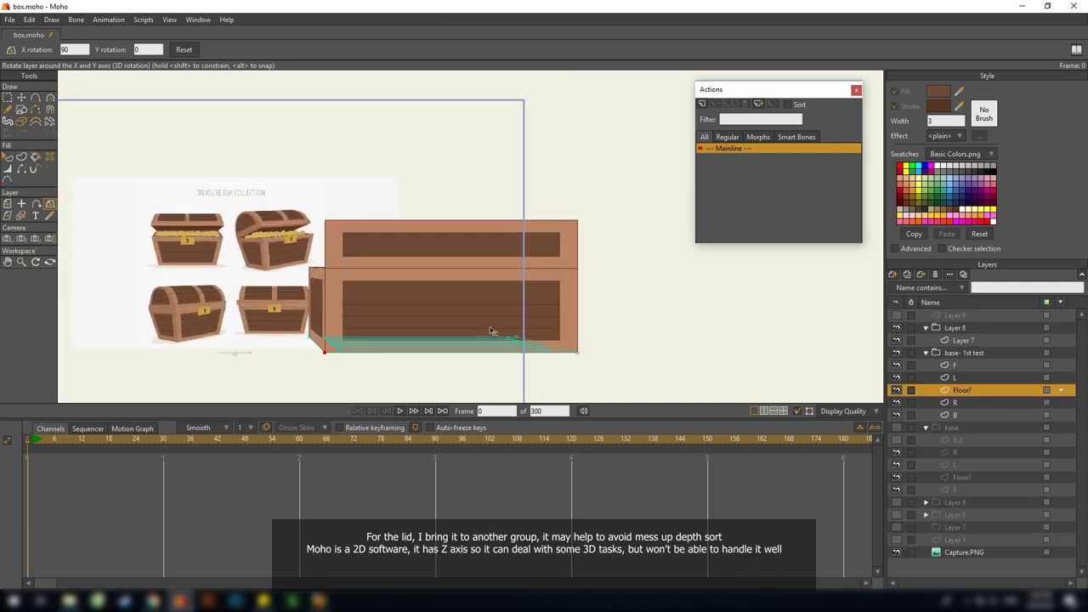
click(908, 273)
drag(961, 378, 964, 348)
scroll(595, 296, up, 2)
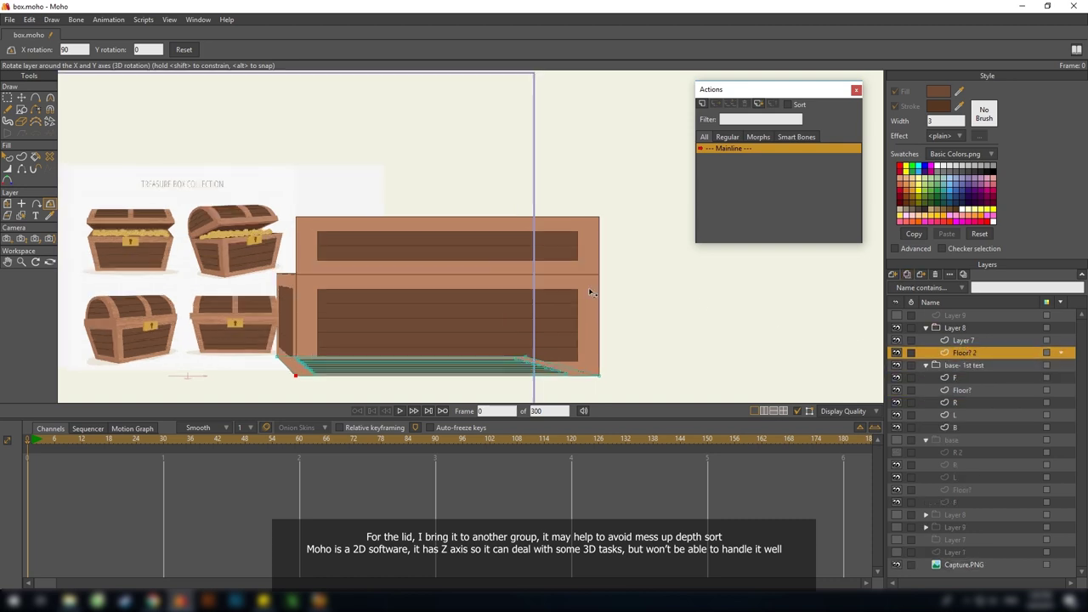
drag(583, 295, 573, 307)
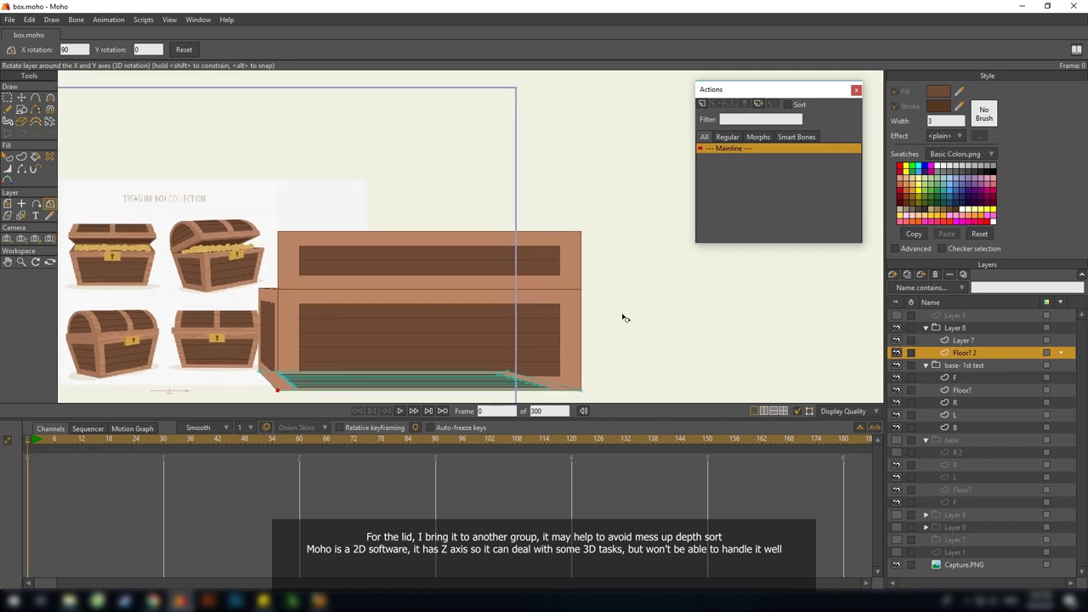
Rename the lid's front face Layer 7 as F
click(962, 341)
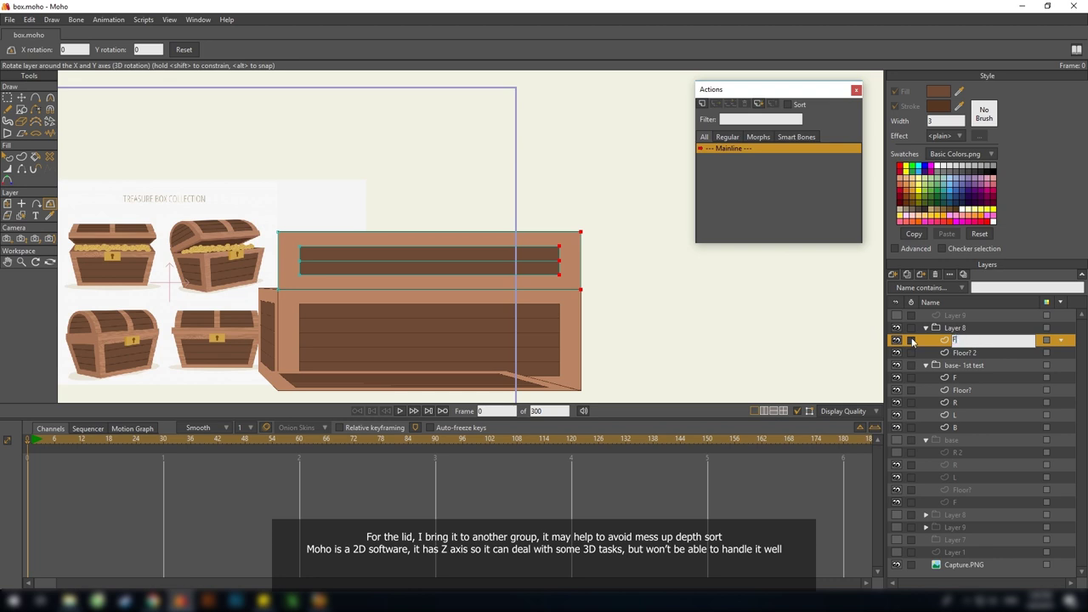
key(Return)
drag(650, 291, 651, 289)
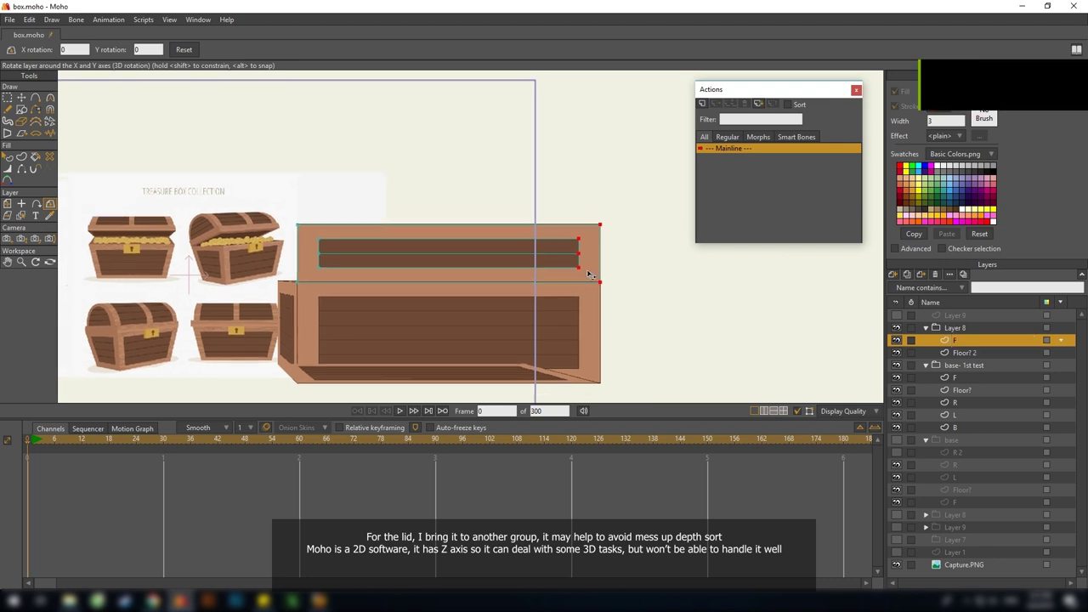
drag(587, 271, 599, 269)
Move the Floor? 2 layer up to the lid's top edge, at Y position 0.8148
key(m)
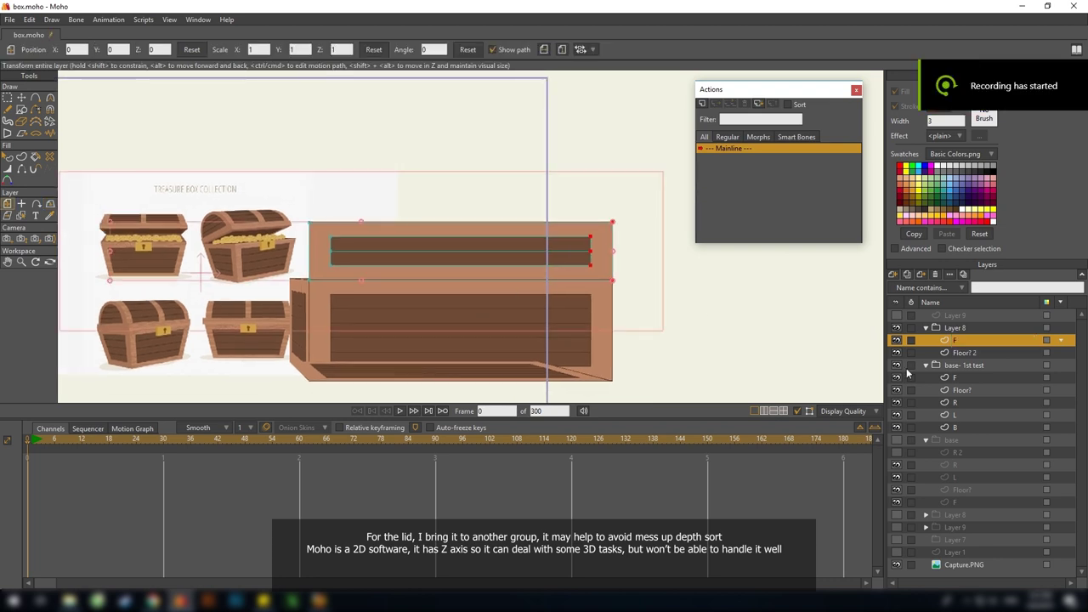
click(966, 355)
drag(465, 367, 447, 219)
scroll(447, 214, up, 6)
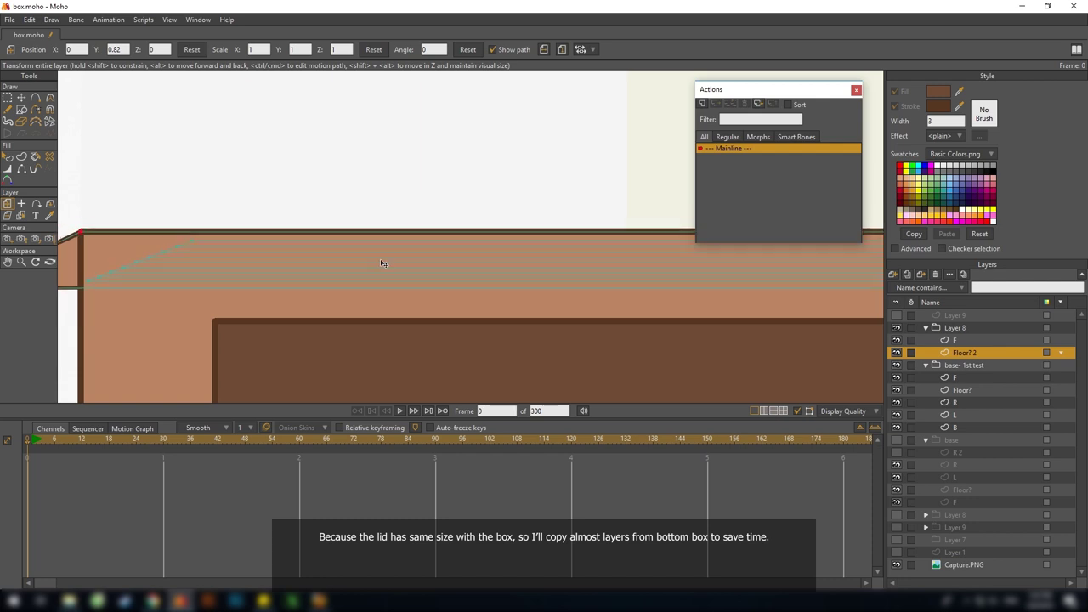
drag(381, 263, 389, 260)
scroll(389, 261, down, 5)
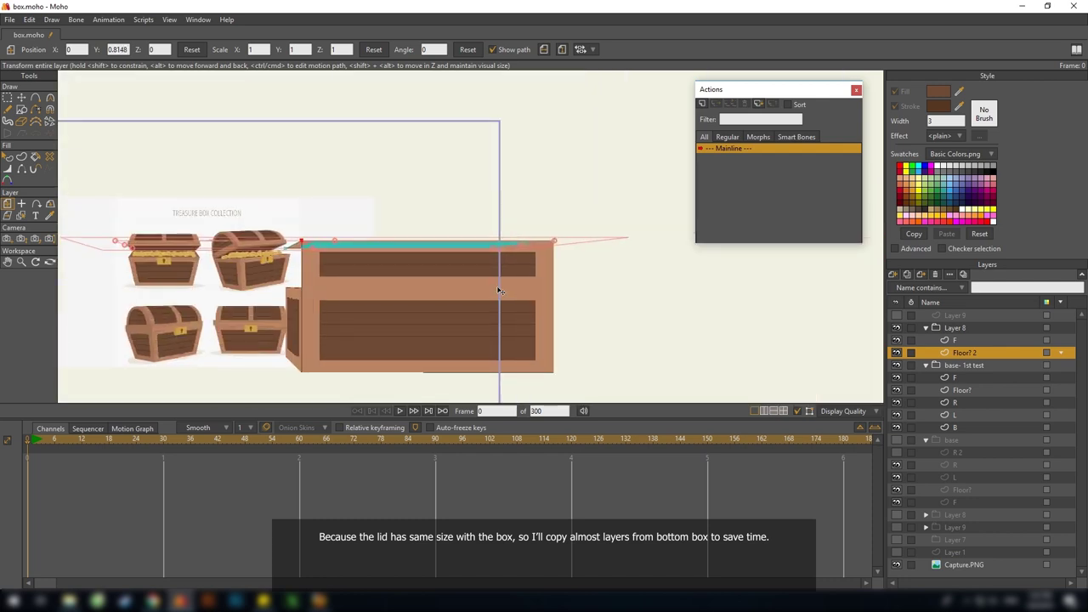
Duplicate the base's folded R face into the Layer 8 group and reset the copy's XY rotation
click(955, 404)
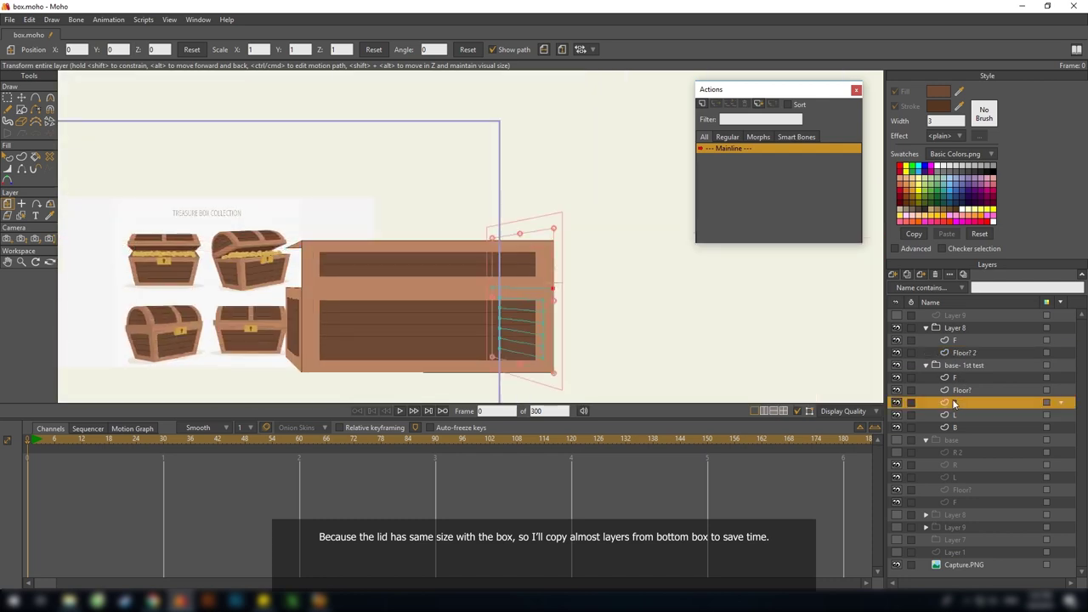
click(906, 278)
click(51, 206)
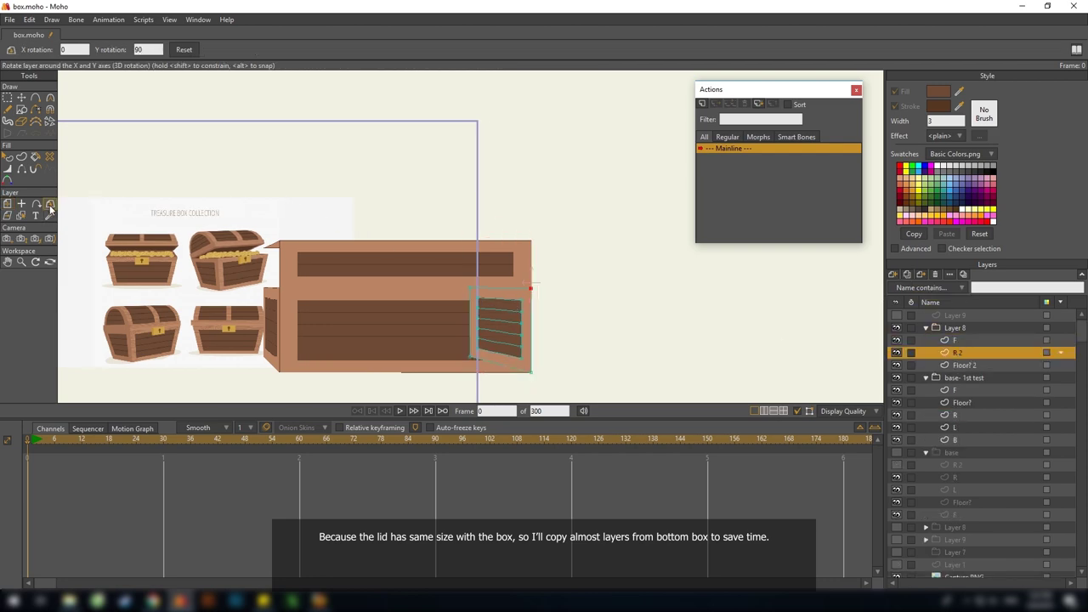
click(184, 49)
drag(375, 165, 207, 144)
Show the grid and move the R 2 face's points up to align with the lid's top edge
key(ctrl+g)
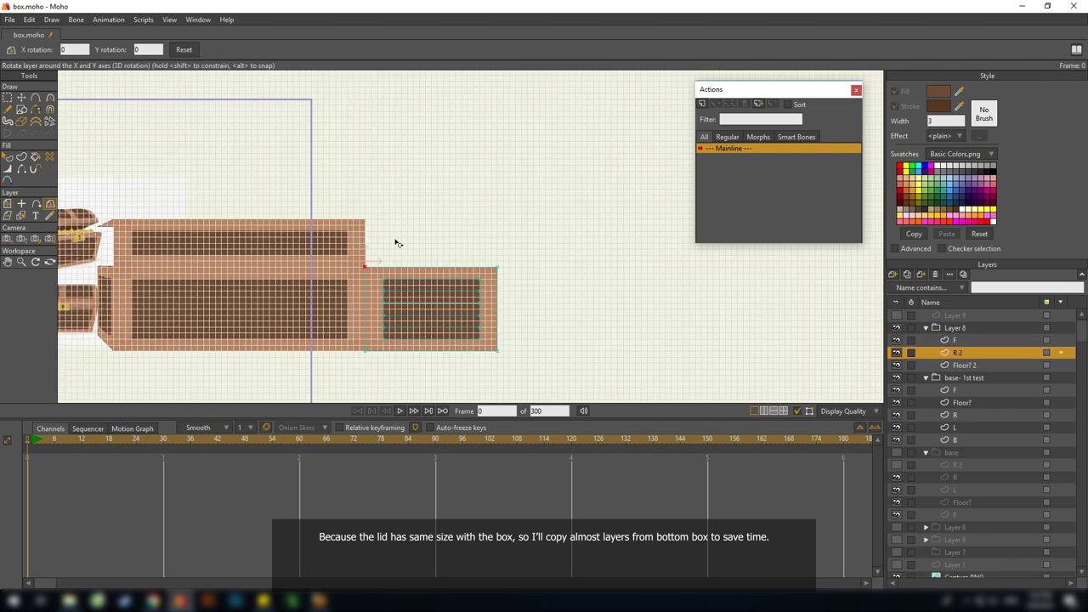
scroll(387, 242, up, 2)
key(t)
Delete the plank lines inside the R 2 face, keeping the outer frame and inner panel outlines
key(g)
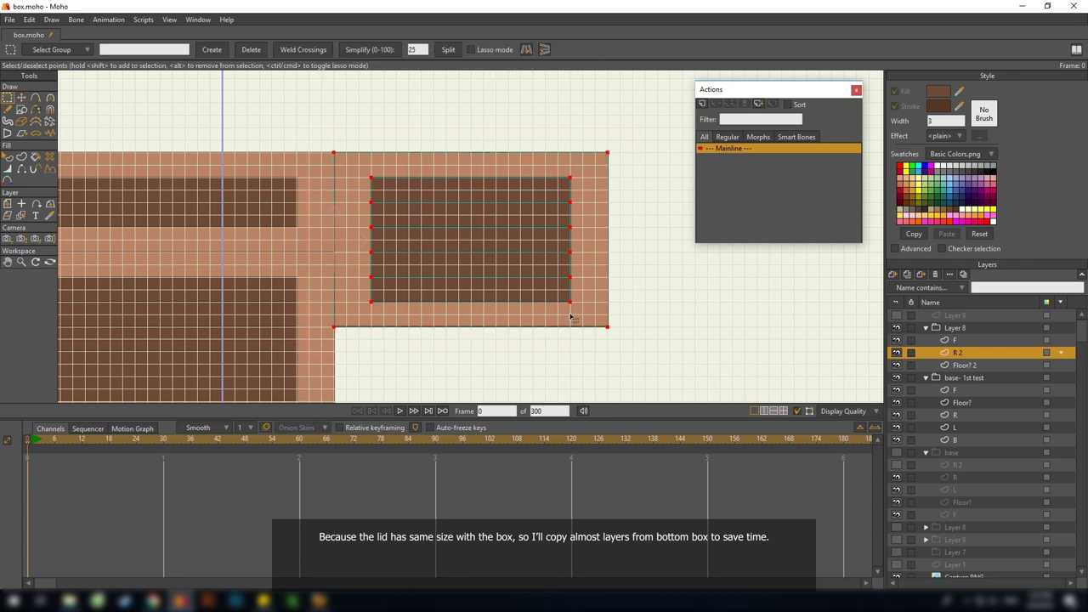
key(Delete)
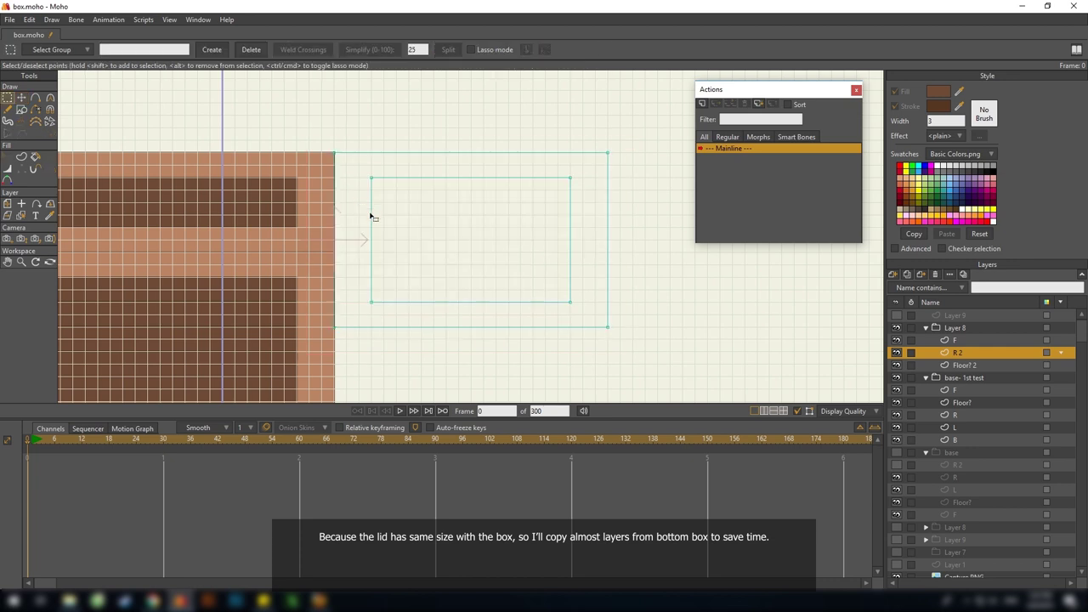
drag(370, 210, 370, 207)
Raise the lower edges of the R 2 face's frame and inner panel to match the lid's height
drag(268, 256, 267, 256)
key(t)
drag(448, 296, 446, 221)
drag(428, 244, 427, 273)
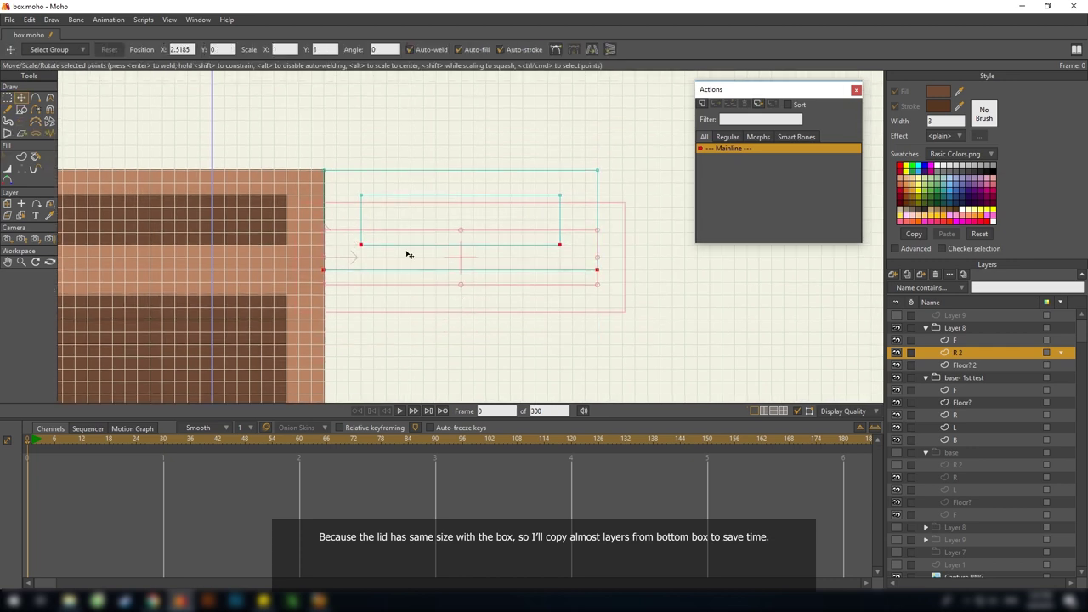
Draw a horizontal plank line across the middle of R 2's inner panel, and fill the frame and both planks
key(a)
drag(491, 232, 516, 261)
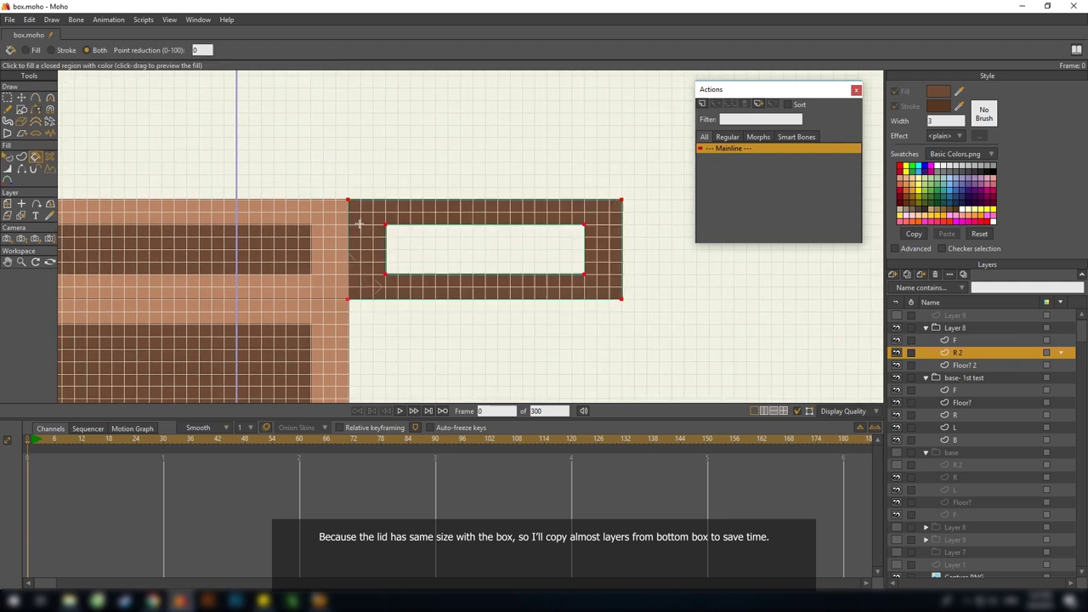
drag(386, 248, 417, 243)
key(p)
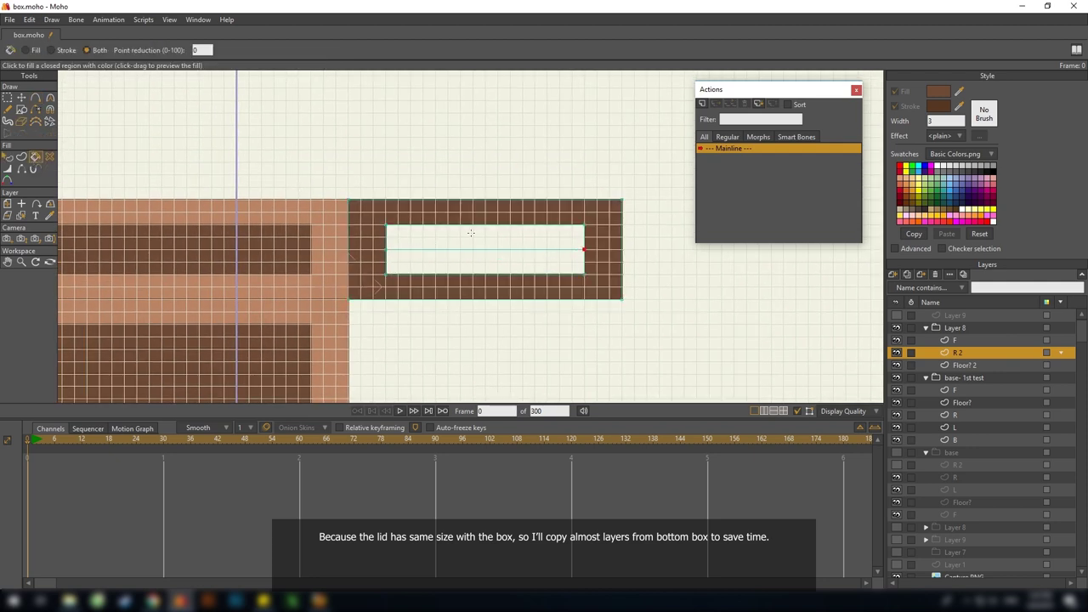
click(449, 233)
click(425, 261)
Apply the neighbouring lid frame's light brown style to the R 2 frame and save the file
key(q)
click(363, 248)
ctrl+click(342, 244)
scroll(410, 254, up, 6)
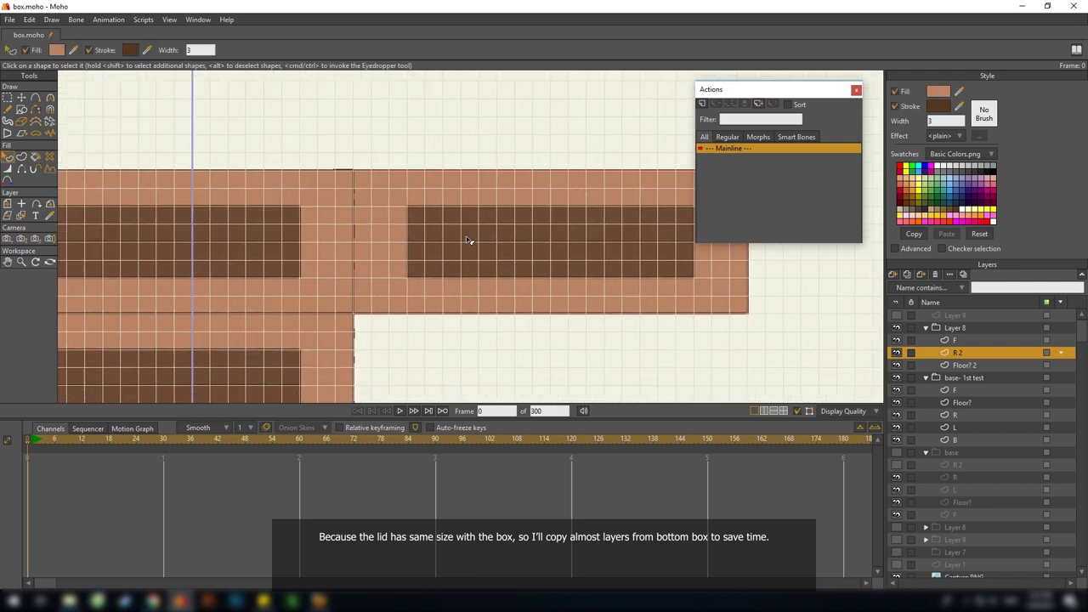
scroll(445, 228, down, 6)
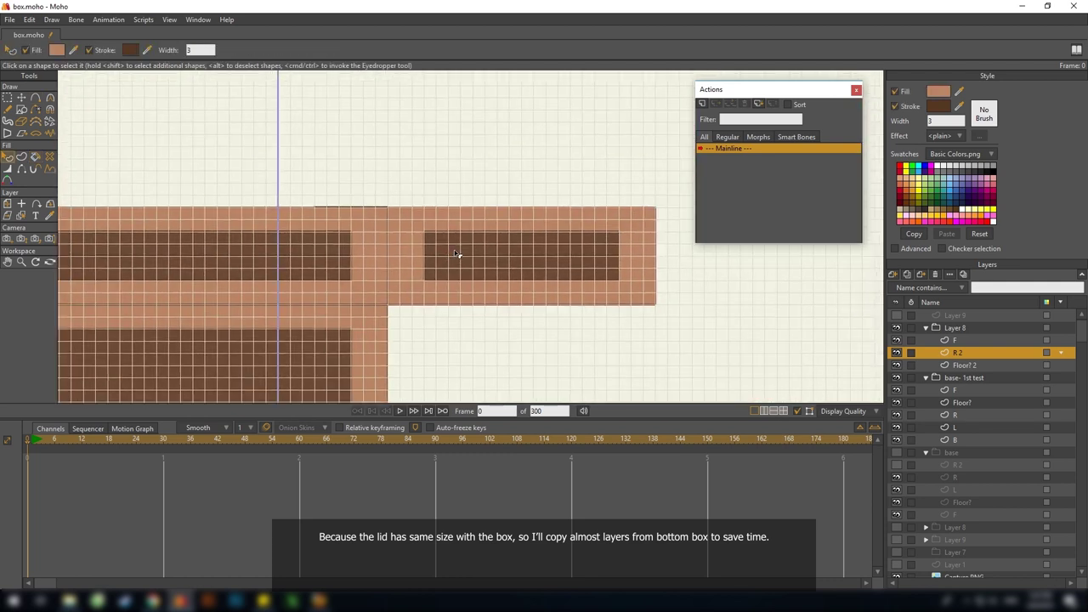
mouse_move(476, 253)
mouse_down()
mouse_move(500, 264)
mouse_move(479, 258)
mouse_up()
scroll(629, 224, down, 2)
key(ctrl+s)
drag(654, 349, 646, 356)
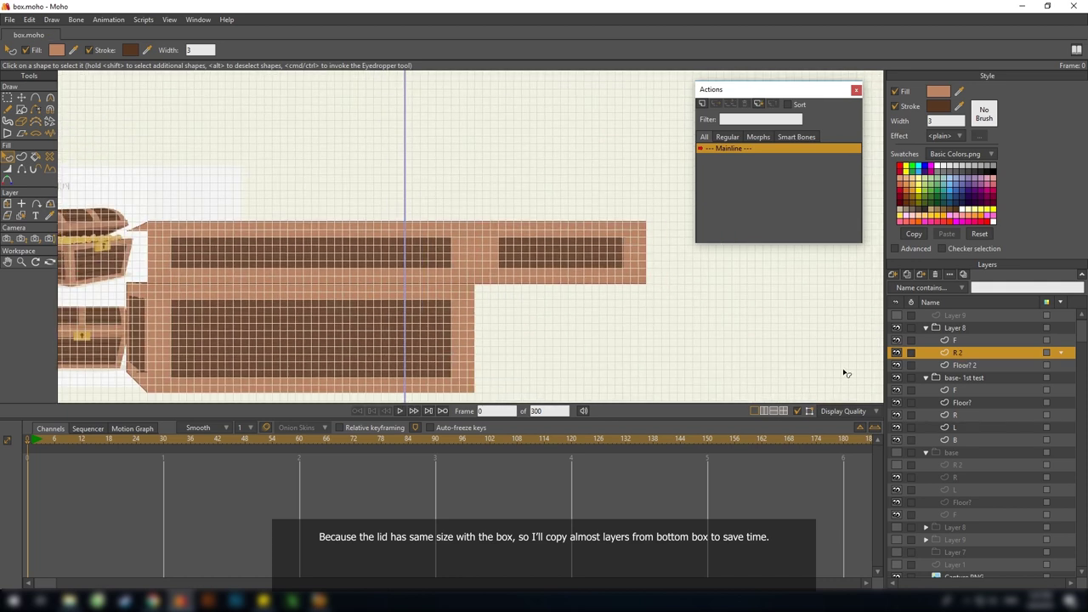
Duplicate the lid's R 2 face as L and rename the original face to R
click(955, 366)
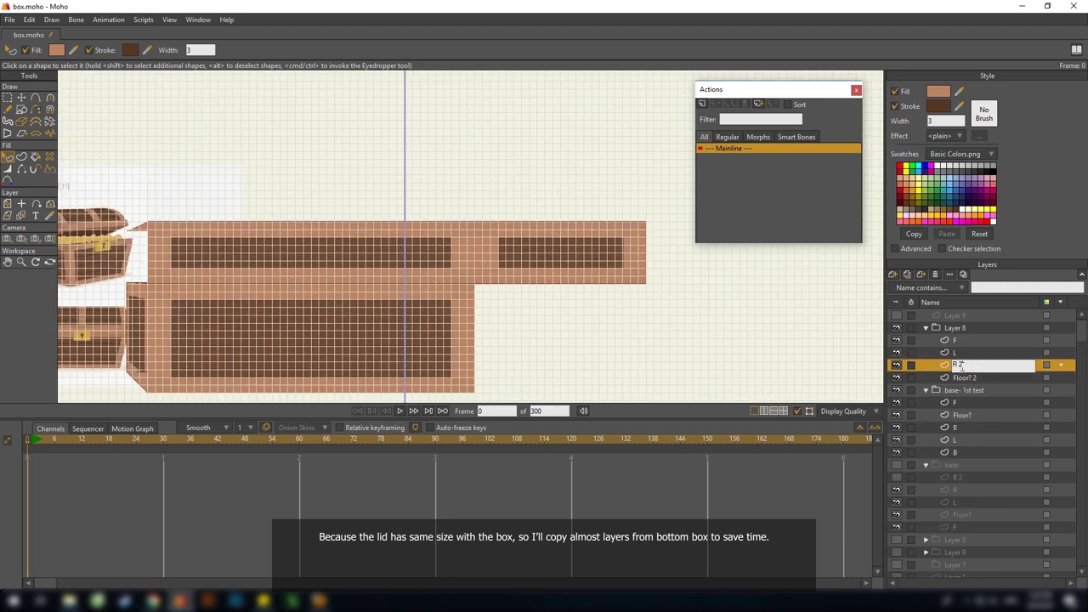
key(BackSpace)
key(Return)
drag(461, 307, 535, 318)
Move the L face's points to the opposite end of the lid front so its edge meets the front face
click(971, 355)
drag(607, 289, 587, 305)
key(g)
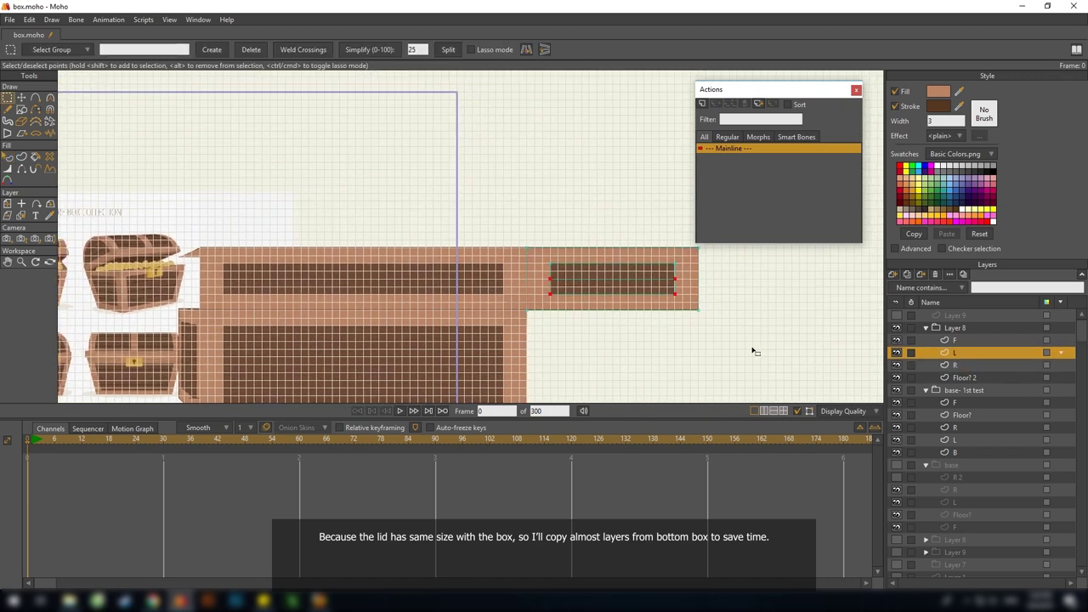
key(t)
drag(633, 276, 135, 276)
drag(255, 238, 204, 221)
key(g)
key(t)
double_click(176, 49)
key(0)
drag(337, 191, 351, 188)
Fold the lid's side faces by setting the Y rotation to -90 for L and 90 for R
click(51, 206)
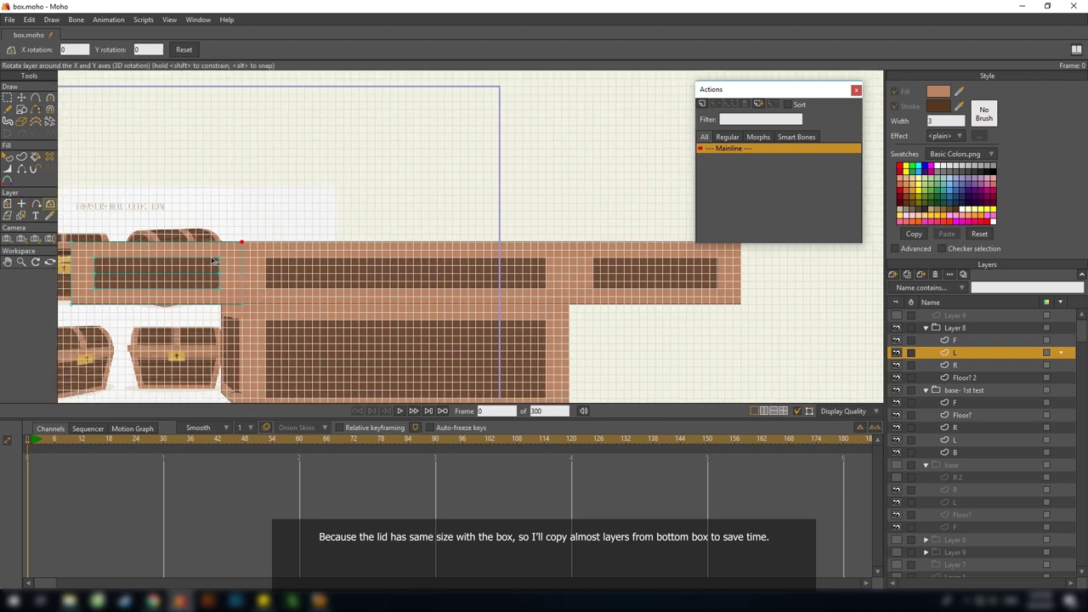
drag(219, 260, 238, 253)
text(90)
key(Return)
key(ctrl+z)
click(147, 50)
text(90)
key(Return)
click(136, 49)
text(-)
key(Return)
drag(748, 306, 625, 260)
click(964, 365)
click(147, 52)
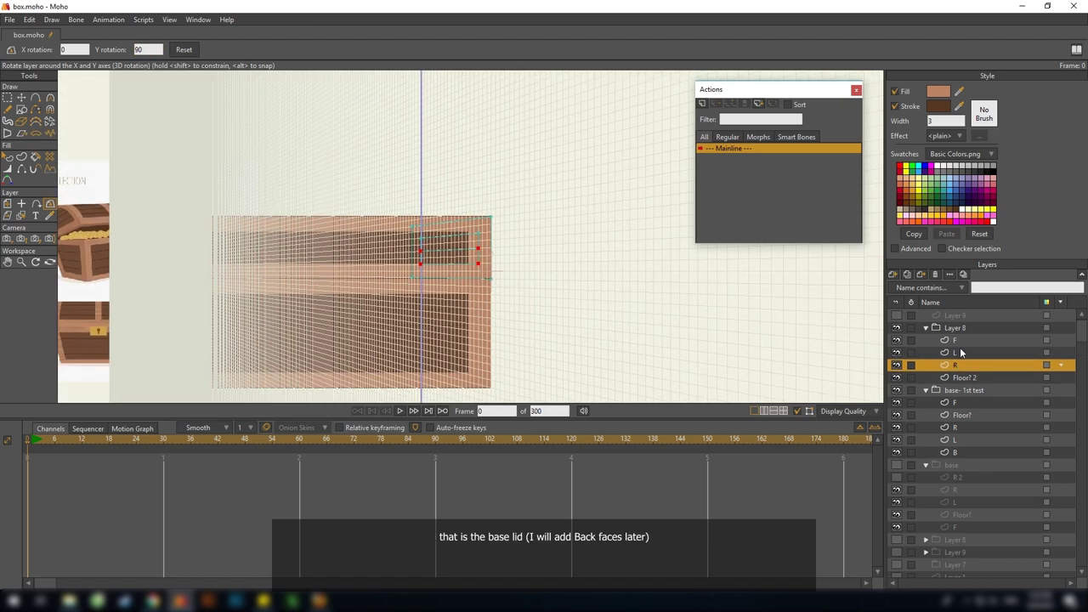
Group Layer 8 and base- 1st test together in a new parent group, and save the file
click(954, 328)
ctrl+click(978, 393)
right_click(970, 391)
click(1006, 476)
drag(553, 277, 293, 279)
key(ctrl+s)
Turn on depth sorting in the layer settings of the Layer 8 lid group
double_click(963, 340)
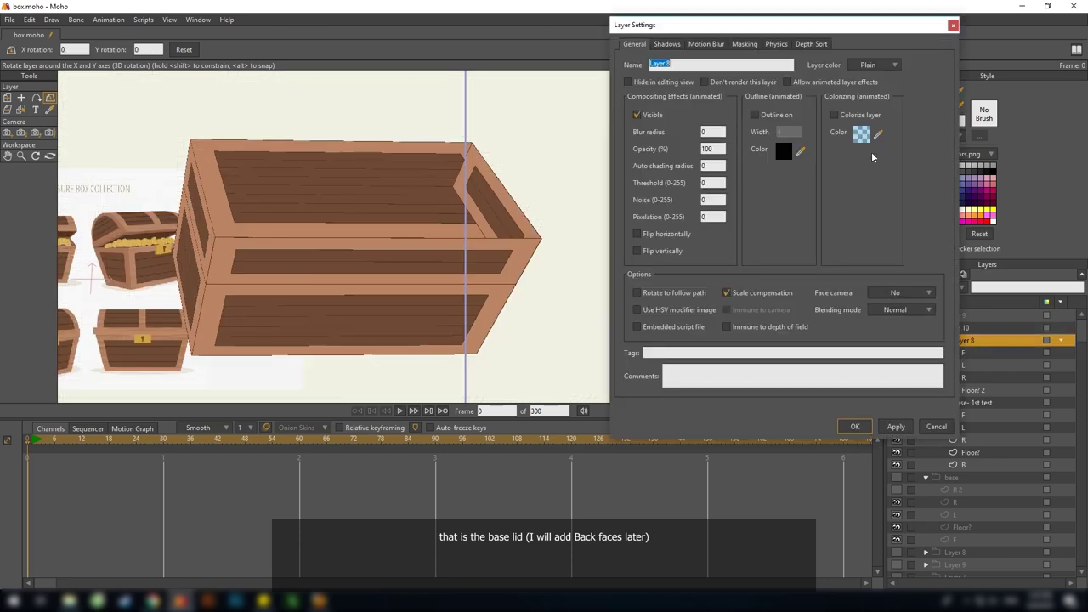
click(811, 44)
click(858, 427)
Test-rotate the lid group and the parent group Layer 10 to examine how their faces overlap
drag(554, 298, 366, 309)
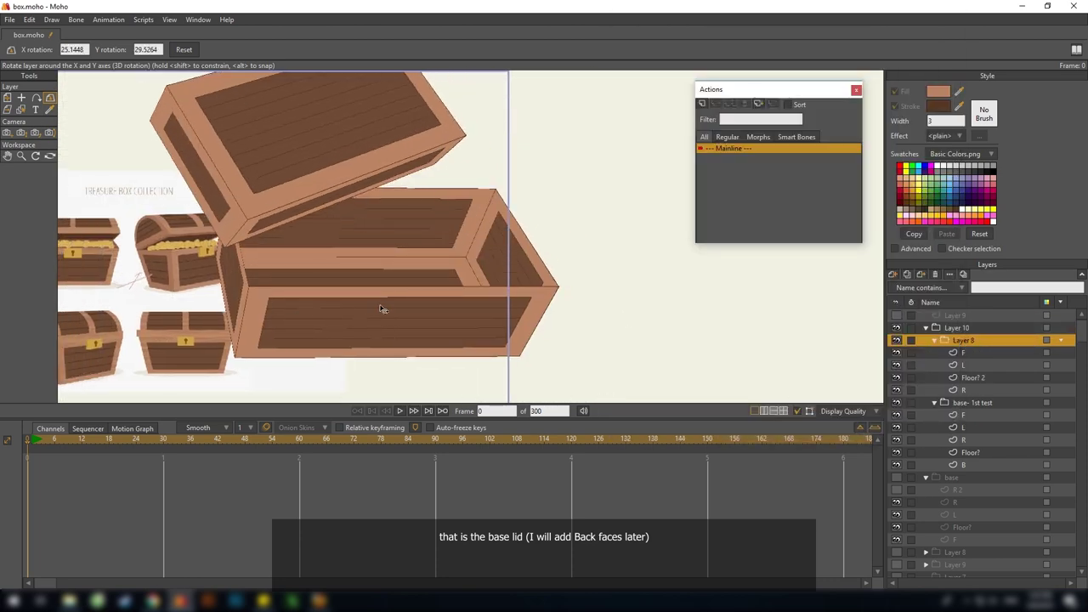
key(ctrl+z)
click(958, 328)
drag(337, 250, 23, 212)
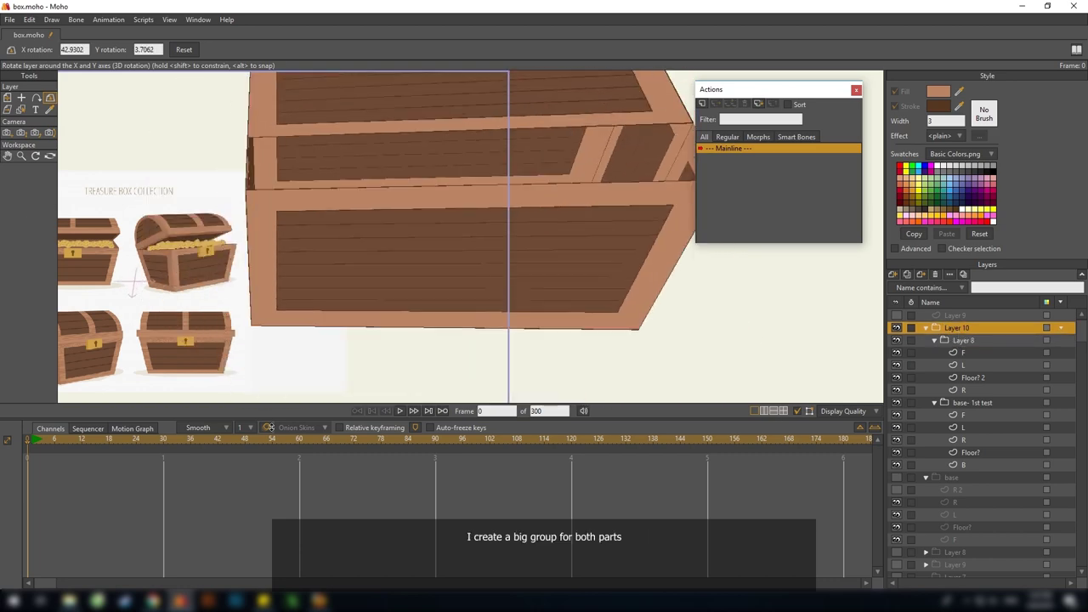
scroll(417, 283, down, 5)
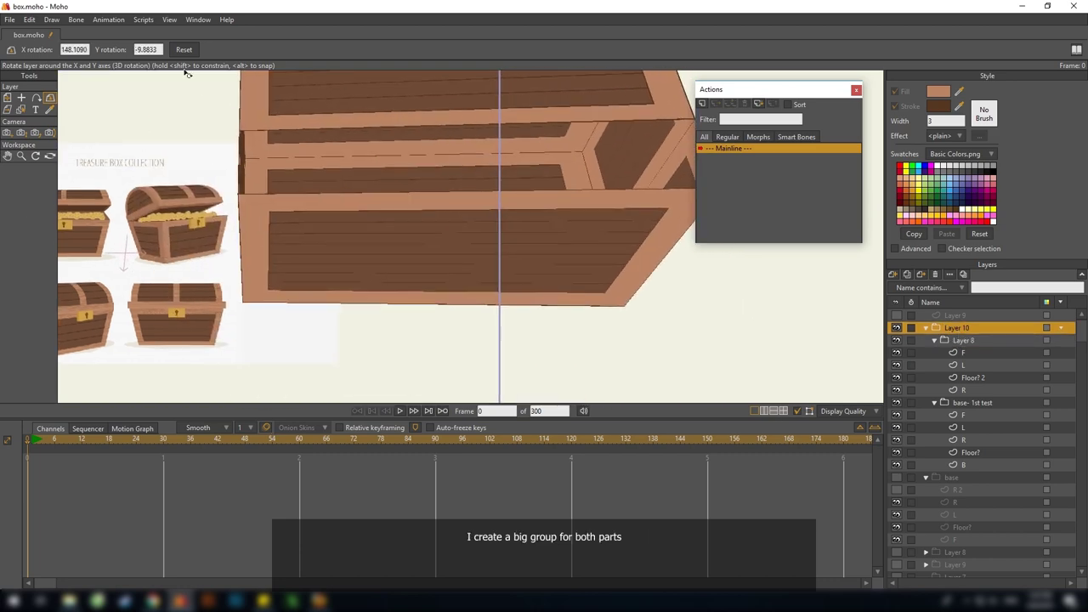
scroll(417, 285, up, 5)
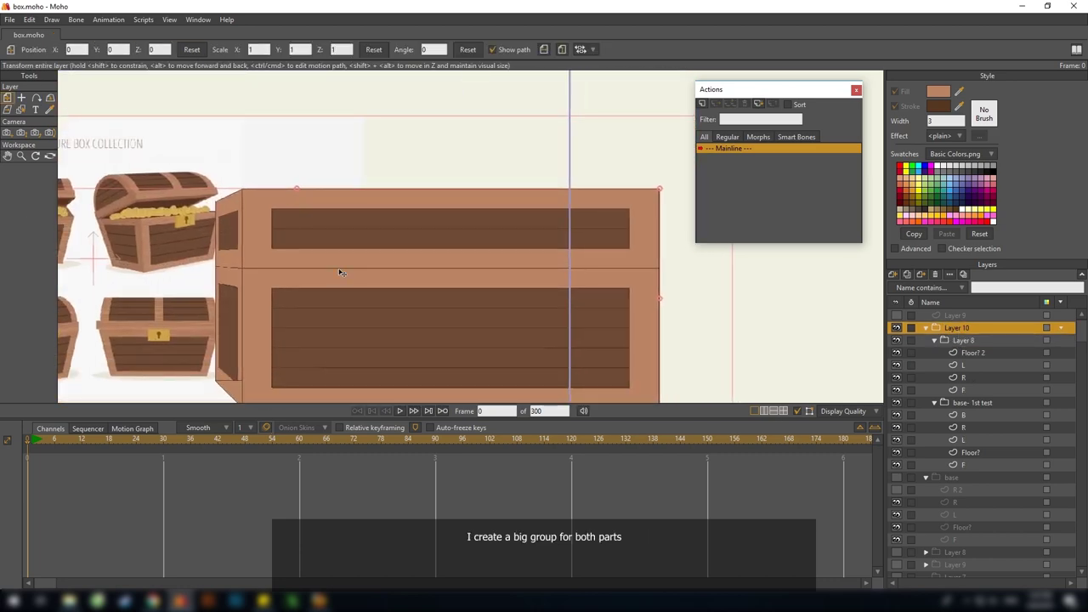
Duplicate the lid's F face and name the copy B
click(965, 391)
click(909, 275)
text(B)
key(Return)
mouse_move(553, 286)
mouse_down()
mouse_move(569, 293)
mouse_move(561, 298)
mouse_up()
click(964, 330)
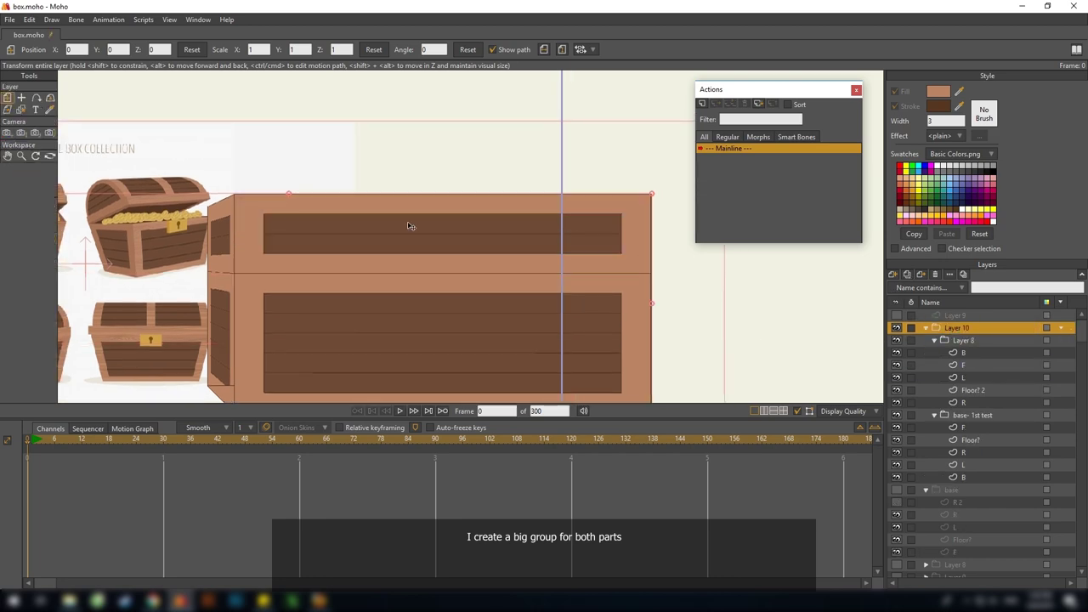
Enable Sort layers by depth and Sort by true distance for Layer 10, and rotate it to check the sorting
key(ctrl+g)
click(433, 275)
key(m)
key(ctrl+g)
drag(355, 265, 433, 270)
double_click(958, 328)
click(812, 45)
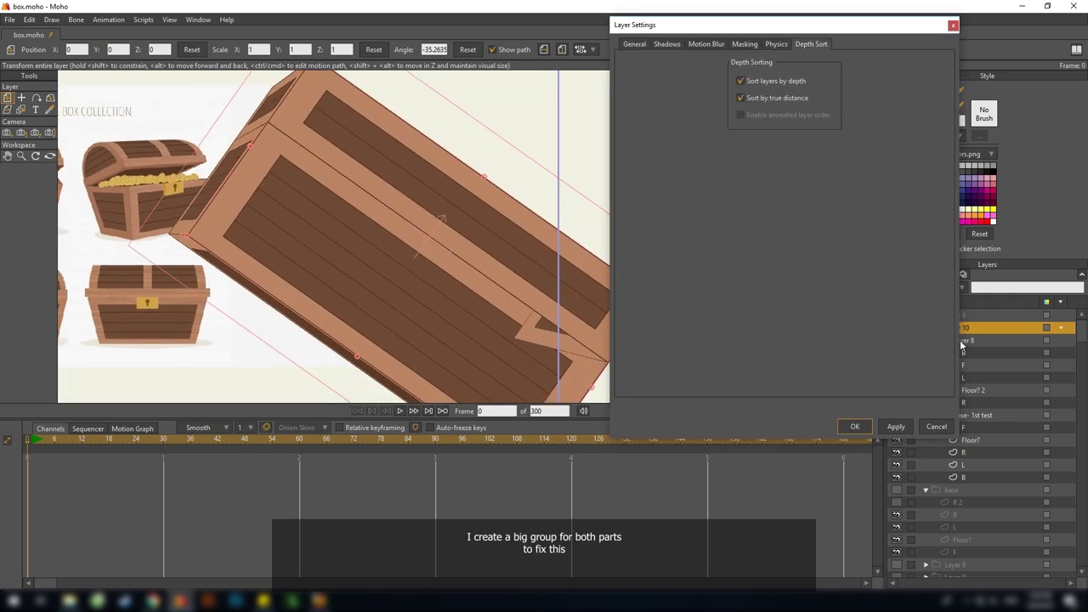
click(855, 427)
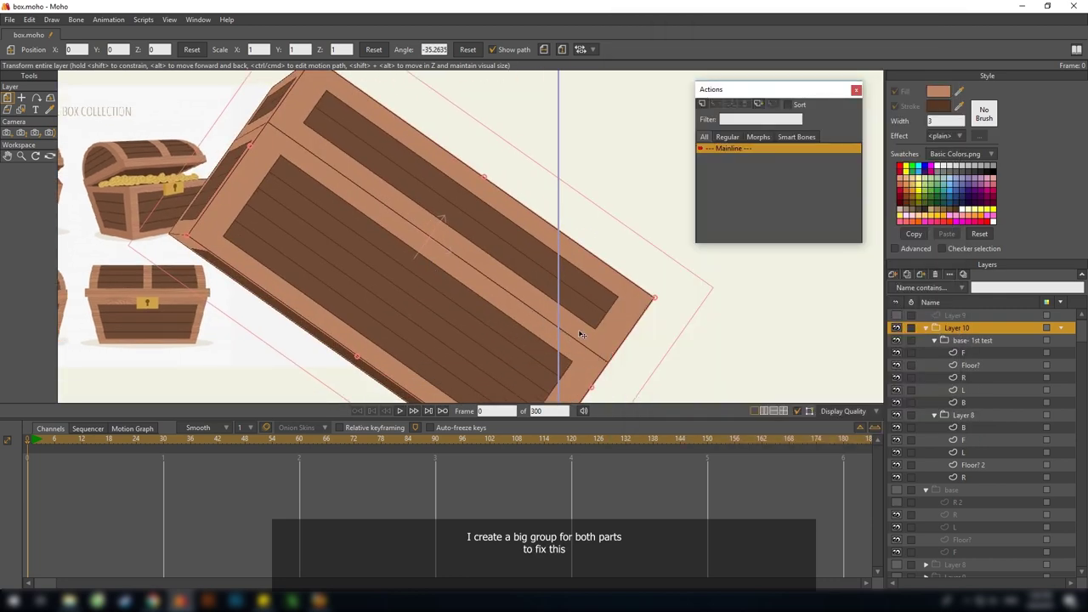
double_click(967, 327)
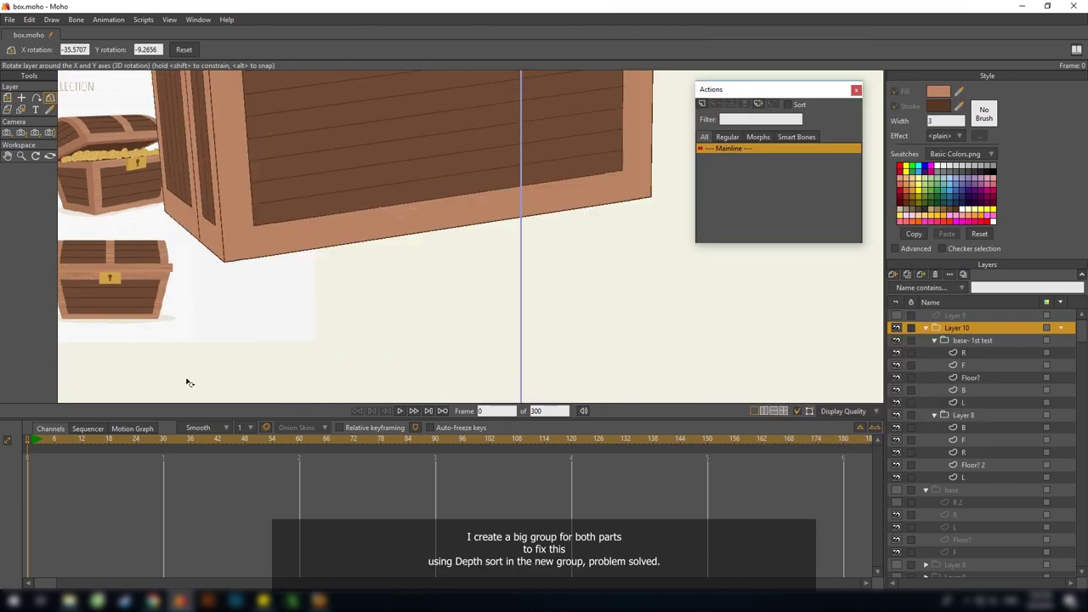
drag(187, 312, 341, 326)
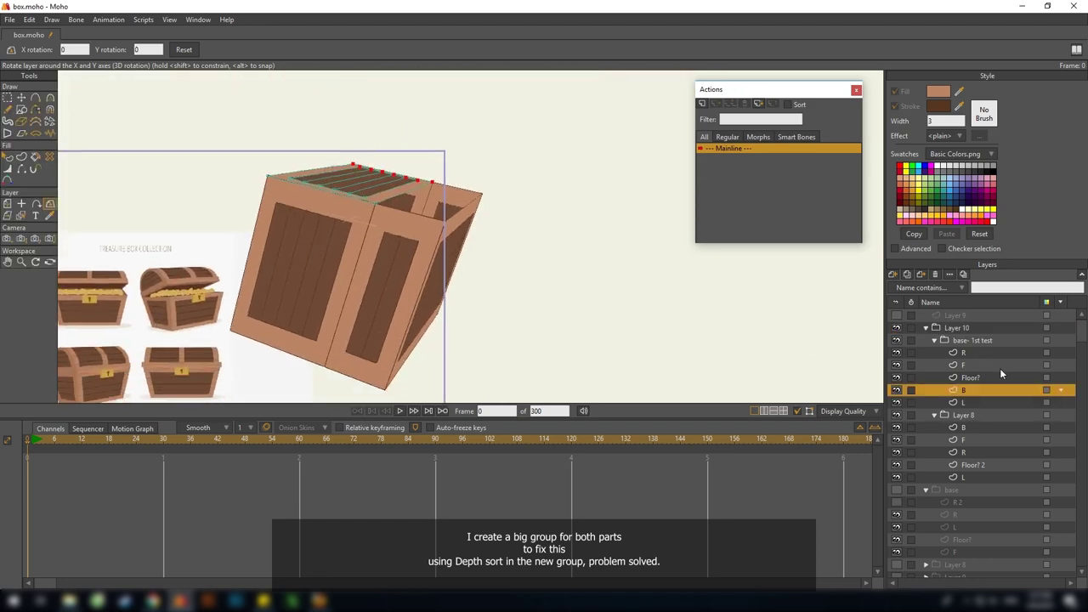
Set the Z position of the lid's B face to -0.8148, matching the base's B face
click(964, 426)
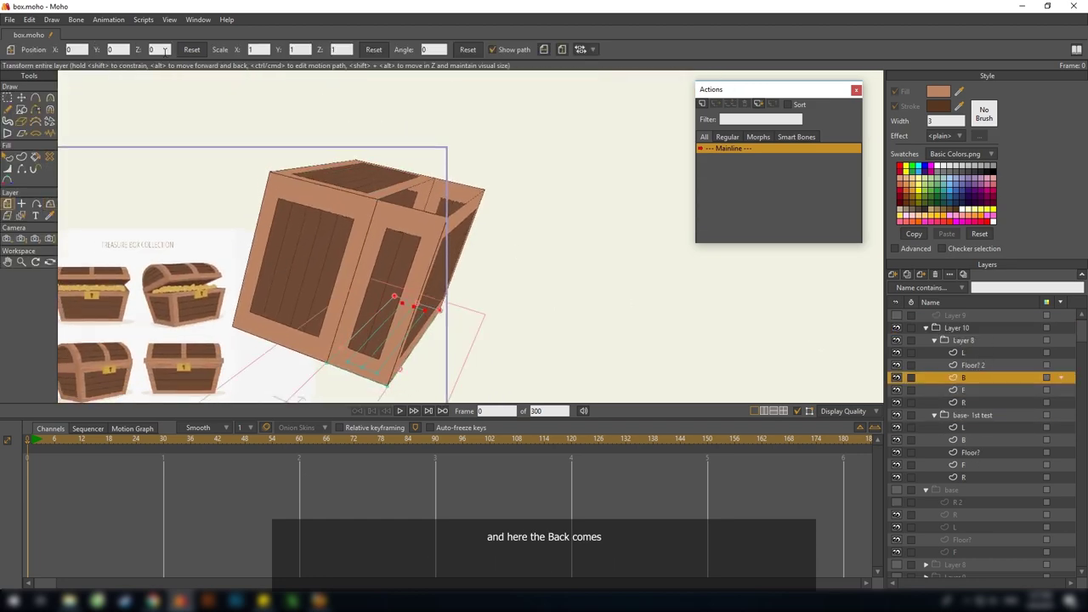
click(969, 440)
click(963, 378)
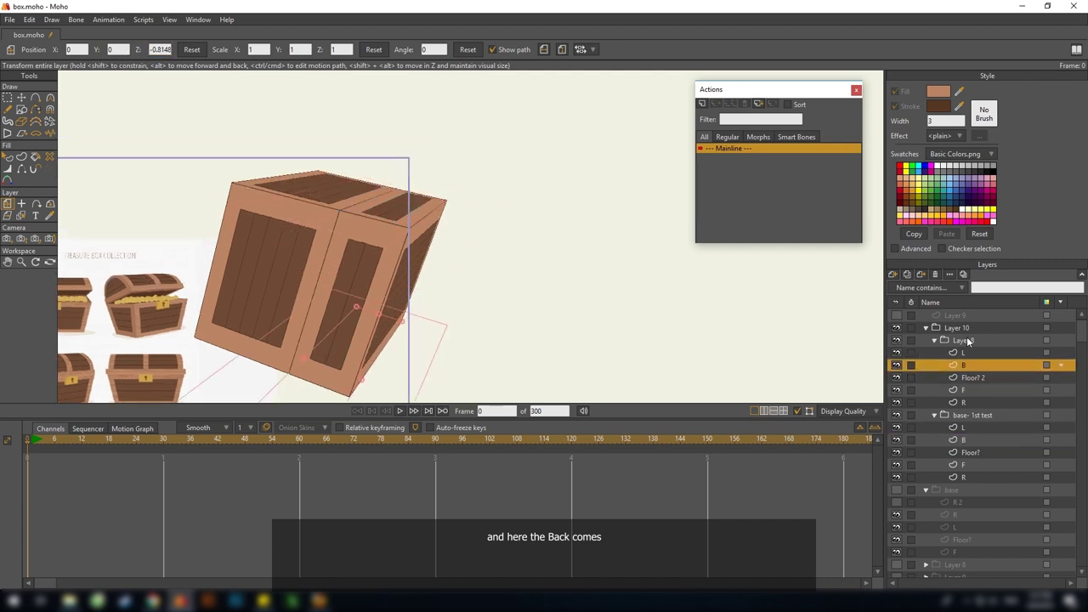
Rotate Layer 10 to inspect the closed box from several sides, and reset its rotation
click(959, 329)
drag(271, 176, 414, 201)
click(48, 97)
drag(414, 202, 539, 366)
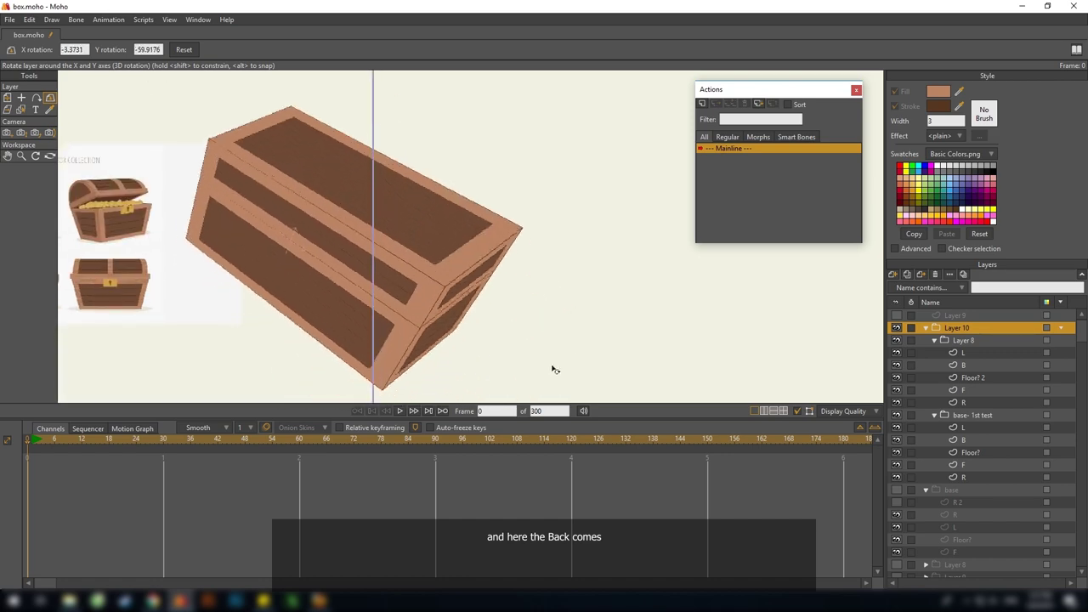
click(184, 49)
drag(404, 281, 361, 270)
click(964, 341)
click(966, 414)
click(989, 327)
click(182, 50)
drag(293, 208, 453, 249)
key(m)
key(ctrl+z)
key(ctrl+z)
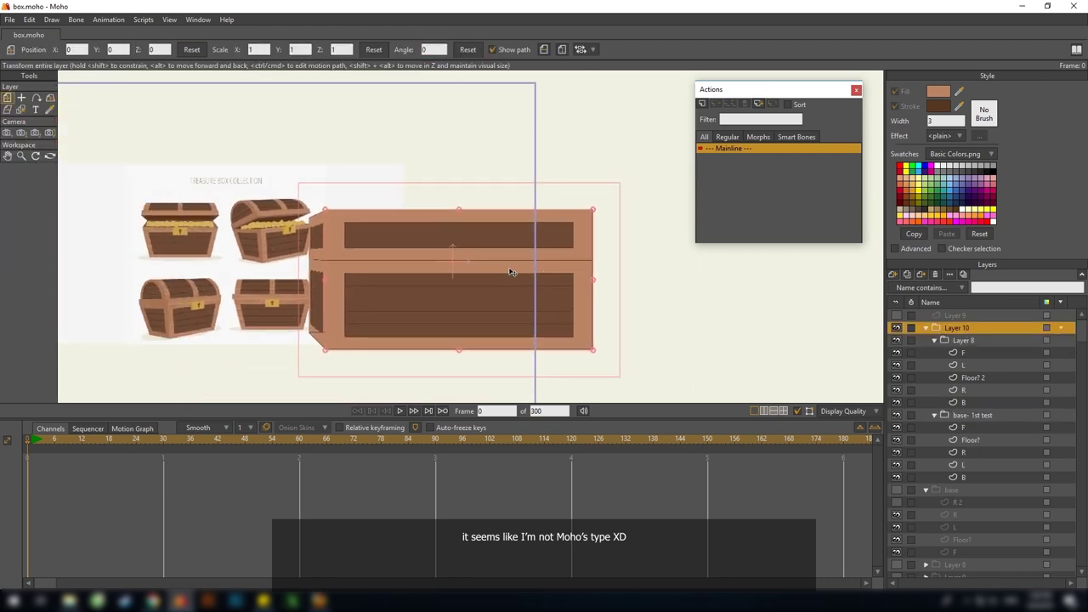
Rename the chest group to wooden box, and create a new vector layer inside a group named Lock
click(927, 328)
click(893, 275)
click(902, 289)
right_click(938, 328)
click(953, 333)
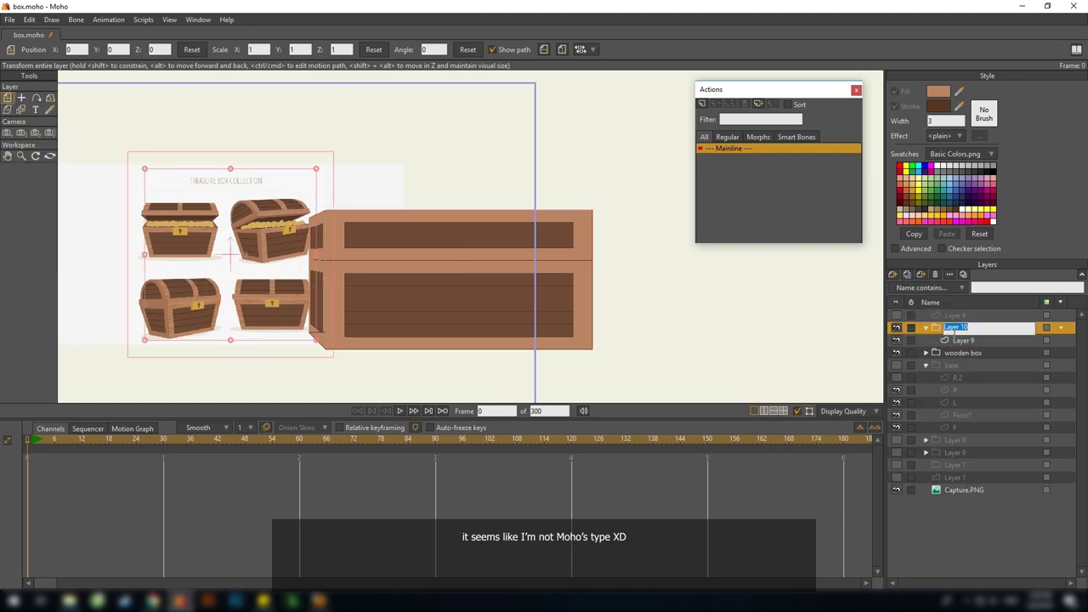
Draw a rectangular lock plate on the Lock group's Layer 9, between the reference chests
click(978, 342)
scroll(522, 272, up, 2)
mouse_move(190, 269)
mouse_down()
mouse_move(360, 229)
mouse_move(469, 228)
mouse_up()
scroll(469, 229, up, 2)
click(22, 109)
key(ctrl+g)
drag(337, 185, 442, 236)
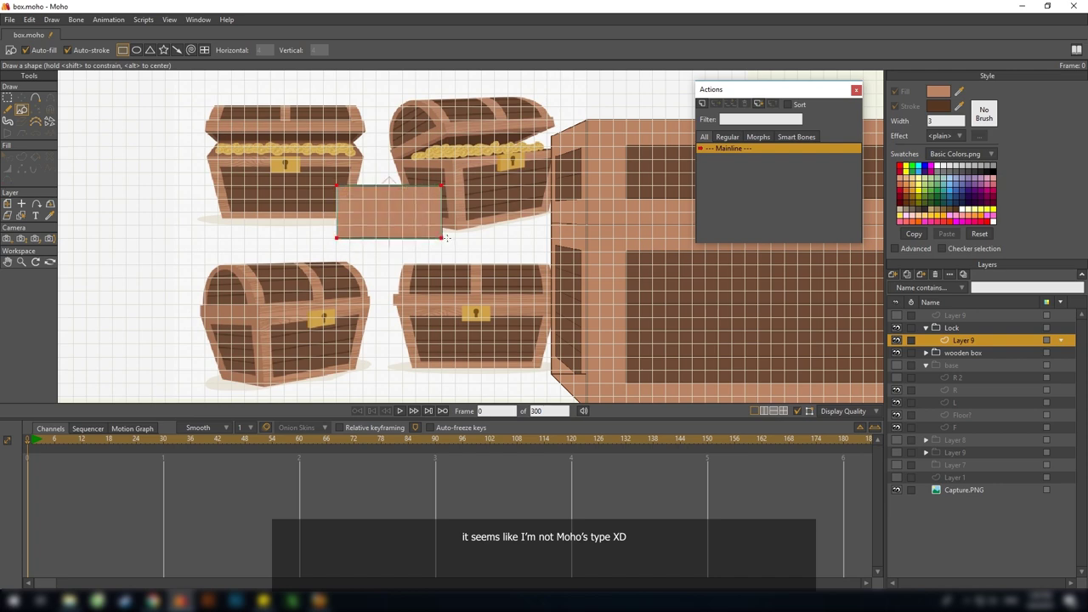
Turn off the lock plate's stroke and fill it with the gold sampled from a reference chest's lock
scroll(447, 239, up, 2)
key(q)
drag(335, 250, 400, 204)
scroll(400, 204, up, 2)
click(895, 106)
drag(959, 91, 557, 355)
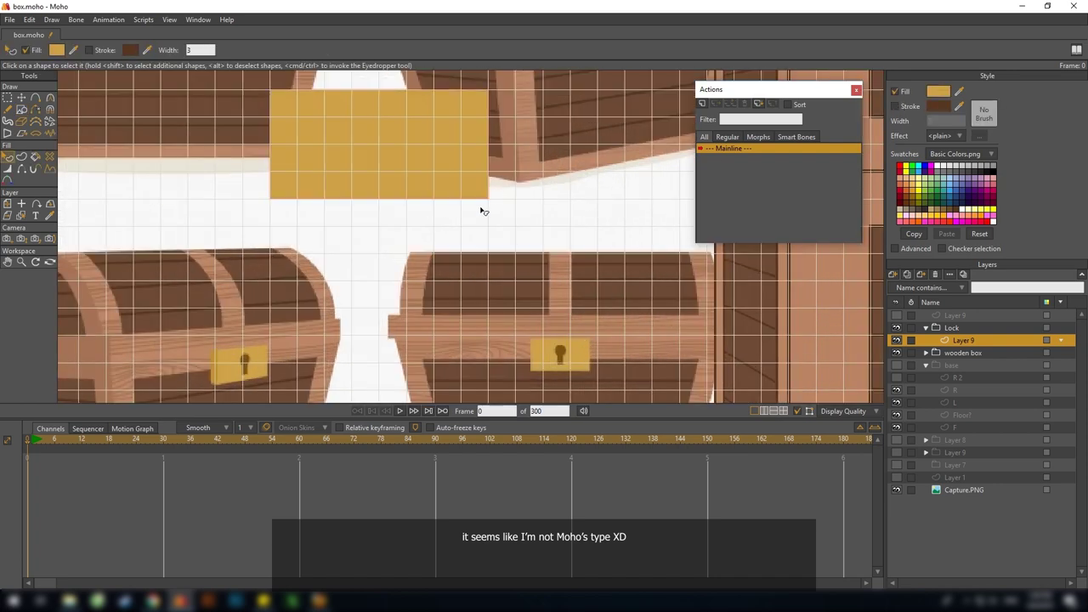
Draw a circle and a narrow rectangle on the lock plate, and arrange them into a centred keyhole
drag(481, 212, 463, 301)
key(r)
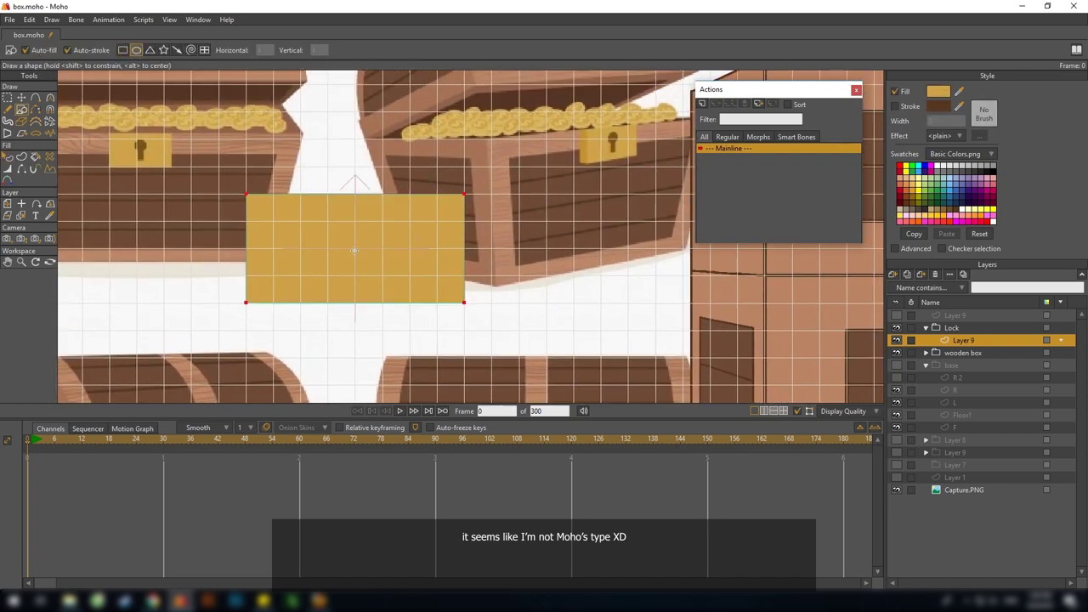
scroll(333, 267, up, 2)
drag(384, 299, 435, 301)
scroll(400, 250, down, 2)
drag(401, 251, 413, 256)
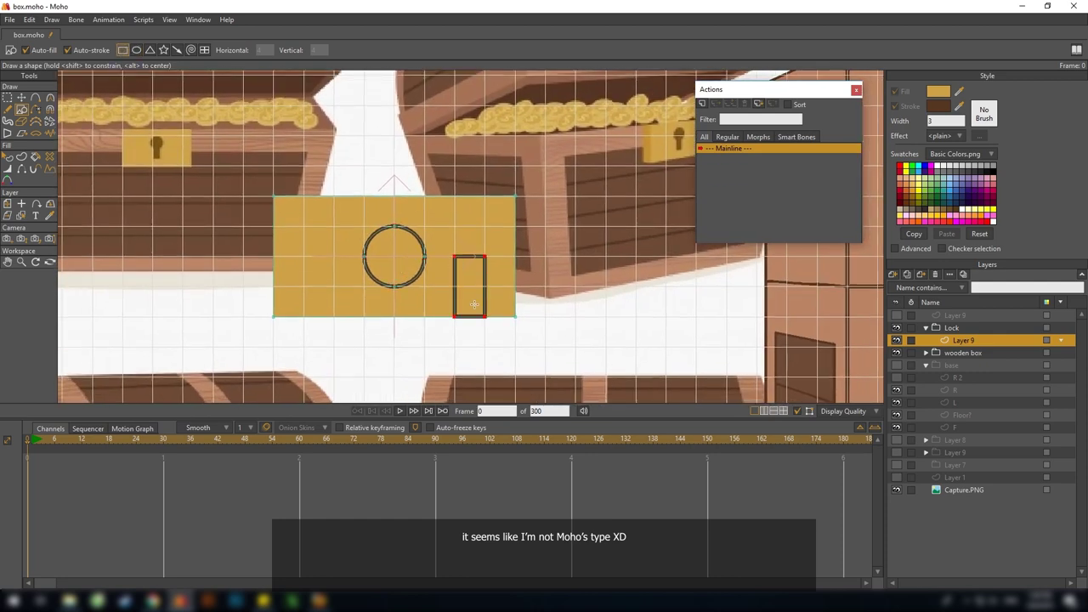
key(t)
drag(474, 303, 399, 292)
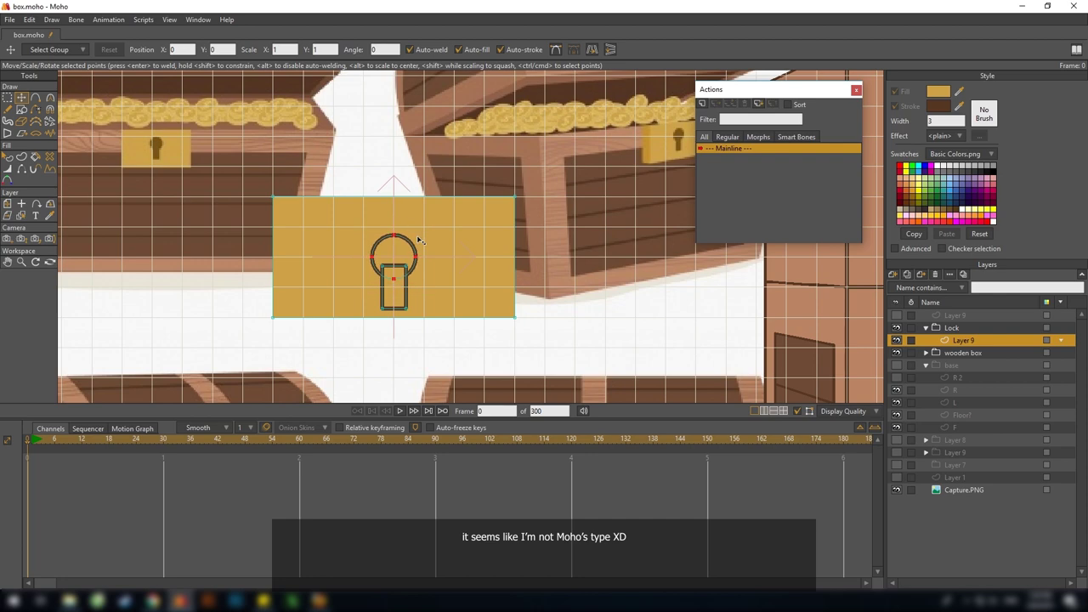
Try to fill the keyhole outline with the Paint Bucket tool
scroll(436, 244, up, 4)
scroll(470, 234, down, 5)
scroll(466, 232, up, 4)
scroll(462, 244, down, 4)
scroll(459, 247, up, 1)
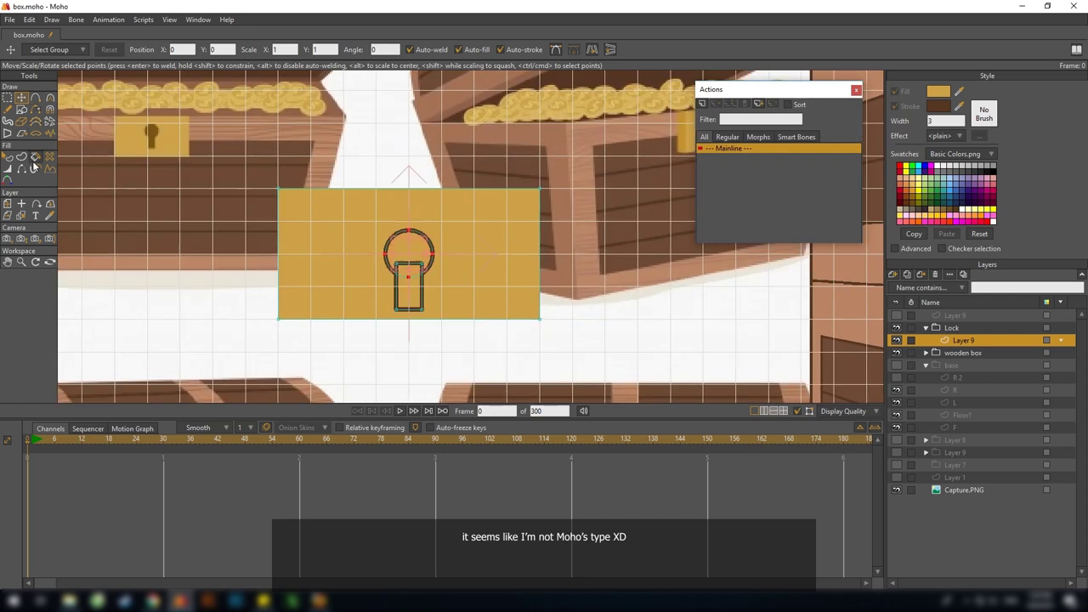
click(35, 157)
click(409, 273)
key(ctrl+z)
Delete the fill shapes of the lock plate and keyhole, keeping their points, and select all points
click(50, 156)
click(403, 265)
click(403, 269)
click(403, 268)
key(ctrl+a)
Refill the lock plate and both parts of the keyhole with the Paint Bucket tool
click(36, 158)
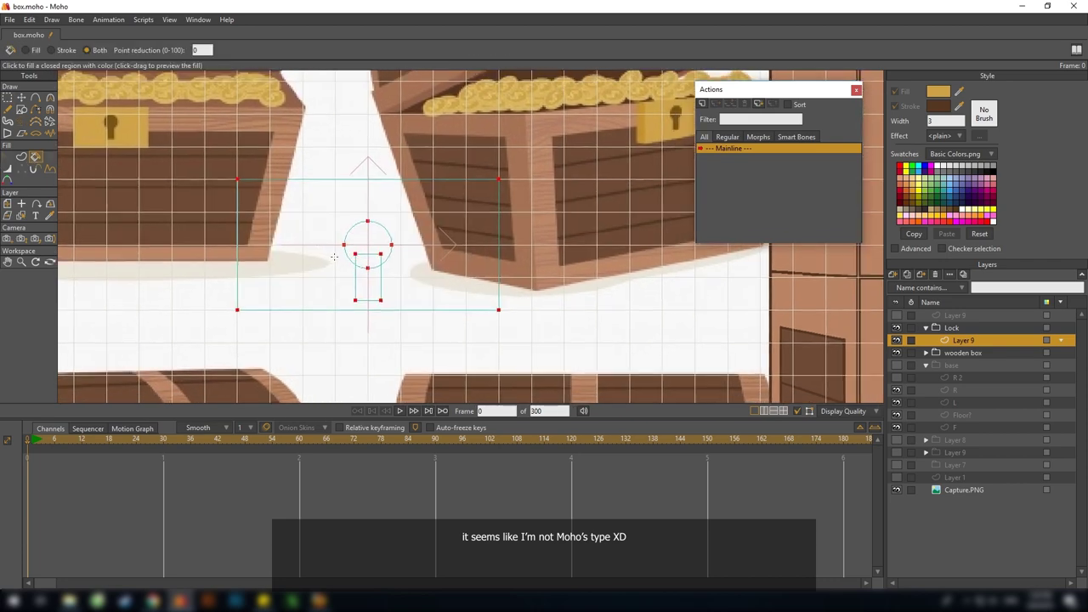
click(334, 256)
click(369, 285)
click(367, 246)
key(Return)
Set the keyhole's fill to the dark brown sampled from the stroke colour
click(6, 156)
click(362, 248)
drag(959, 91, 940, 109)
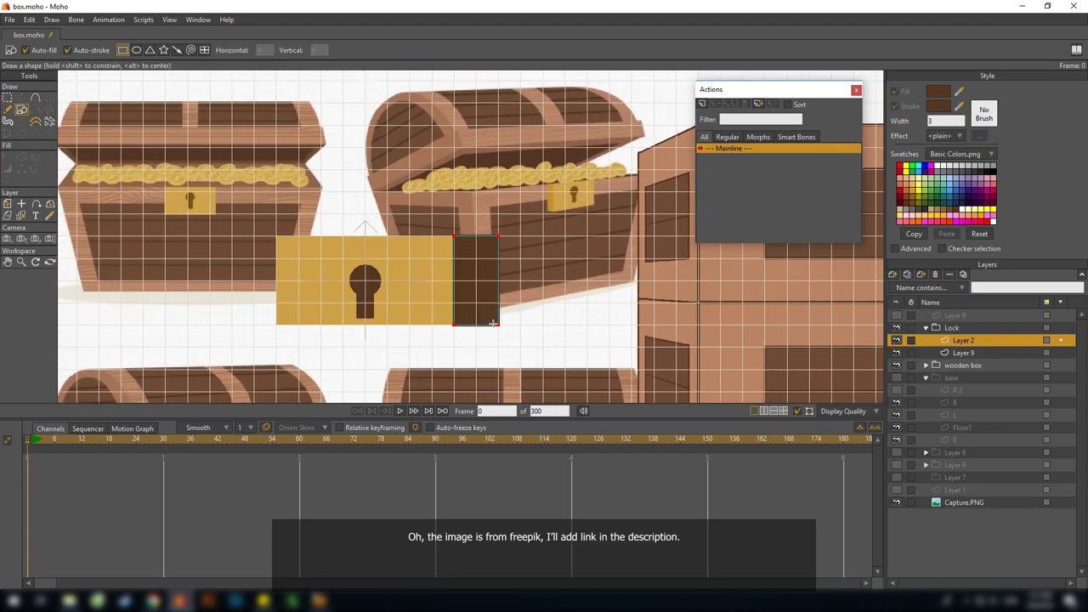
Apply the plate's gold style to the new side strip on Layer 2 and name its layer R
ctrl+click(439, 273)
key(t)
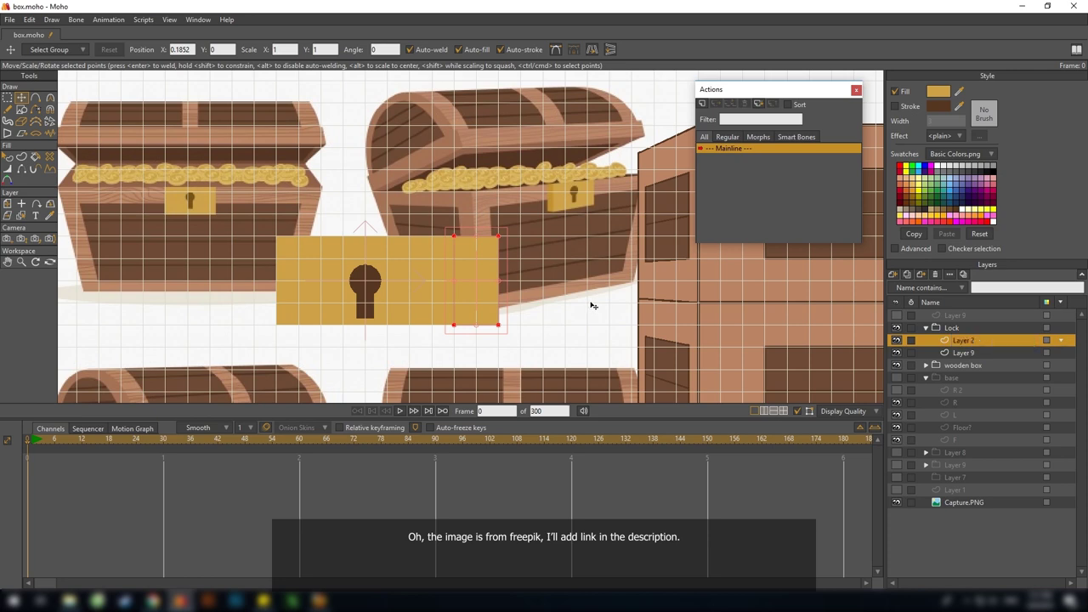
drag(616, 330, 605, 302)
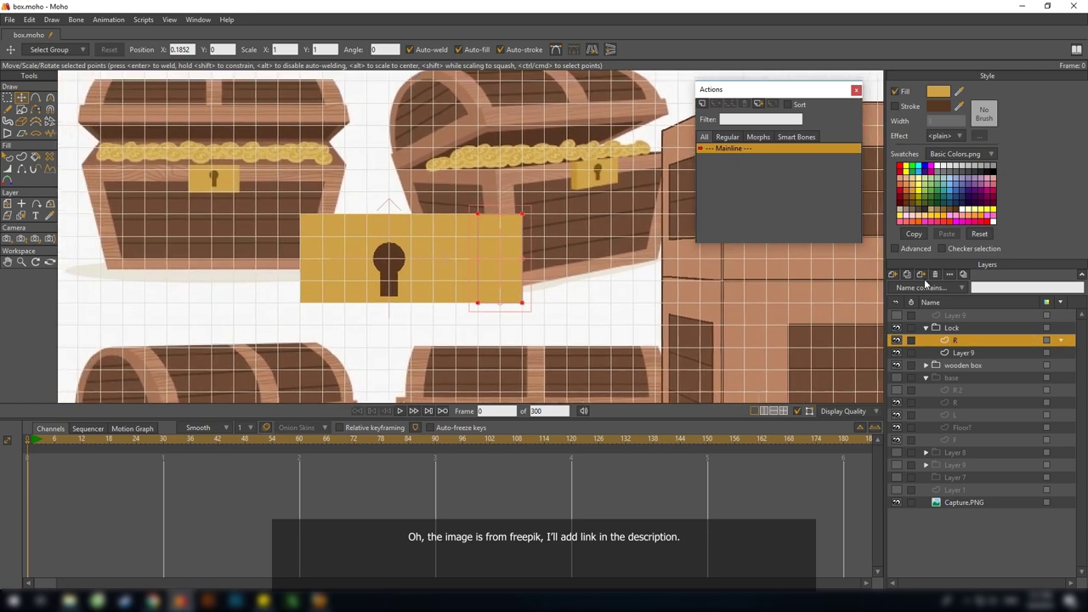
Duplicate the lock's R strip layer three times and rename one copy to L
key(ctrl+d)
key(ctrl+d)
key(ctrl+d)
click(958, 365)
key(Return)
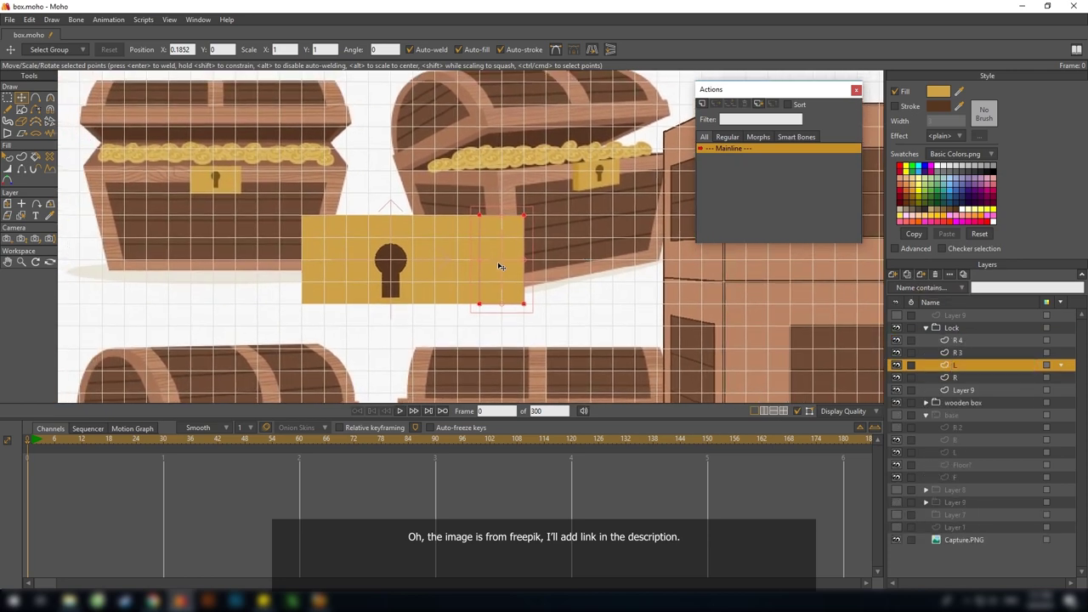
Move the L strip to the opposite edge of the lock plate and fill it with light gold EDC475
drag(489, 258, 267, 259)
drag(450, 270, 454, 275)
key(q)
click(939, 91)
click(676, 127)
drag(677, 126, 668, 120)
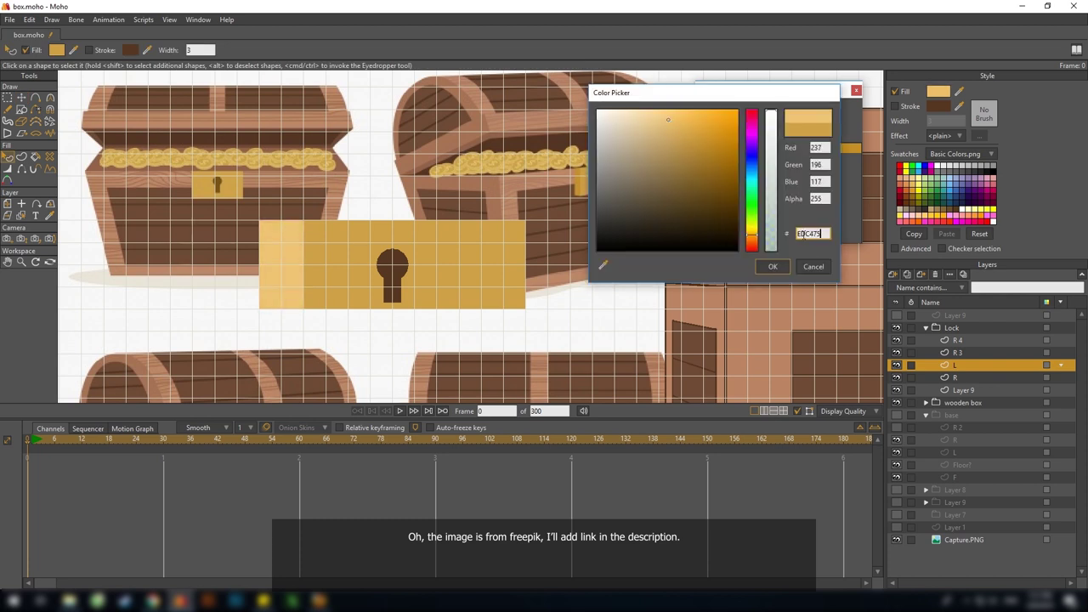
click(773, 267)
click(975, 378)
drag(690, 141, 706, 161)
click(814, 267)
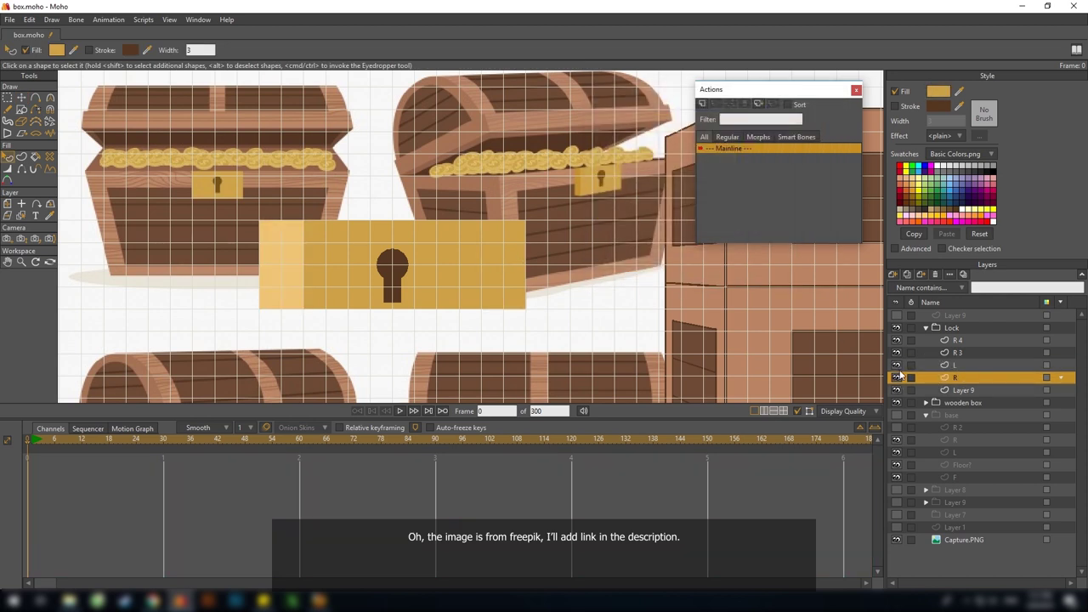
Set the lock's R strip to a darker golden brown, hiding L and Layer 9 only during the colour change
click(897, 366)
click(897, 391)
click(945, 92)
click(733, 160)
click(776, 267)
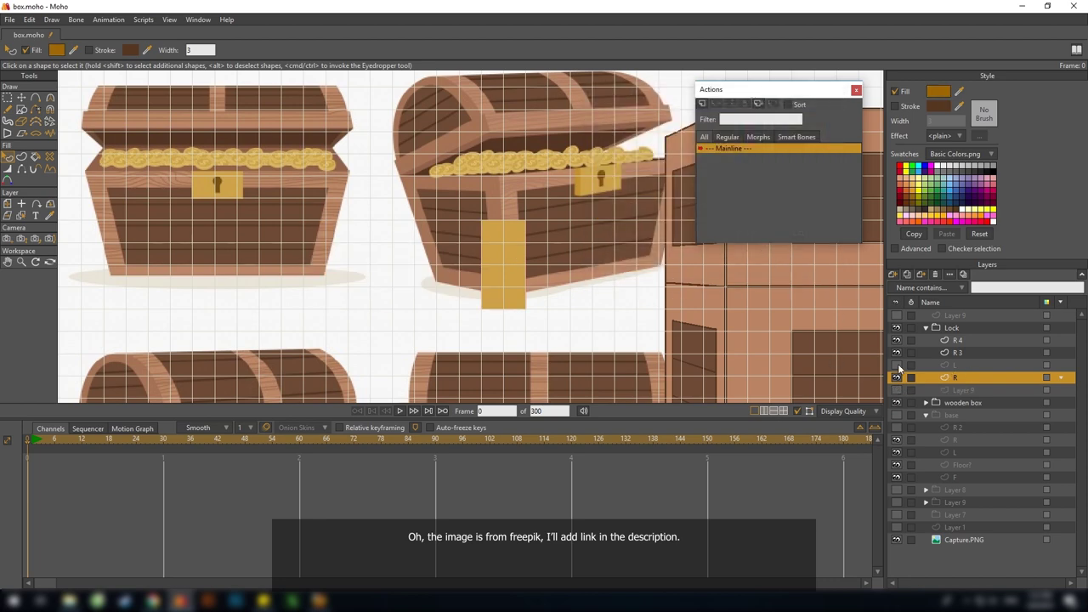
click(897, 366)
click(897, 391)
Fill the R 4 strip of the lock with the darker gold AA7C22
drag(476, 240, 581, 246)
scroll(582, 246, up, 4)
scroll(629, 264, down, 4)
click(961, 391)
scroll(601, 255, up, 3)
key(t)
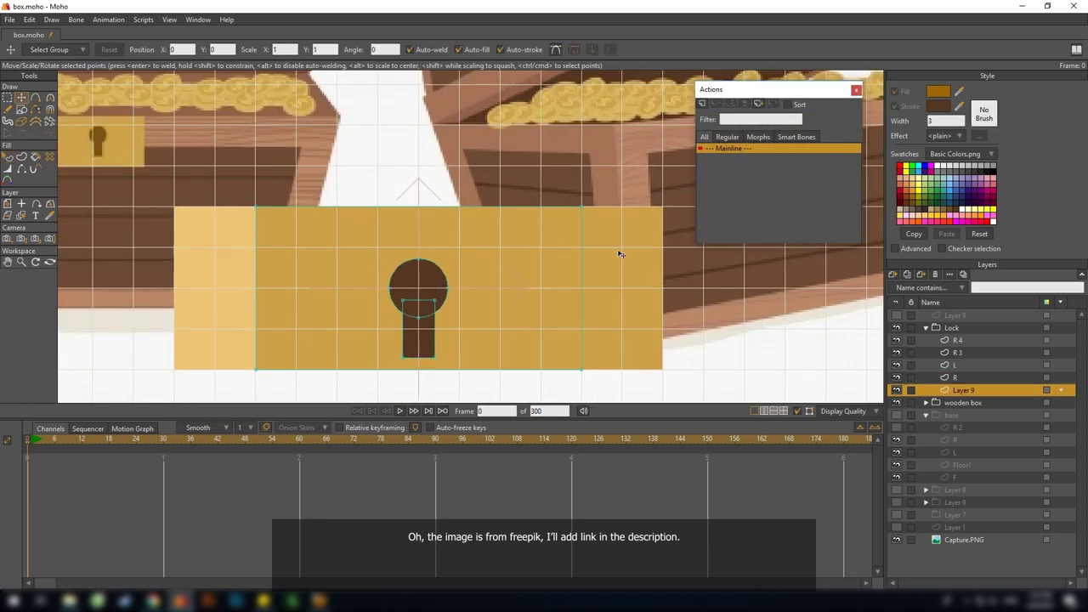
alt+right_click(607, 270)
key(q)
click(611, 268)
click(941, 92)
click(709, 159)
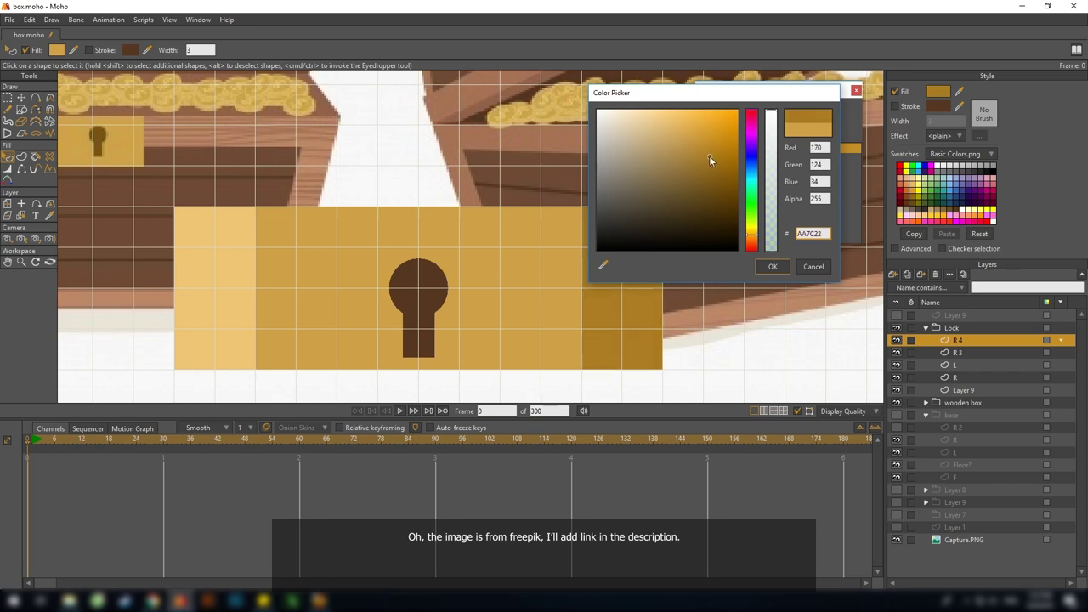
click(770, 267)
Hide the R 4 and R 3 copies and set the R strip's fill to a slightly brighter golden brown
scroll(586, 250, down, 4)
click(897, 340)
click(897, 352)
click(963, 376)
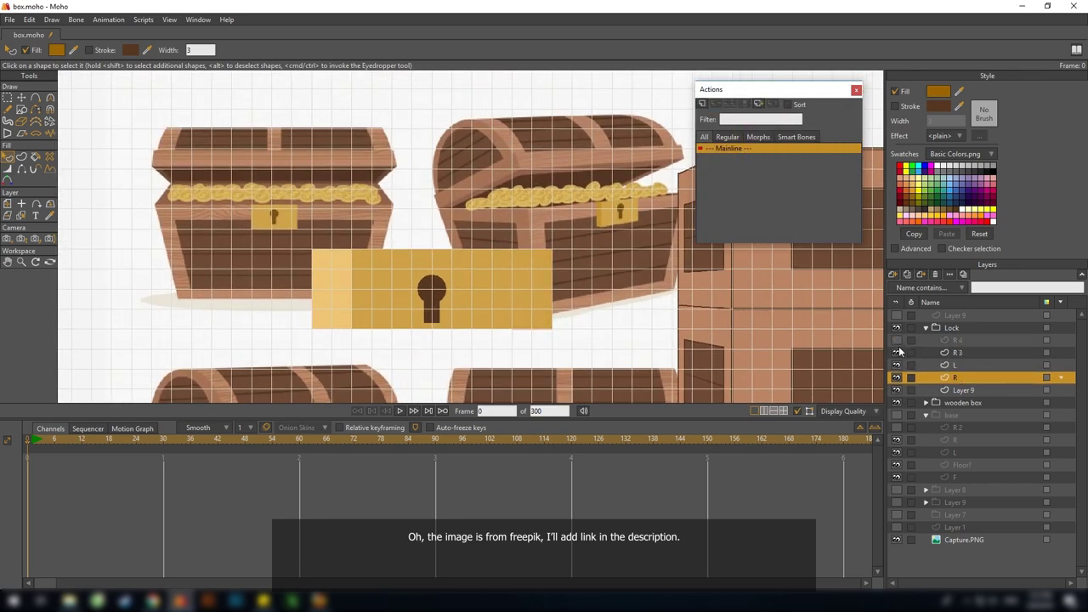
click(939, 91)
click(719, 147)
click(771, 265)
Fit the R 3 strip along the lock plate's upper edge at full plate width and give it the L strip's light gold
click(957, 353)
key(t)
right_click(536, 283)
drag(535, 286, 512, 216)
drag(432, 177, 441, 215)
key(q)
click(432, 235)
ctrl+click(330, 289)
Show the R 4 strip and fit it along the lock plate's lower edge at full plate width
click(897, 340)
click(956, 340)
right_click(532, 274)
key(t)
drag(536, 257, 513, 318)
click(392, 314)
right_click(386, 383)
drag(387, 355, 508, 318)
drag(348, 357, 348, 318)
Set the R 3 layer's origin to Y 0.0741, on its shared edge with the lock plate
scroll(471, 263, up, 2)
drag(439, 224, 536, 220)
click(962, 368)
drag(597, 255, 585, 257)
scroll(584, 257, up, 1)
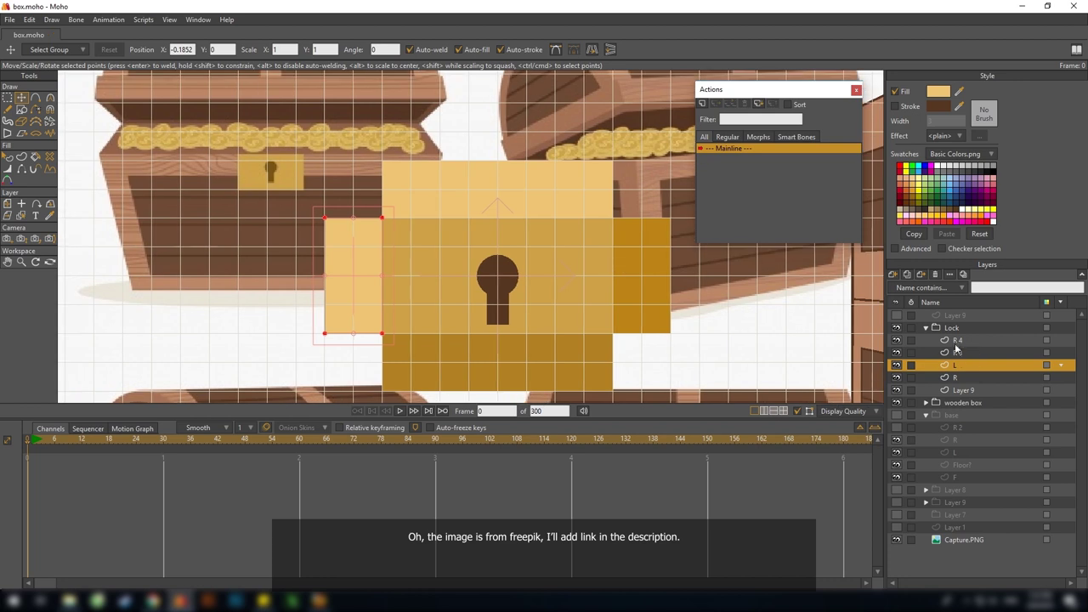
click(959, 352)
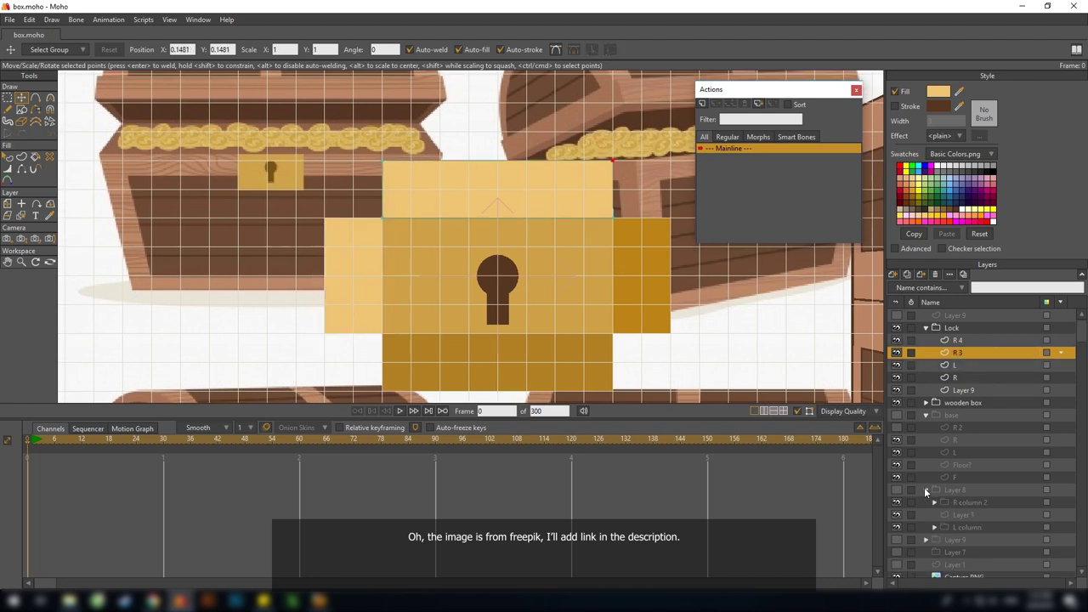
drag(407, 261, 379, 272)
click(377, 271)
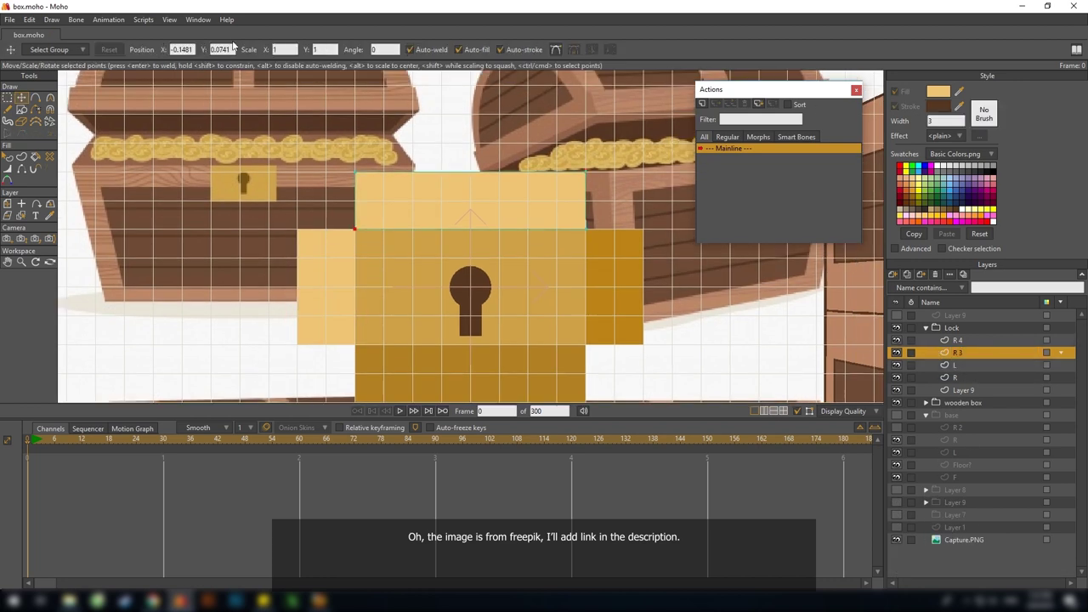
drag(148, 155, 136, 155)
key(0)
double_click(117, 51)
text(0.0741)
Set the R 4 layer's origin to Y -0.0741, on its shared edge with the lock plate
drag(435, 203, 390, 174)
click(959, 341)
drag(568, 286, 564, 271)
key(g)
click(294, 302)
key(t)
drag(232, 51, 194, 96)
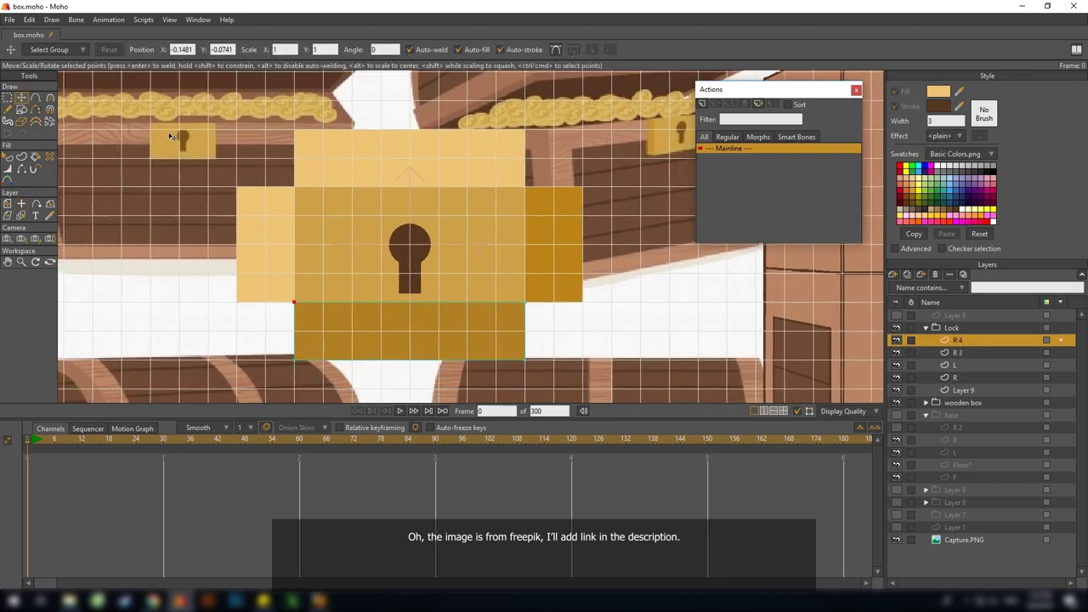
scroll(149, 136, down, 1)
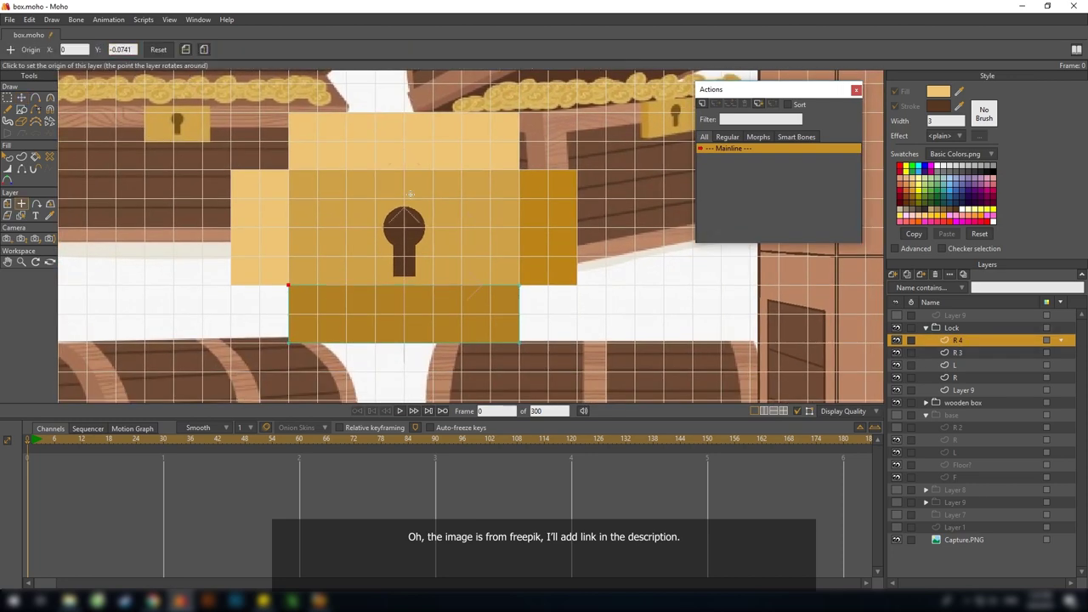
Set the L layer's origin to X -0.1481, on its shared edge with the lock plate
click(969, 364)
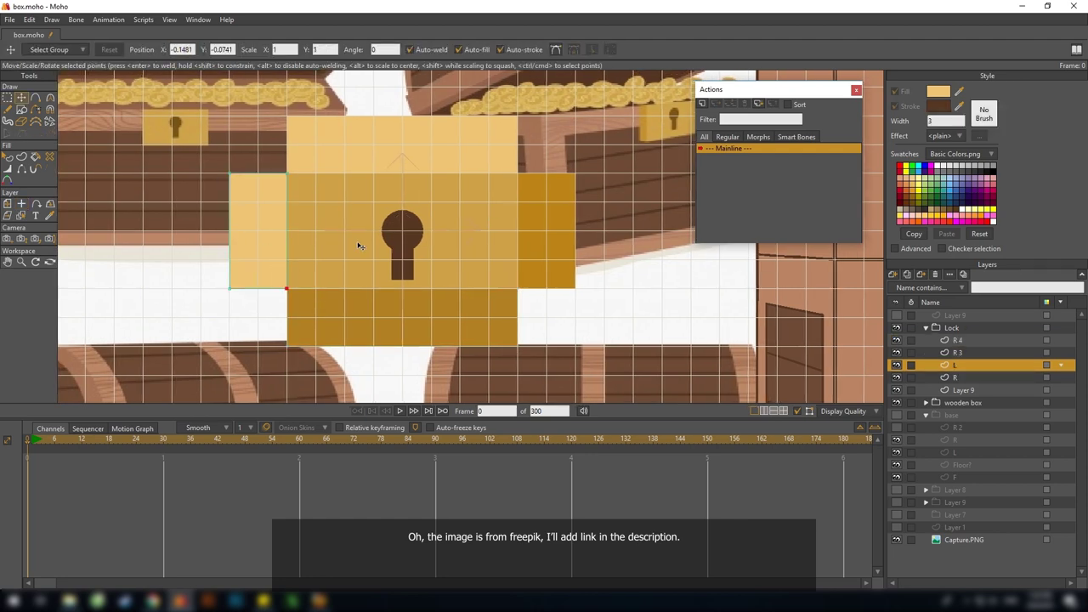
drag(357, 245, 358, 227)
key(0)
double_click(75, 50)
text(-0.1481)
drag(128, 119, 126, 133)
Place the R layer's origin on its shared edge with the plate and set its Y rotation to 90
click(969, 379)
drag(251, 160, 238, 164)
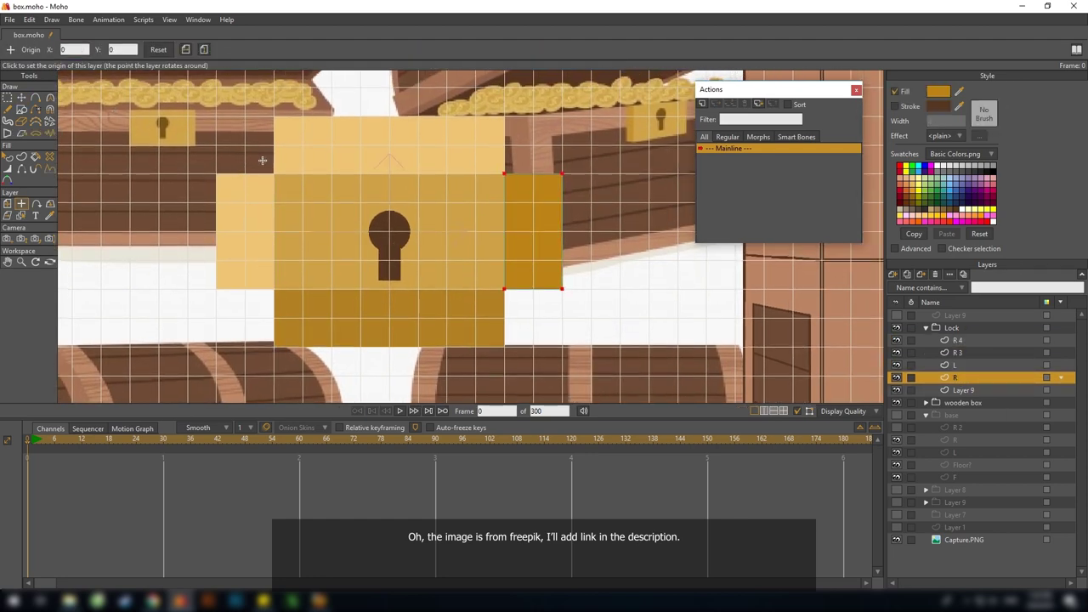
key(t)
key(y)
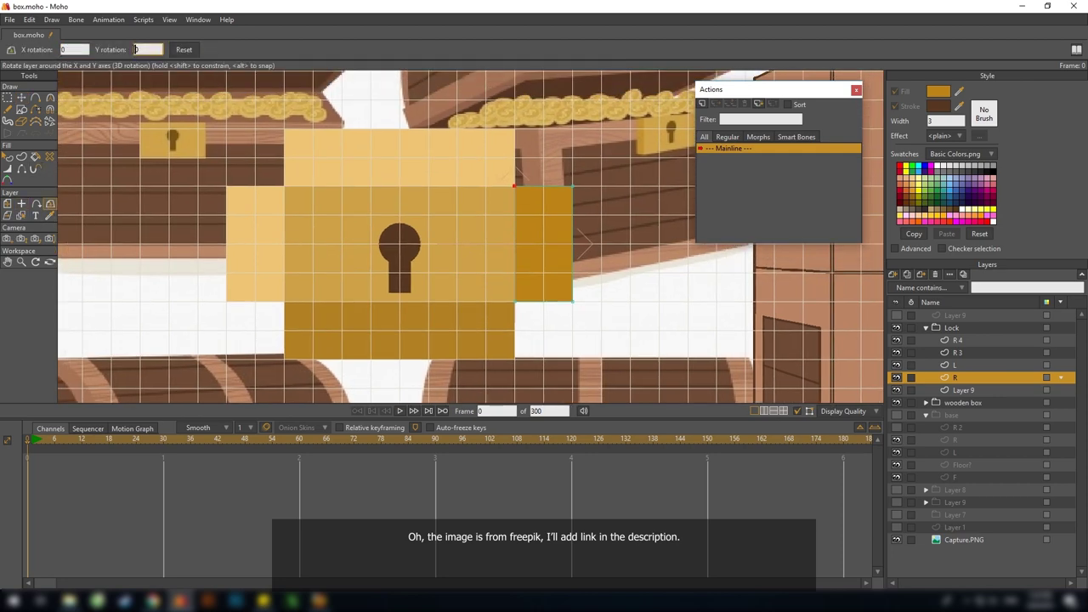
text(90)
key(Return)
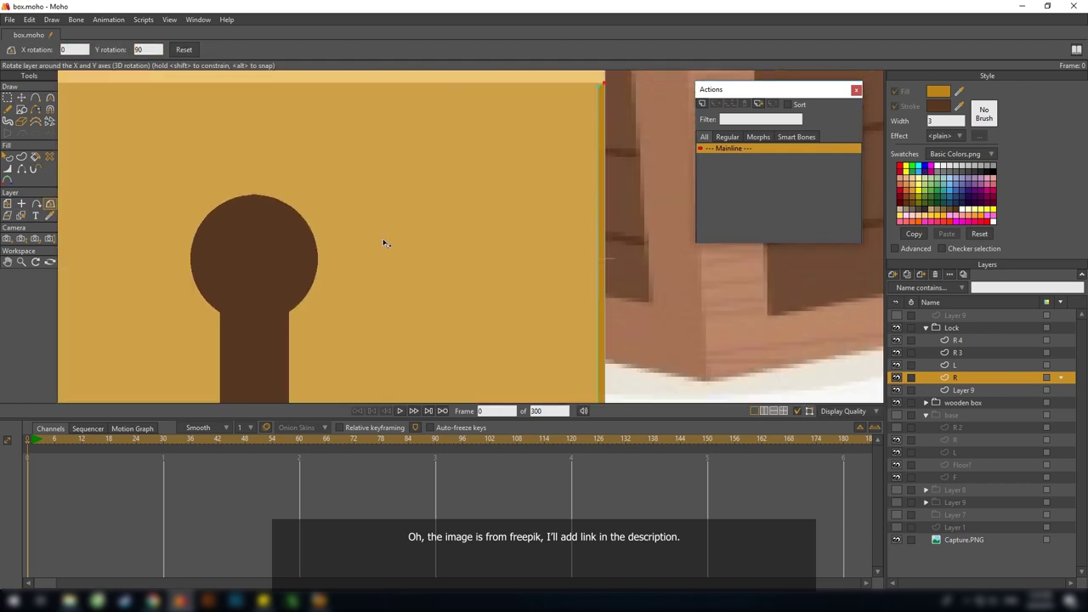
Rotate the Lock group in 3D to check the folded R strip, and undo the rotation
scroll(384, 243, down, 3)
key(Return)
scroll(262, 188, down, 6)
scroll(381, 221, up, 7)
scroll(382, 221, down, 4)
click(952, 329)
drag(459, 273, 521, 299)
key(ctrl+z)
Fold the L strip around the Y axis at its shared edge with the lock plate
click(968, 340)
click(968, 353)
click(968, 365)
click(966, 377)
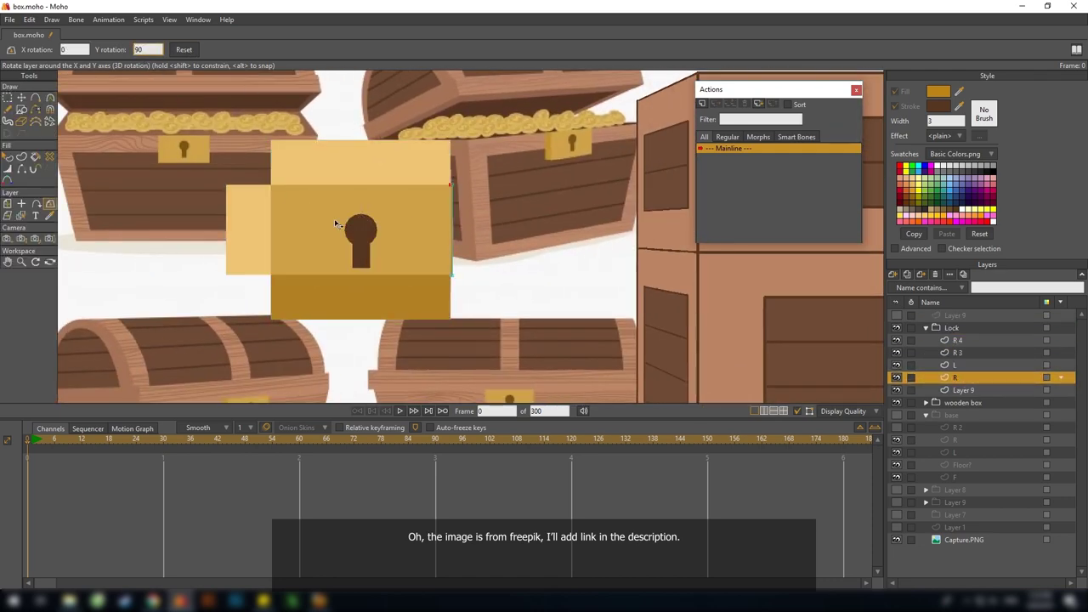
key(Up)
scroll(401, 229, up, 1)
Fold the R 3 strip by setting its X rotation to -90
key(Up)
drag(401, 224, 386, 228)
double_click(75, 50)
text(90)
key(Return)
scroll(450, 233, up, 4)
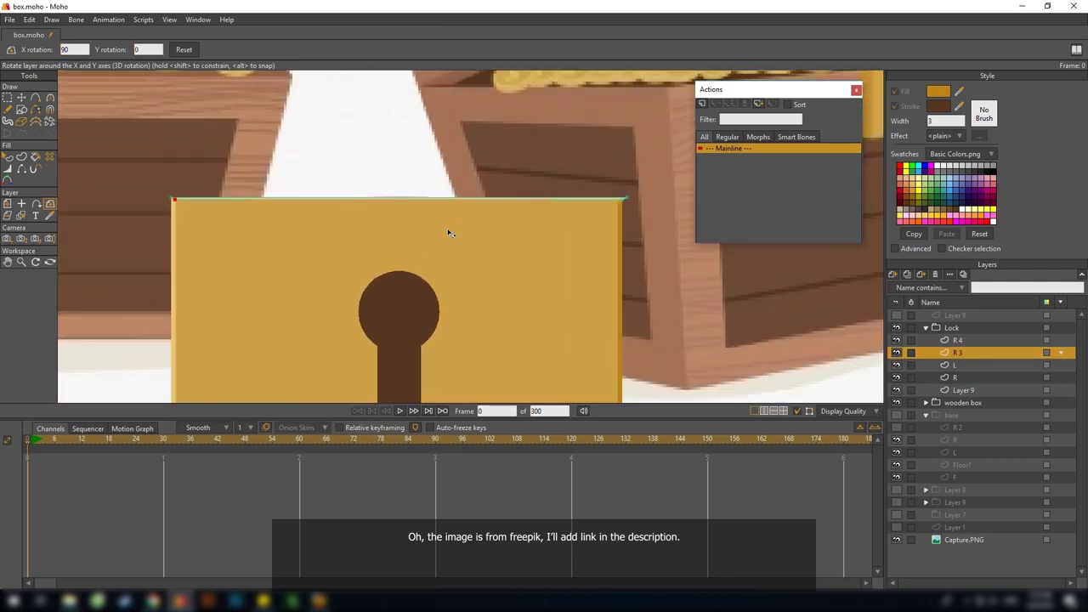
text(-90)
key(Return)
Rotate the Lock group in 3D to check the folded faces, and reset its rotation
click(957, 329)
scroll(527, 272, down, 3)
drag(502, 280, 414, 297)
click(177, 51)
Fold the R 4 strip around the X axis and switch the L strip's rotation to a negative angle
click(962, 353)
click(961, 340)
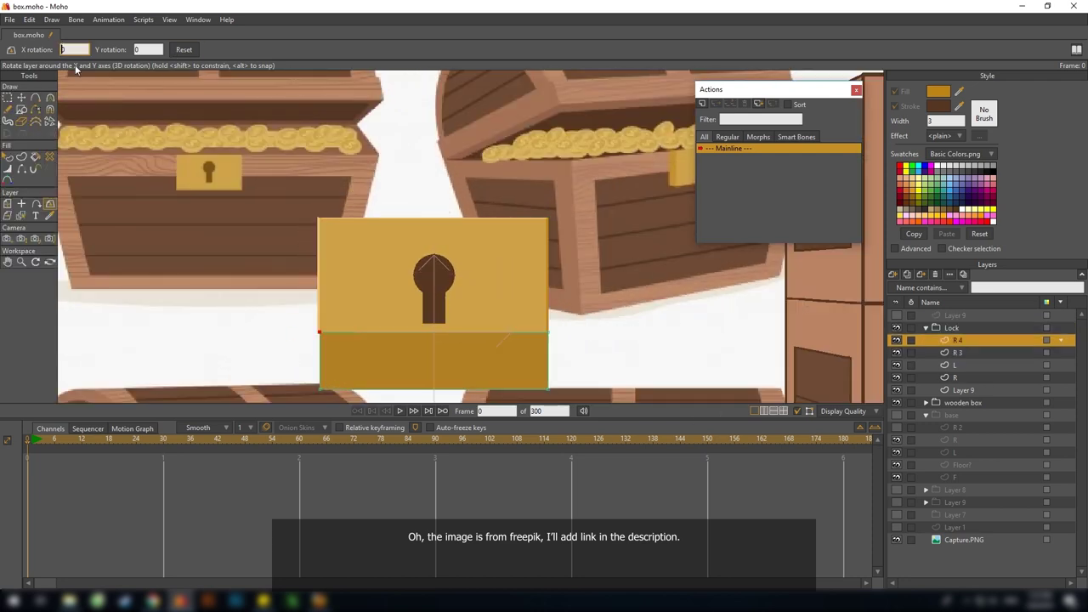
click(970, 365)
text(-)
key(Return)
drag(510, 192, 527, 195)
Turn on depth sorting for the Lock group, test it with a 3D rotation and undo that rotation
click(957, 329)
drag(408, 268, 438, 293)
double_click(954, 332)
click(803, 45)
click(784, 82)
click(781, 99)
click(855, 427)
drag(369, 235, 462, 273)
key(ctrl+z)
Duplicate the lock plate layer, name the copy B and delete its keyhole shapes
right_click(494, 250)
click(910, 275)
text(B)
key(Return)
key(g)
key(Delete)
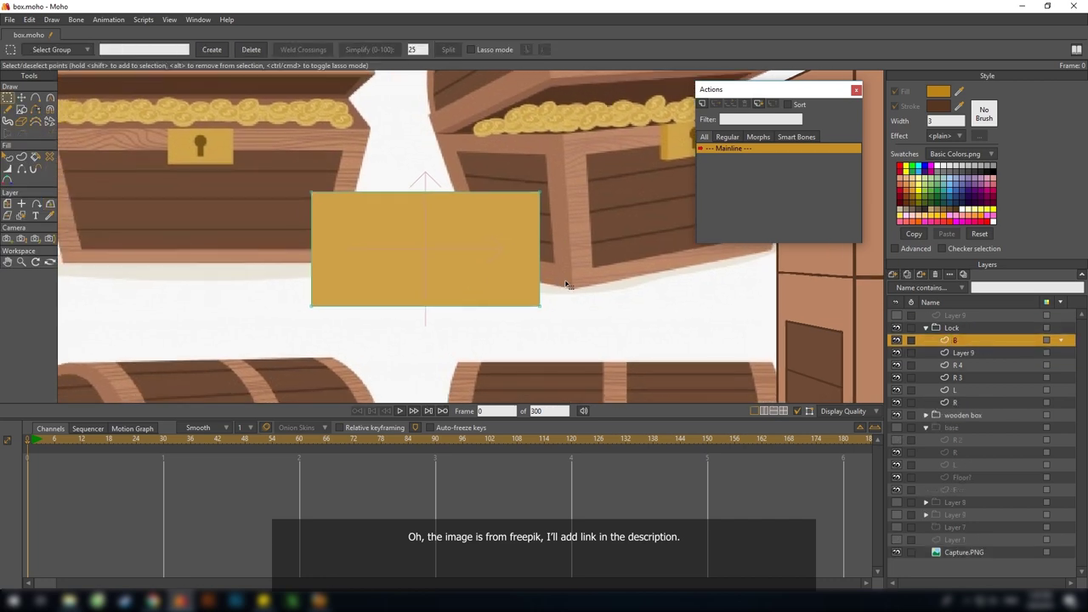
Save the project and reset the L strip's 3D rotation to 0 on both axes
key(Down)
key(Down)
key(Down)
key(Down)
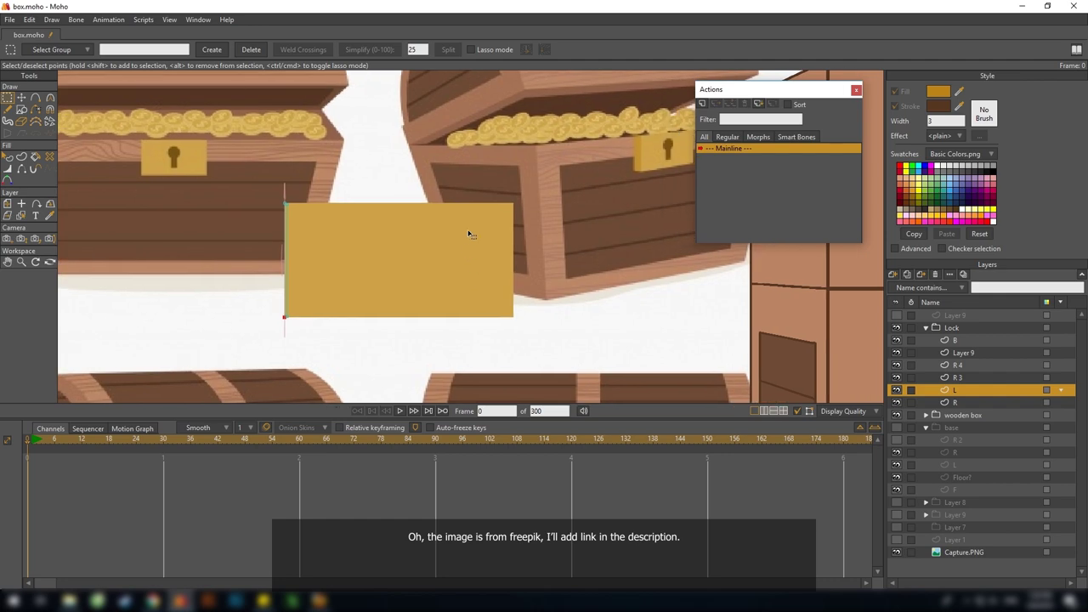
drag(468, 248, 491, 244)
key(ctrl+s)
click(50, 204)
click(185, 50)
scroll(281, 148, up, 2)
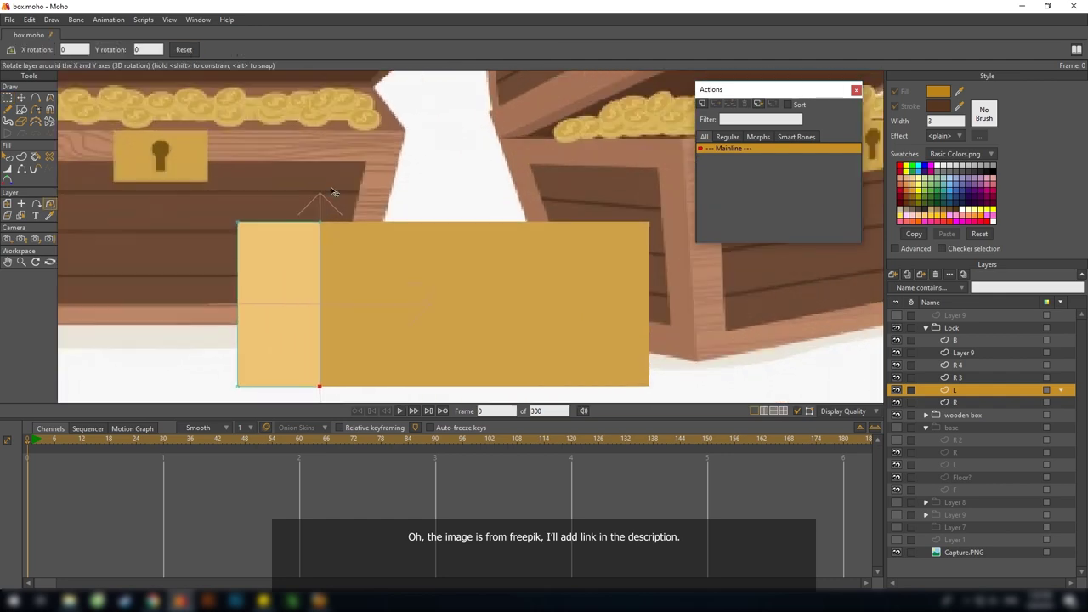
Read the X positions of the L strip's side edges and calculate (-0.2222) - (-0.1481) in a sticky note
key(g)
click(239, 223)
key(t)
drag(196, 49, 151, 56)
key(alt+Tab)
key(alt+Tab)
key(alt+Tab)
click(604, 214)
key(alt+Tab)
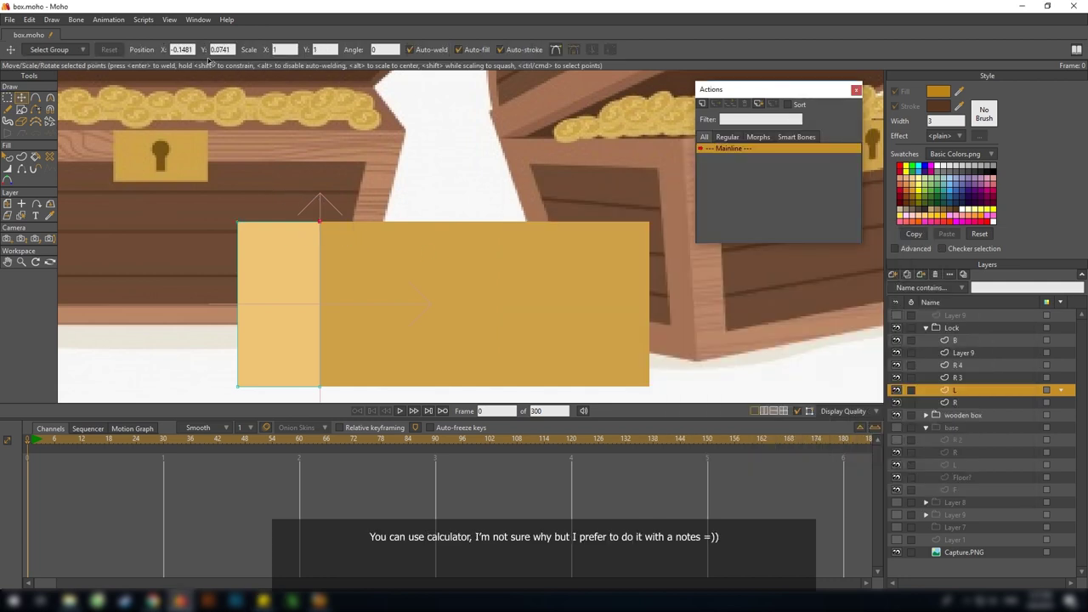
key(alt+Tab)
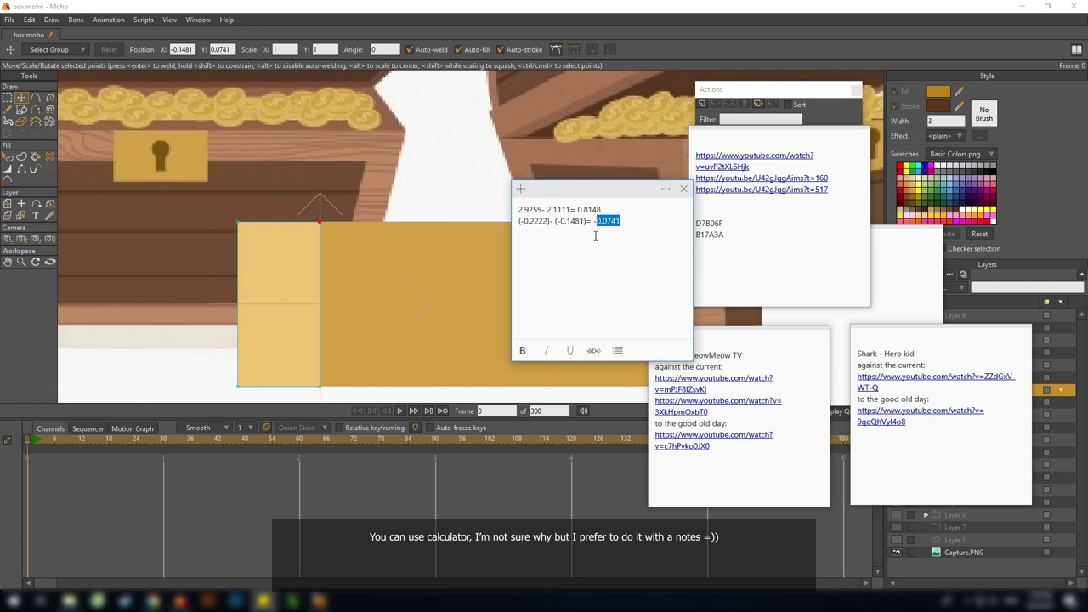
Set the B layer's Z position to -0.0741 so the back face sits behind the lock plate
drag(501, 236, 507, 270)
click(965, 353)
click(956, 340)
drag(292, 242, 272, 238)
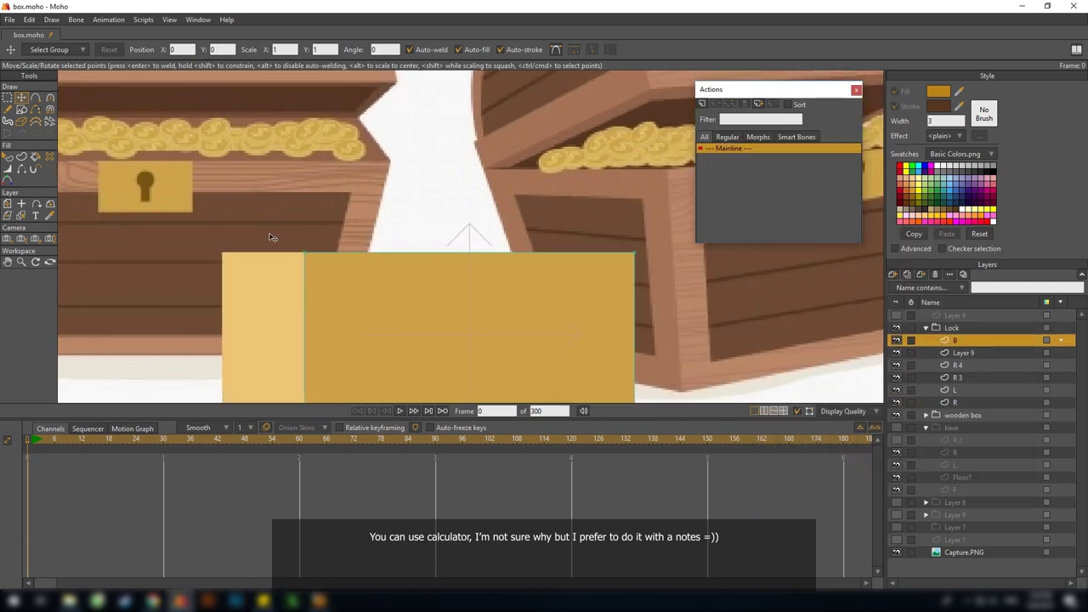
click(6, 203)
drag(155, 50, 130, 53)
key(ctrl+v)
key(Return)
scroll(341, 255, down, 5)
scroll(375, 256, up, 3)
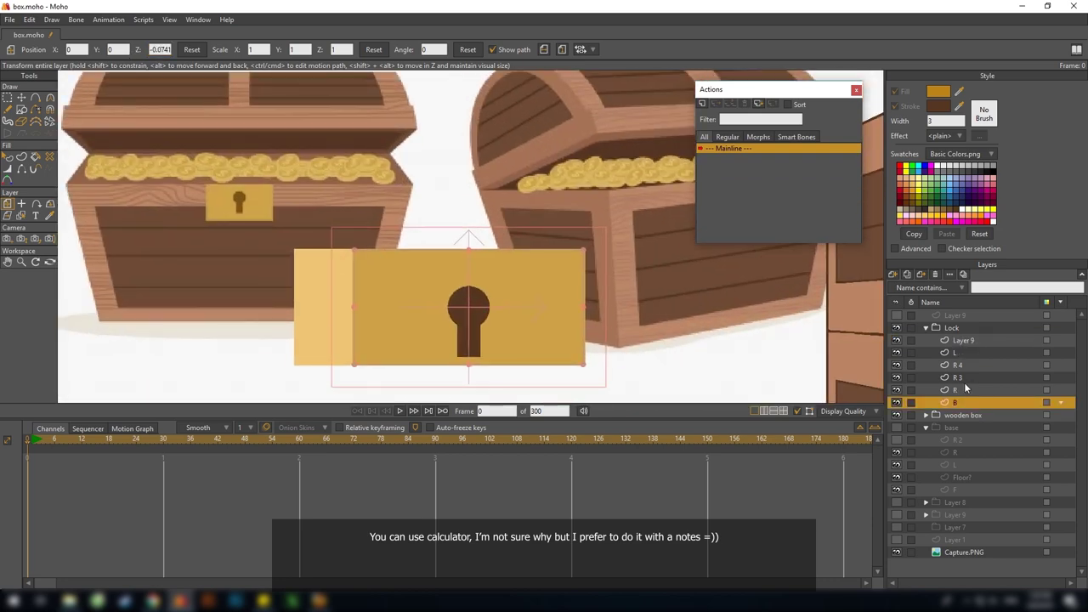
Fold the L side strip of the lock back again with a 3D rotation
click(963, 390)
click(965, 354)
key(y)
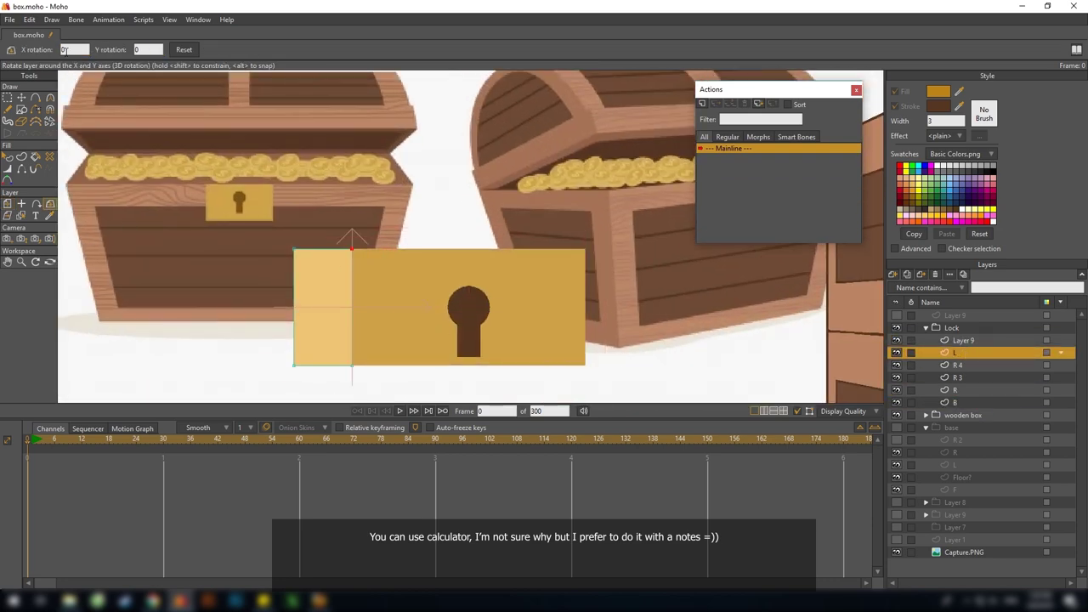
click(963, 390)
click(960, 353)
text(9)
key(Return)
Move the Lock group onto the chest's front just below the lid seam, at about X 1.3554, Y -0.1151
click(952, 328)
drag(409, 297, 328, 208)
scroll(504, 252, down, 5)
key(ctrl+z)
key(m)
drag(428, 253, 394, 253)
scroll(449, 251, down, 4)
drag(275, 246, 534, 271)
Group the Lock and wooden box layers together and name the group treasure
scroll(536, 269, up, 3)
click(926, 328)
shift+click(953, 342)
right_click(953, 343)
click(987, 431)
text(treasure)
key(Return)
Rotate the treasure group in 3D and turn on depth sorting in its layer settings
scroll(281, 310, down, 3)
click(51, 98)
drag(257, 194, 404, 201)
double_click(961, 328)
click(812, 43)
click(761, 81)
click(771, 97)
click(854, 426)
scroll(488, 294, up, 3)
drag(587, 303, 421, 266)
Copy the B layer's Z value and use it without the minus sign to set the Lock group's Z position to 0.0741
click(972, 342)
click(935, 341)
click(966, 390)
key(m)
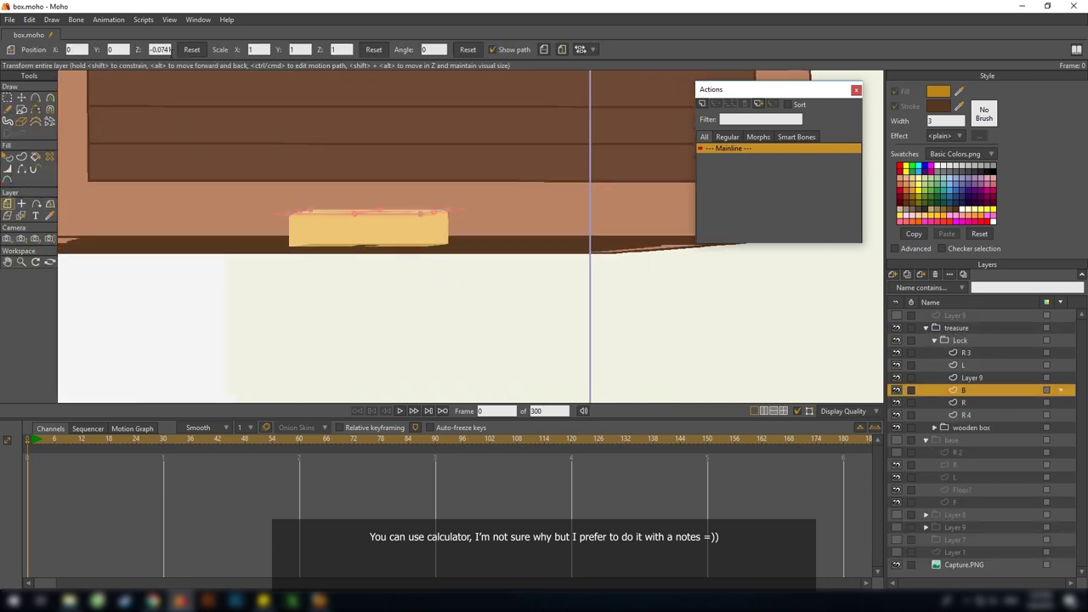
key(ctrl+c)
drag(383, 162, 396, 176)
click(963, 339)
drag(399, 255, 409, 250)
drag(159, 51, 141, 59)
key(ctrl+v)
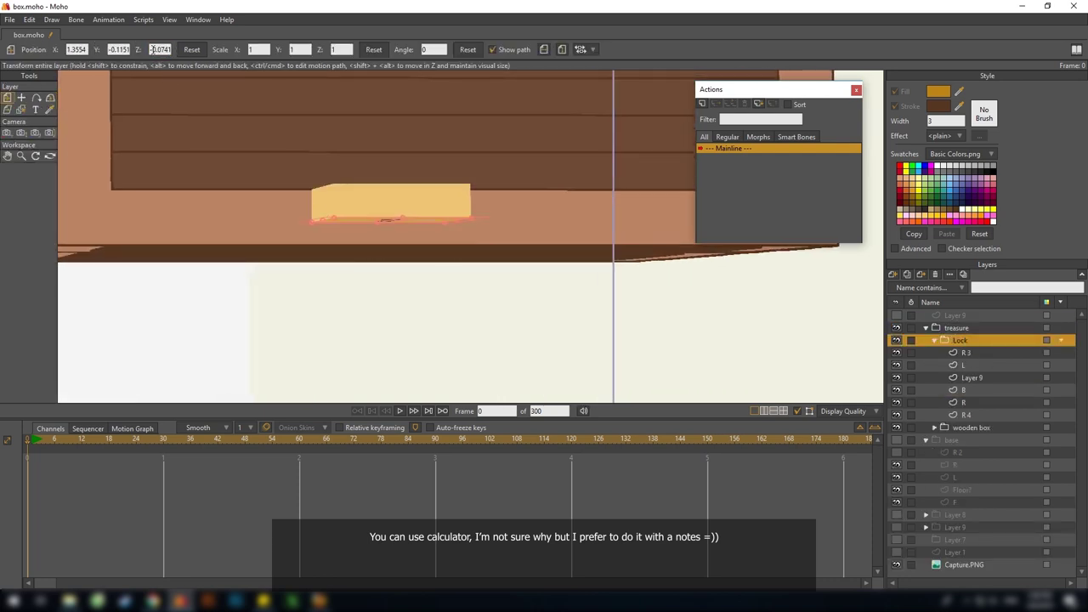
key(Return)
Tilt the treasure group in 3D to check how the lock sits on the chest, and undo the rotation
scroll(510, 276, down, 4)
click(956, 328)
drag(486, 246, 476, 256)
click(50, 97)
drag(485, 256, 455, 243)
scroll(455, 243, up, 3)
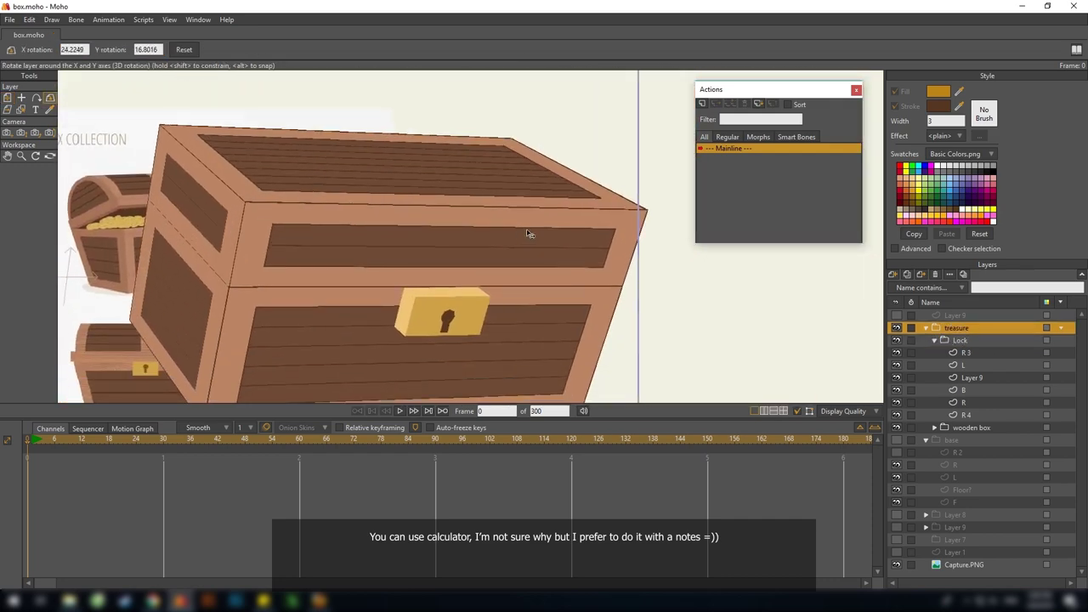
click(934, 340)
scroll(546, 292, down, 3)
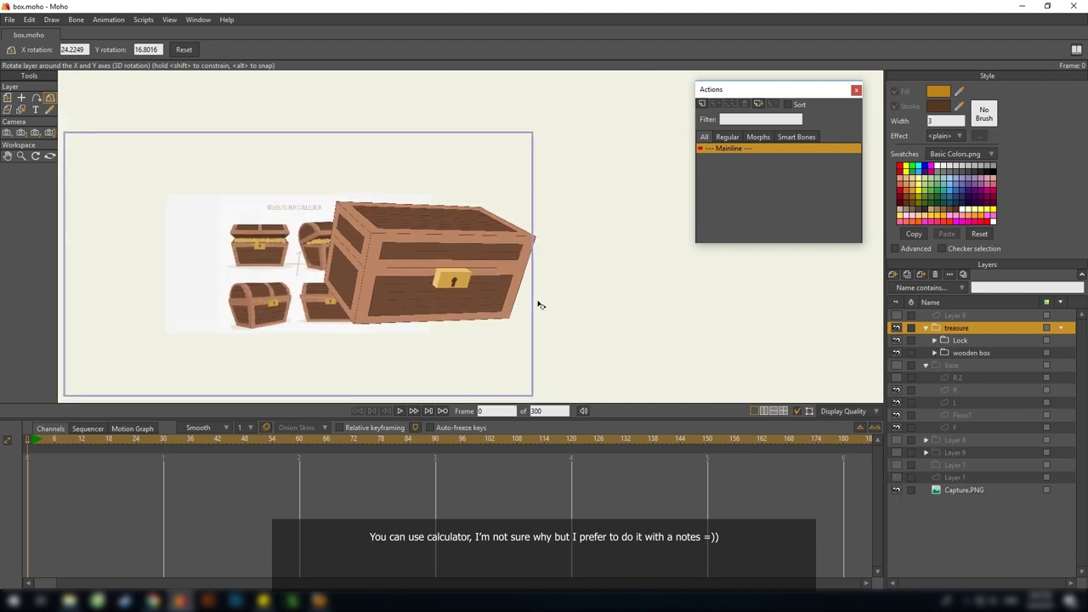
key(ctrl+z)
Place the treasure group's origin on the lock's keyhole and reset the group's position to 0
drag(454, 231, 500, 216)
key(0)
click(523, 277)
key(m)
mouse_move(544, 283)
mouse_down()
mouse_move(260, 279)
mouse_move(224, 102)
mouse_move(669, 116)
mouse_move(137, 366)
mouse_move(583, 301)
mouse_move(624, 381)
mouse_move(505, 119)
mouse_move(393, 303)
mouse_move(561, 279)
mouse_up()
drag(561, 279, 516, 270)
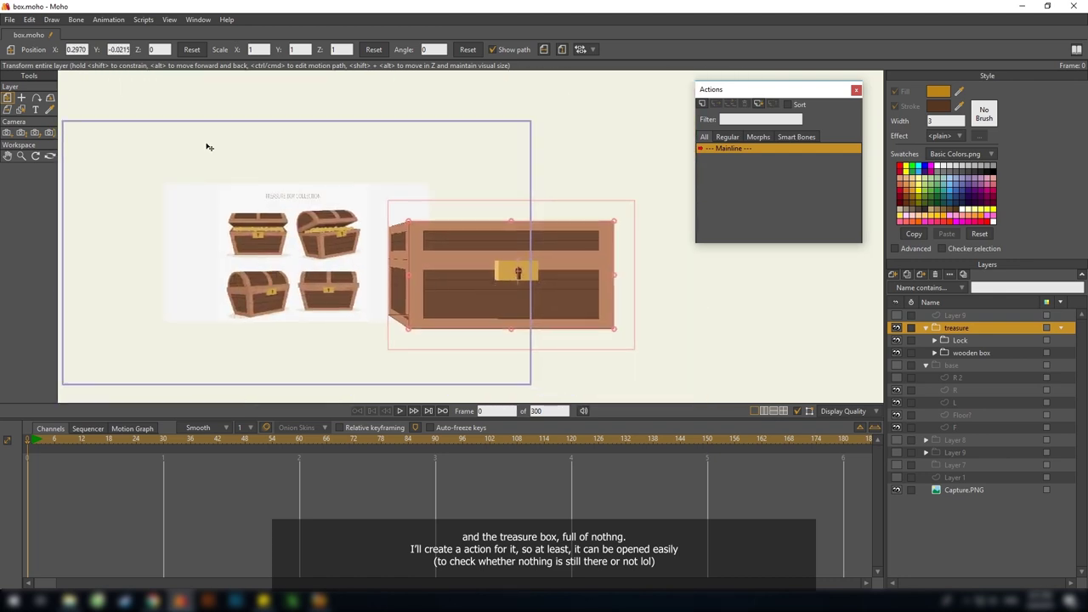
click(188, 51)
Duplicate the treasure group and convert the copy to a bone layer
drag(439, 233, 426, 248)
scroll(425, 250, up, 2)
right_click(951, 328)
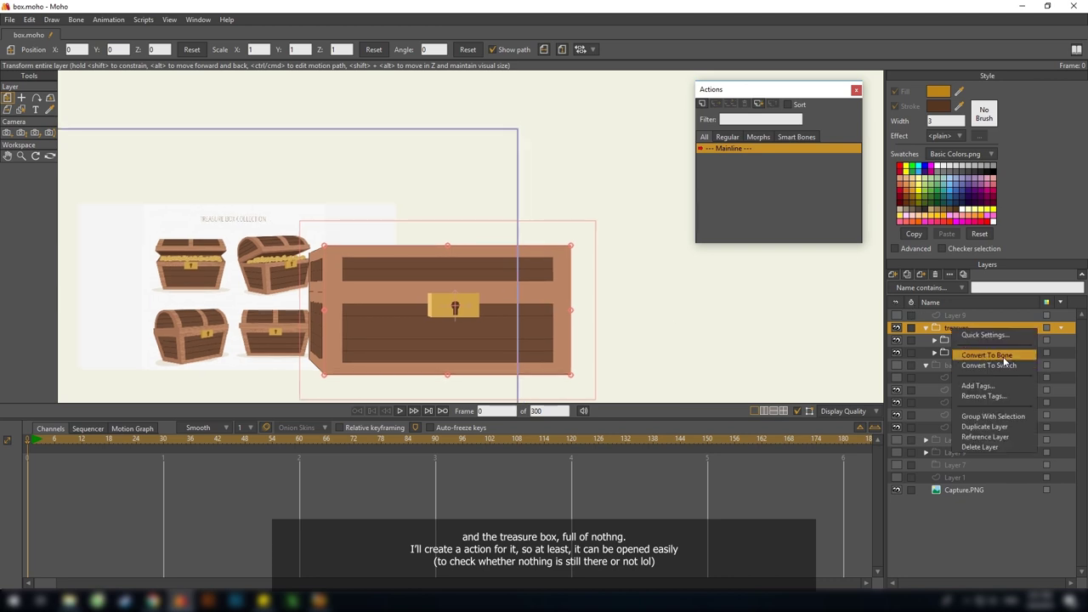
click(993, 364)
click(908, 275)
right_click(943, 330)
click(970, 354)
Draw a short upright control bone above the chest and adjust its placement and length
scroll(489, 288, down, 2)
key(b)
key(a)
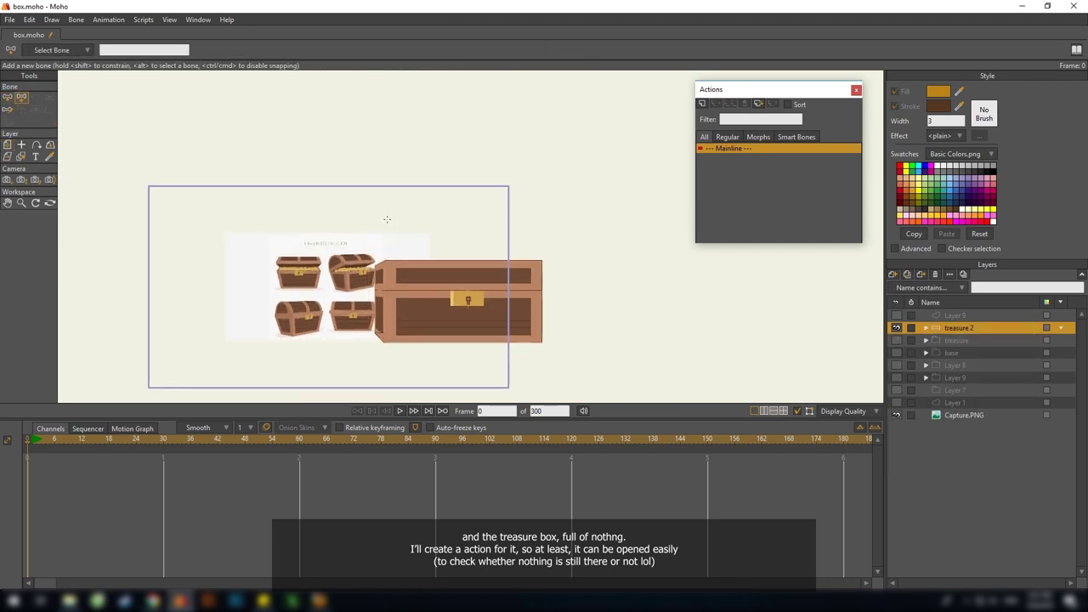
key(t)
drag(460, 196, 450, 231)
drag(380, 236, 381, 197)
key(s)
drag(384, 201, 396, 215)
key(b)
Limit the bone's angle to between -60 and 0 degrees, show its label and name it open/close
scroll(408, 213, up, 2)
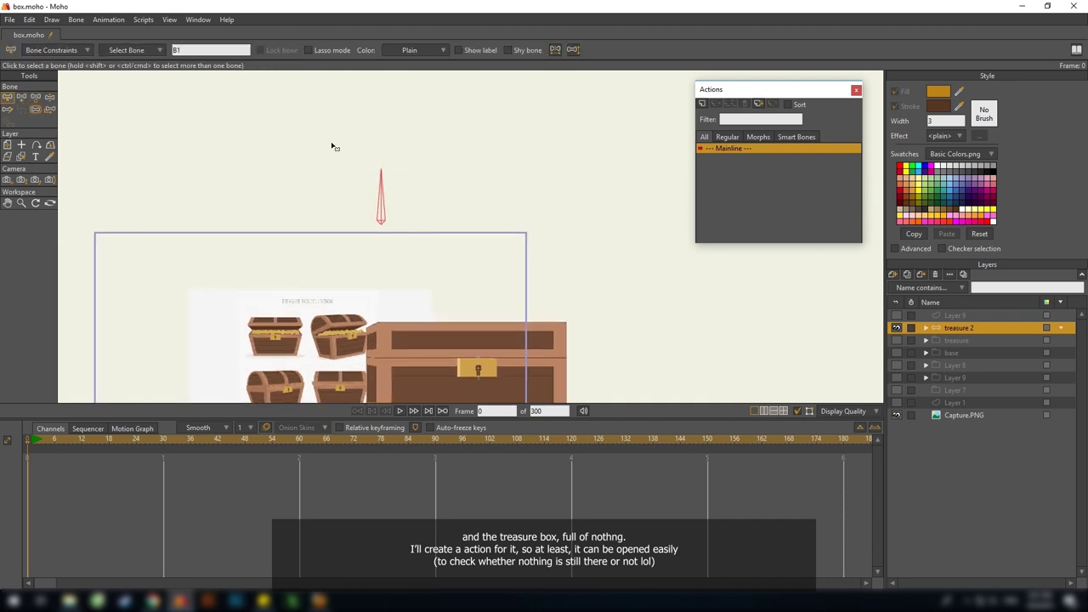
click(52, 50)
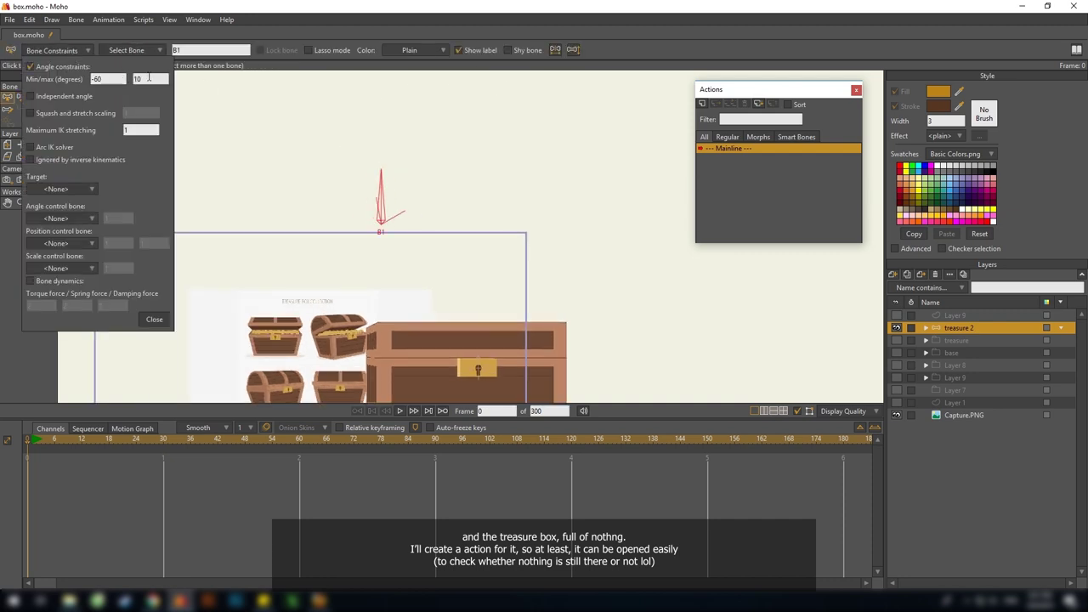
scroll(468, 229, up, 3)
double_click(210, 50)
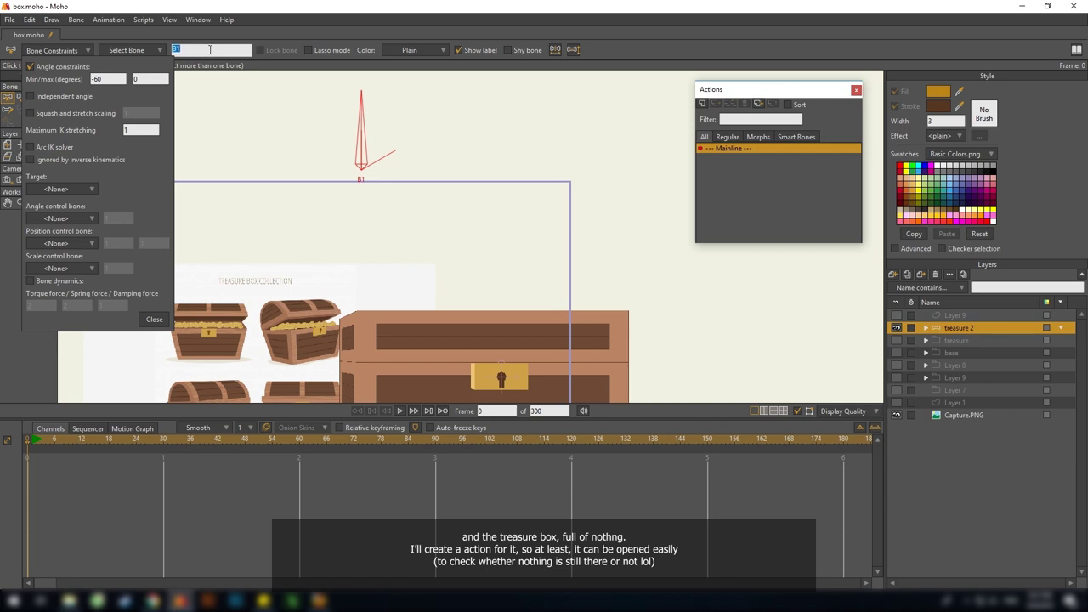
text(open/close)
key(Return)
drag(456, 254, 497, 233)
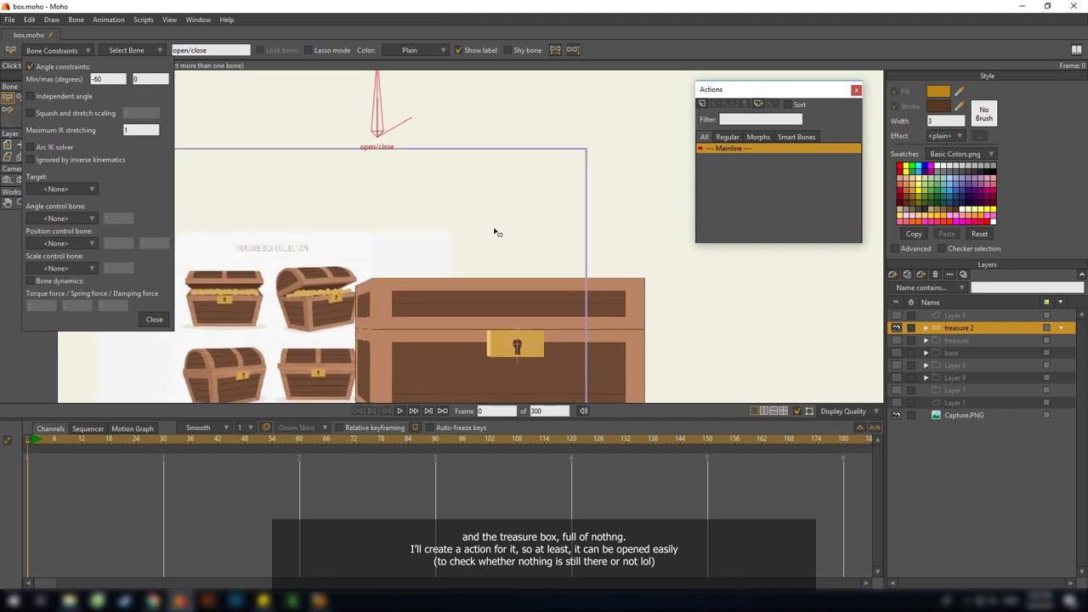
drag(494, 229, 513, 221)
click(154, 320)
Create an action named open/close for the control bone
drag(420, 267, 402, 250)
key(0)
scroll(402, 249, up, 1)
drag(473, 176, 411, 244)
scroll(411, 245, down, 1)
click(703, 103)
key(Return)
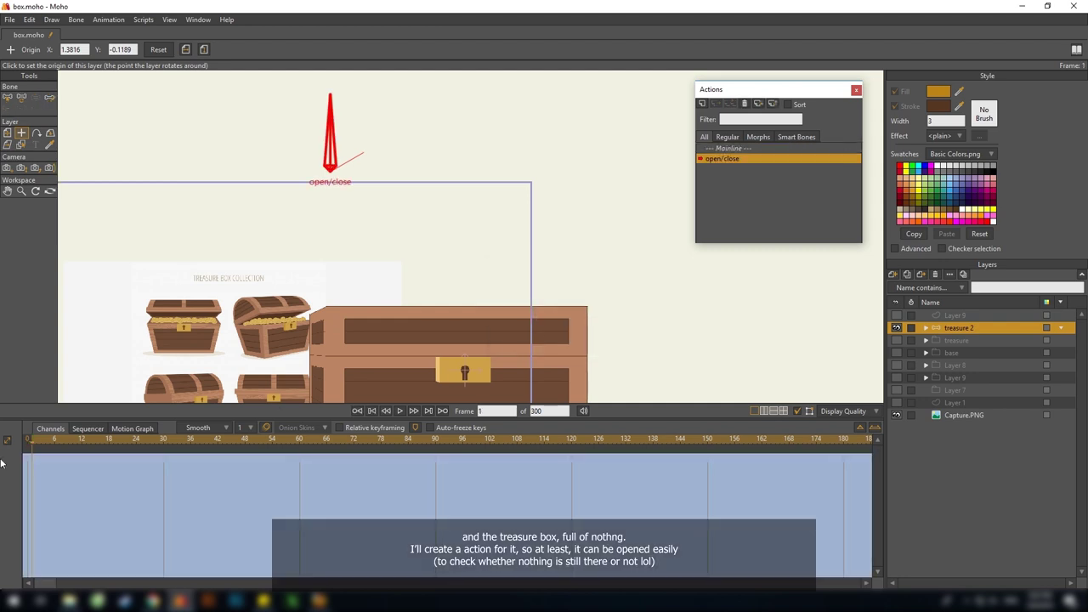
At frame 60 of the open/close action, rotate the control bone to an angle of 30 degrees
drag(257, 457, 298, 457)
drag(421, 132, 498, 223)
key(t)
drag(494, 312, 542, 212)
Select the lid group Layer 8 inside wooden box and set its origin on the seam above the lock
scroll(478, 221, up, 2)
click(926, 328)
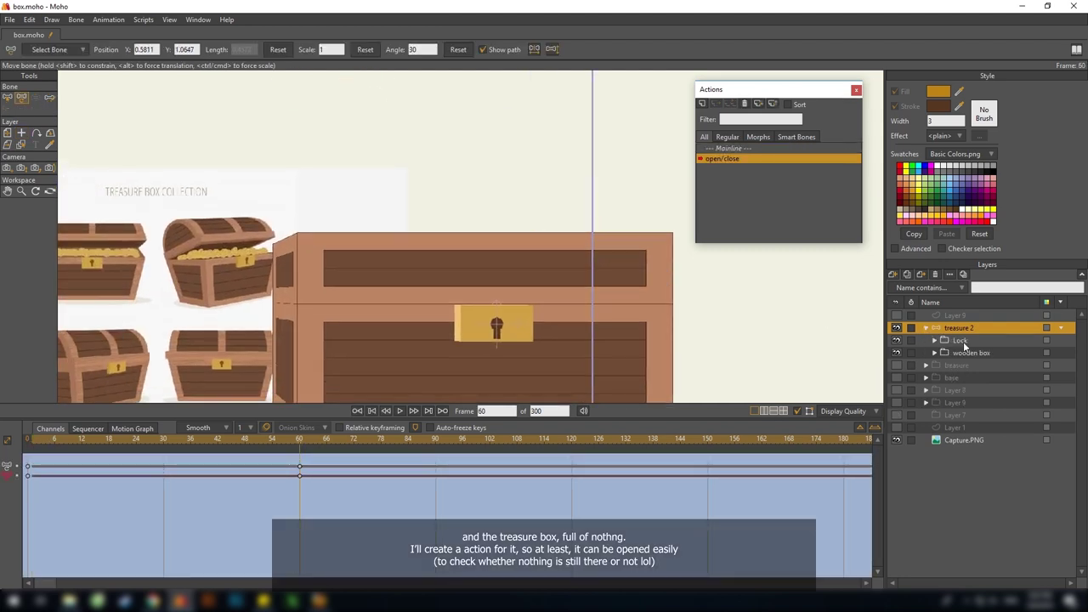
click(934, 353)
click(970, 366)
click(943, 366)
click(943, 379)
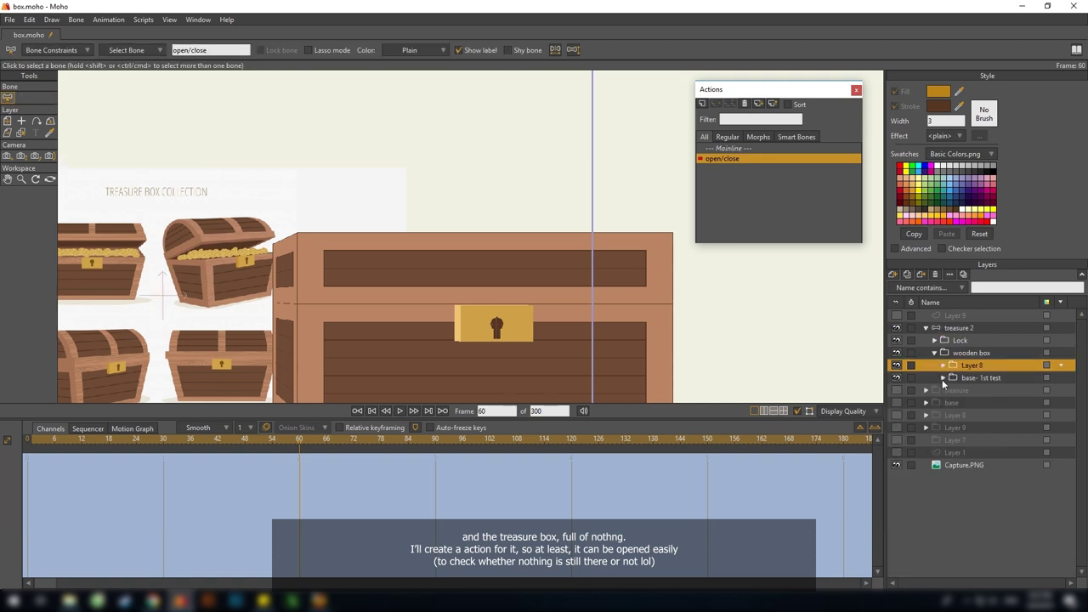
scroll(510, 303, down, 6)
scroll(509, 303, up, 3)
key(o)
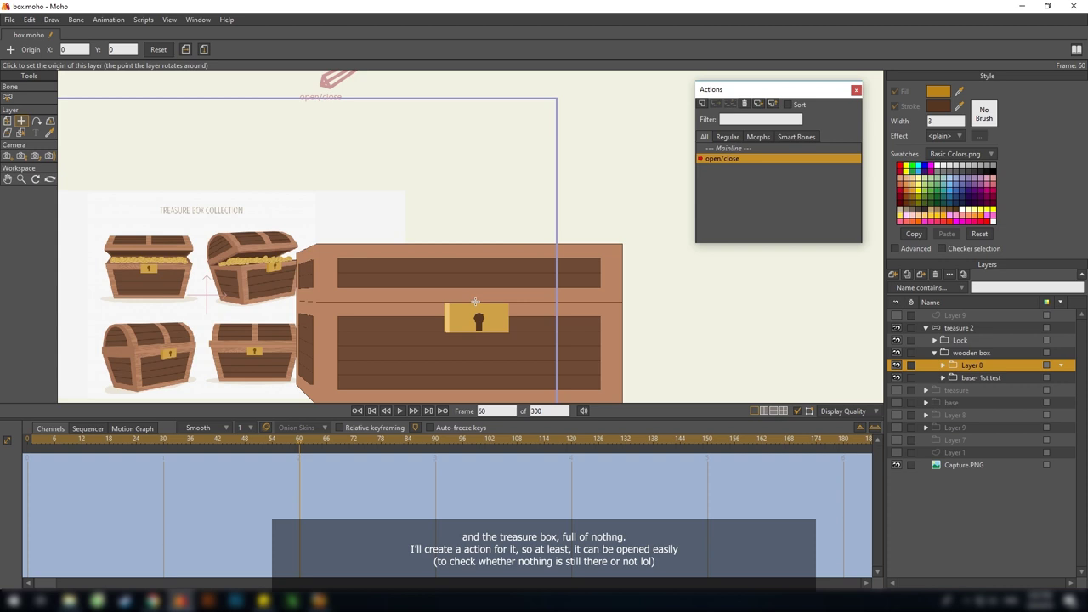
scroll(525, 301, up, 1)
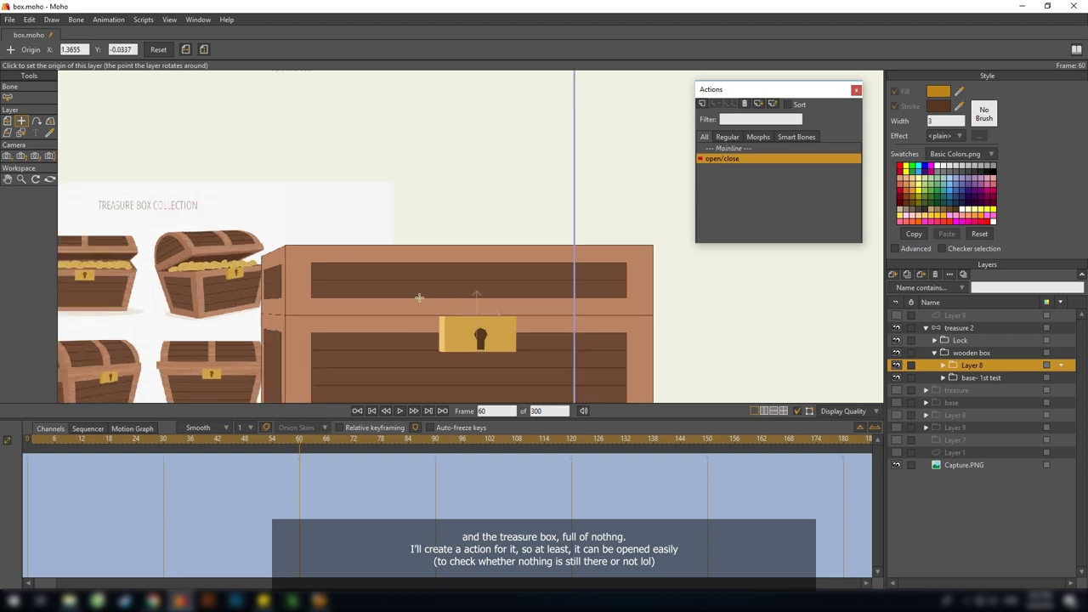
Tilt the lid group open at frame 60 to about 57.3 degrees X rotation and 3.6 degrees Y rotation
click(50, 122)
drag(437, 285, 450, 380)
scroll(447, 352, down, 5)
drag(447, 341, 430, 345)
scroll(430, 345, up, 3)
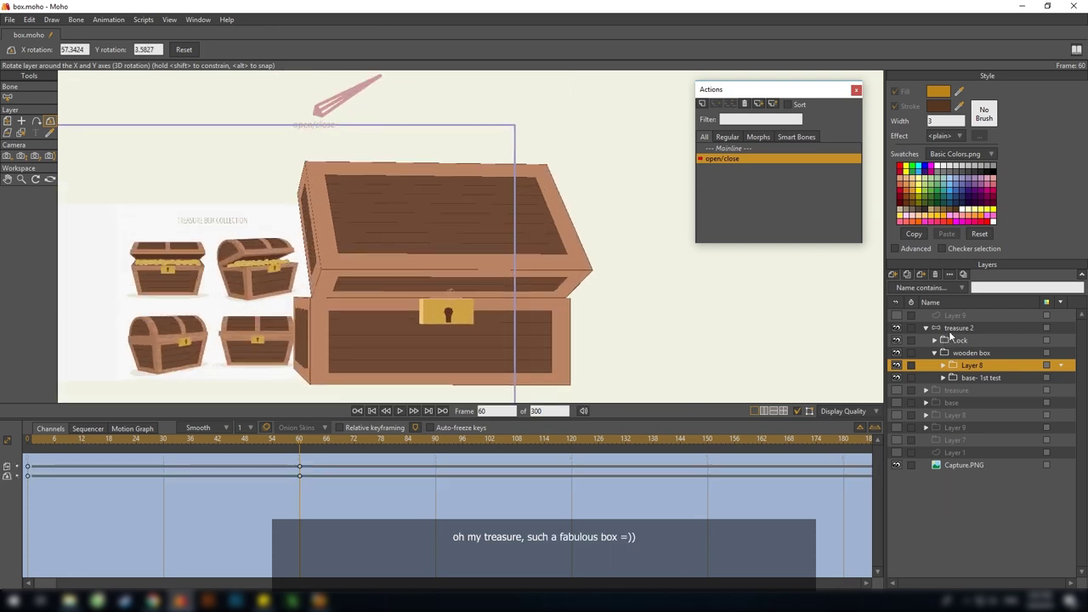
Scrub through the open/close action to preview the lid movement and return to the Mainline
drag(38, 445, 303, 483)
click(25, 478)
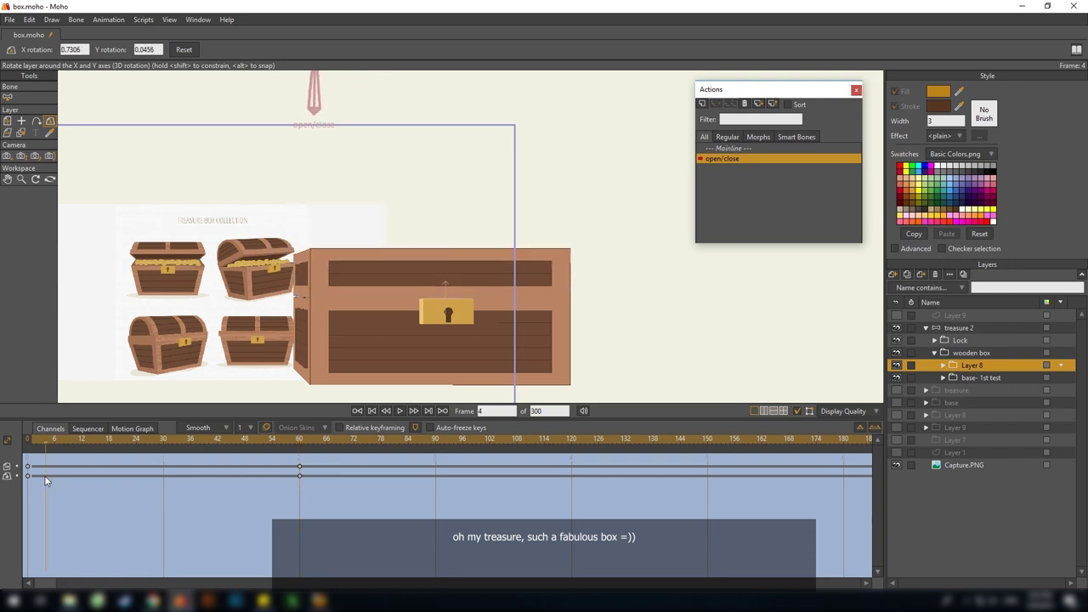
click(983, 329)
double_click(740, 151)
Check the depth calculations in the sticky note and duplicate the treasure 2 bone layer as a working copy
drag(446, 316, 478, 296)
click(960, 340)
scroll(484, 281, up, 3)
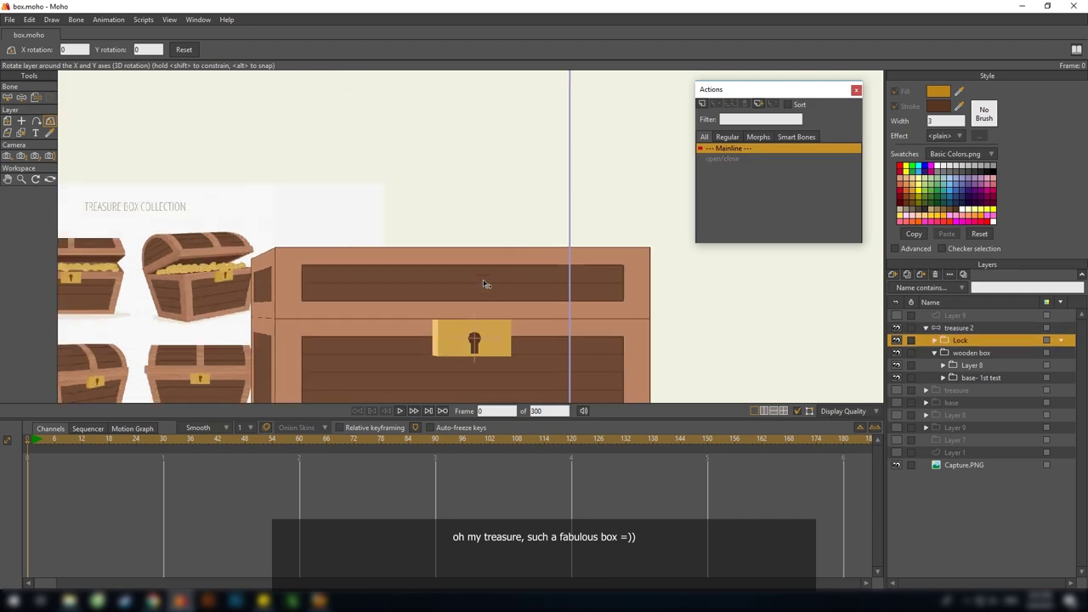
key(alt+Tab)
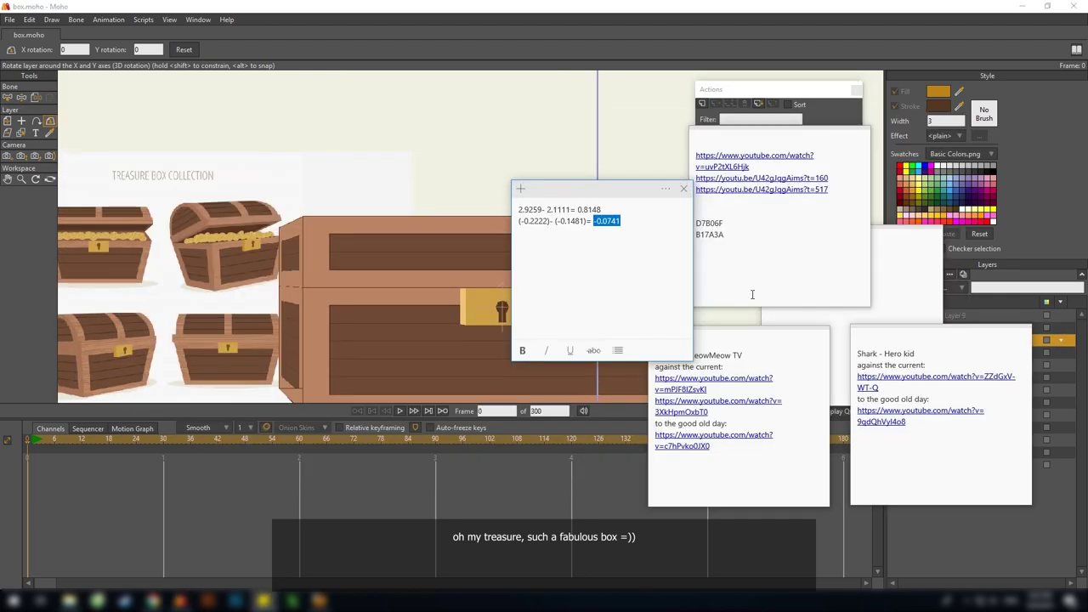
click(605, 245)
click(491, 304)
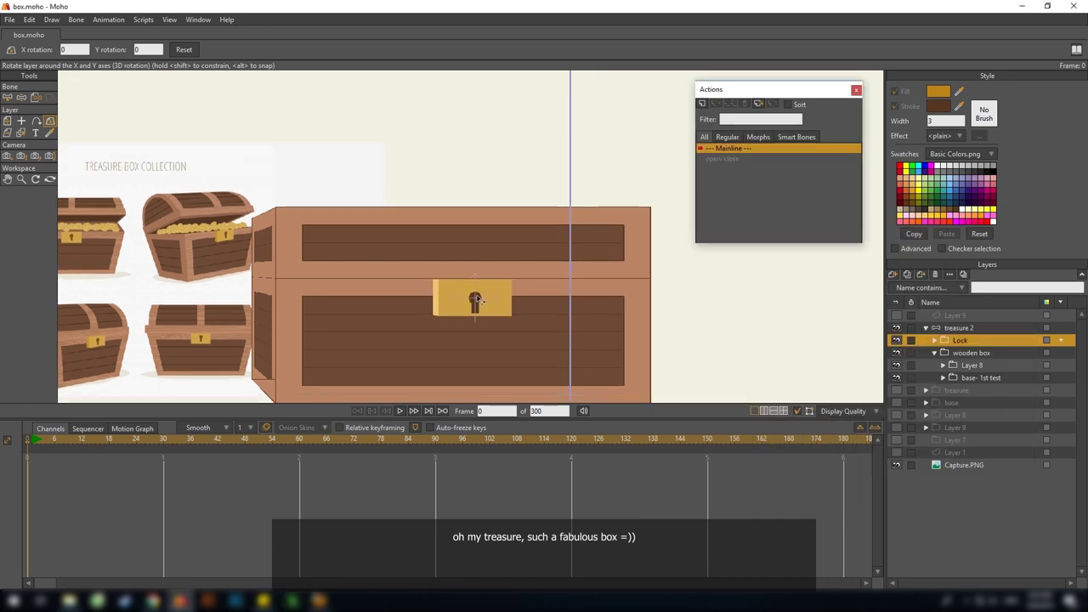
click(959, 328)
click(907, 274)
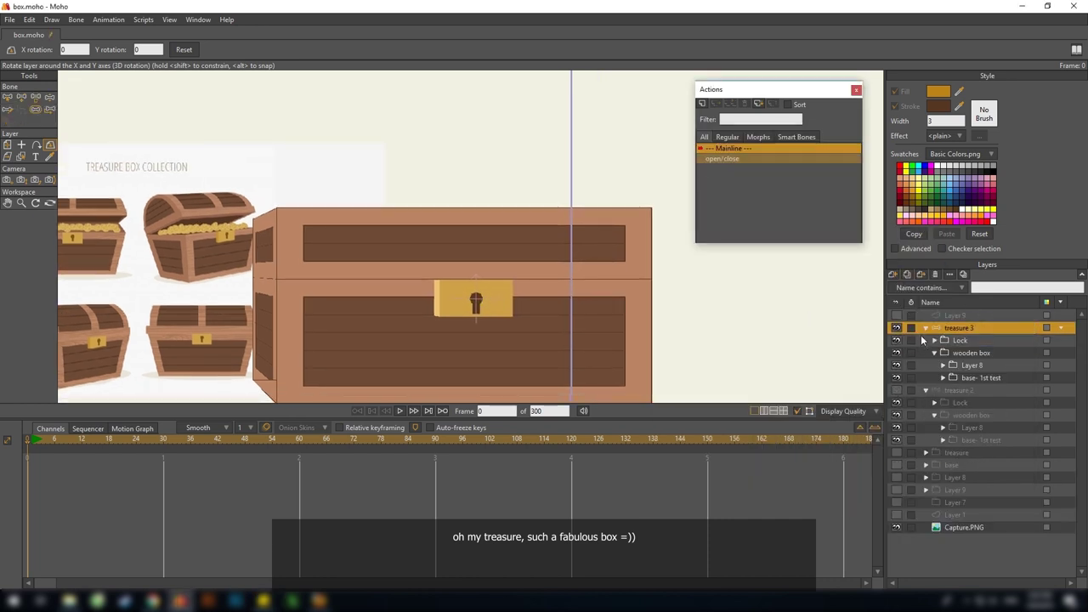
click(925, 391)
Calculate 0.8148 + 0.0741 in the sticky note and copy the result for the Lock group
click(960, 340)
scroll(489, 270, up, 1)
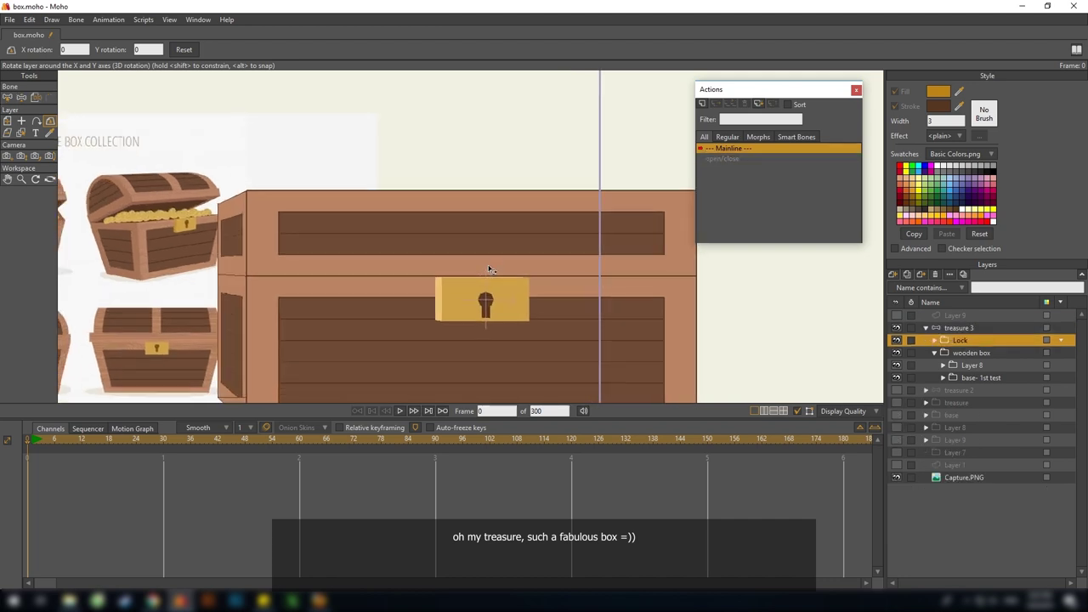
click(265, 601)
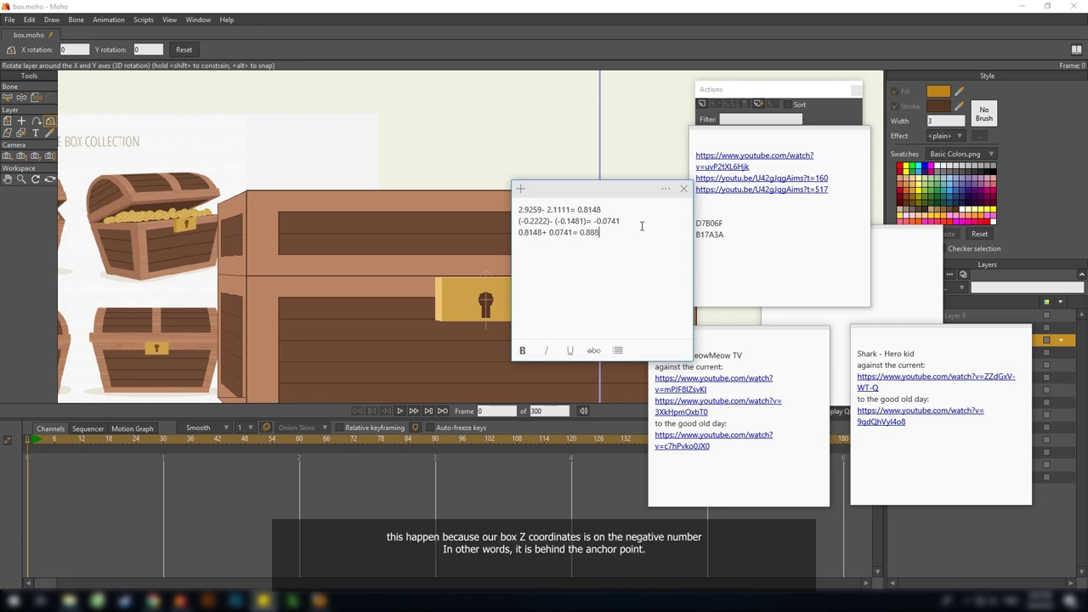
double_click(591, 233)
Set the Lock group's Z position to 0.8889 and change it to -0.8889 to send it behind the chest
drag(388, 275, 451, 279)
key(m)
double_click(163, 51)
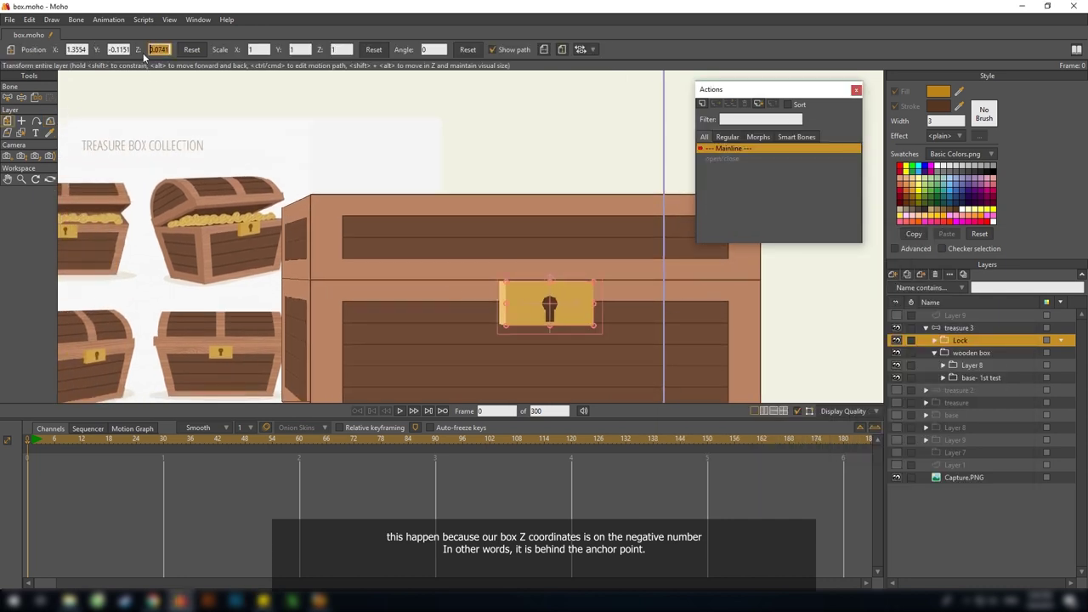
key(ctrl+v)
key(Return)
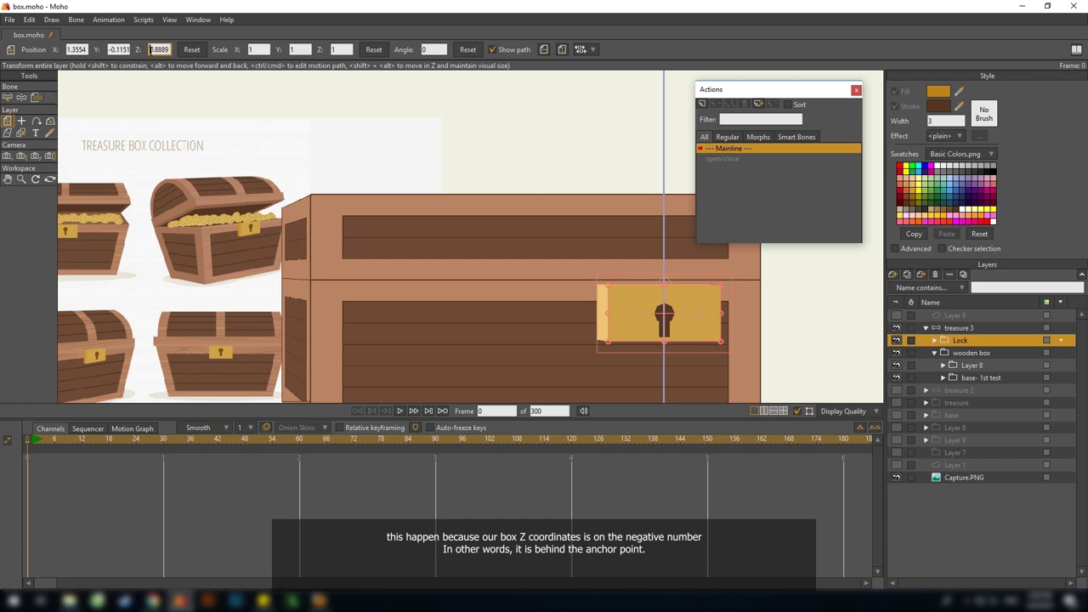
click(151, 50)
text(-)
key(Return)
drag(507, 255, 482, 274)
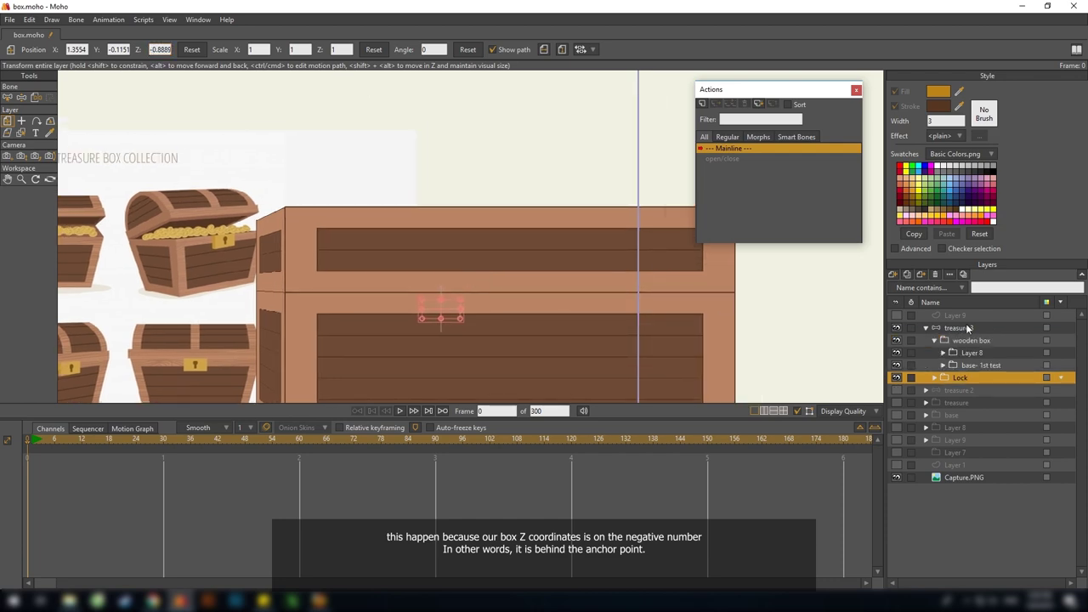
Rotate the treasure 3 layer in 3D to inspect the lock's depth relative to the chest
click(987, 327)
scroll(523, 311, down, 3)
click(50, 145)
drag(289, 281, 173, 441)
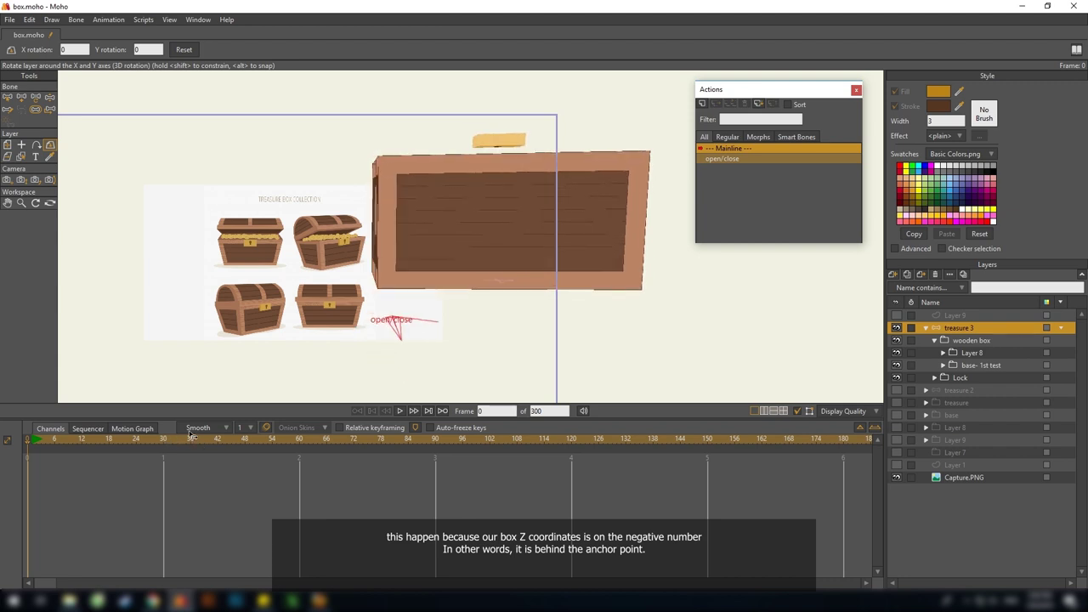
Set the Lock group's Z position to 0 and examine where it lies against the chest
drag(960, 377, 969, 341)
click(160, 50)
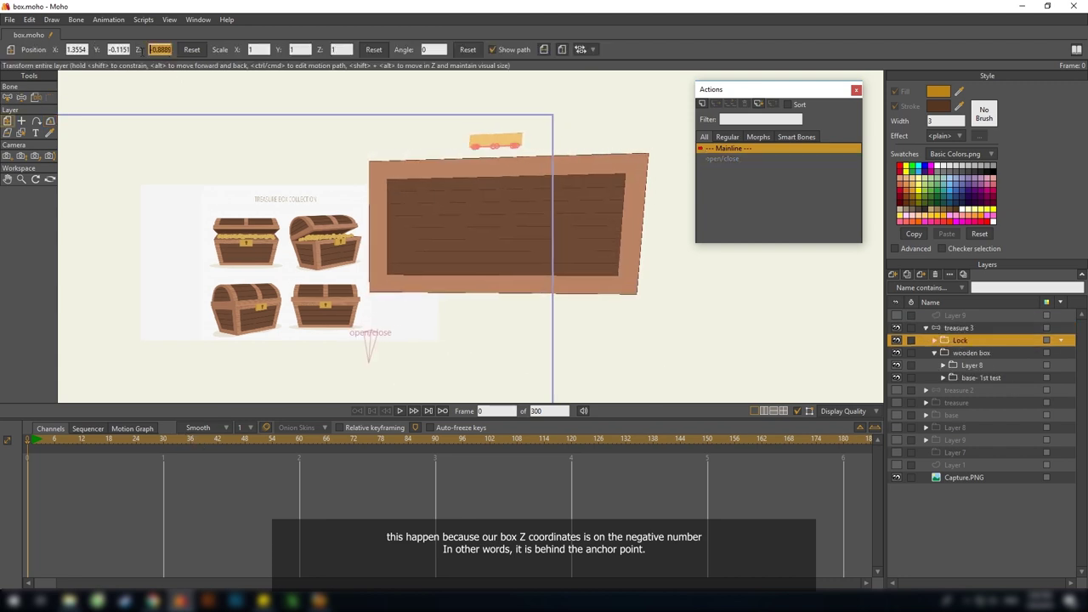
text(0)
key(Return)
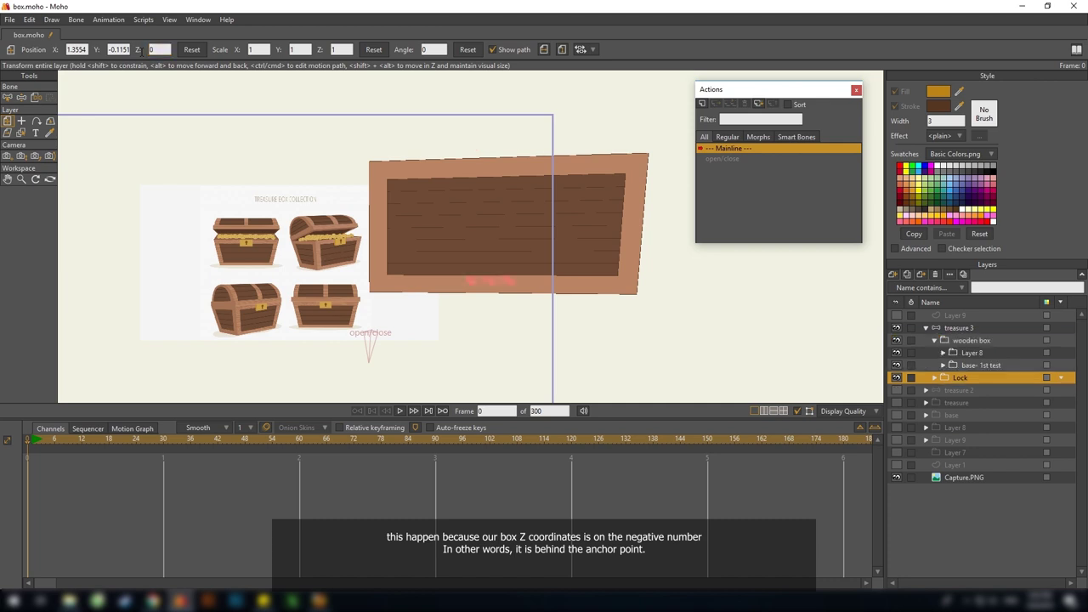
drag(467, 240, 396, 380)
scroll(347, 107, up, 2)
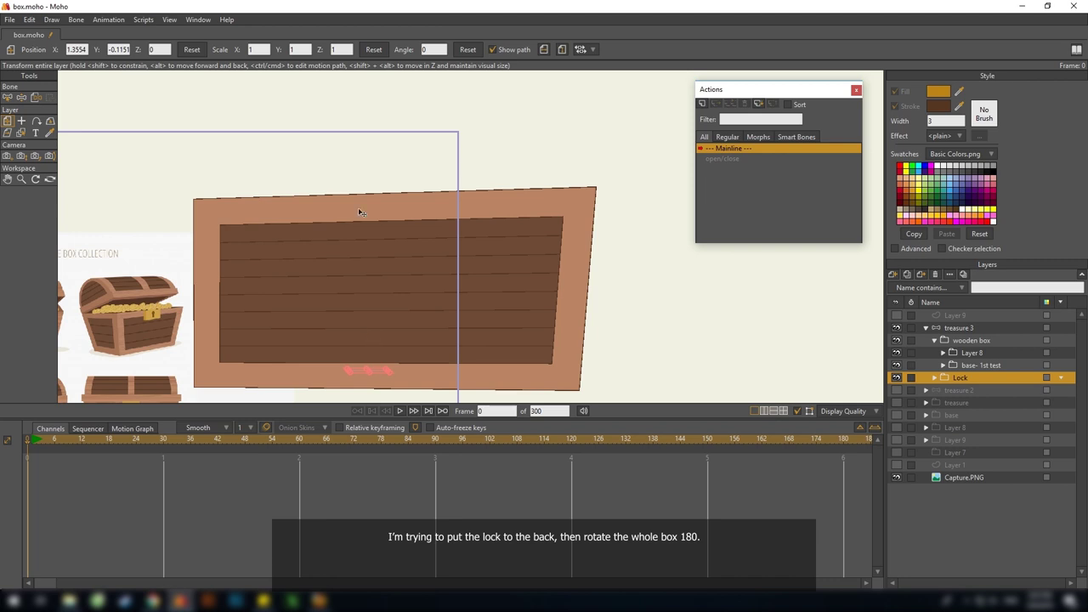
Copy 0.8148 from the sticky note and set the Lock group's Z position to -0.8148
key(alt+Tab)
drag(602, 210, 584, 213)
key(ctrl+c)
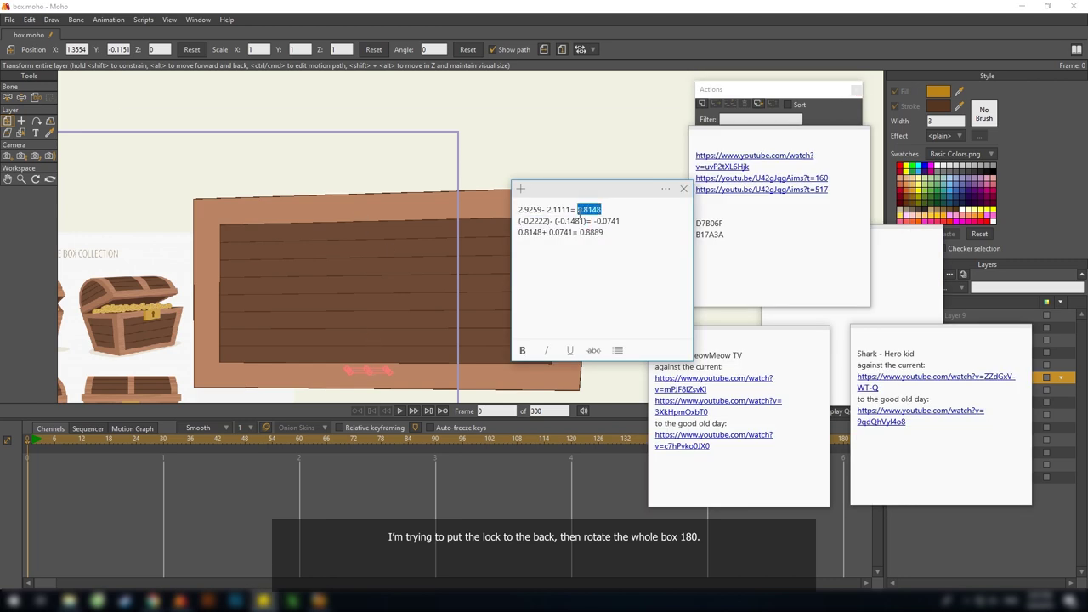
key(alt+Tab)
click(154, 49)
key(ctrl+v)
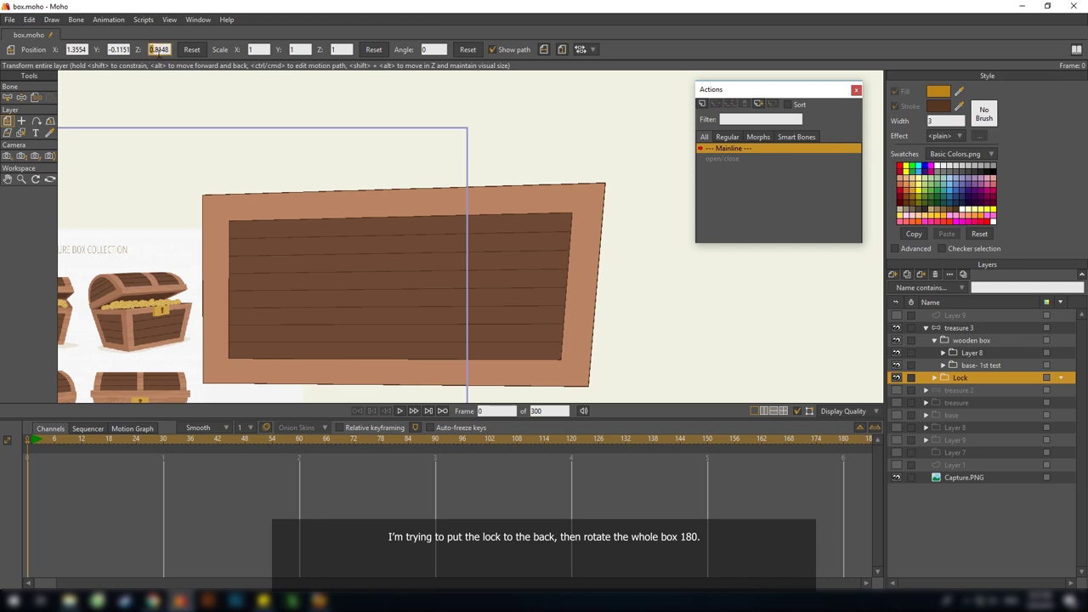
text(-)
key(Return)
drag(451, 227, 446, 245)
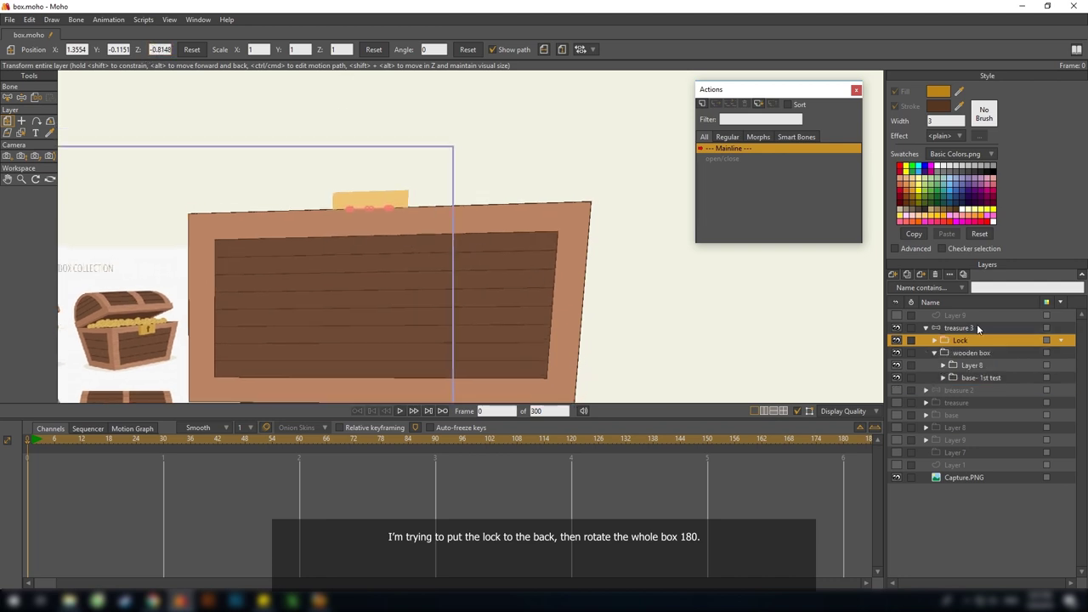
Rotate the treasure 3 layer in 3D by about 100 degrees on X to inspect the chest with its moved lock
click(973, 328)
scroll(295, 250, down, 1)
scroll(295, 250, down, 1)
click(51, 145)
drag(204, 260, 558, 321)
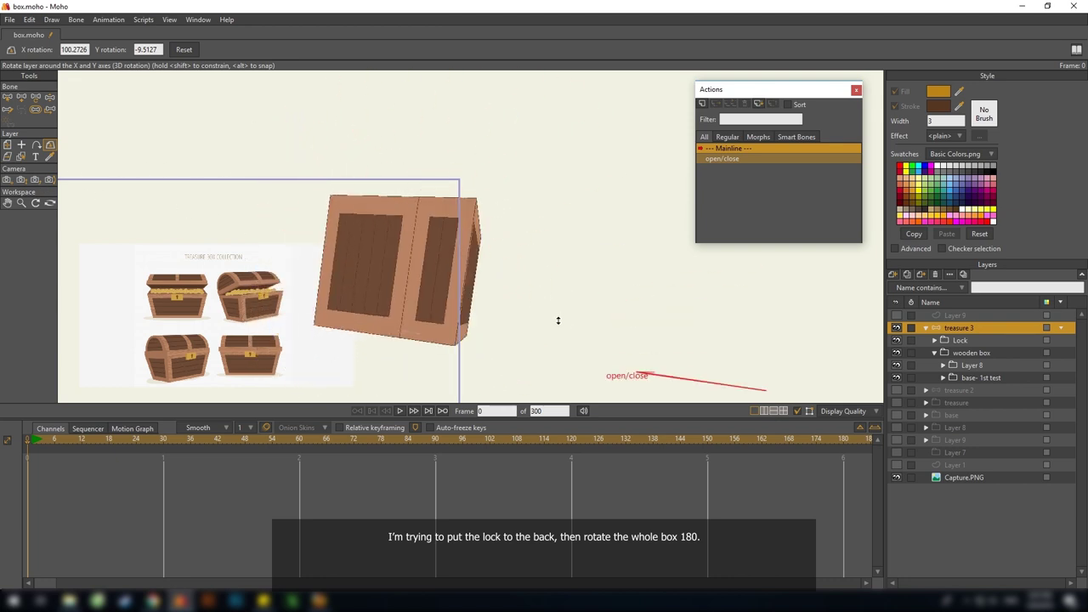
Delete the treasure 3 layer and show the green Layer 9 together with treasure 2
click(935, 276)
click(927, 329)
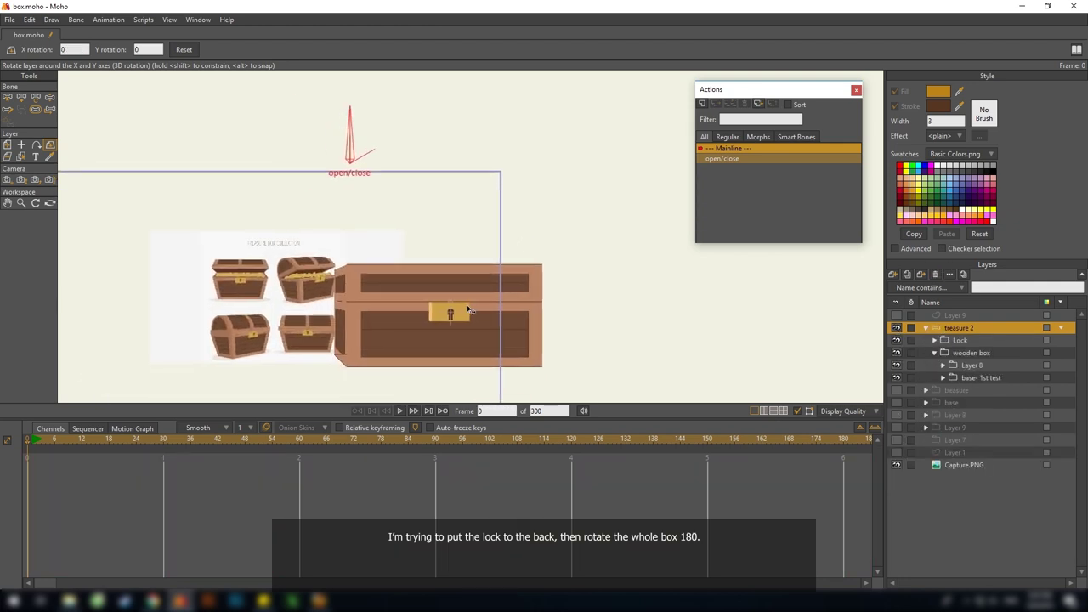
click(926, 328)
click(897, 316)
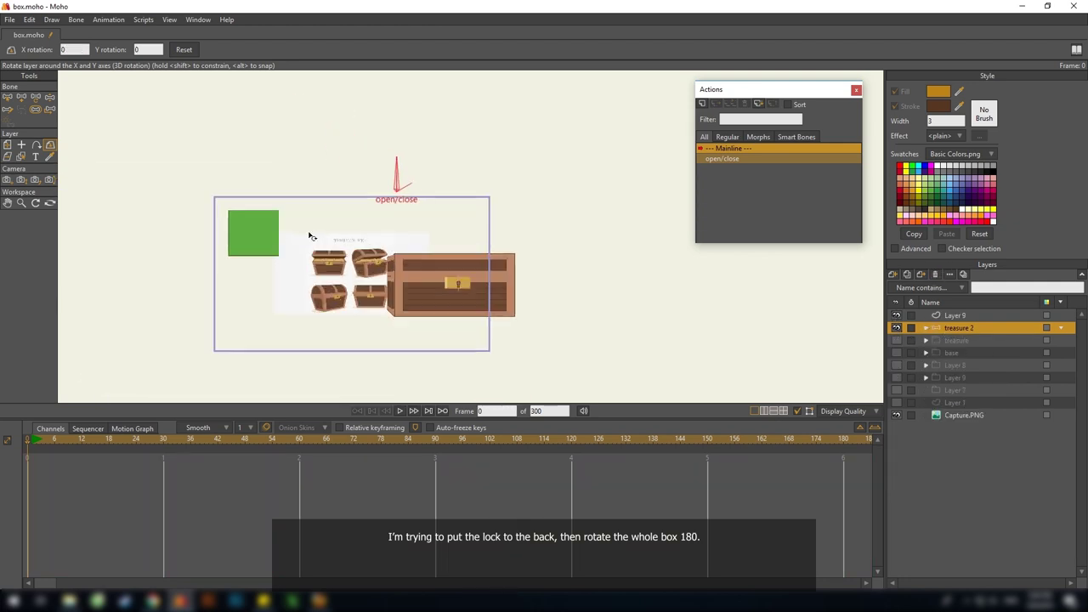
Enlarge the green rectangle in Layer 9 to several times its size beside the chest as a depth reference
click(219, 236)
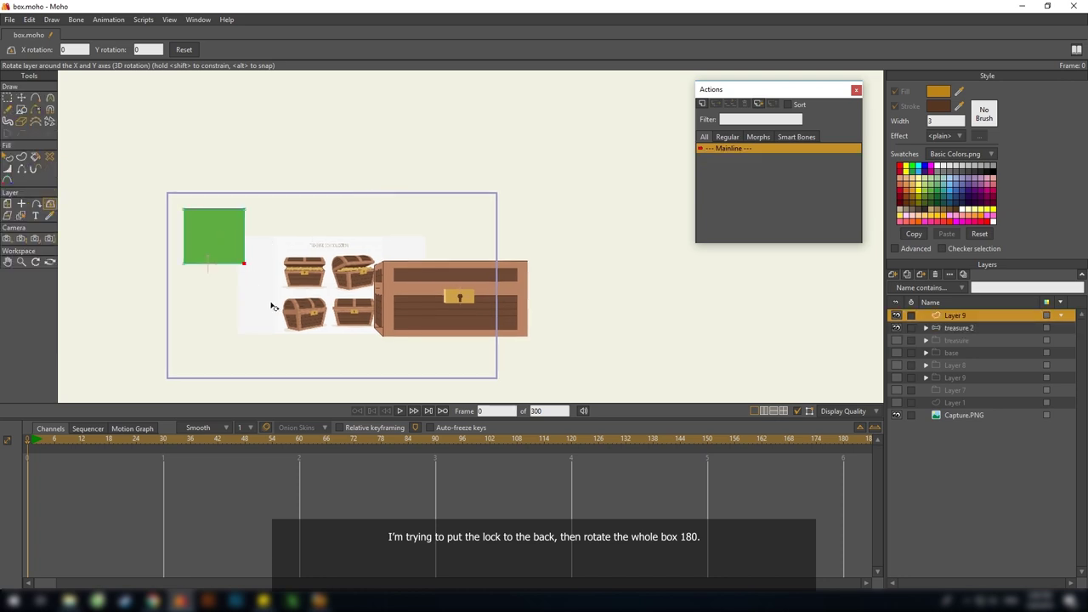
key(t)
drag(231, 253, 283, 293)
scroll(295, 272, down, 2)
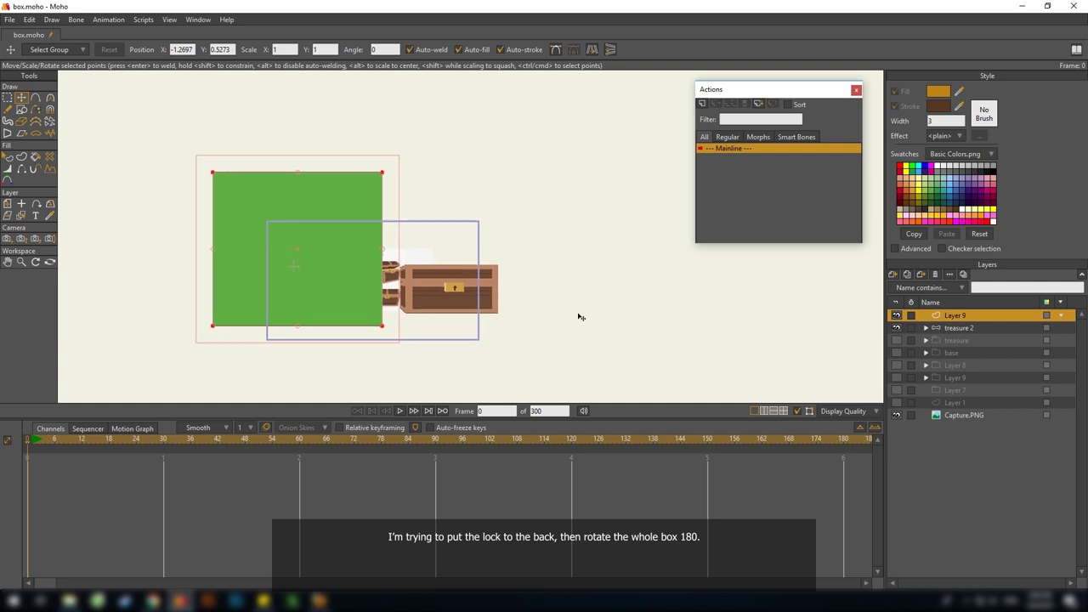
Orbit and track the camera until the green shape appears edge-on, and compare its depth with the chest's
click(51, 238)
drag(311, 226, 409, 340)
key(4)
key(5)
key(7)
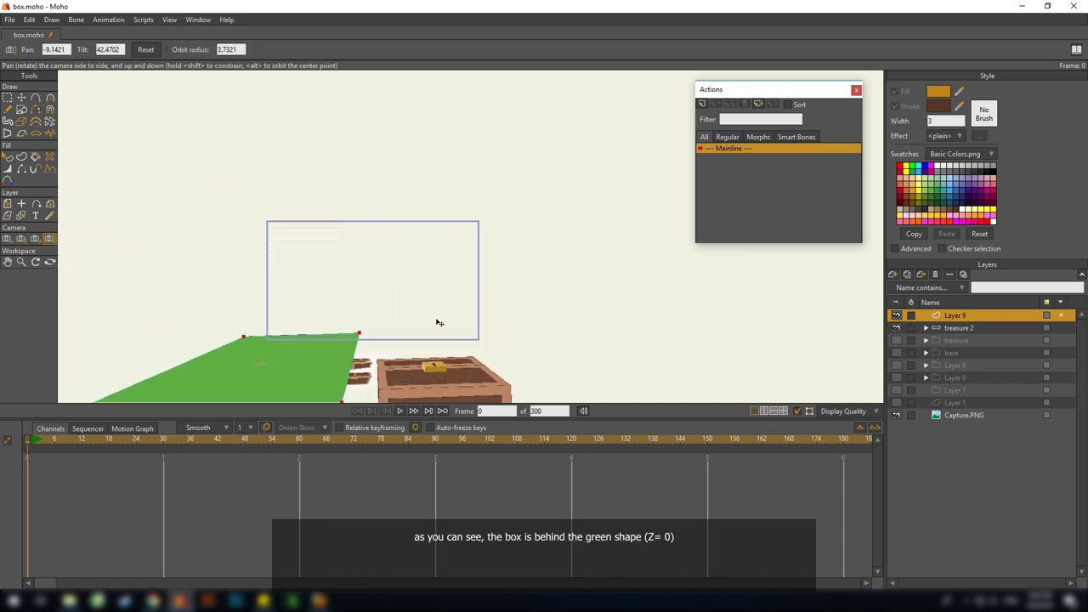
key(4)
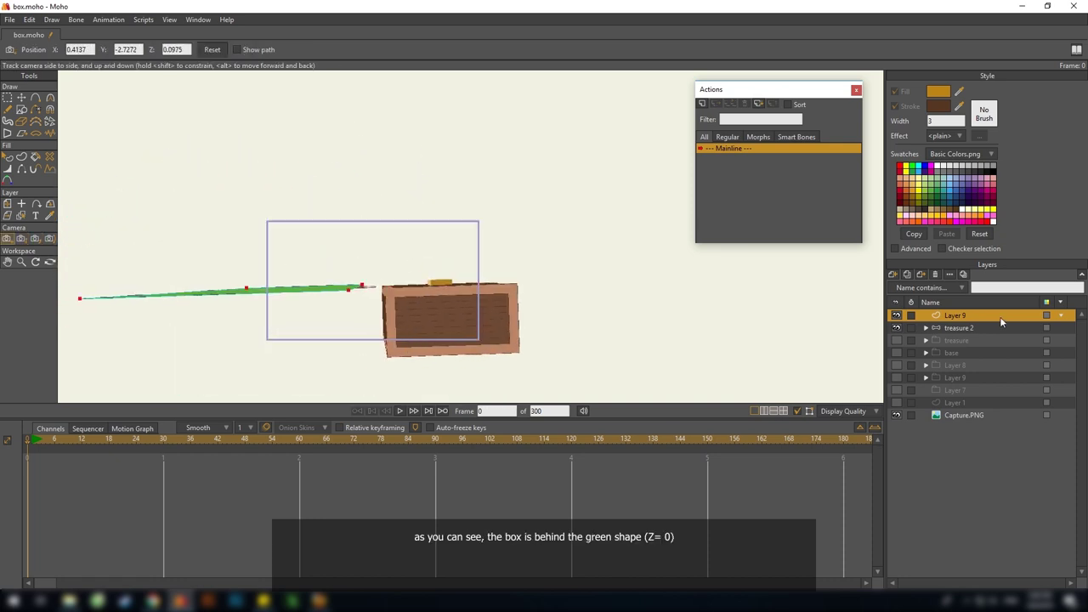
Group the Lock and wooden box layers of treasure 2 into a new folder
click(961, 327)
key(alt+Tab)
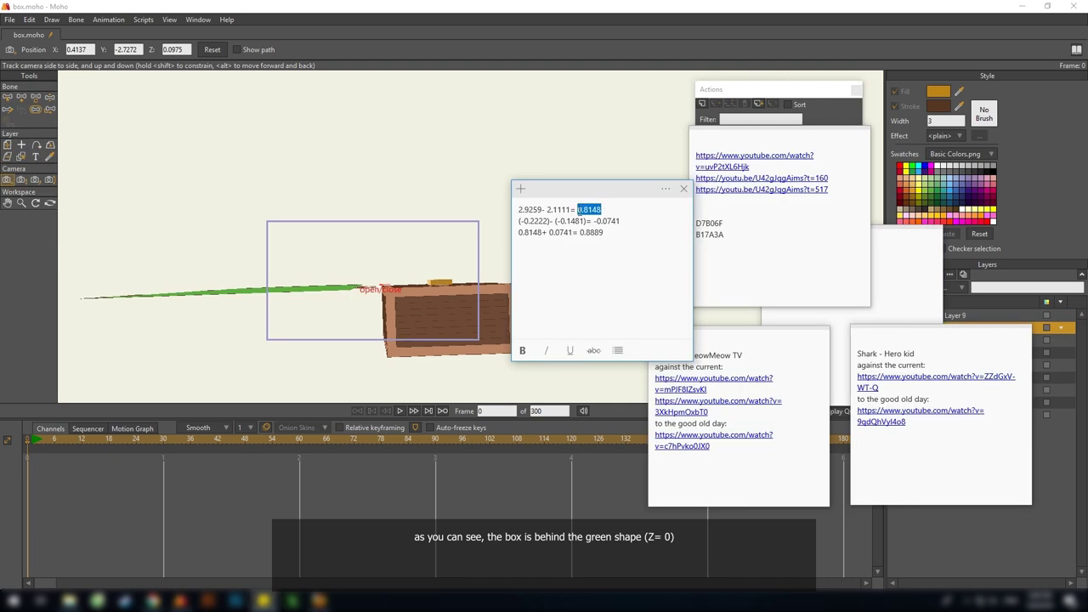
key(alt+Tab)
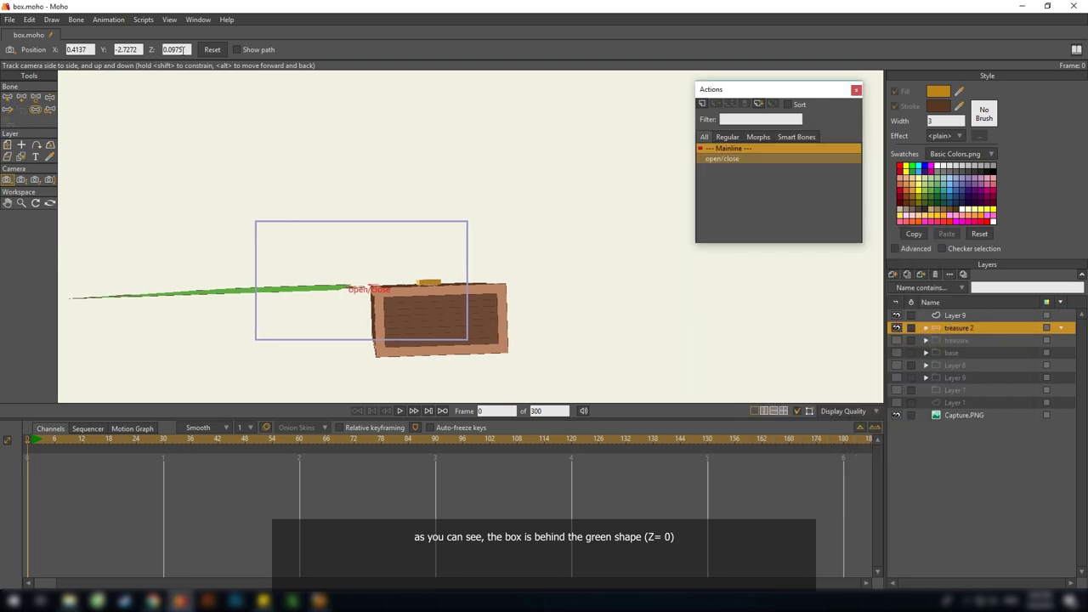
click(926, 328)
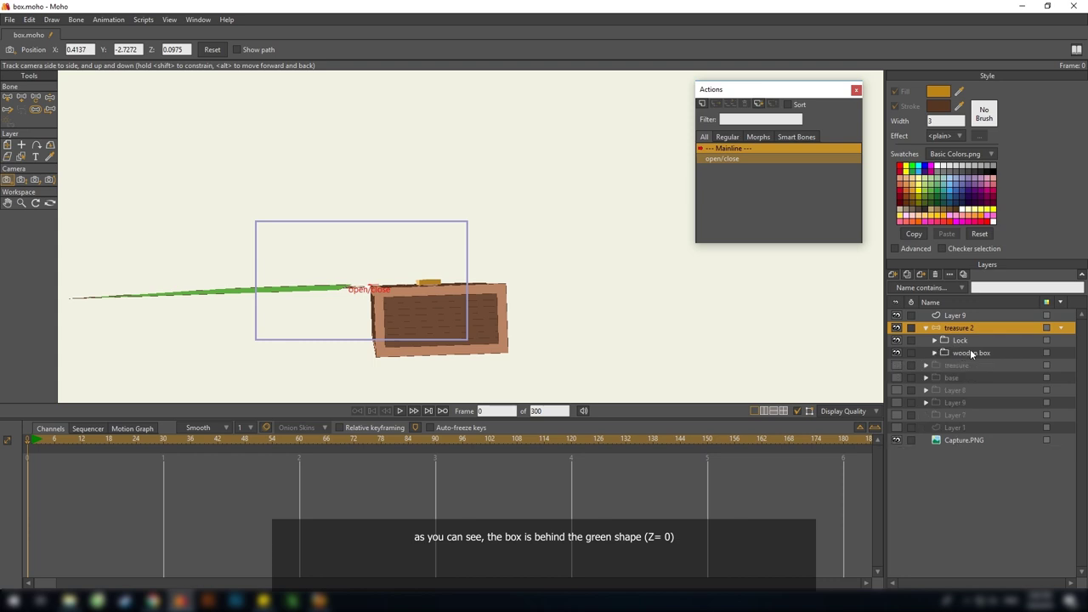
click(970, 340)
shift+click(970, 352)
right_click(969, 341)
click(995, 432)
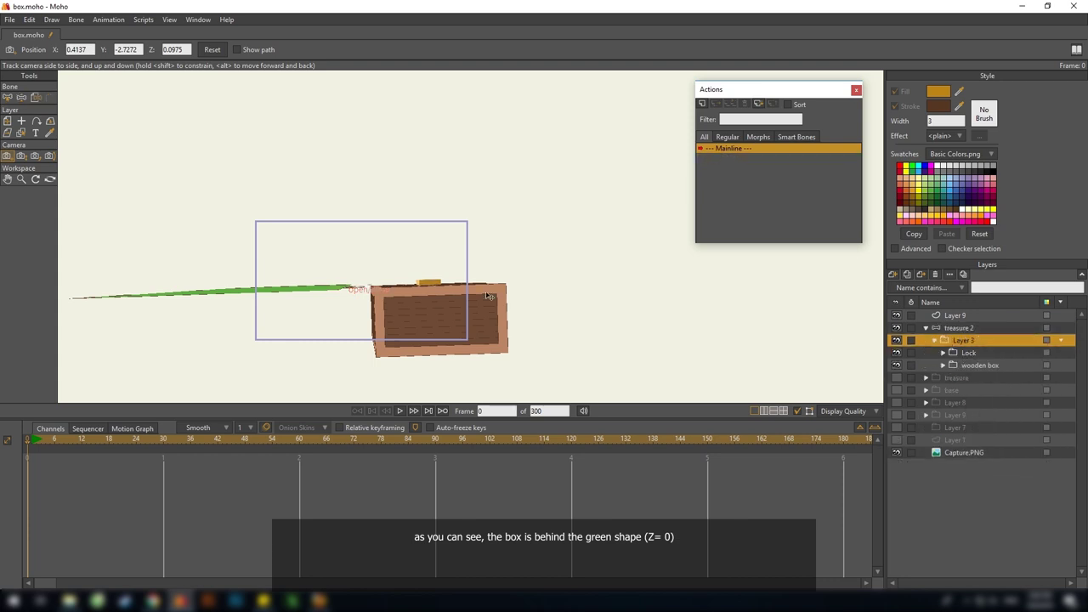
Set the new group's Z position to 0.8148 and check the chest's depth against the green shape
key(m)
double_click(153, 49)
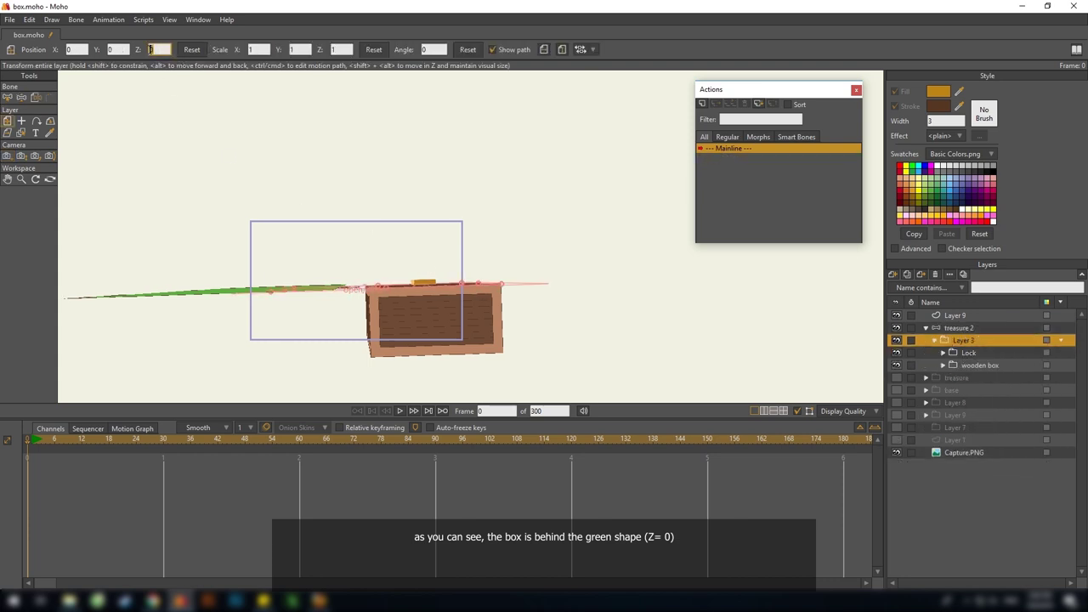
text(0.8148)
key(Return)
drag(425, 256, 425, 271)
click(972, 352)
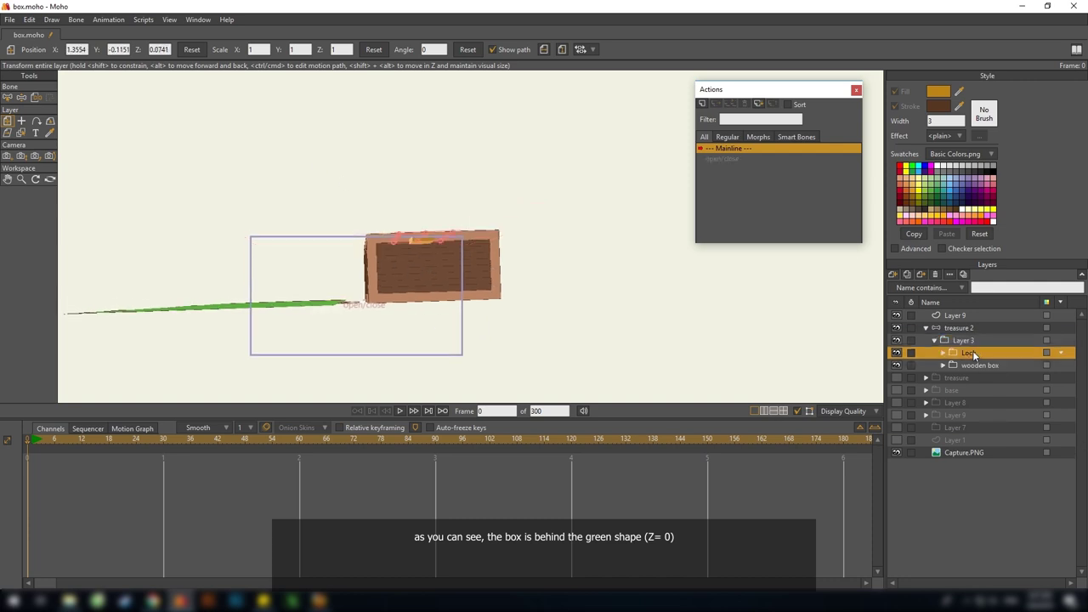
drag(366, 295, 363, 305)
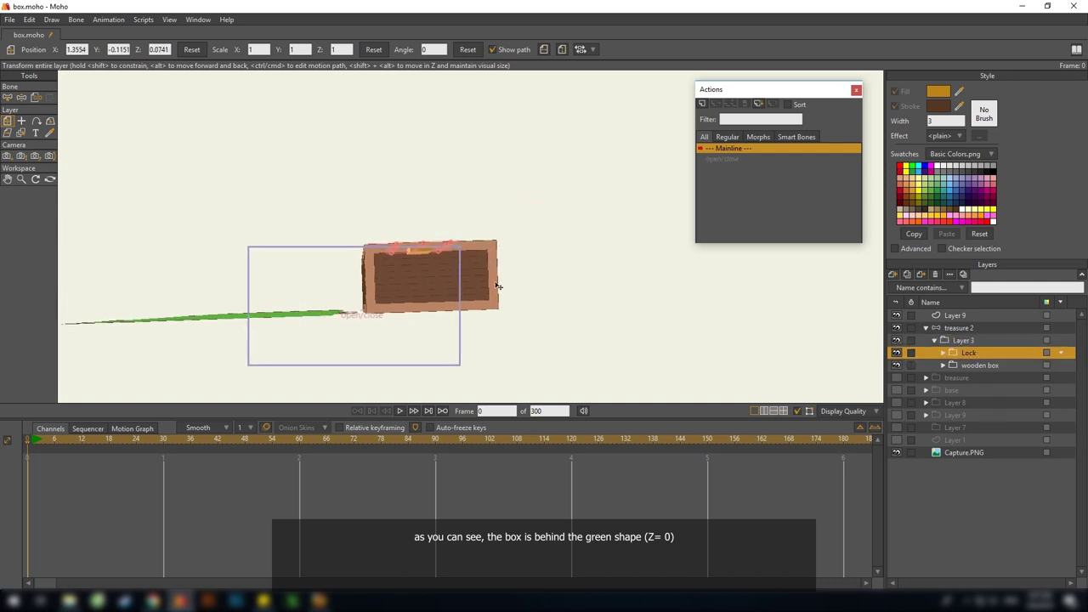
drag(839, 339, 866, 331)
Move Lock and wooden box back out of Layer 3 directly into treasure 2, and delete the empty group
shift+click(973, 364)
drag(972, 363, 971, 334)
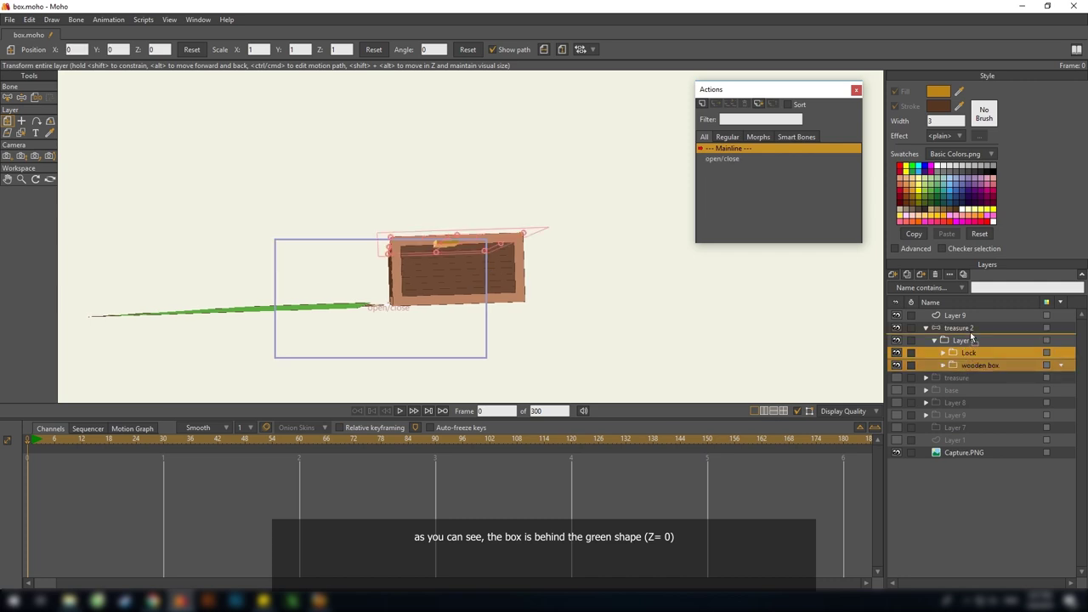
drag(972, 338, 972, 341)
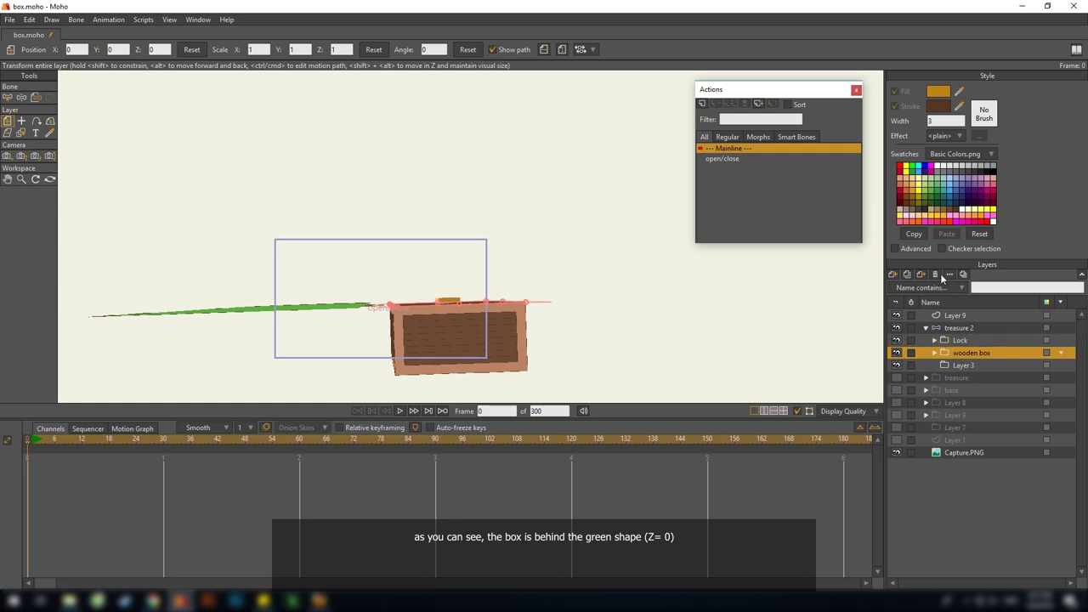
drag(580, 302, 591, 263)
scroll(620, 289, up, 2)
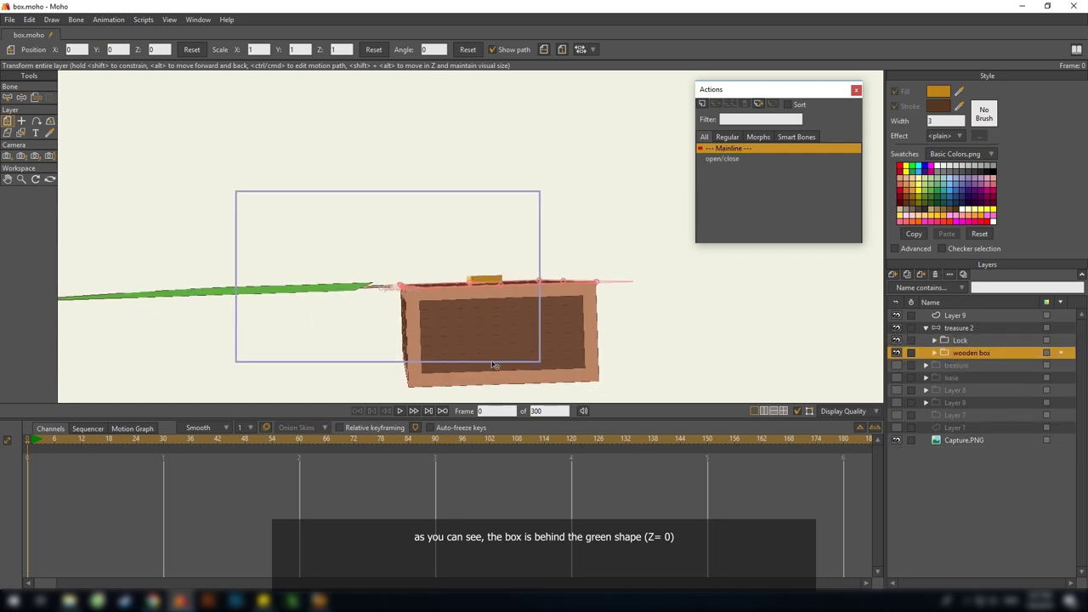
Set the treasure 2 layer's angle to 180 degrees after checking the base- 1st test group's position
click(936, 353)
click(969, 366)
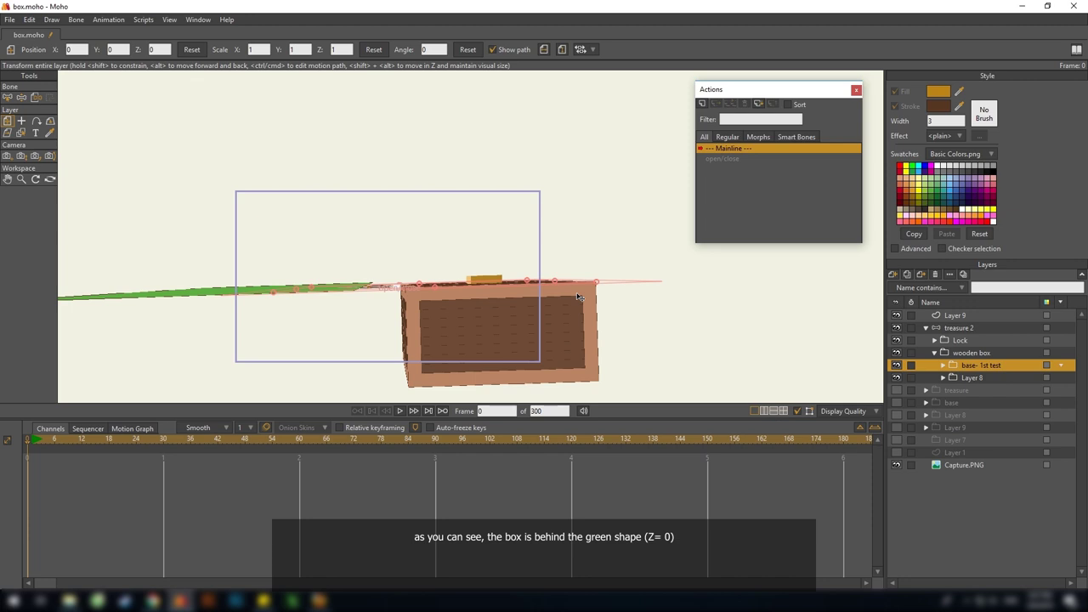
click(935, 353)
click(955, 329)
scroll(520, 284, down, 3)
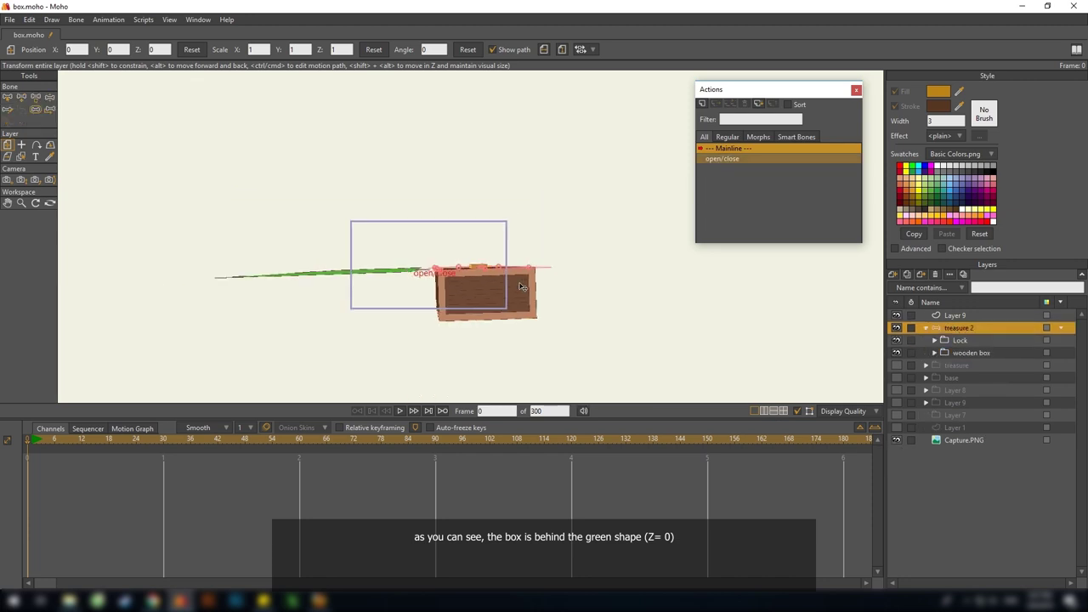
click(423, 49)
text(1)
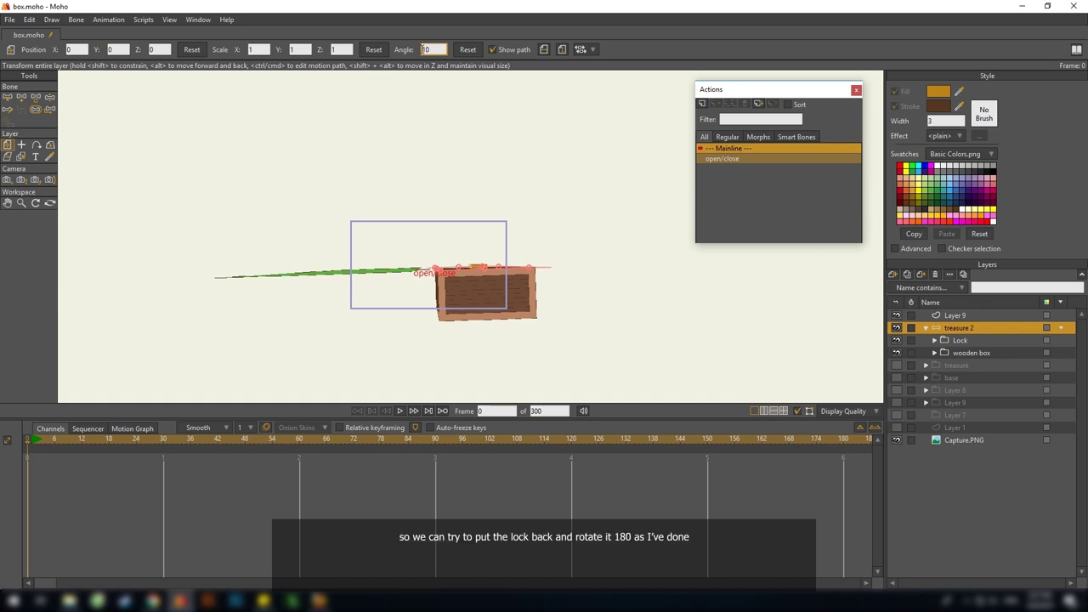
text(8)
key(Return)
drag(482, 240, 469, 233)
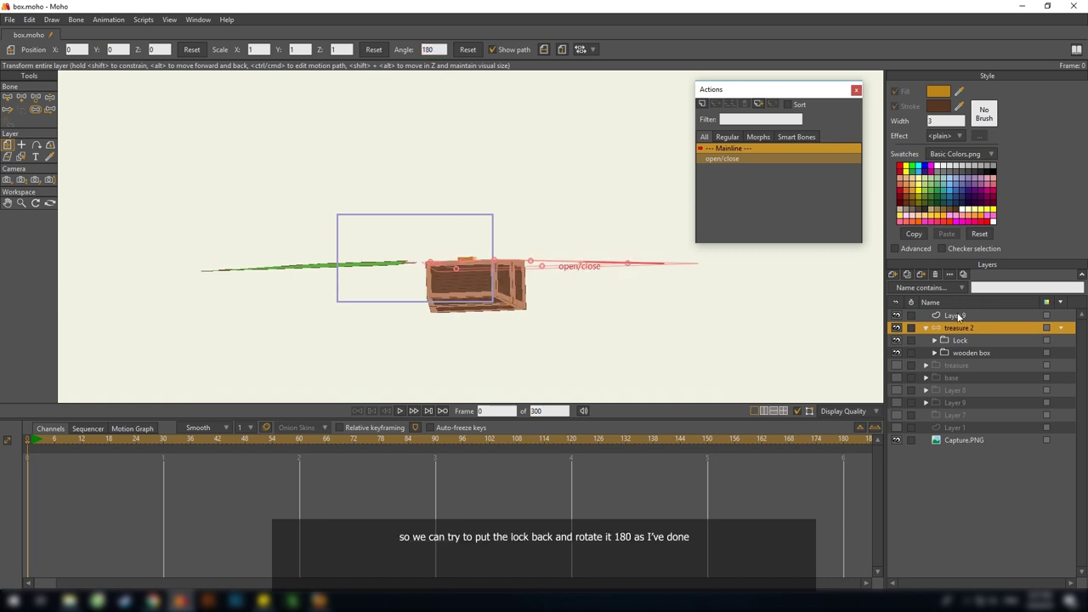
Return the treasure 2 layer's angle to 0 degrees
drag(434, 47, 348, 49)
text(0)
key(Return)
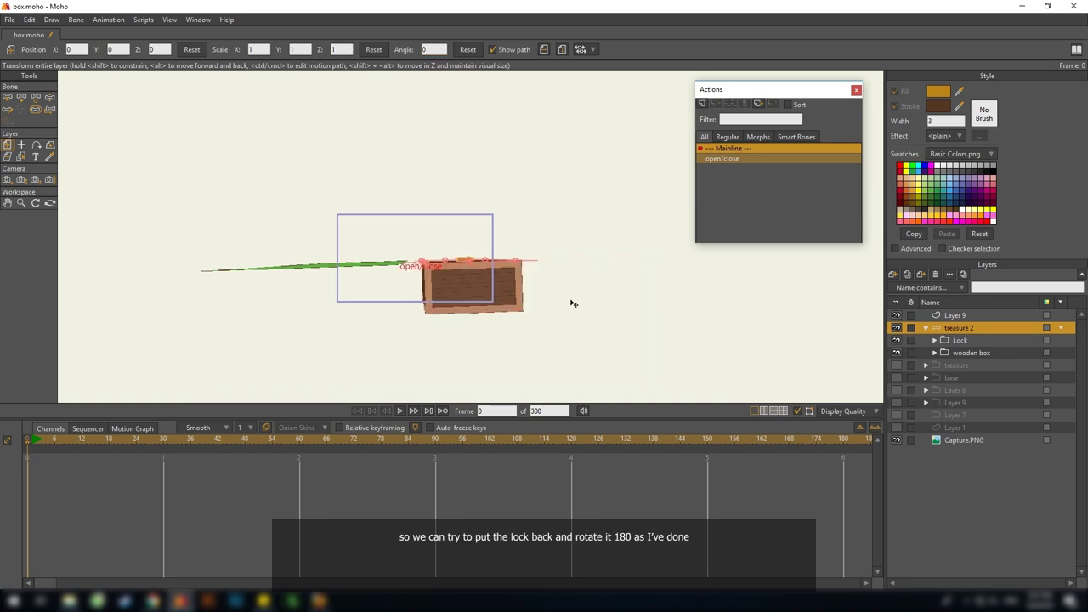
Reset the camera to its default front view
click(50, 146)
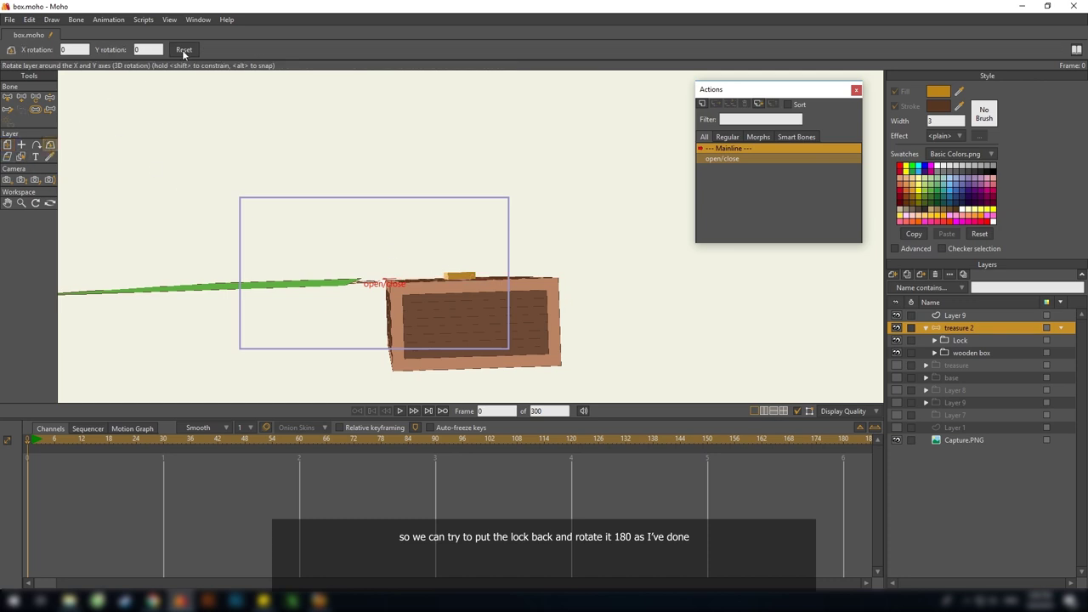
click(7, 180)
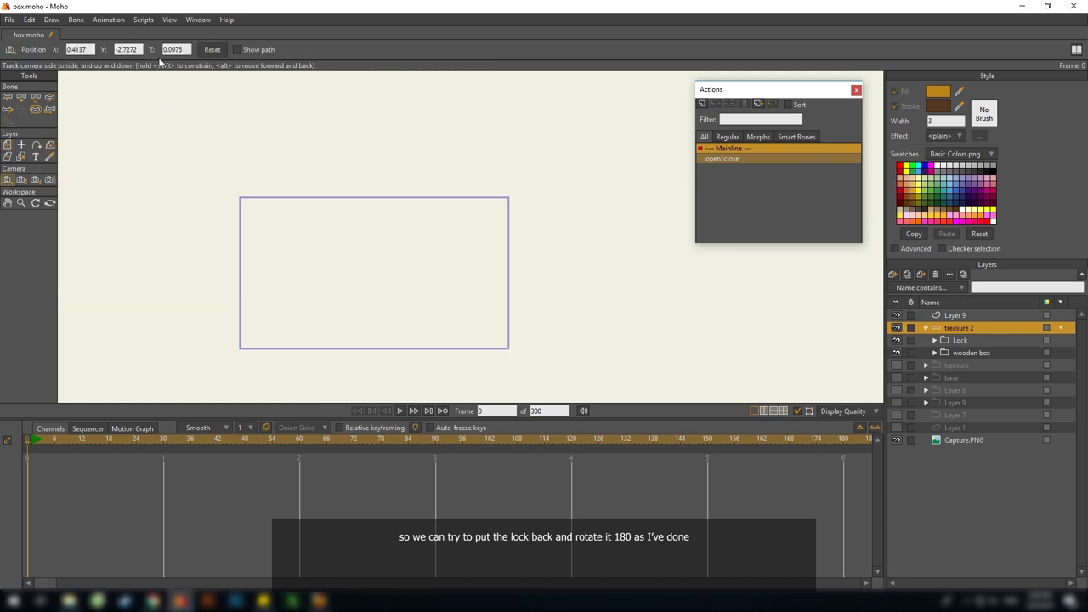
drag(293, 133, 419, 205)
Duplicate the treasure 2 layer, hide the original and save the file
click(926, 328)
click(907, 275)
scroll(497, 249, down, 2)
scroll(490, 268, up, 1)
mouse_move(485, 253)
mouse_down()
mouse_move(491, 268)
mouse_move(464, 260)
mouse_move(460, 243)
mouse_move(453, 267)
mouse_up()
key(ctrl+s)
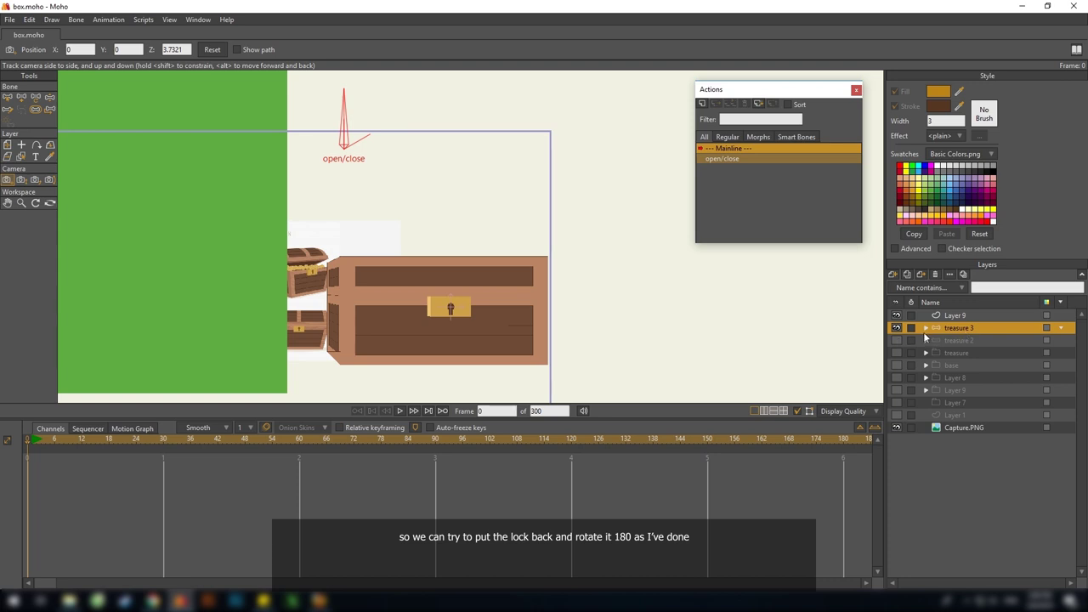
Rotate the treasure 3 layer in 3D to about 72 degrees on X and -5 degrees on Y
drag(492, 272, 498, 257)
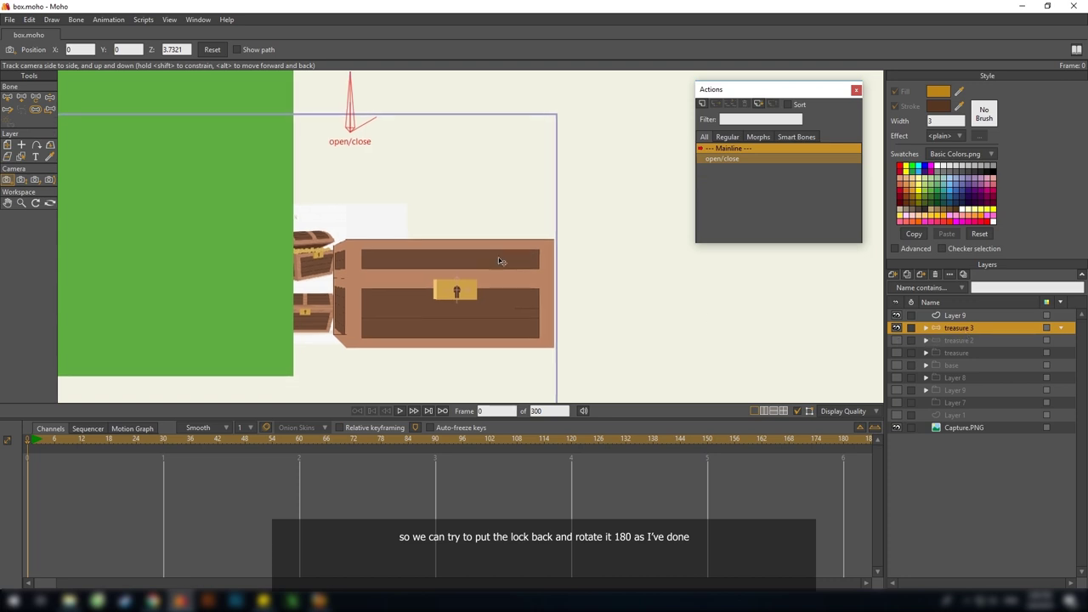
click(50, 145)
drag(435, 194, 390, 313)
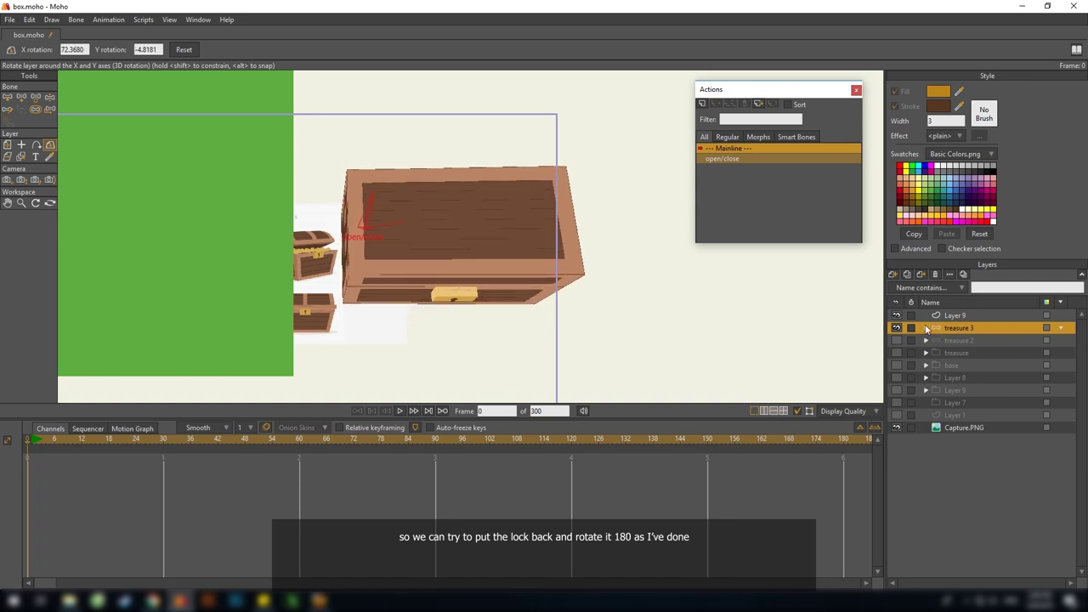
Set the Lock group's Z position in treasure 3 to 0.8148, the difference calculated in the sticky note
click(927, 328)
click(957, 340)
drag(472, 295, 469, 300)
key(m)
key(alt+Tab)
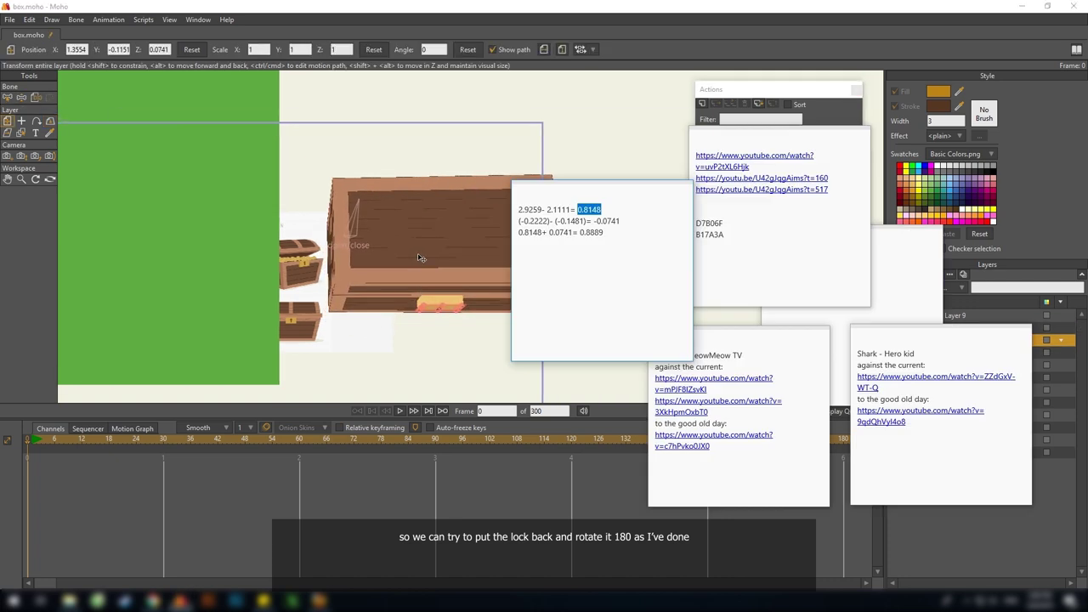
drag(367, 226, 357, 227)
drag(171, 49, 124, 49)
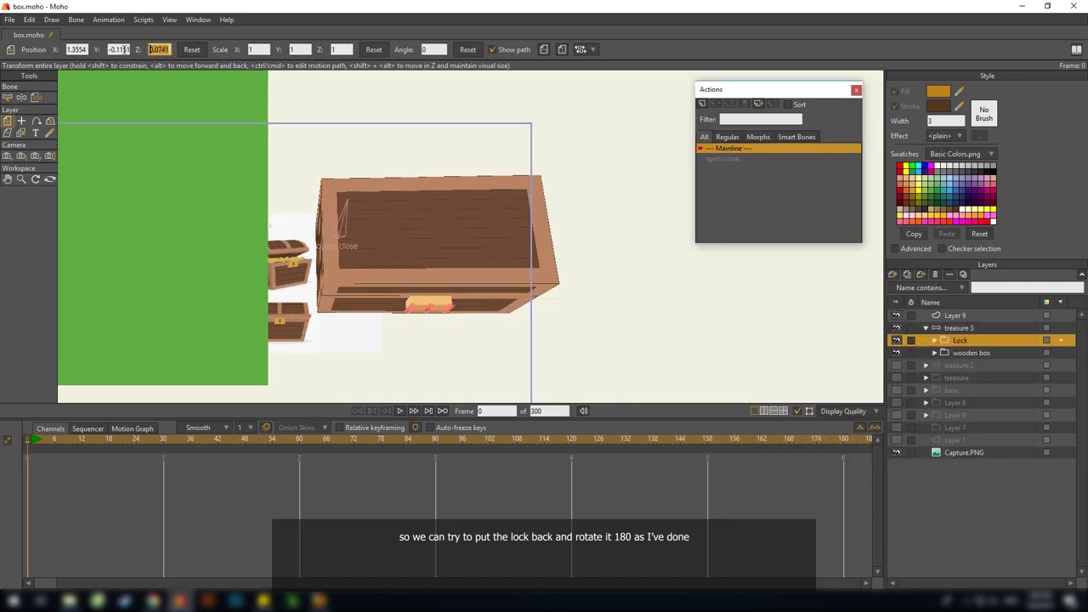
text(1)
key(Return)
drag(436, 191, 425, 218)
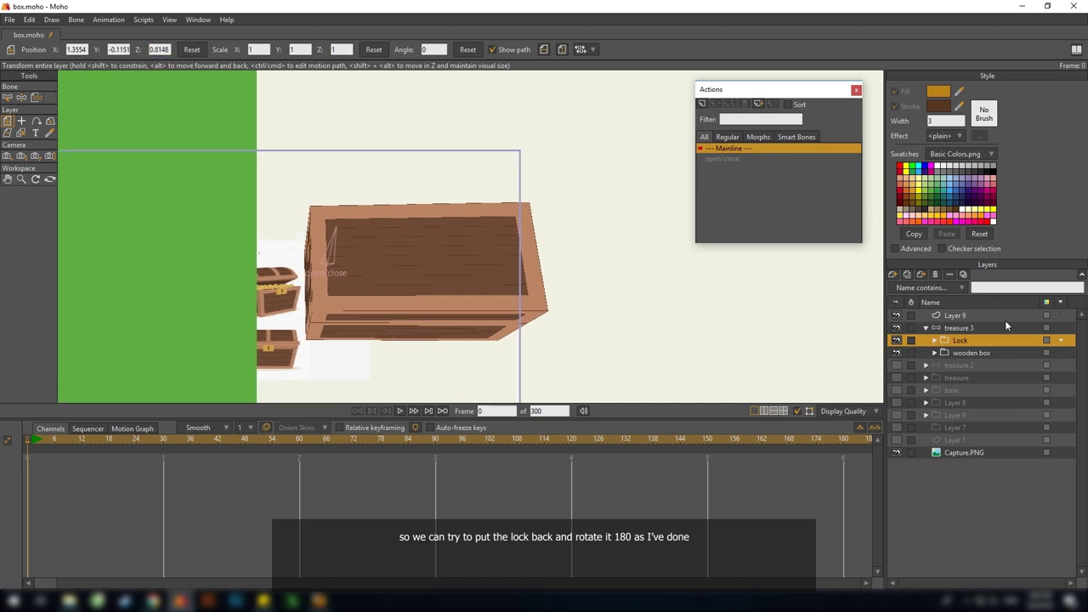
Rotate the treasure 3 layer further in 3D to look for the lock on the chest's opposite side
click(1050, 327)
click(50, 144)
drag(449, 170, 440, 244)
Change the Lock group's Z position to -0.8148 and check where it lies on the chest
click(960, 340)
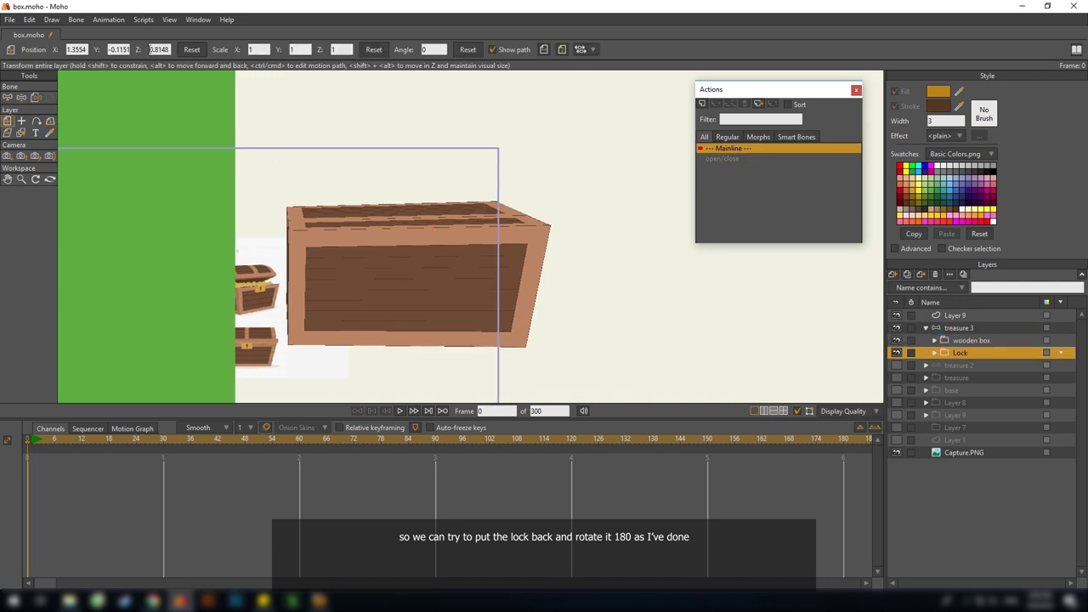
click(151, 49)
text(-)
key(Return)
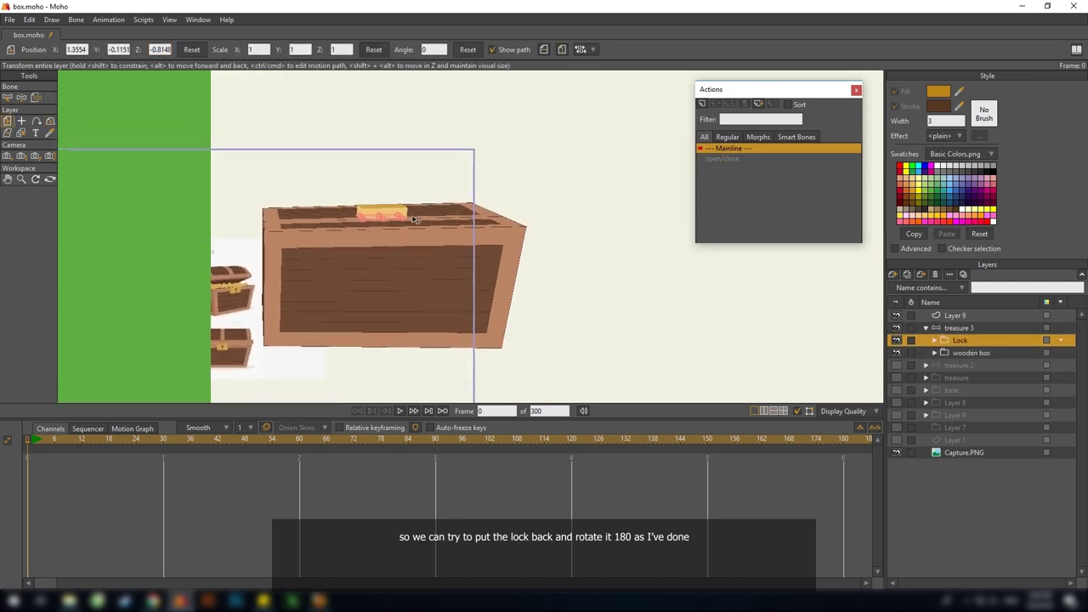
drag(390, 257, 385, 244)
In the Lock group, copy layer B's Z position of -0.0741 and apply it to Layer 9
click(935, 341)
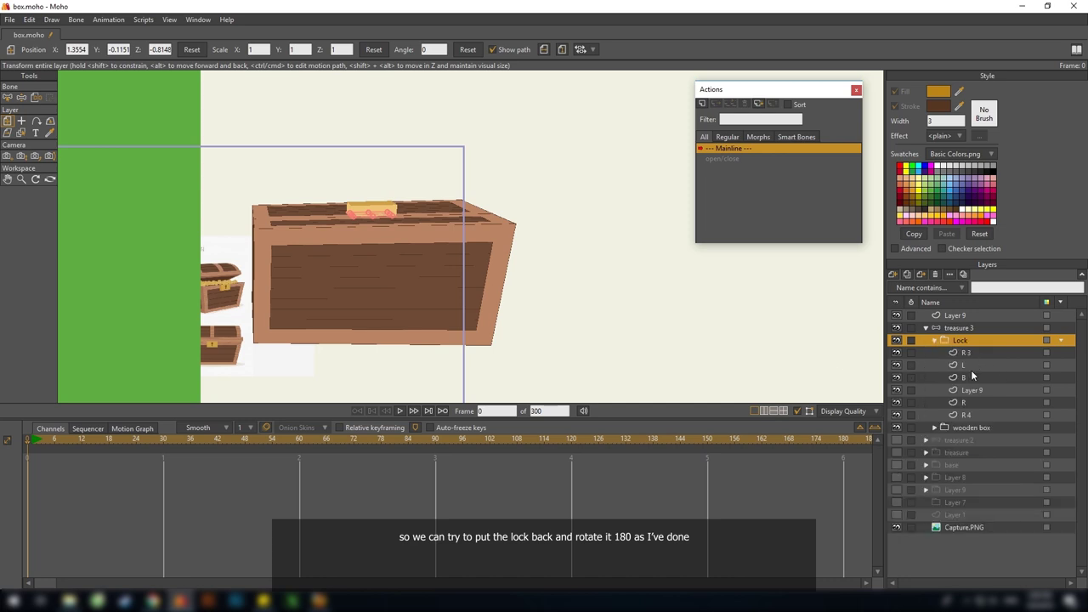
click(974, 391)
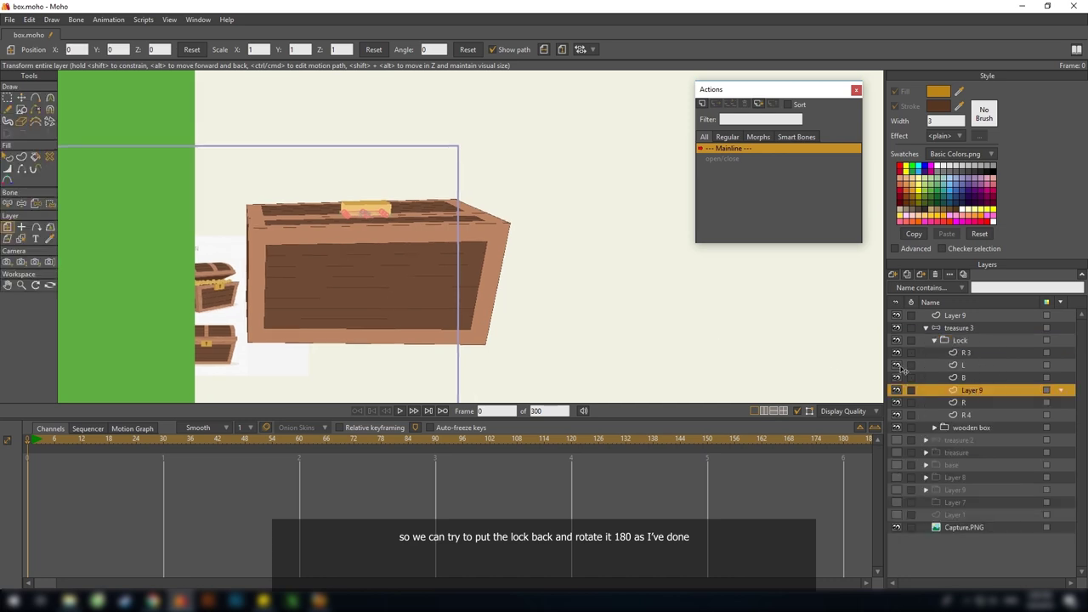
click(983, 379)
click(157, 48)
key(ctrl+c)
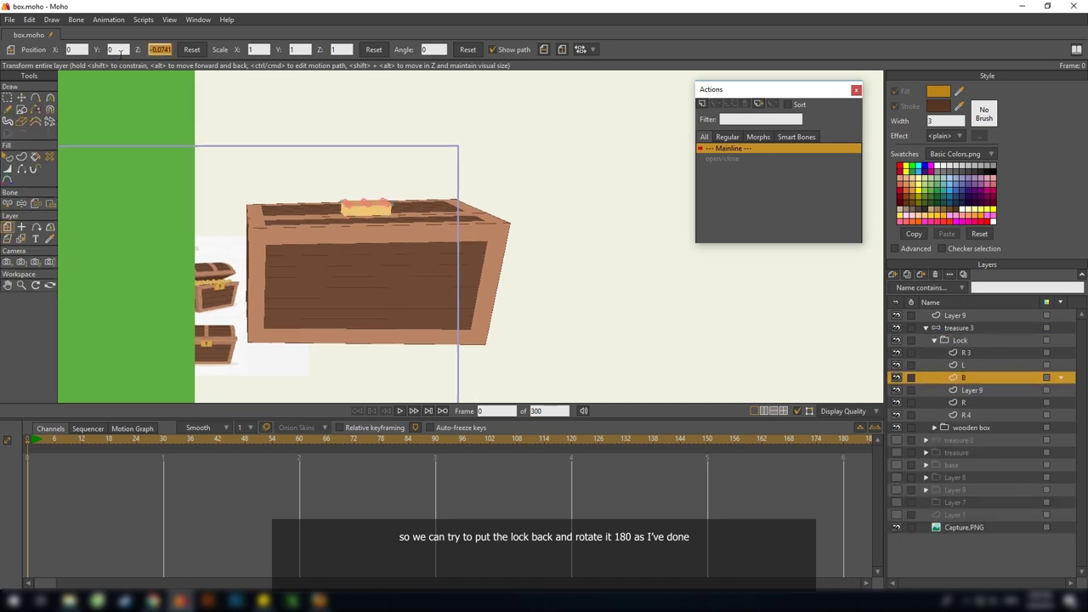
click(975, 391)
click(154, 49)
key(ctrl+v)
key(Return)
drag(514, 253, 513, 245)
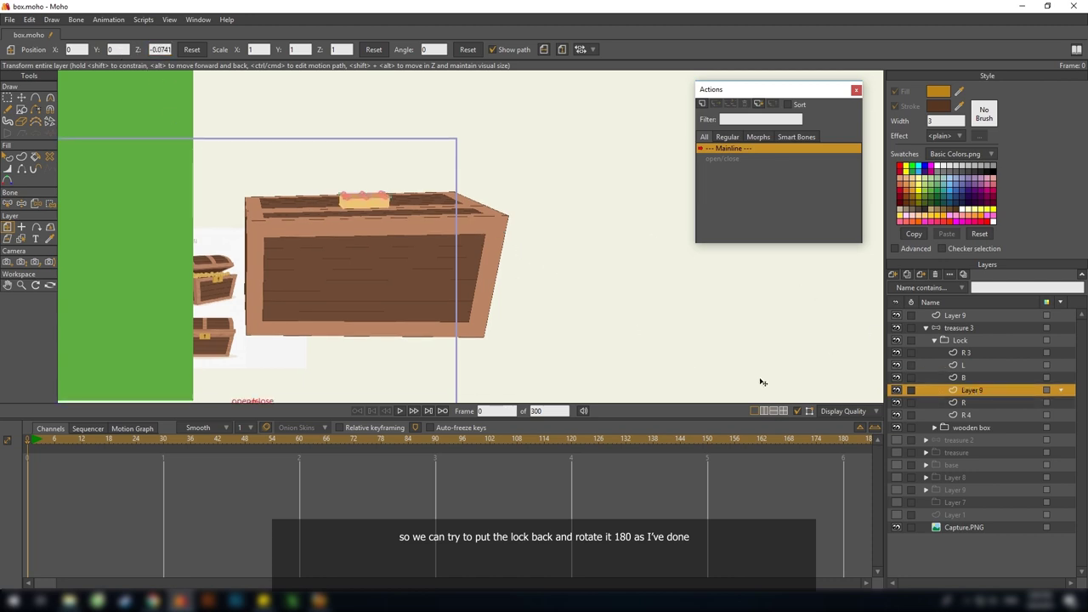
Set the Z position of layer B in the Lock group to 0
click(981, 380)
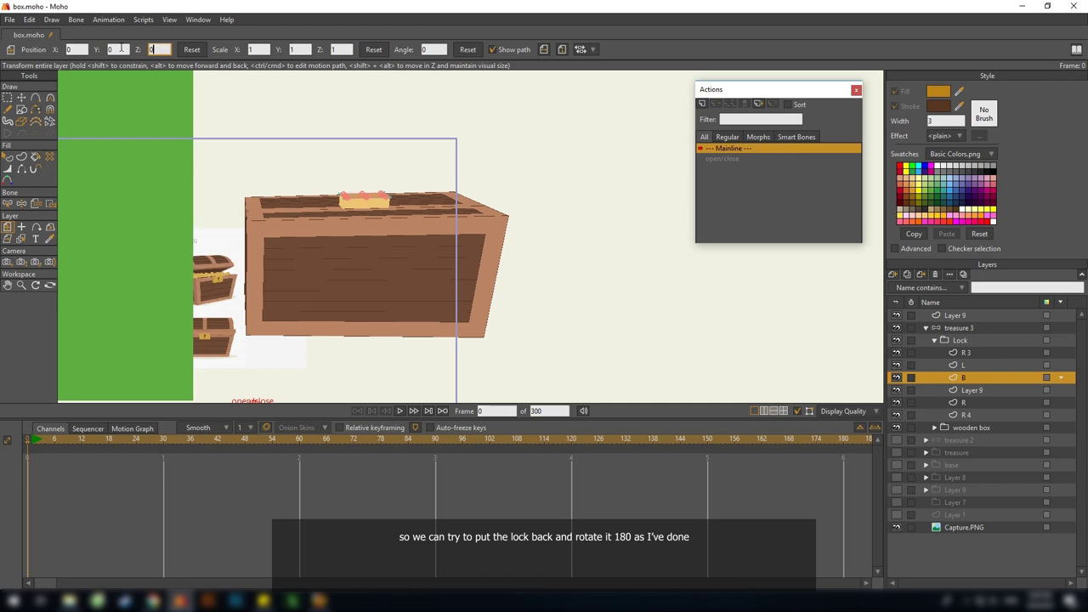
key(Return)
drag(352, 238, 339, 227)
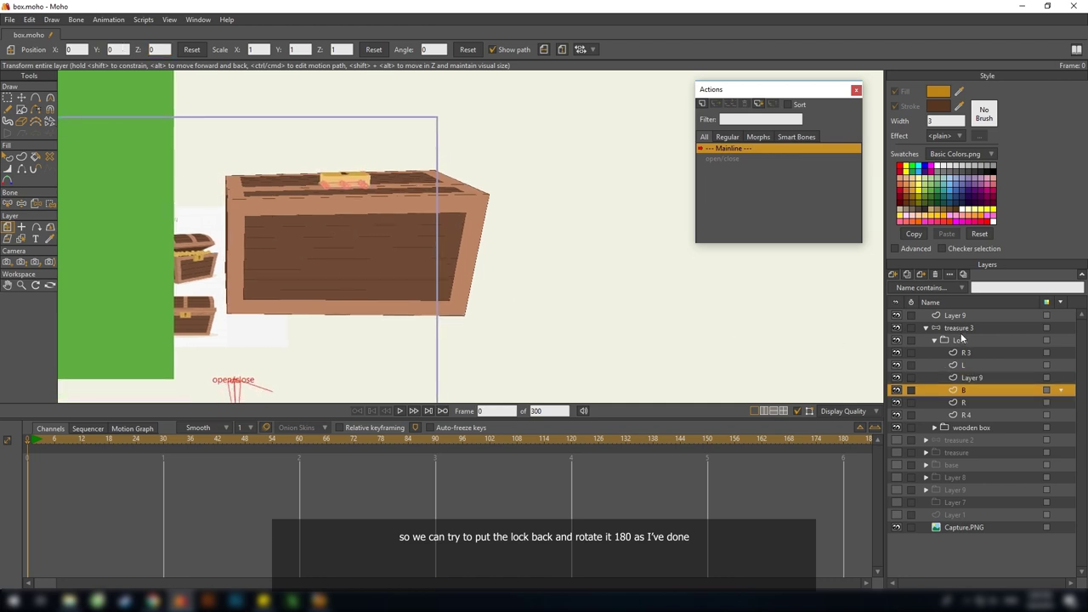
Return the treasure 3 layer's 3D rotation to 0 on both X and Y
click(961, 329)
scroll(425, 258, down, 5)
scroll(436, 268, up, 2)
drag(436, 269, 435, 292)
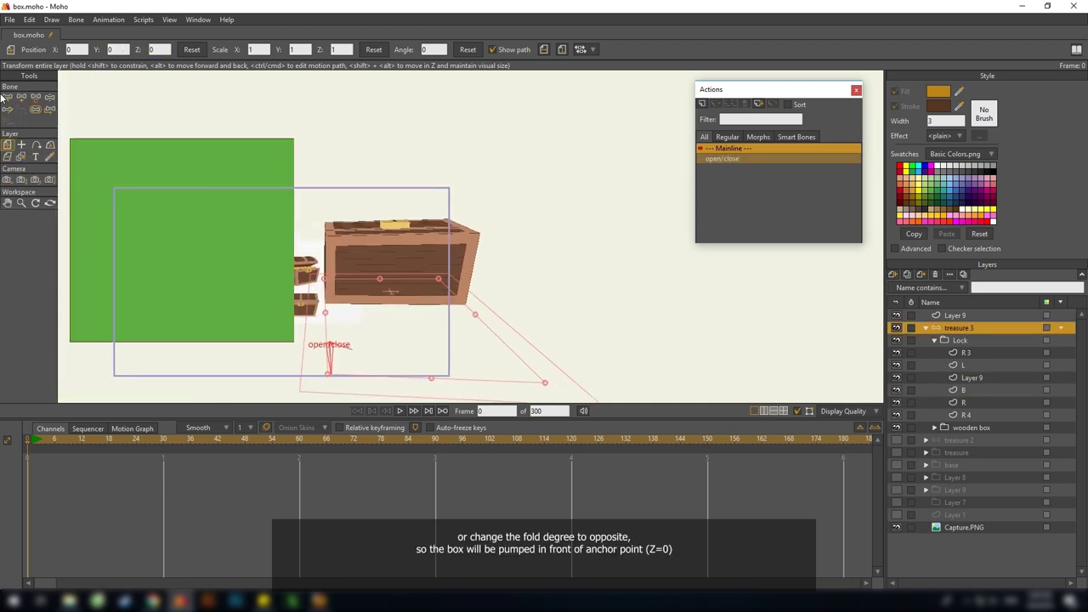
click(49, 146)
drag(80, 136, 243, 174)
key(ctrl+z)
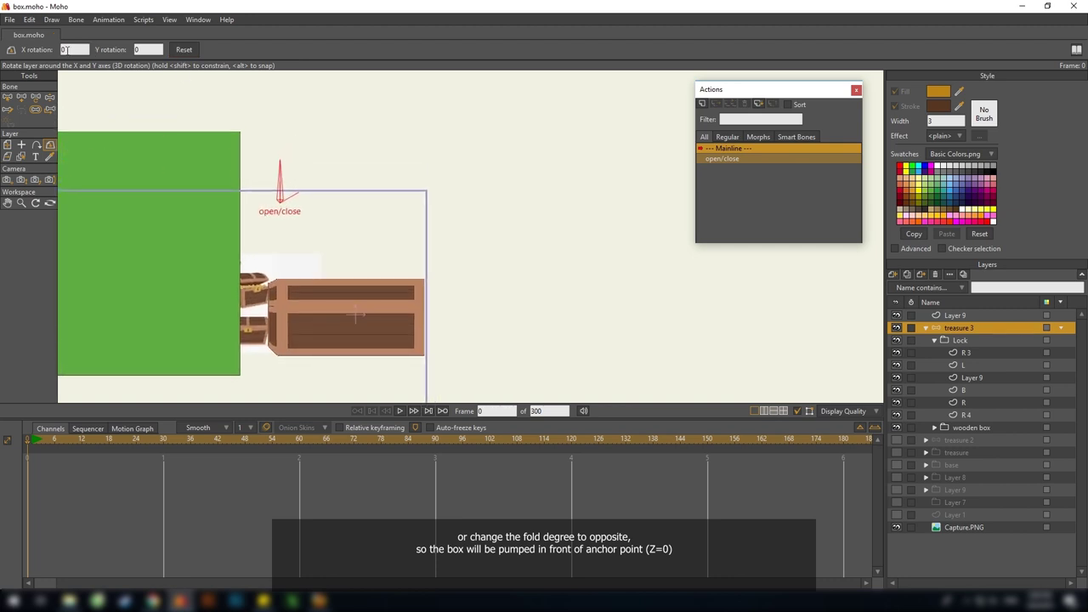
Try turning the treasure 3 layer around its X axis, and undo it
click(63, 49)
key(Return)
scroll(258, 242, down, 4)
drag(253, 231, 247, 235)
key(ctrl+z)
Try turning the whole treasure 3 layer around with a Y rotation of 180 degrees
click(136, 50)
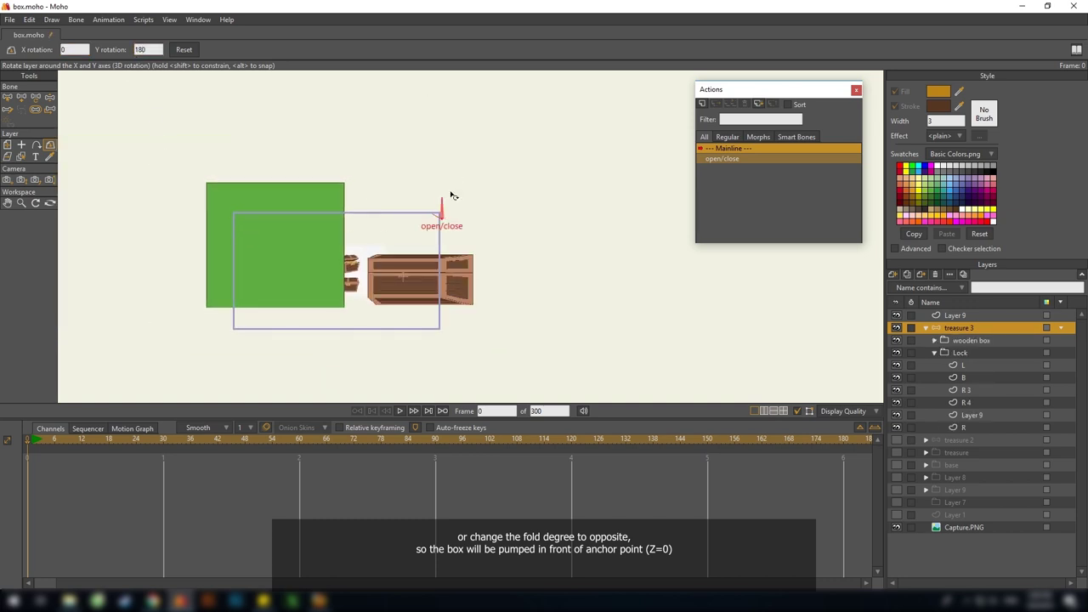
key(Return)
scroll(452, 195, up, 4)
drag(431, 222, 388, 232)
scroll(419, 222, down, 5)
scroll(404, 256, up, 4)
scroll(404, 256, up, 2)
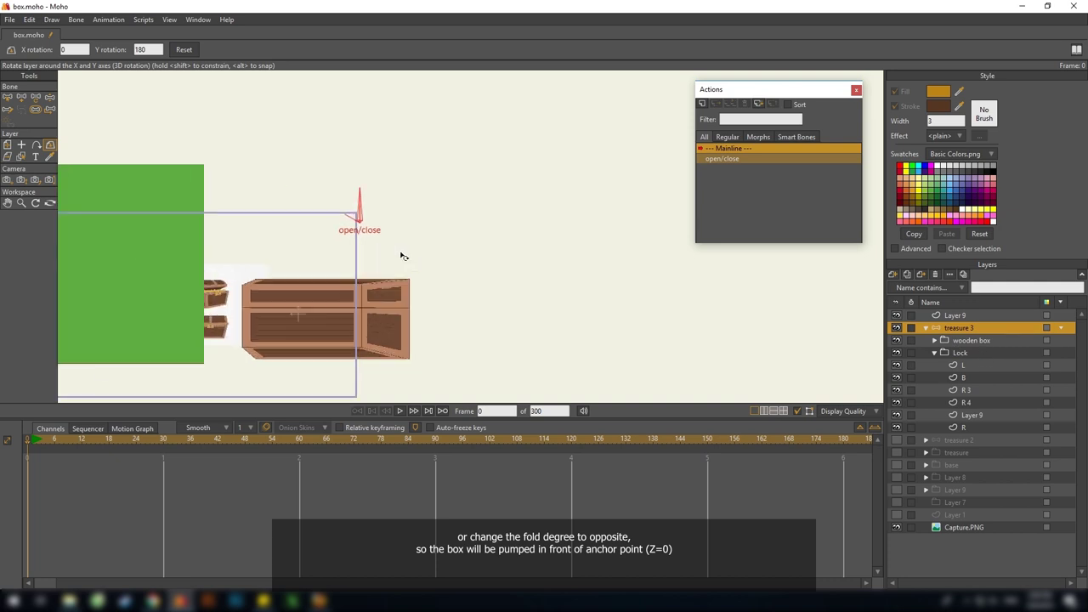
drag(316, 270, 296, 396)
Reset treasure 3's rotation, retry the Y rotation of 180 degrees, and undo it
click(182, 52)
click(184, 50)
click(137, 49)
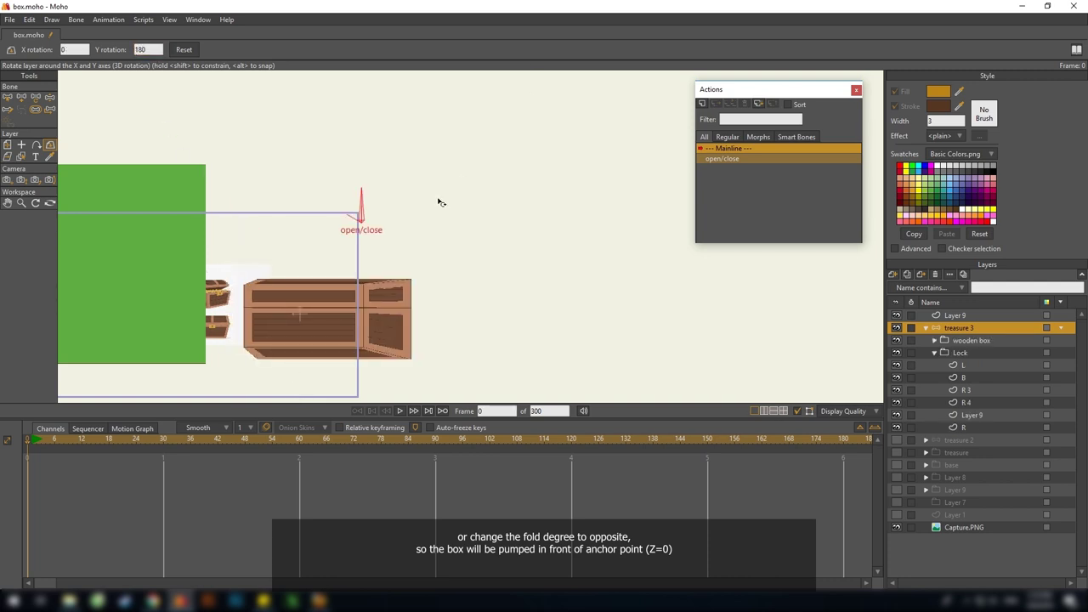
drag(438, 199, 448, 193)
key(ctrl+z)
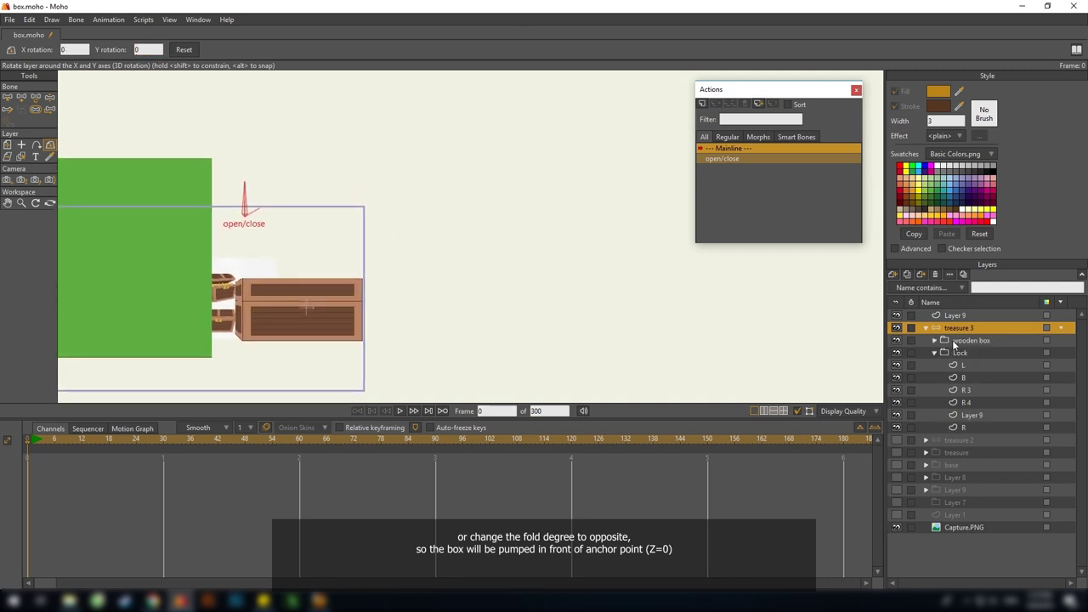
Group the Lock and wooden box layers together inside treasure 3
click(935, 353)
click(975, 352)
shift+click(966, 341)
right_click(967, 341)
click(1012, 429)
drag(525, 270, 534, 247)
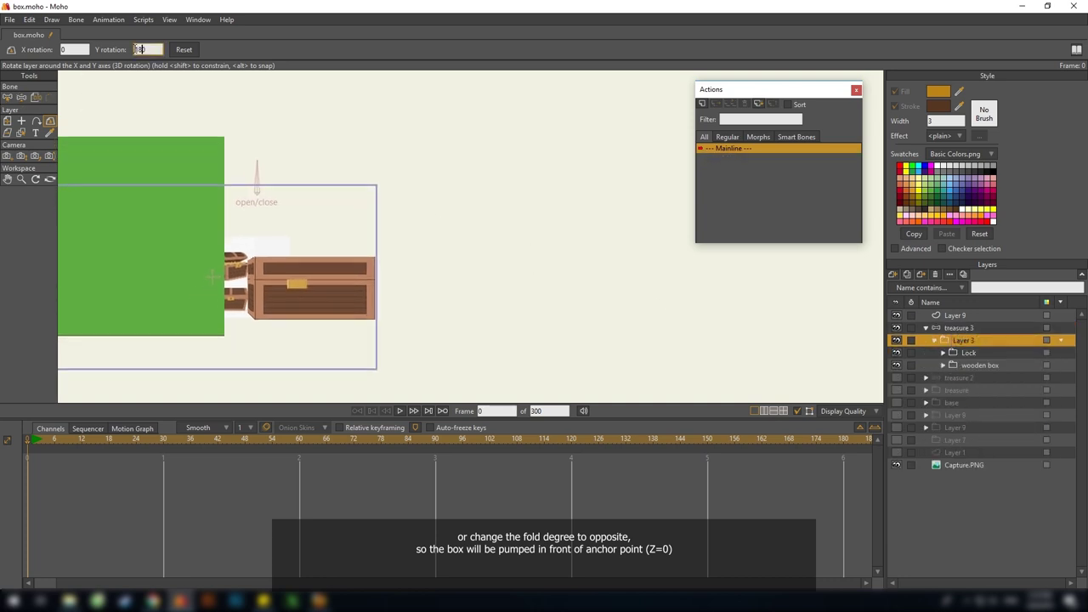
Try a Y rotation of 180 degrees on the new group around its current origin, and undo it
key(Return)
drag(299, 228, 318, 242)
key(ctrl+z)
Move the new group's origin to the middle of the chest and set its Y rotation to 180 degrees
drag(400, 293, 402, 285)
key(0)
click(50, 121)
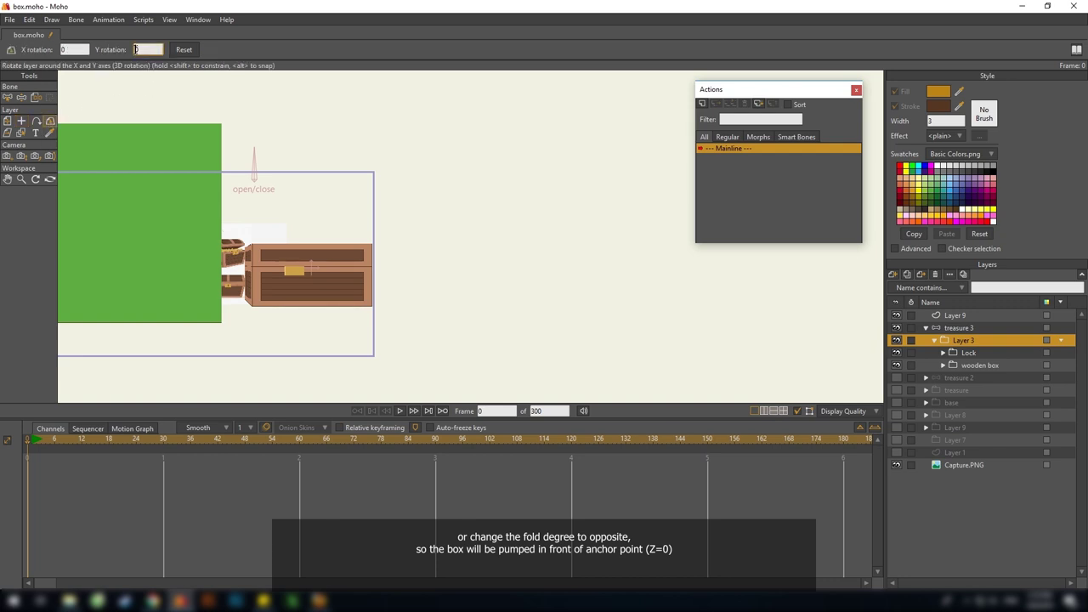
text(8)
key(Return)
scroll(365, 179, down, 3)
drag(372, 198, 385, 229)
scroll(385, 230, up, 2)
Tilt treasure 3 in 3D and scrub through its open/close action to examine the lid movement
click(952, 327)
drag(303, 277, 347, 325)
key(b)
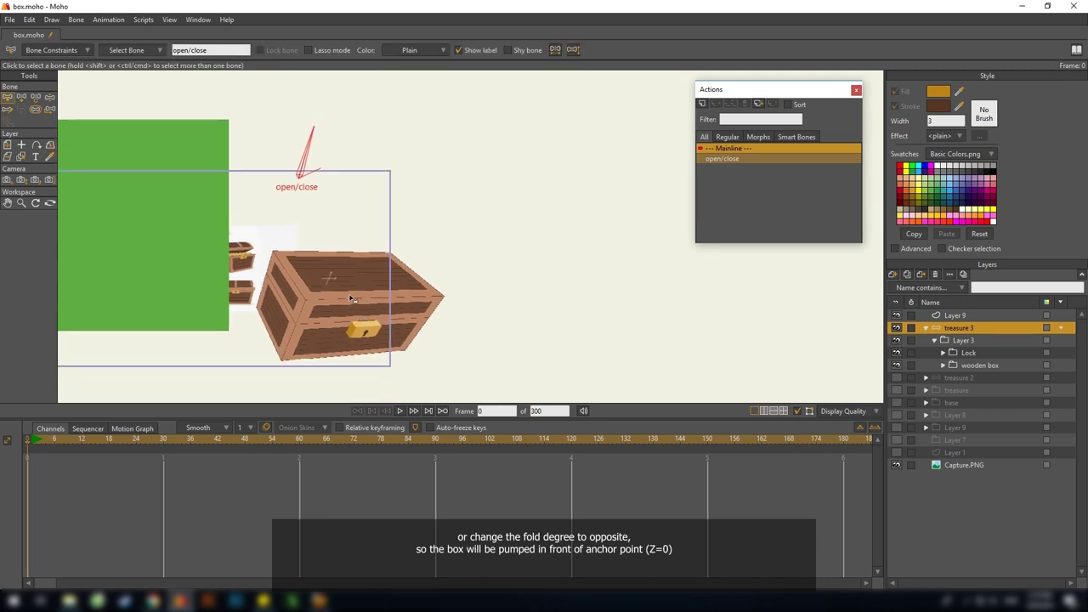
click(739, 159)
click(297, 443)
mouse_move(298, 440)
mouse_down()
mouse_move(110, 442)
mouse_move(318, 443)
mouse_up()
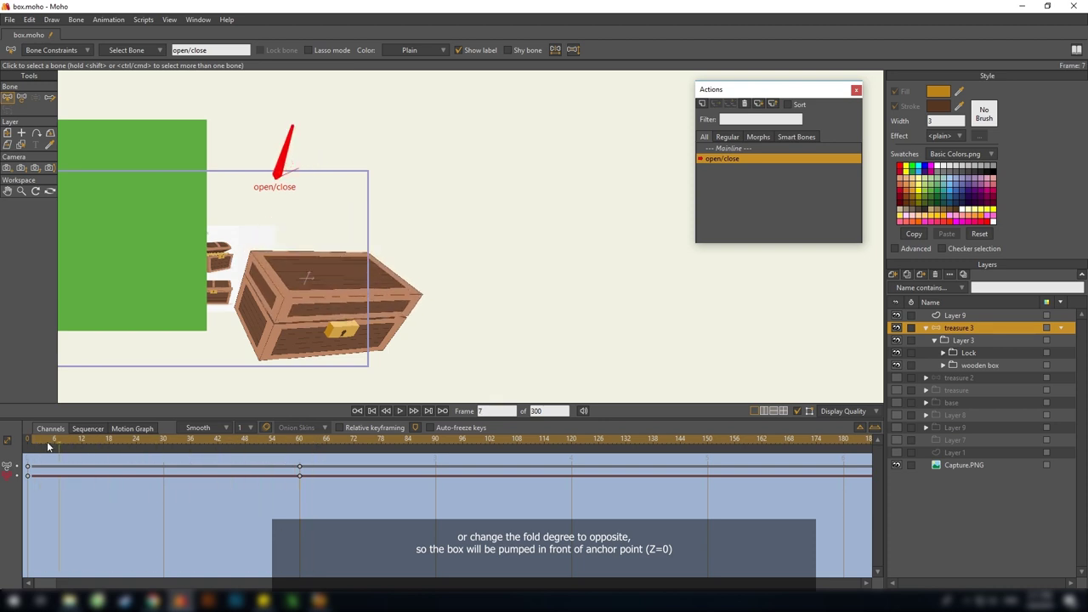
Return to the Mainline and swing the open/close bone to test the lid
click(740, 150)
key(z)
drag(408, 230, 314, 149)
drag(342, 184, 295, 192)
Reset treasure 3's 3D rotation and save the file
click(49, 145)
click(184, 50)
key(z)
key(b)
key(ctrl+s)
drag(367, 233, 484, 213)
scroll(484, 212, down, 3)
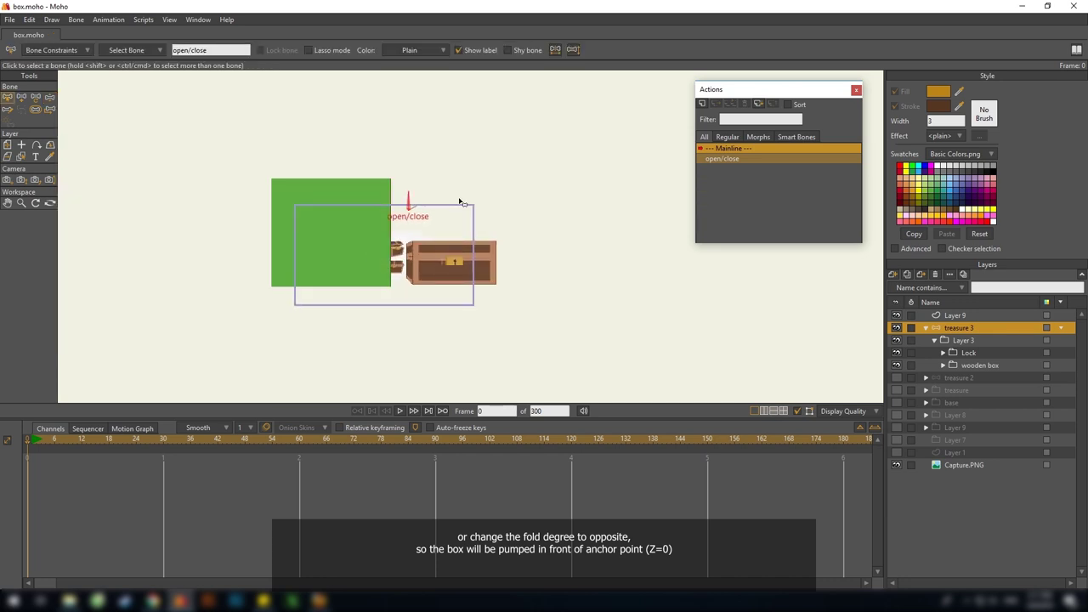
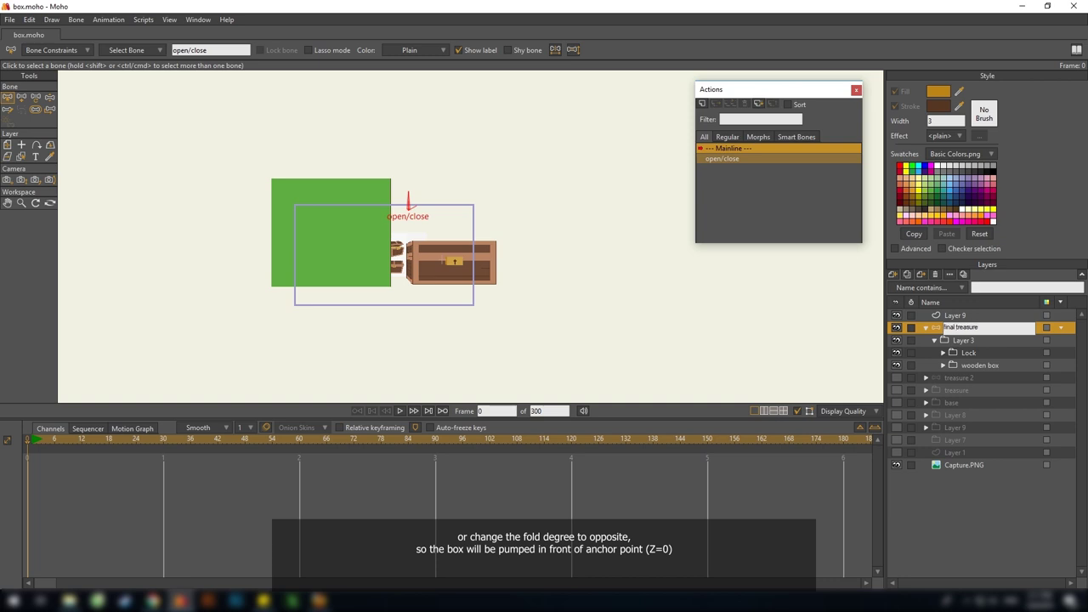
Rename the treasure 3 layer as "final treasure"
key(Return)
scroll(539, 280, up, 8)
scroll(491, 256, down, 8)
scroll(474, 270, up, 3)
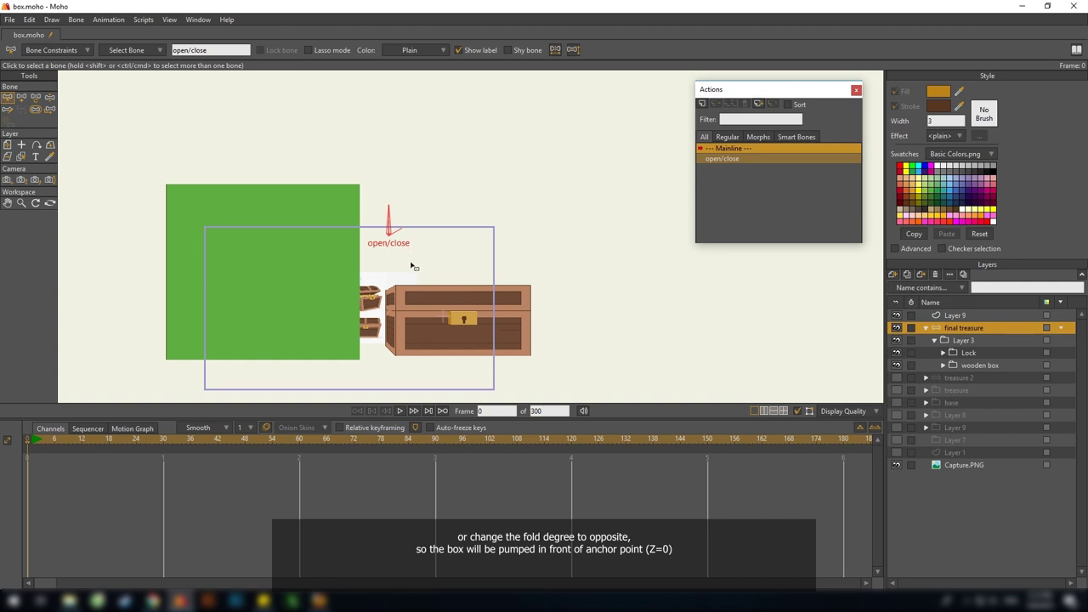
Hide Layer 9 and the Capture.PNG reference image
click(896, 316)
click(896, 465)
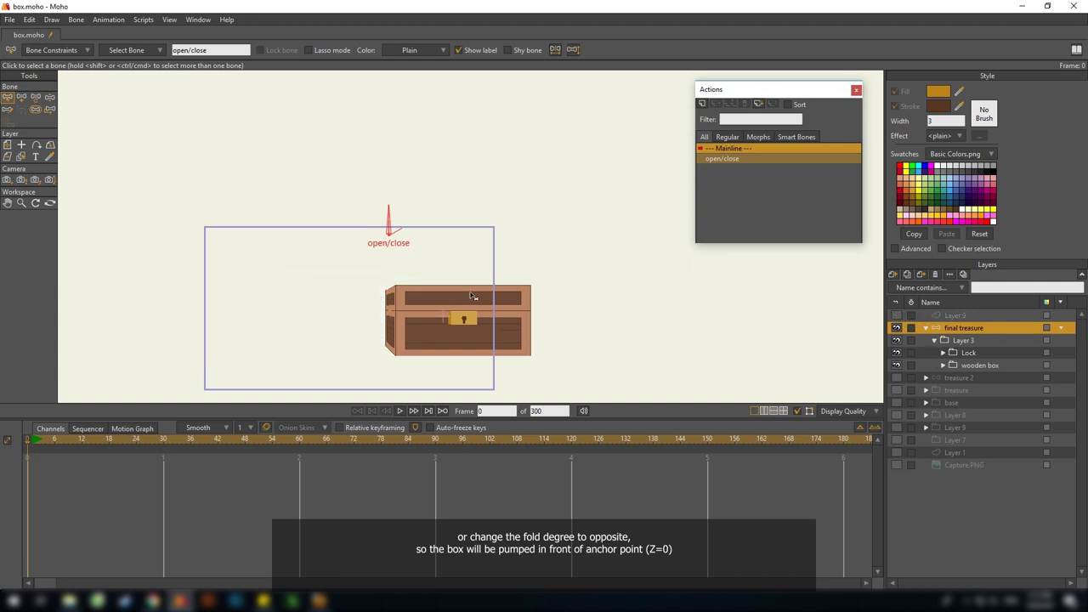
scroll(585, 236, up, 2)
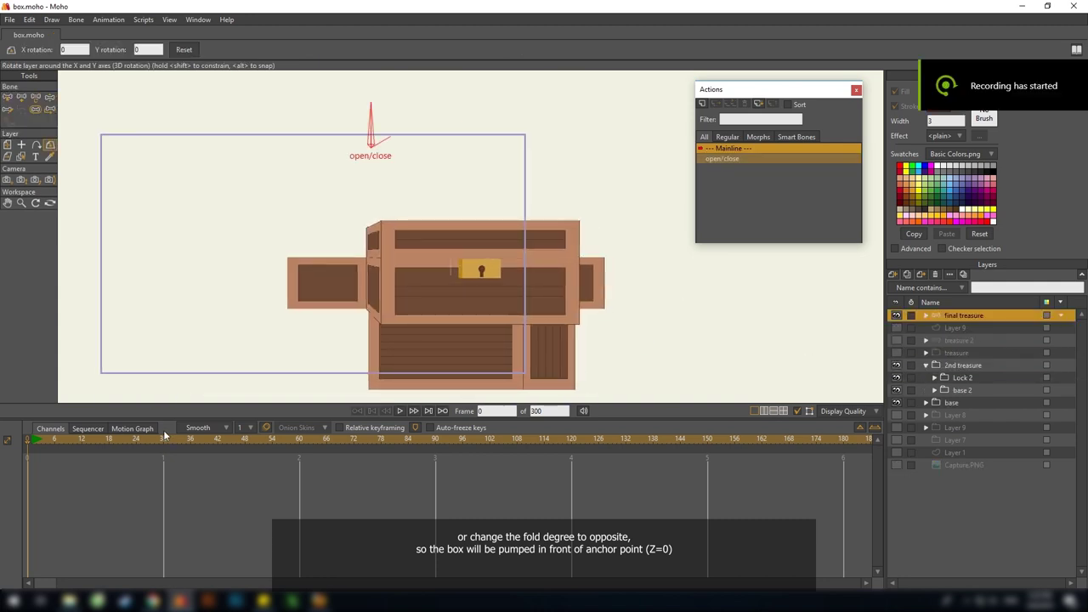
Move the 2nd treasure group to the top of the layer stack
drag(439, 307, 482, 291)
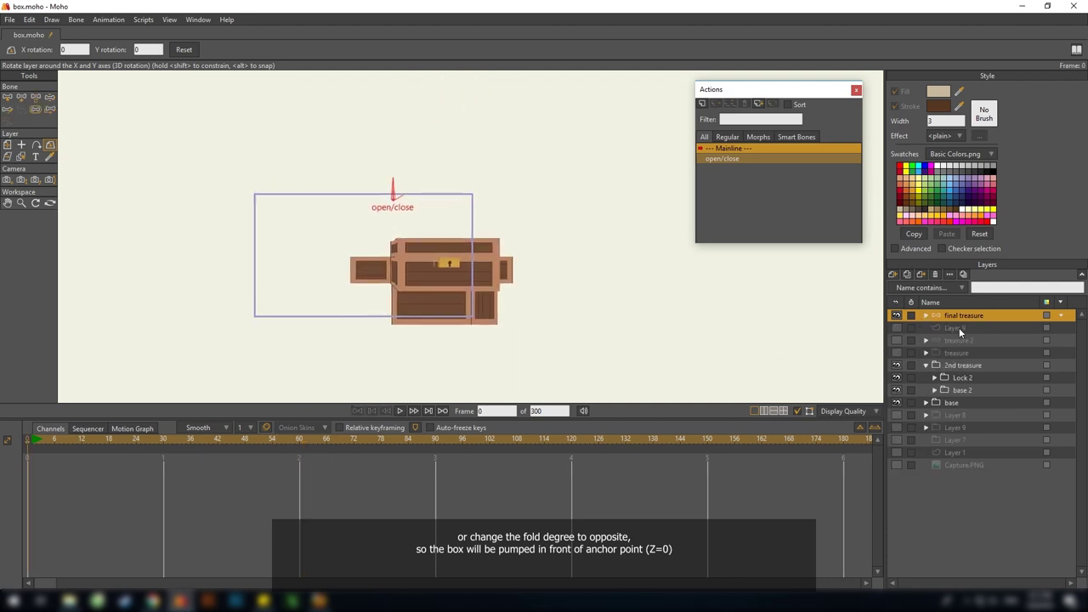
click(963, 365)
drag(949, 318, 949, 316)
scroll(414, 276, up, 5)
Delete the R 2 panel layer from the base 2 group
alt+right_click(540, 292)
drag(590, 319, 572, 285)
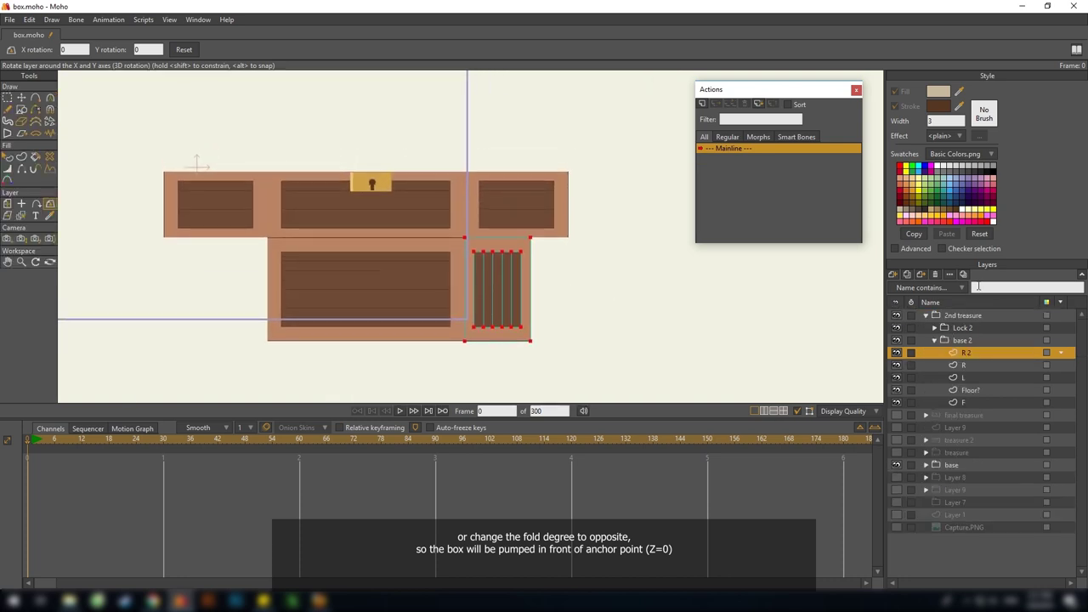
click(935, 275)
scroll(534, 246, up, 3)
drag(534, 246, 522, 304)
Rotate the base 2 group in 3D to examine its flat panels, and reset the rotation
click(962, 340)
scroll(389, 212, down, 6)
drag(388, 212, 307, 247)
click(184, 49)
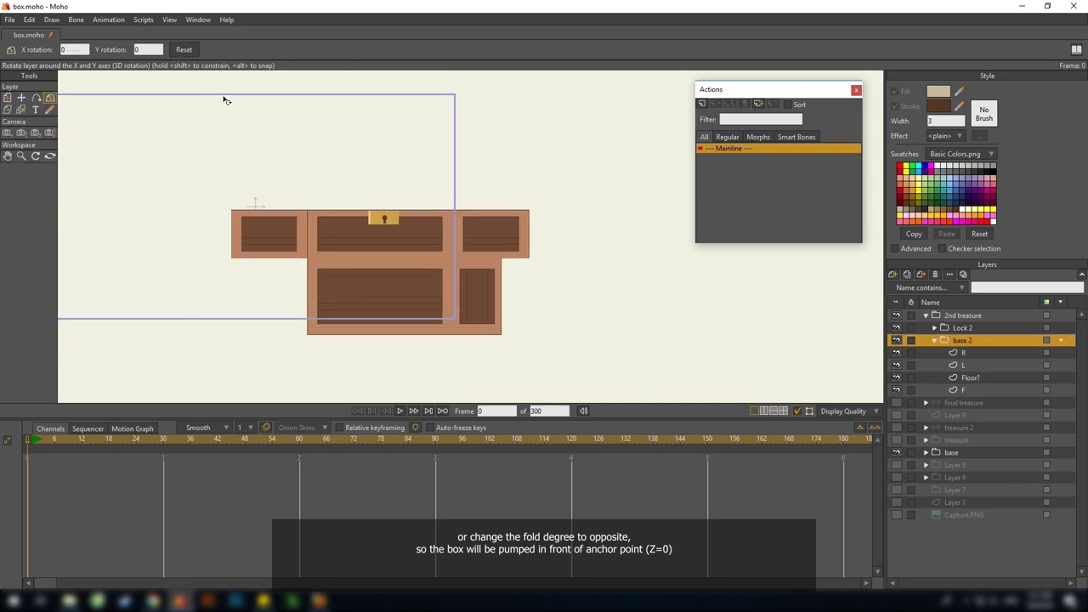
Set the R layer's origin X to 2.1111, the X position of its inner upper corner point
scroll(510, 255, up, 2)
click(963, 352)
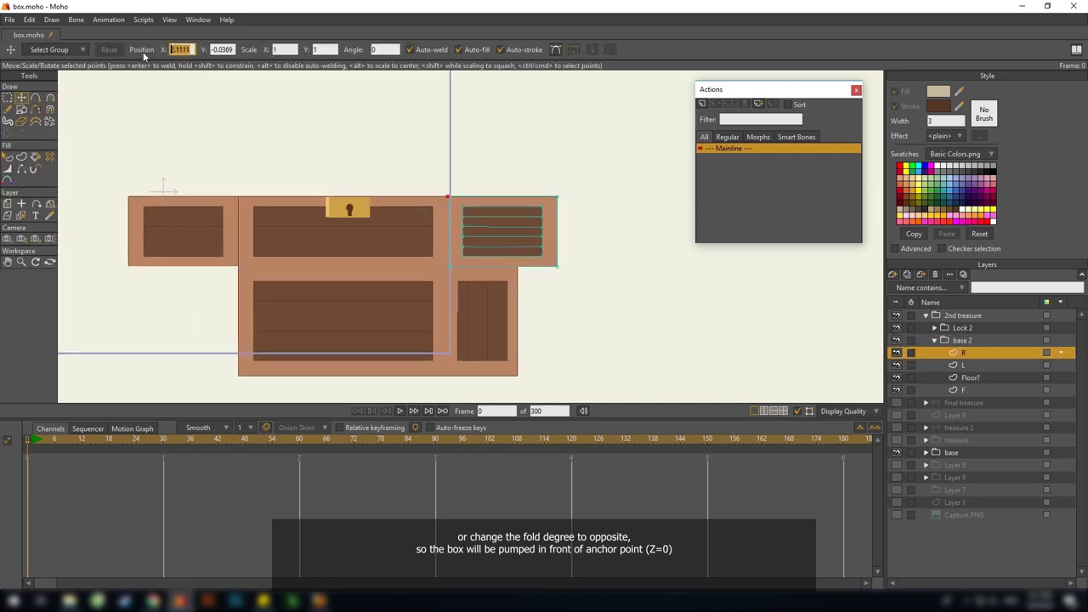
key(0)
double_click(77, 49)
text(2.1111)
key(Return)
Set the L layer's origin X to the copied X position of its upper corner beside the front panel
click(963, 365)
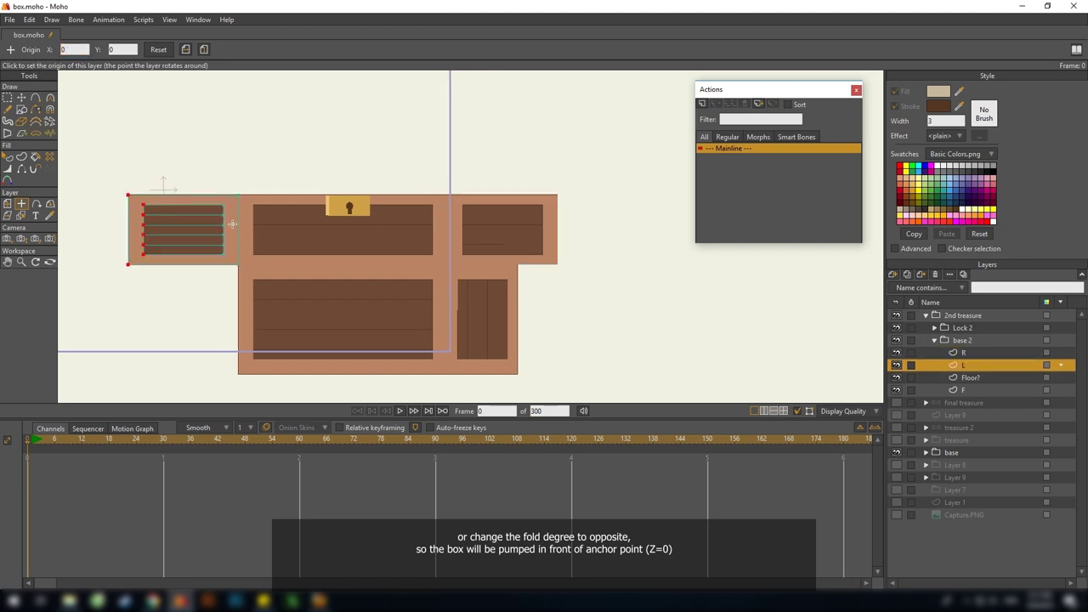
key(g)
click(238, 196)
key(t)
drag(194, 49, 146, 63)
drag(311, 167, 305, 155)
key(0)
drag(79, 49, 46, 58)
key(ctrl+v)
key(Return)
drag(311, 162, 295, 157)
Align the Floor? layer's origin vertically with its upper corner point at the fold edge
click(971, 378)
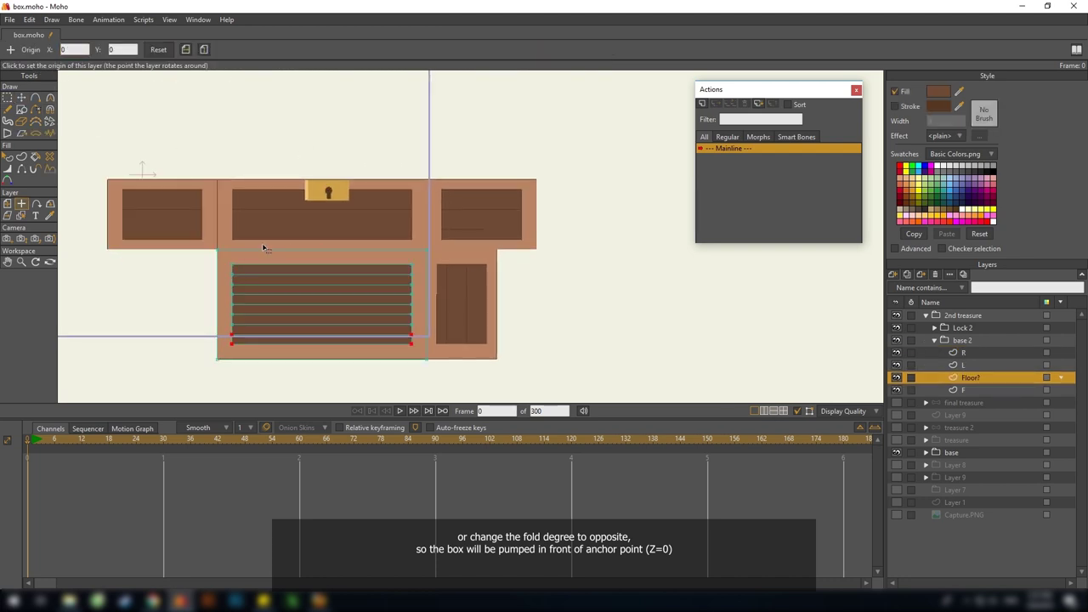
key(g)
click(218, 246)
drag(277, 236, 235, 216)
key(0)
Try folding the Floor? layer with an X rotation of 90 degrees, and undo it
click(51, 204)
text(90)
key(Return)
drag(354, 221, 352, 209)
key(ctrl+z)
Show the grid, test the Floor? layer's X rotation of 90 degrees against it, and hide the grid
drag(273, 185, 270, 197)
key(ctrl+g)
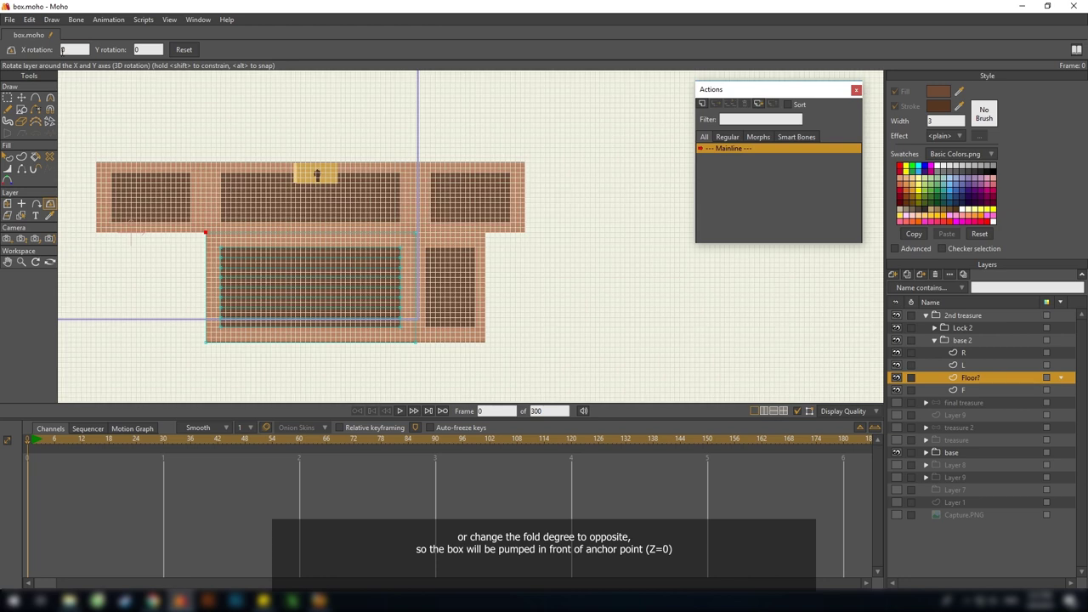
key(Return)
drag(204, 81, 214, 117)
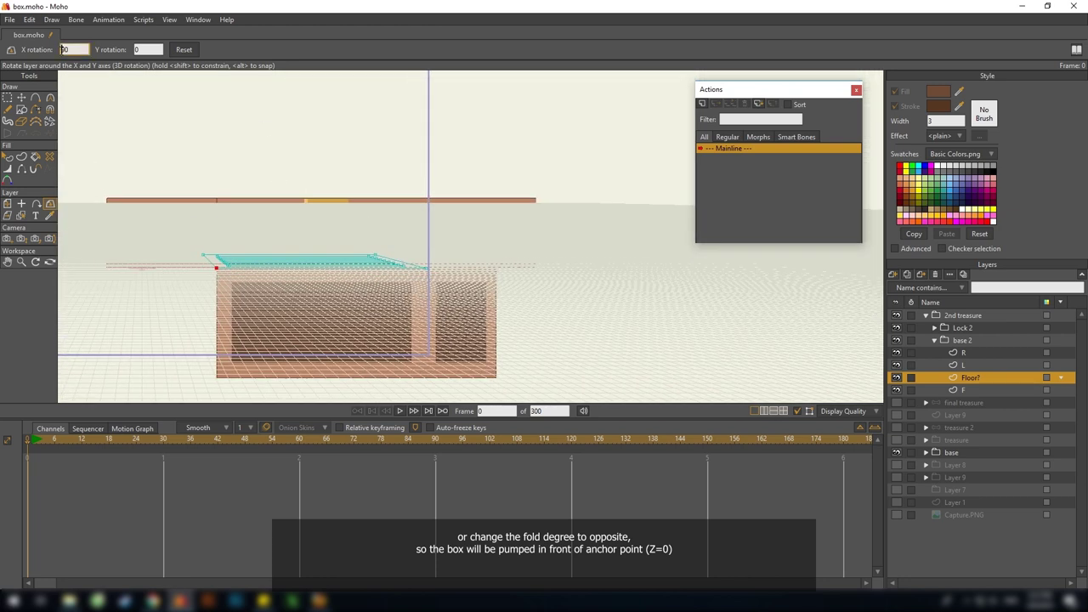
key(ctrl+g)
Set the Floor? layer's X rotation to -90 degrees
text(-)
key(Return)
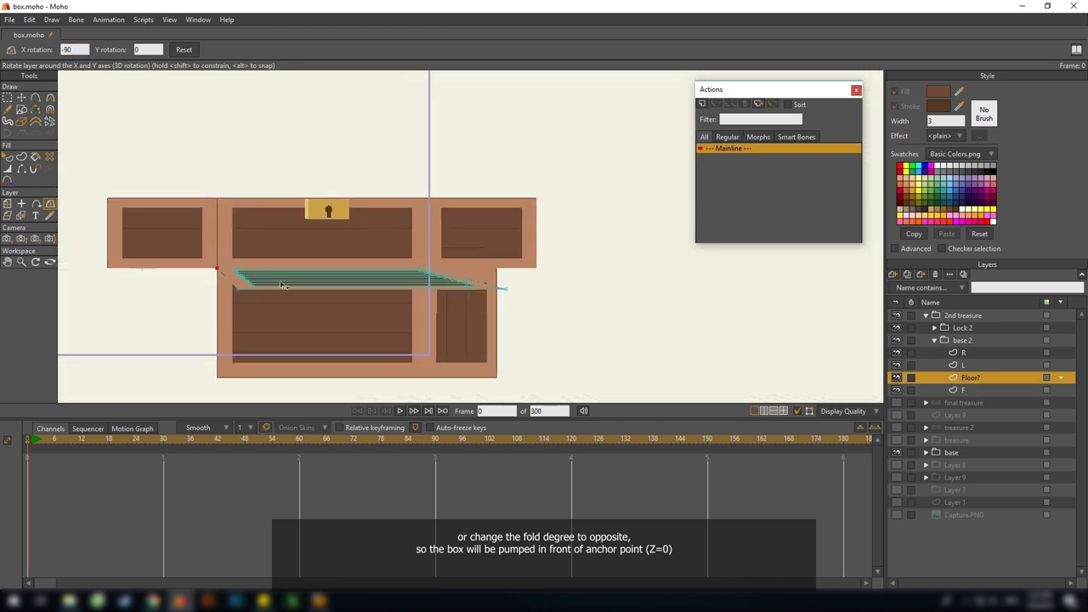
drag(218, 311, 214, 313)
Rotate the base 2 group in 3D to examine the folded floor, and reset the rotation
click(963, 340)
drag(193, 244, 202, 327)
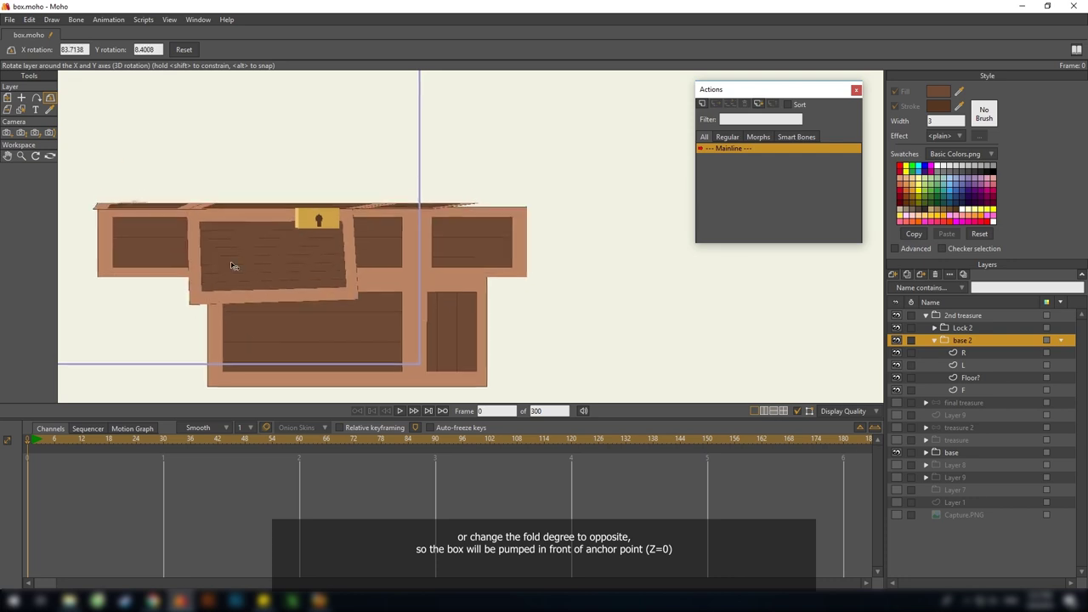
scroll(234, 257, up, 4)
scroll(236, 262, down, 4)
click(184, 50)
Fold the R panel perpendicular to the front panel with a negative Y rotation
scroll(464, 149, up, 1)
click(978, 354)
click(978, 355)
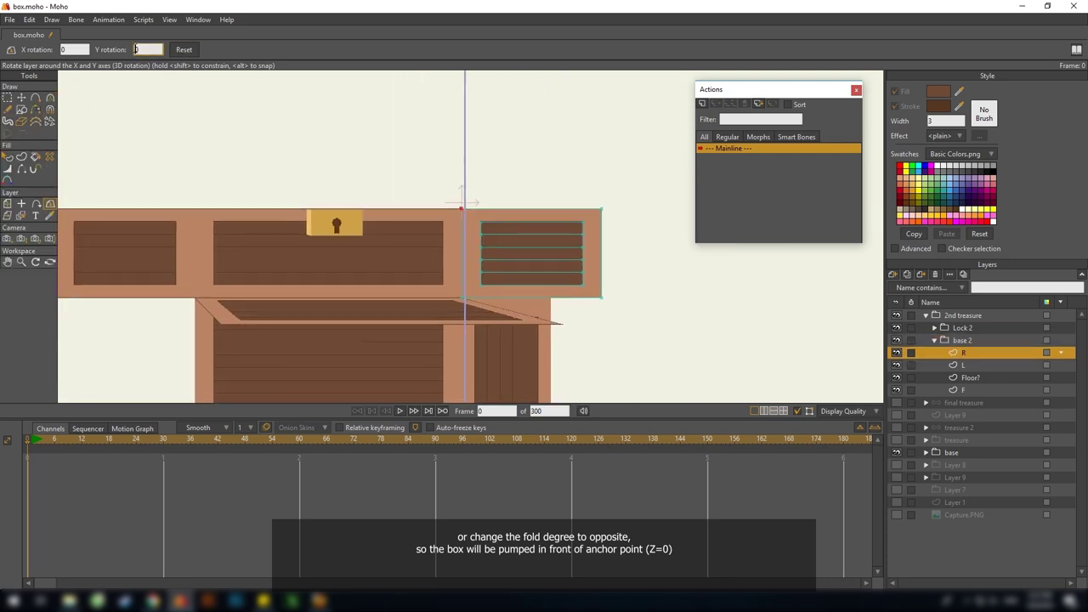
text(-)
key(Return)
Fold the L panel perpendicular to the front panel by entering its Y rotation
alt+right_click(183, 231)
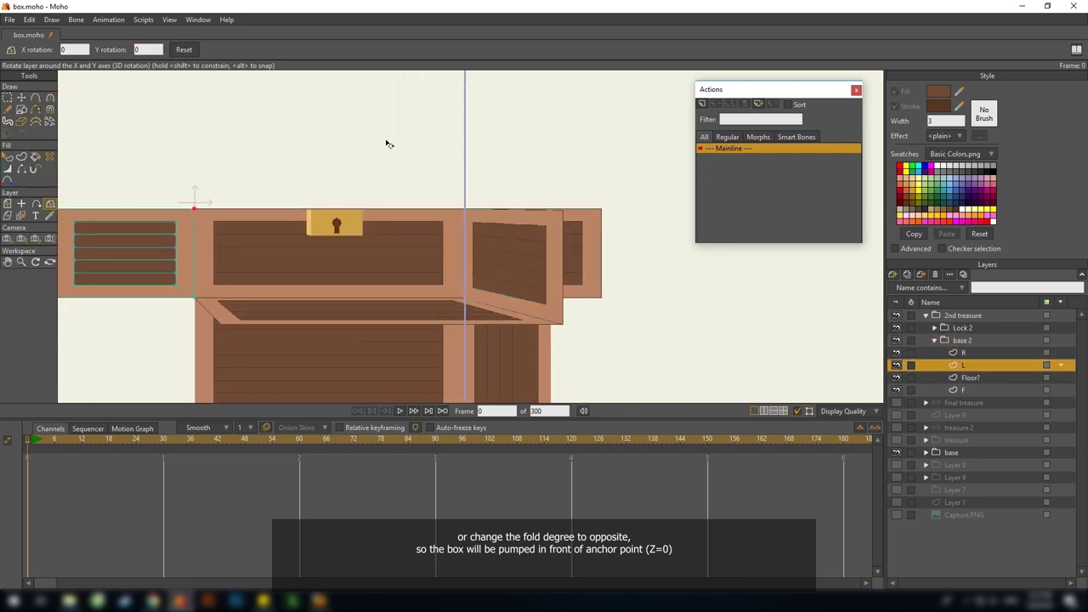
drag(388, 142, 414, 134)
click(136, 50)
key(Delete)
key(Return)
Rename the F layer in base 2 as B, duplicate it, and name the copy F
click(969, 389)
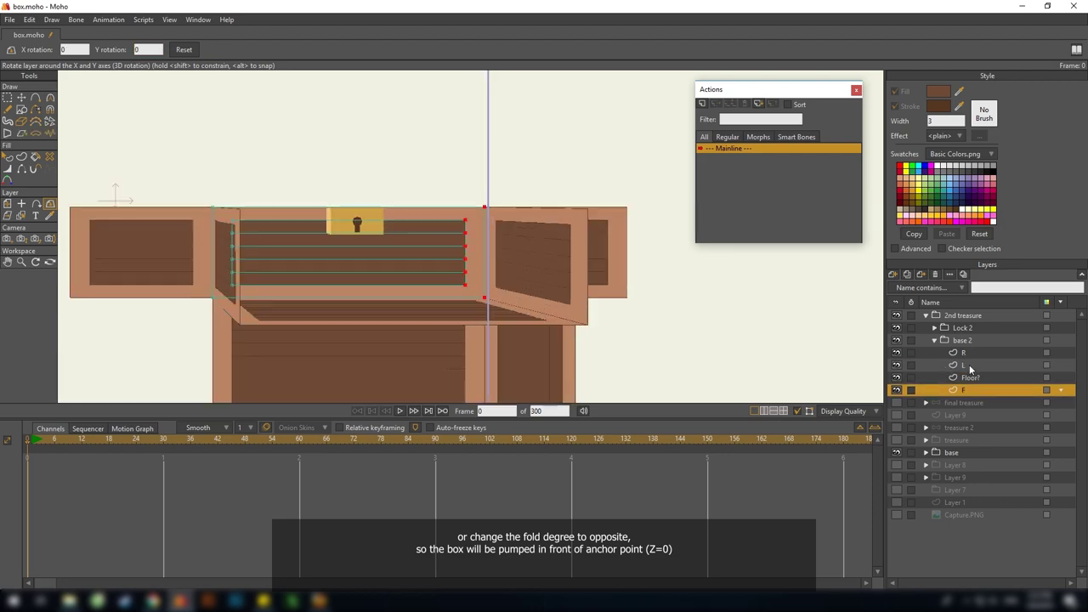
double_click(966, 391)
text(B)
key(Return)
click(907, 275)
double_click(966, 390)
text(F)
key(Return)
drag(522, 320, 533, 306)
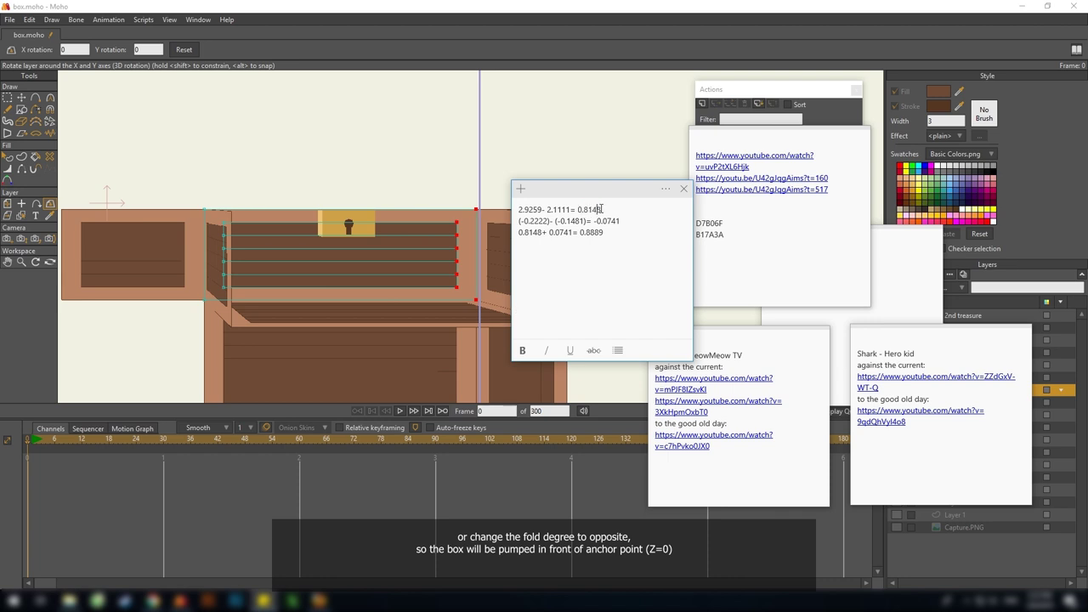
Set the Z position of the F layer in base 2 to the 0.8148 value copied from the notes
key(ctrl+c)
key(alt+Tab)
key(m)
double_click(159, 49)
key(ctrl+v)
key(Return)
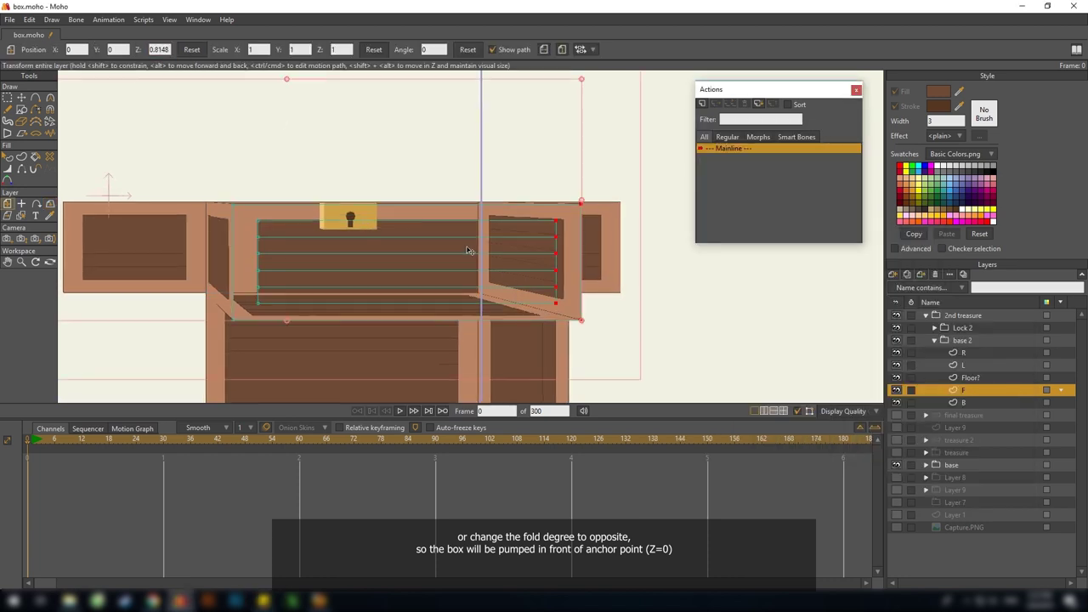
Enable depth sorting for the base 2 group
scroll(464, 252, up, 3)
double_click(966, 341)
click(810, 45)
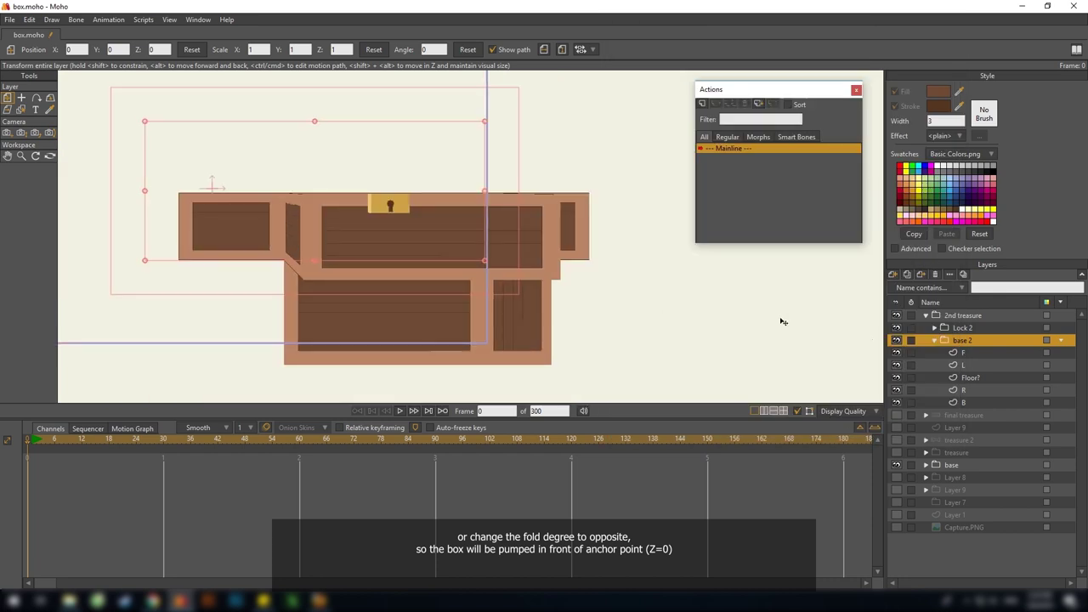
drag(383, 327, 369, 363)
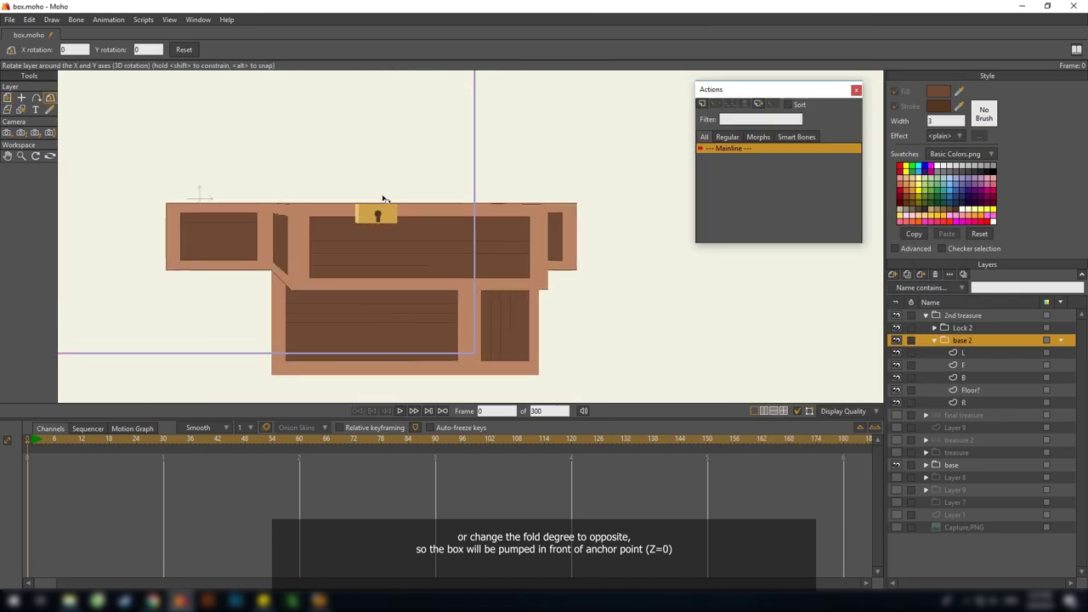
Move the Lock 2 group forward in Z so it sits on the front panel of the 2nd treasure
scroll(443, 244, up, 2)
click(952, 329)
click(7, 98)
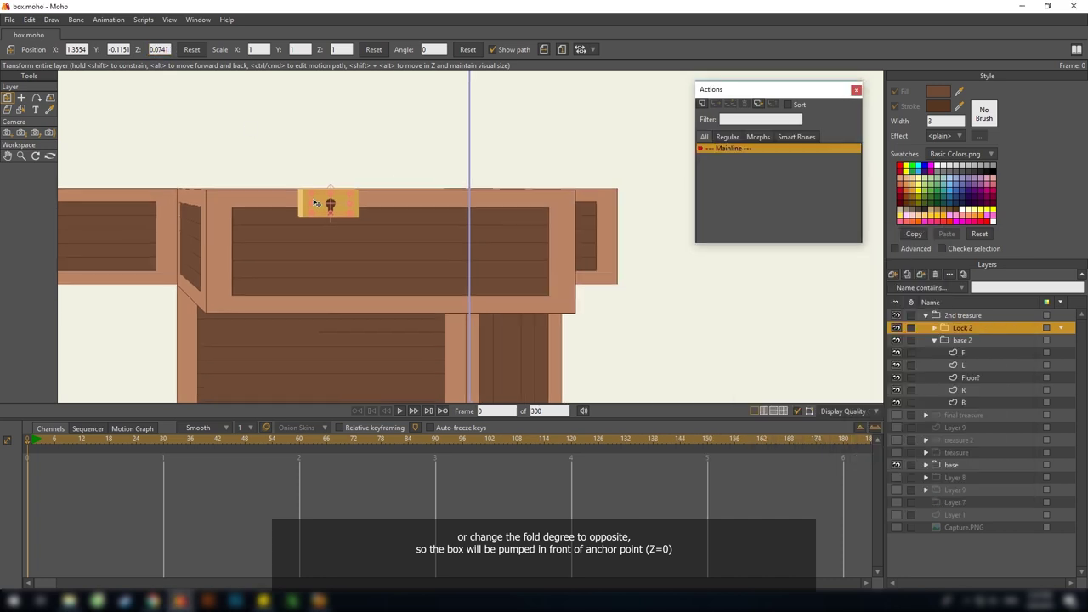
text(0.5)
key(Return)
Rotate the 2nd treasure group in 3D to examine how the lock sits on the base
drag(437, 207, 431, 212)
click(962, 317)
click(50, 99)
drag(259, 215, 338, 316)
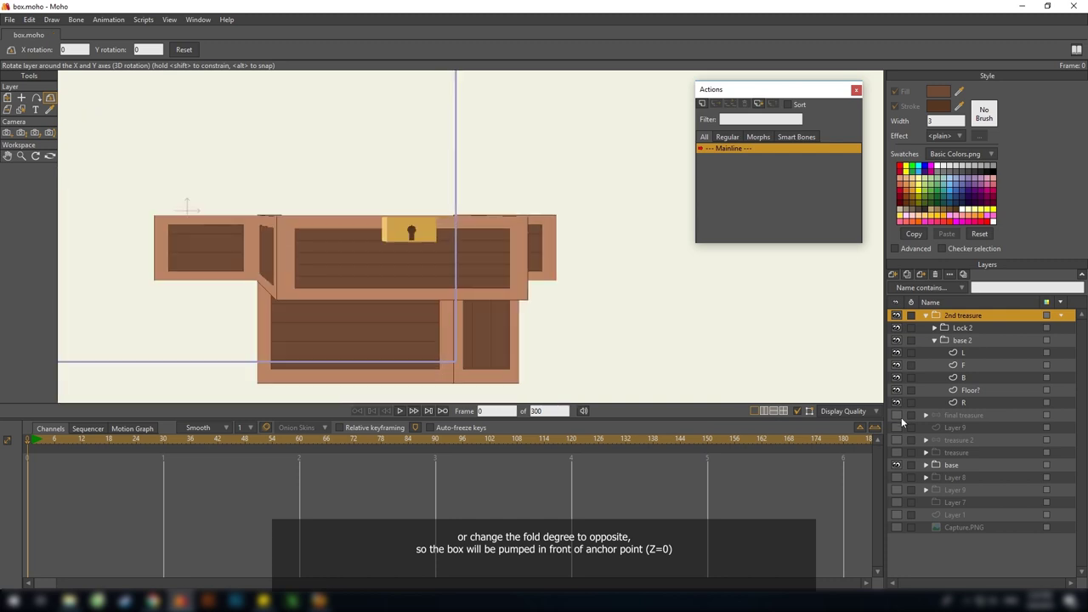
Place a copy of the lid group in the 2nd treasure group, above base 2
click(934, 341)
click(935, 340)
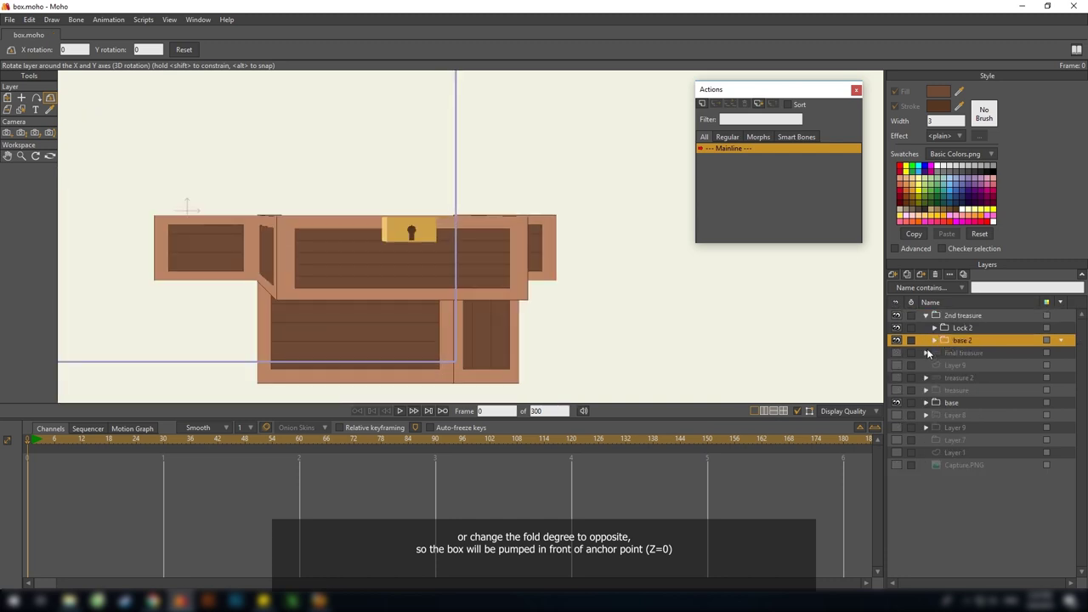
click(927, 353)
click(981, 402)
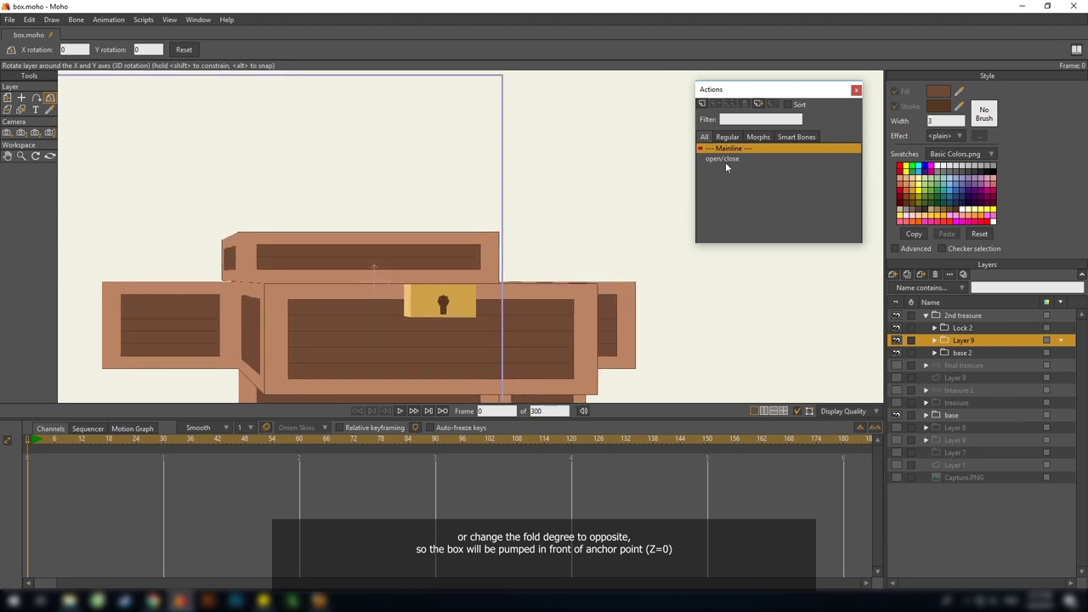
Swap the front and back names in the lid group Layer 9, renaming F as B and B as F
click(935, 340)
click(980, 353)
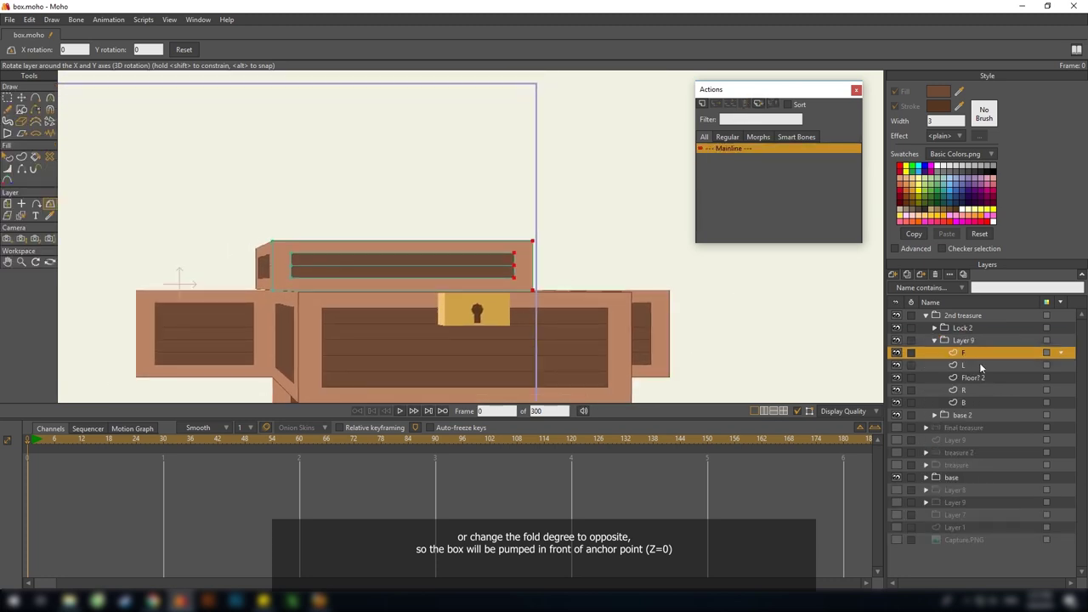
text(B)
click(966, 402)
text(F)
key(Return)
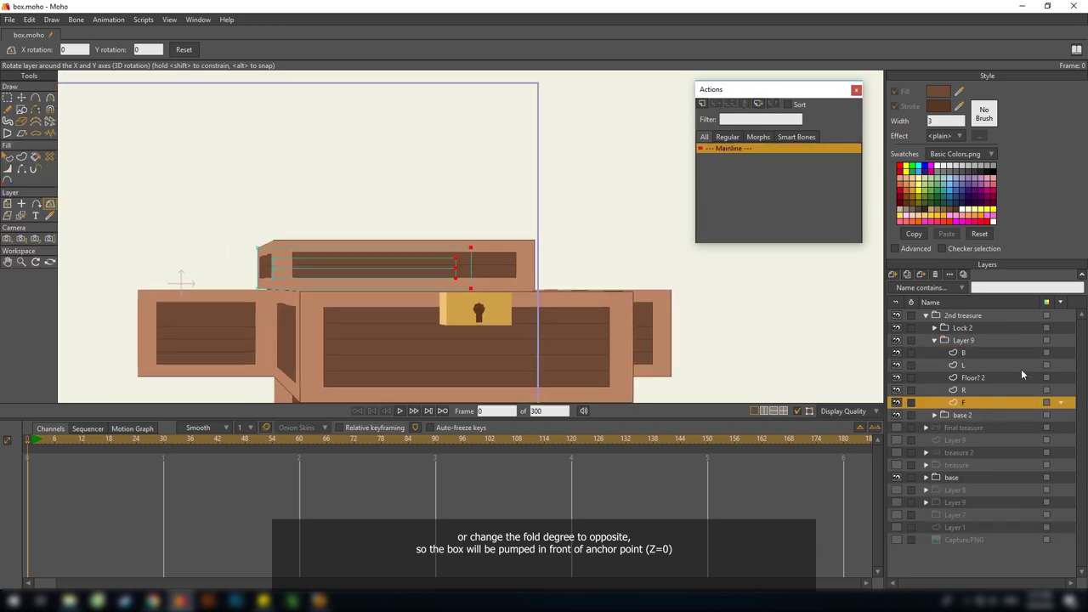
Set the Z position of the lid's renamed F layer to 0.8148
click(970, 352)
key(m)
click(972, 403)
double_click(163, 50)
key(alt+Tab)
key(alt+Tab)
key(alt+Tab)
key(alt+Tab)
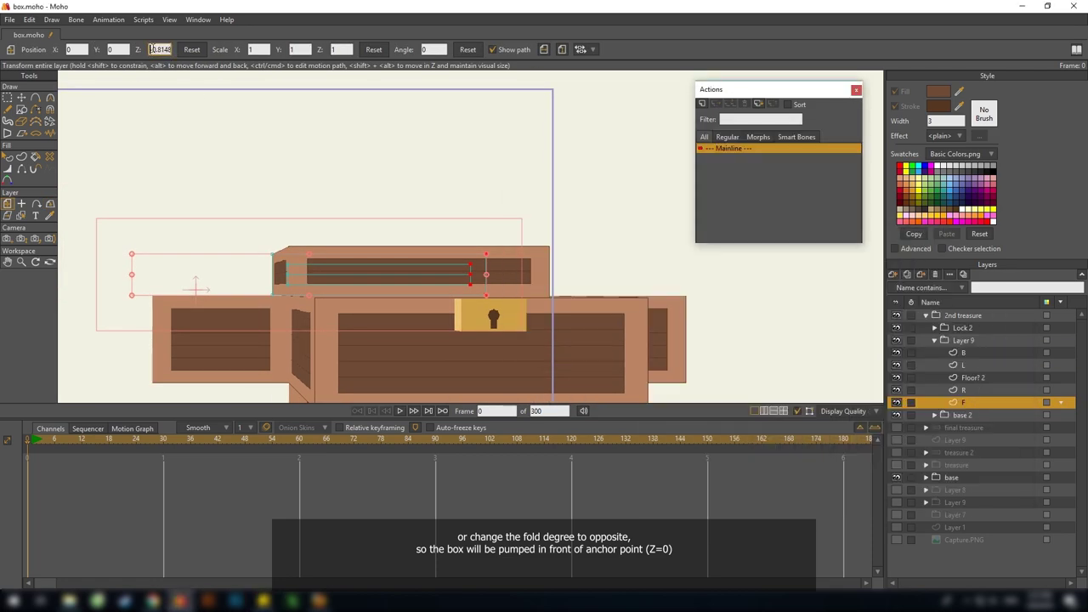
key(Return)
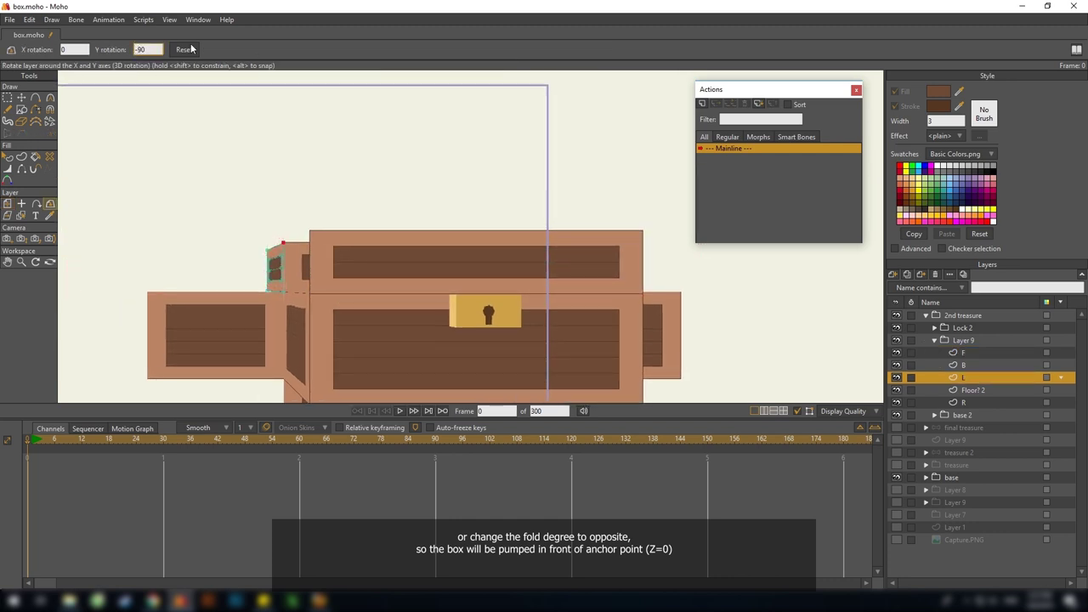
Fold the lid's side panels forward, with a Y rotation of 90 for L and -90 for R
text(90)
key(Return)
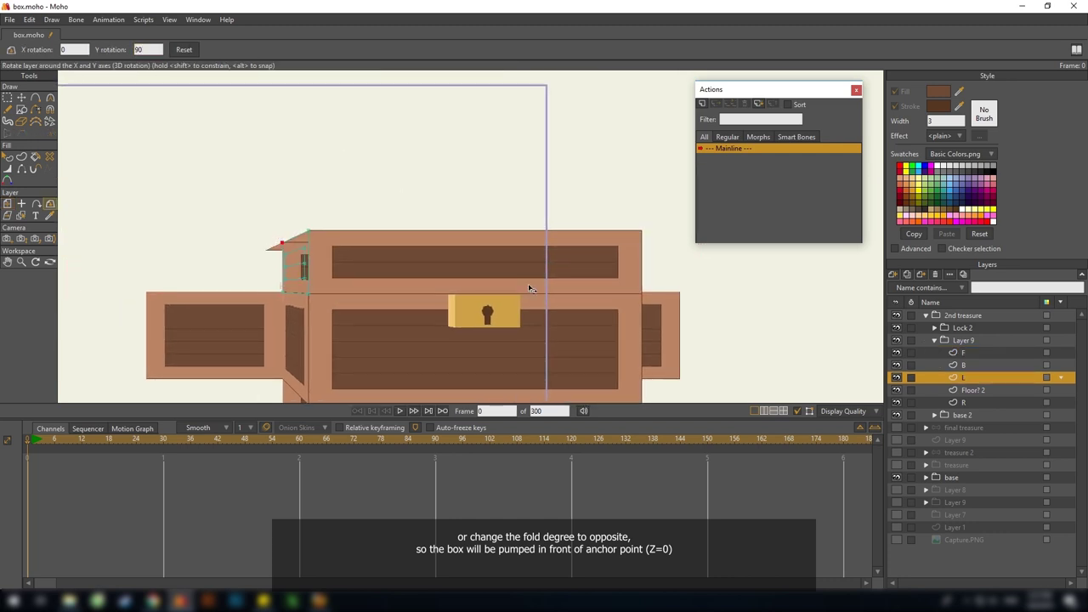
click(972, 403)
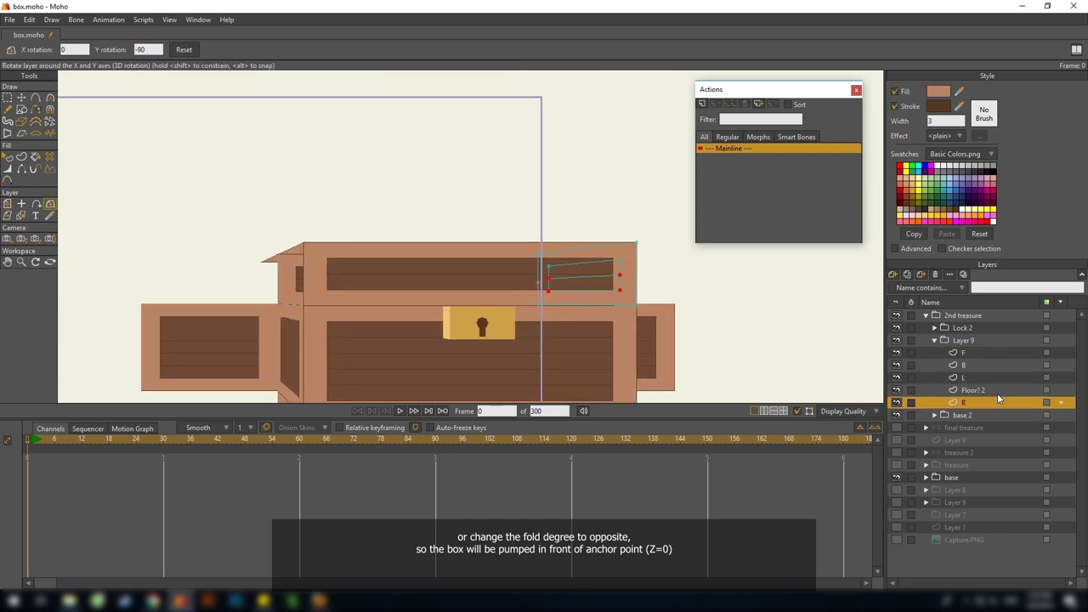
Fold the lid's Floor? 2 layer forward by reversing its X rotation
click(974, 391)
drag(422, 255, 420, 260)
drag(342, 205, 332, 204)
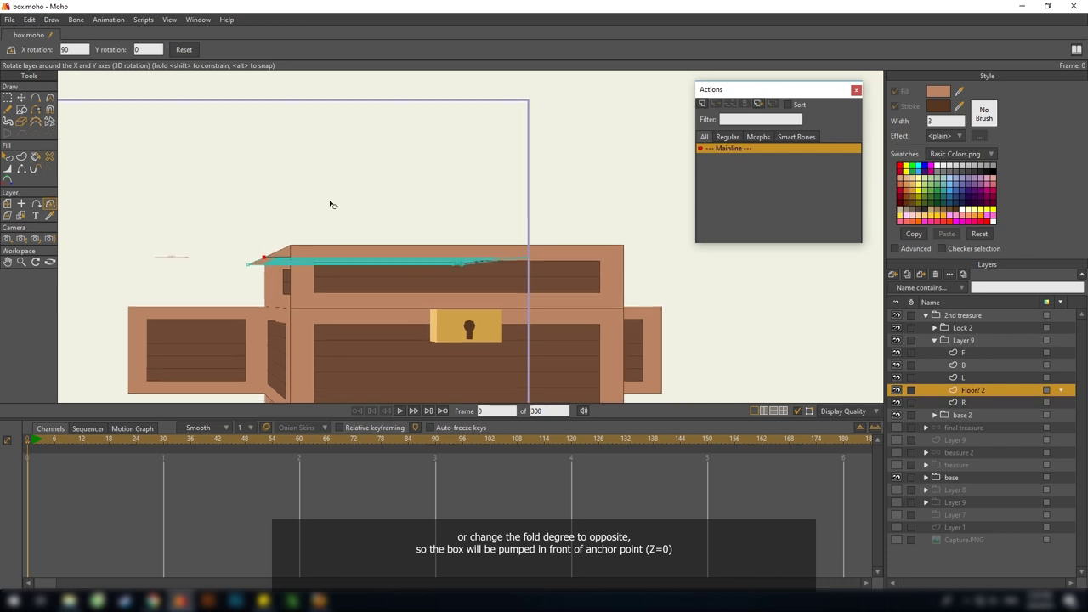
key(Return)
Rotate the Layer 9 lid and the whole 2nd treasure group in 3D to examine the folded chest
click(964, 340)
drag(294, 239, 409, 203)
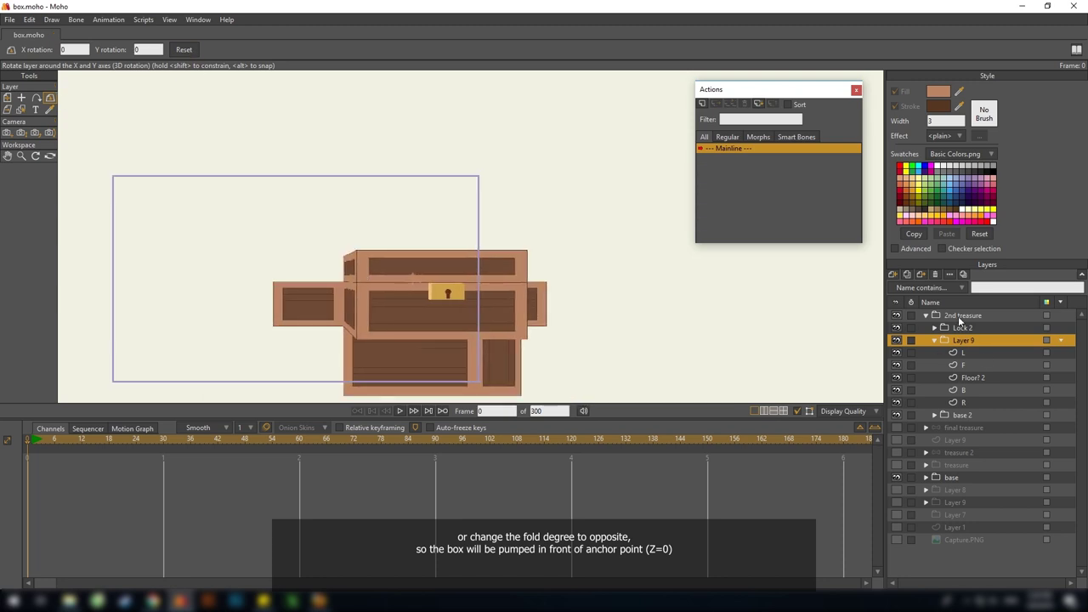
click(961, 318)
drag(365, 344, 359, 287)
Enable depth sorting for the 2nd treasure group
double_click(962, 315)
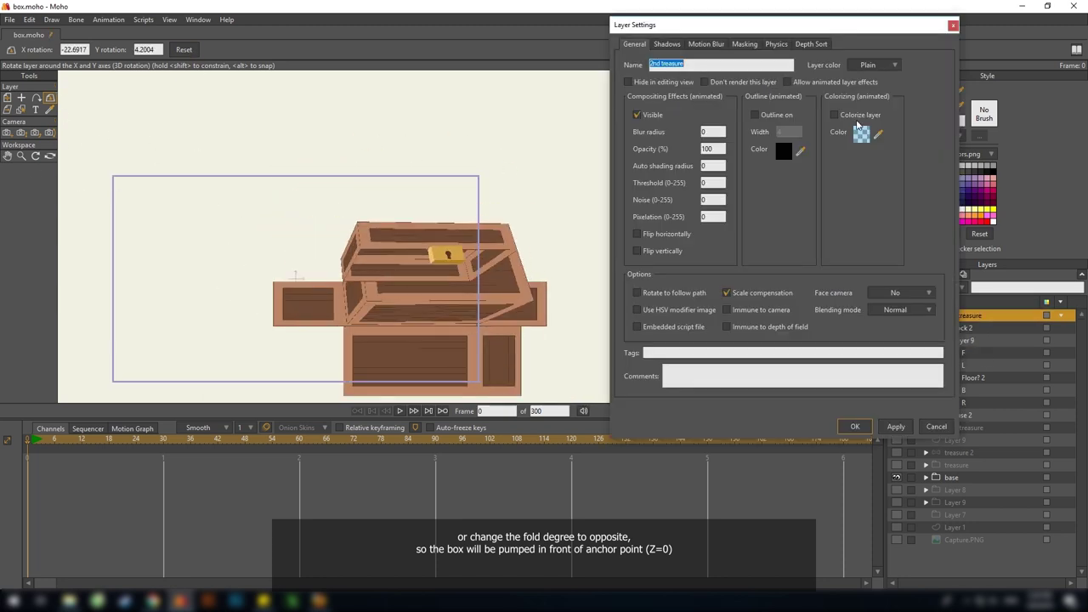
click(811, 44)
click(757, 82)
click(856, 427)
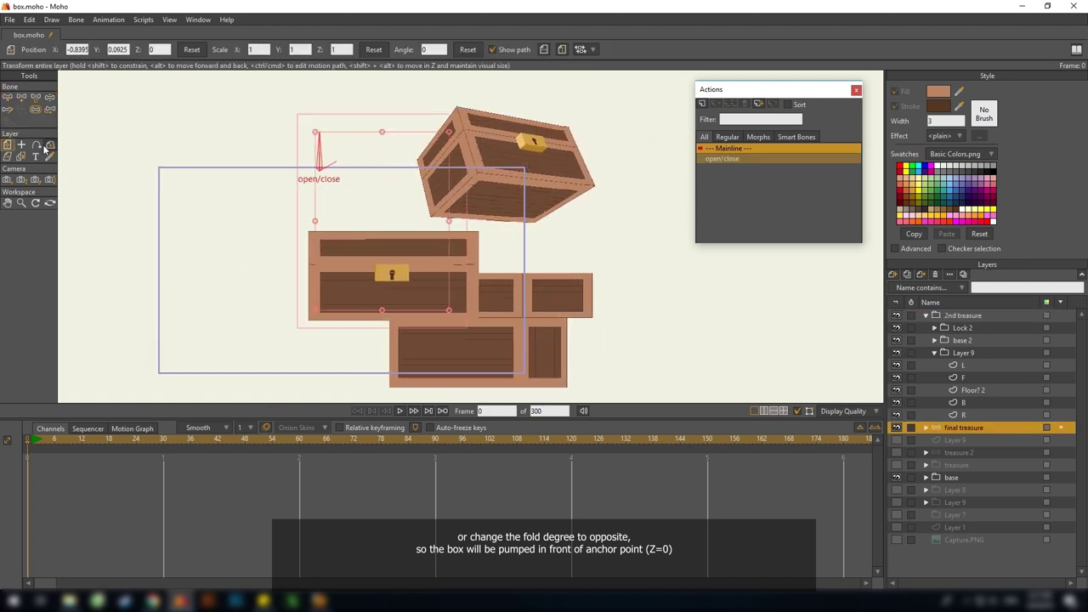
Rotate the final treasure and the 2nd treasure in 3D to compare both chests from several angles
click(49, 146)
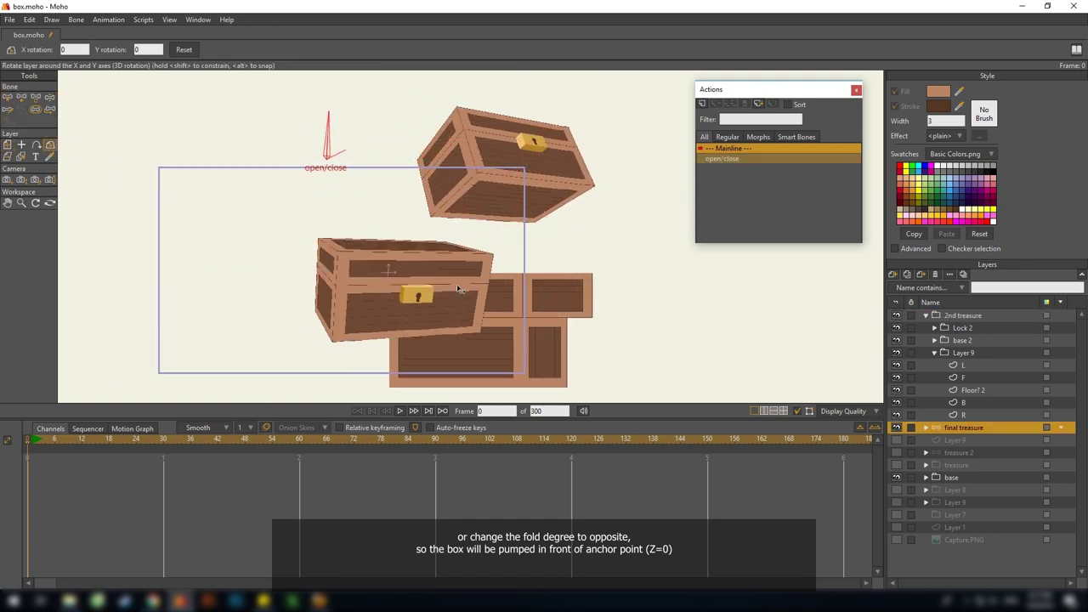
click(963, 315)
drag(510, 230, 961, 281)
scroll(315, 235, up, 5)
scroll(491, 302, down, 3)
mouse_move(370, 216)
mouse_down()
mouse_move(294, 281)
mouse_move(365, 215)
mouse_up()
Adjust the depth sort setting of Layer 3 inside the final treasure
click(926, 427)
click(971, 442)
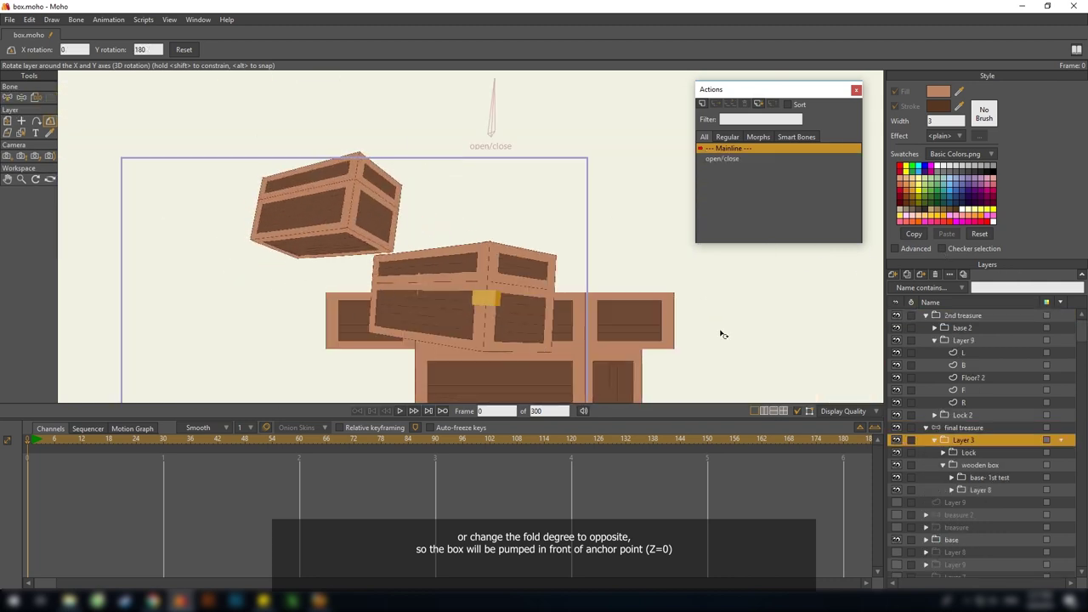
double_click(957, 440)
click(810, 45)
click(743, 82)
click(857, 426)
Reset the 3D rotation of the final treasure and the 2nd treasure, and save the file
drag(453, 305, 401, 310)
click(926, 428)
click(182, 50)
click(963, 316)
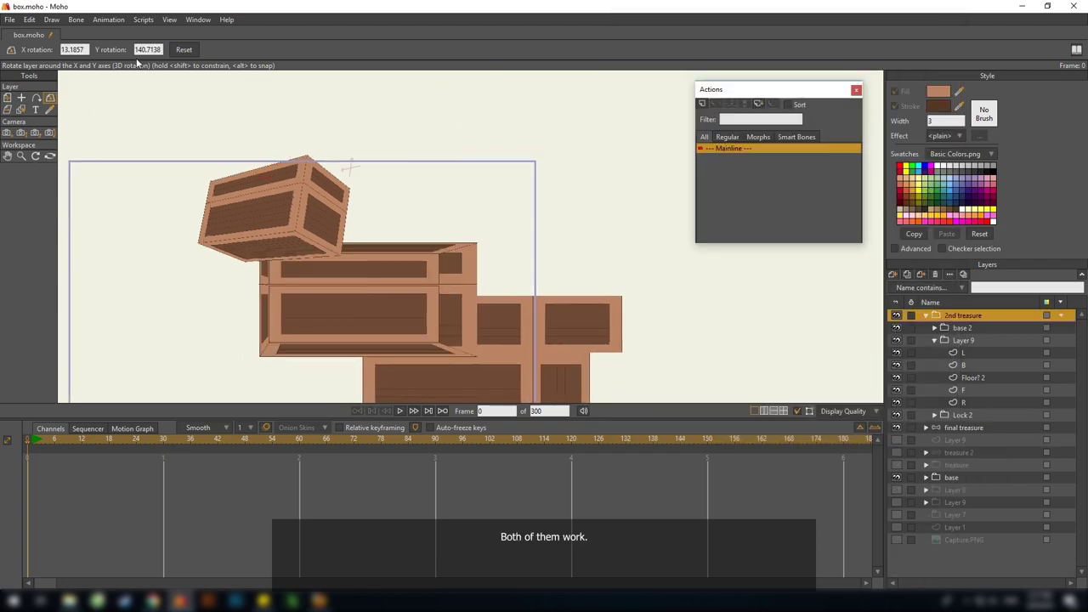
click(182, 49)
scroll(347, 181, down, 5)
key(ctrl+s)
scroll(393, 192, up, 3)
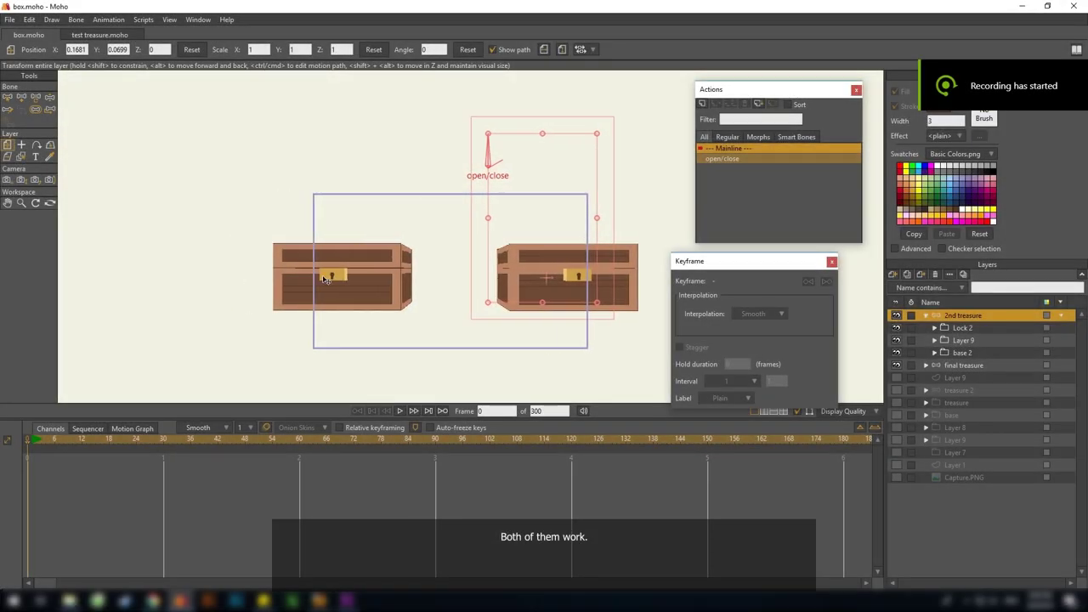
Swing the open/close bone of the final treasure to test its lid opening
click(947, 369)
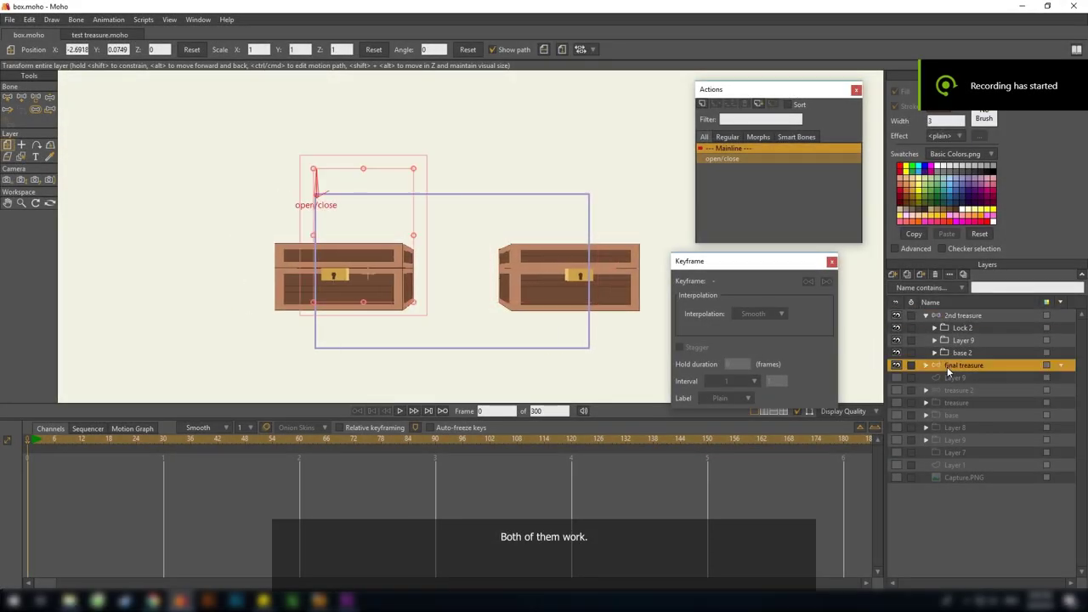
scroll(369, 235, up, 2)
drag(369, 235, 394, 246)
scroll(395, 246, up, 1)
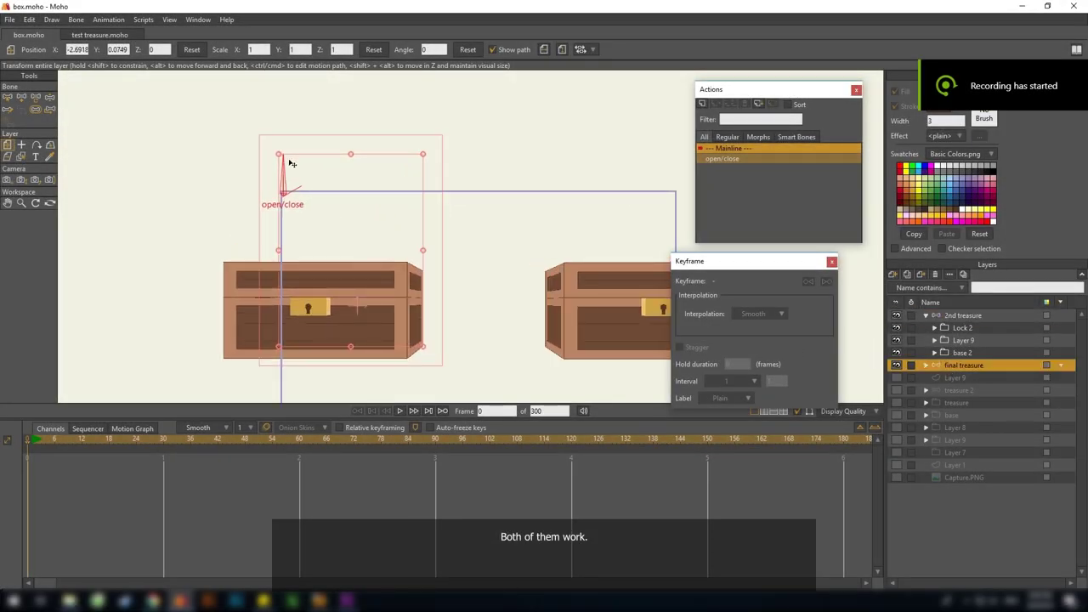
key(z)
drag(284, 166, 324, 188)
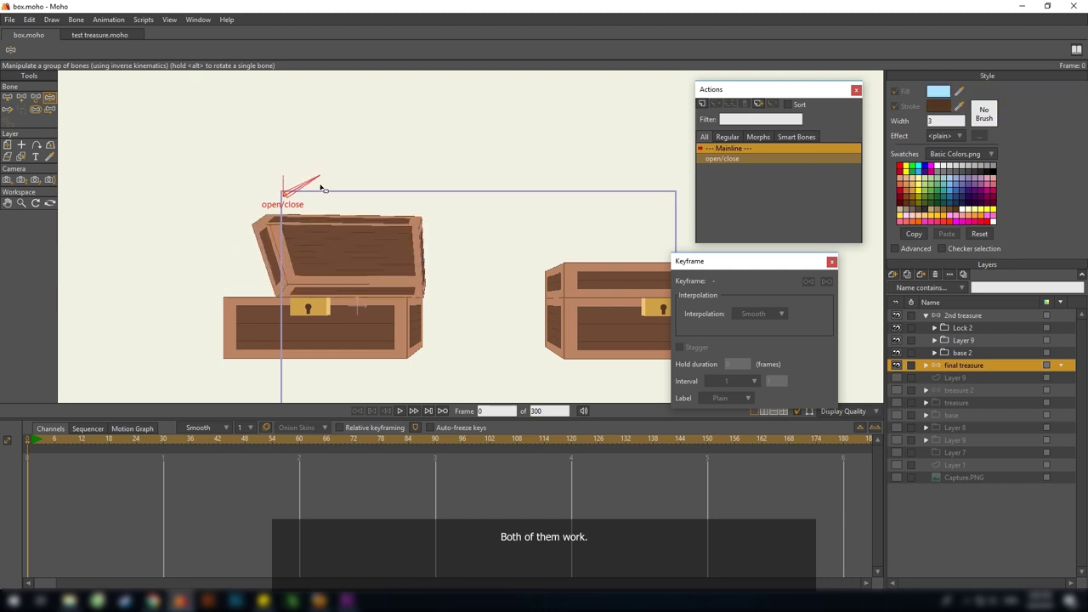
Swing the open/close bone of the 2nd treasure to test its lid beside the other chest
click(985, 318)
drag(541, 179, 488, 184)
drag(463, 114, 487, 118)
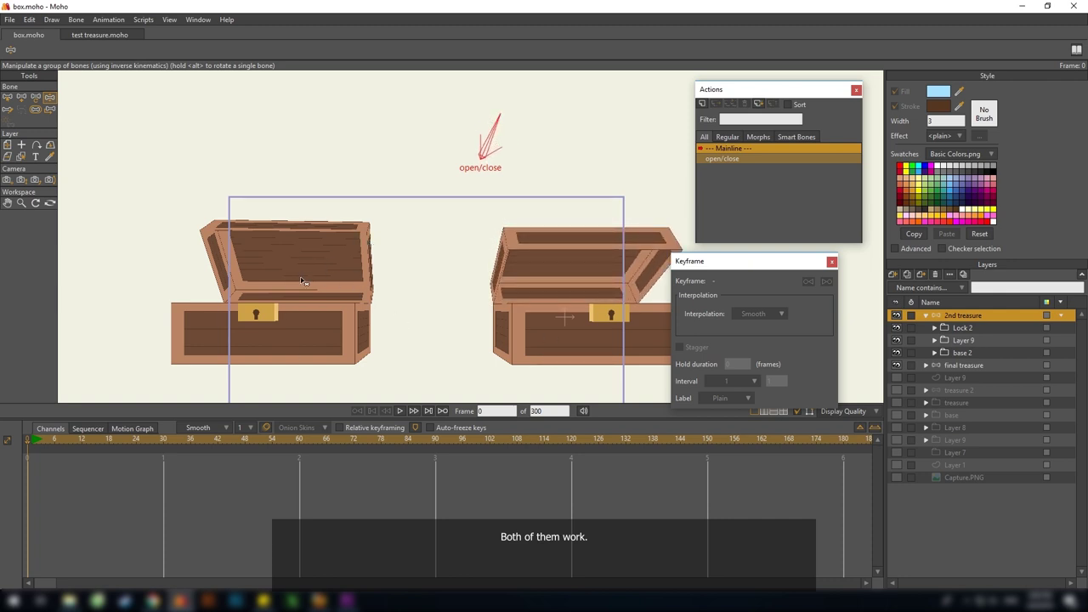
scroll(315, 282, down, 5)
scroll(340, 294, up, 3)
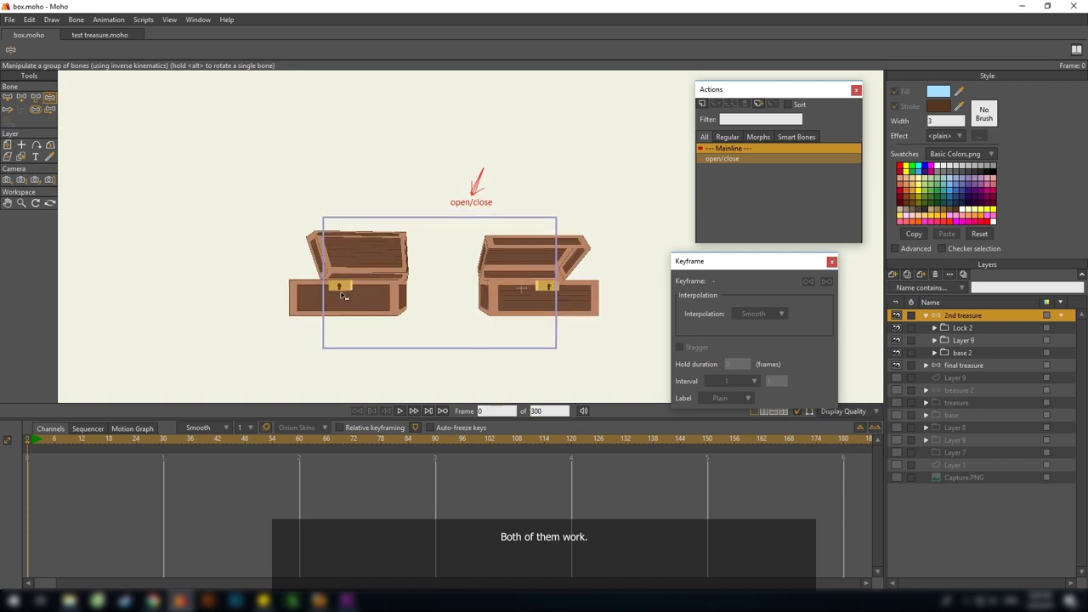
Group the 2nd treasure and final treasure layers, and rotate the new group in 3D
ctrl+click(957, 364)
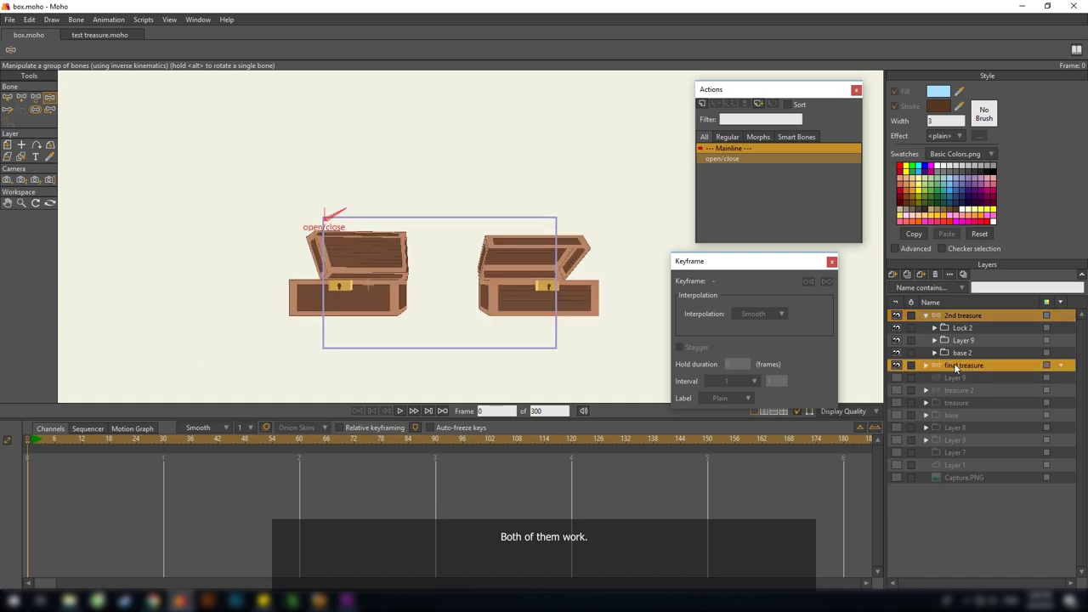
right_click(955, 363)
click(995, 441)
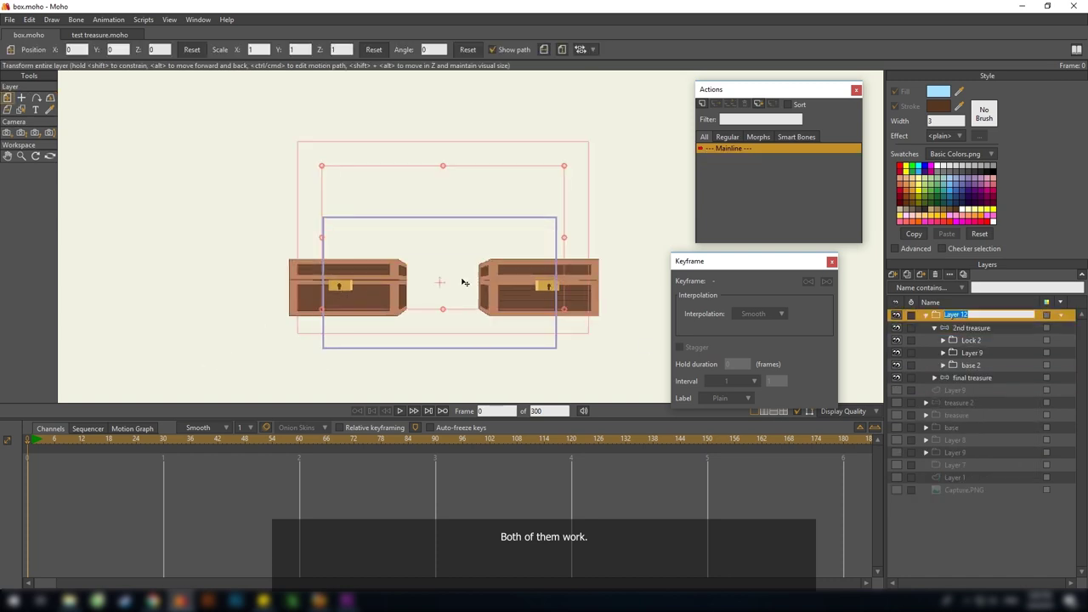
click(51, 99)
drag(295, 267, 516, 328)
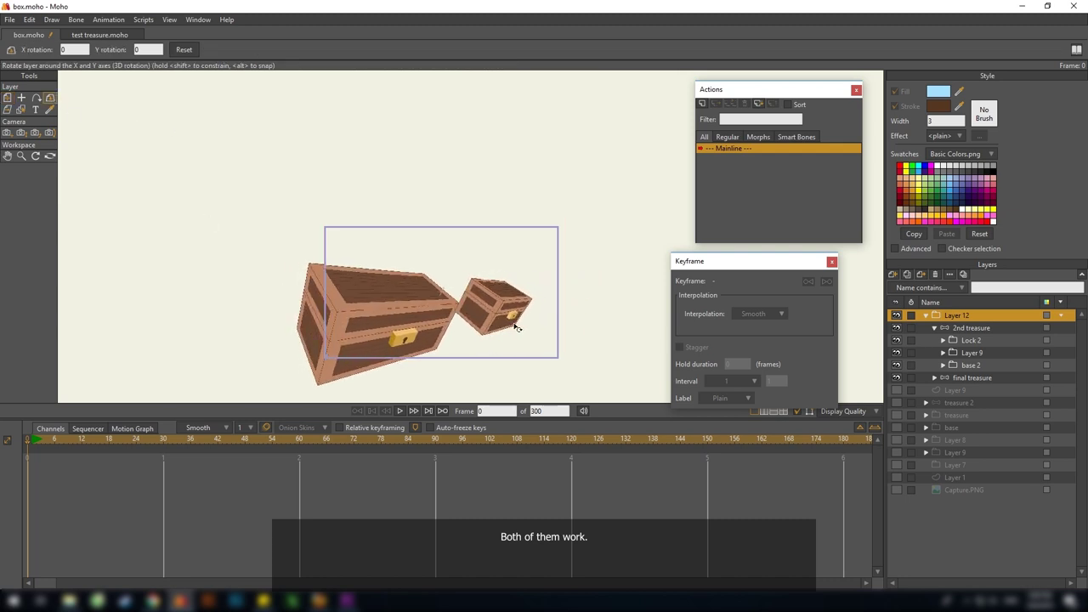
Open the rotated 2nd treasure with its open/close bone and inspect the chest's interior
click(969, 326)
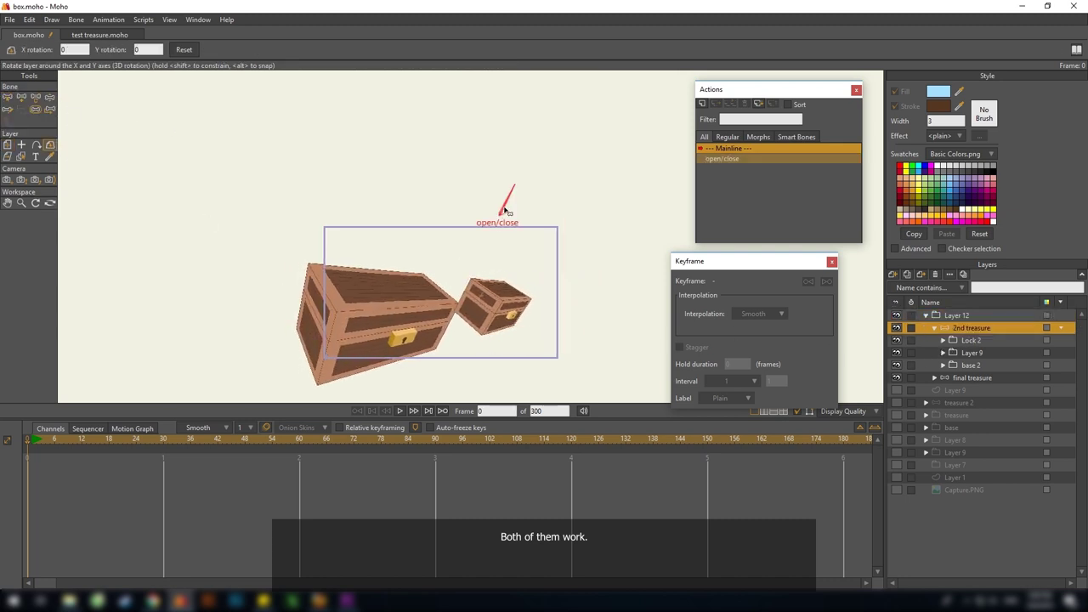
key(z)
drag(515, 189, 536, 203)
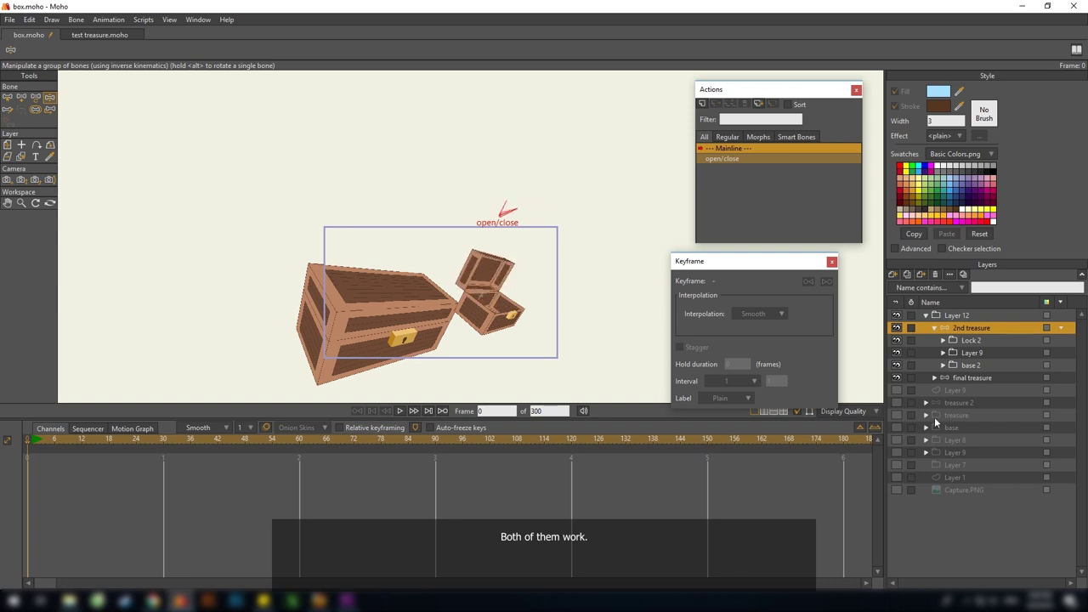
scroll(483, 303, up, 8)
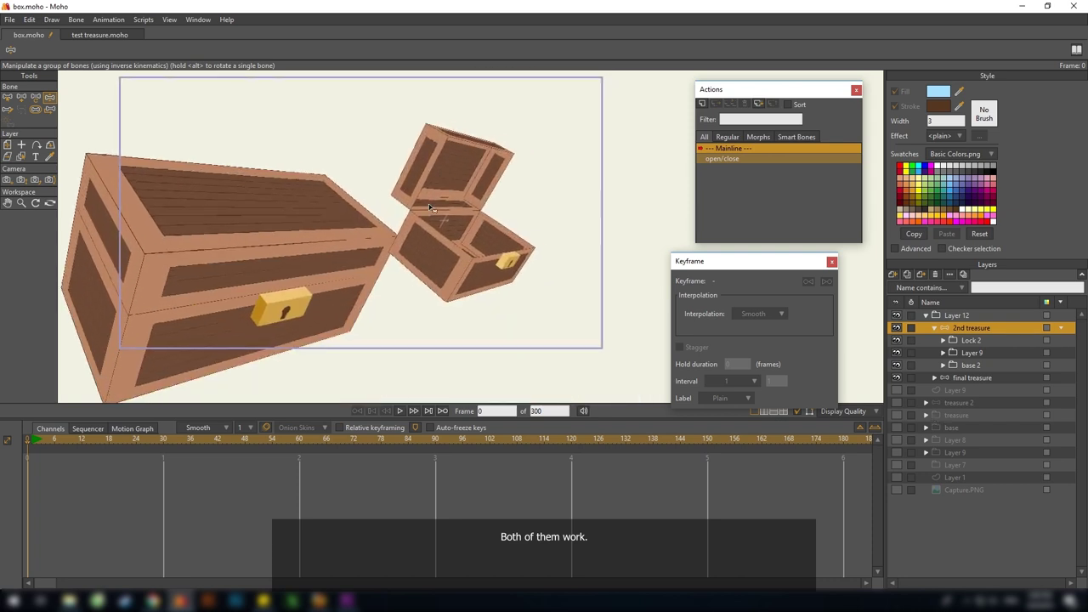
scroll(420, 233, down, 4)
drag(420, 233, 479, 254)
Open the rotated final treasure with its open/close bone and inspect the hinge between lid and base
click(969, 377)
drag(425, 215, 430, 272)
drag(345, 121, 408, 184)
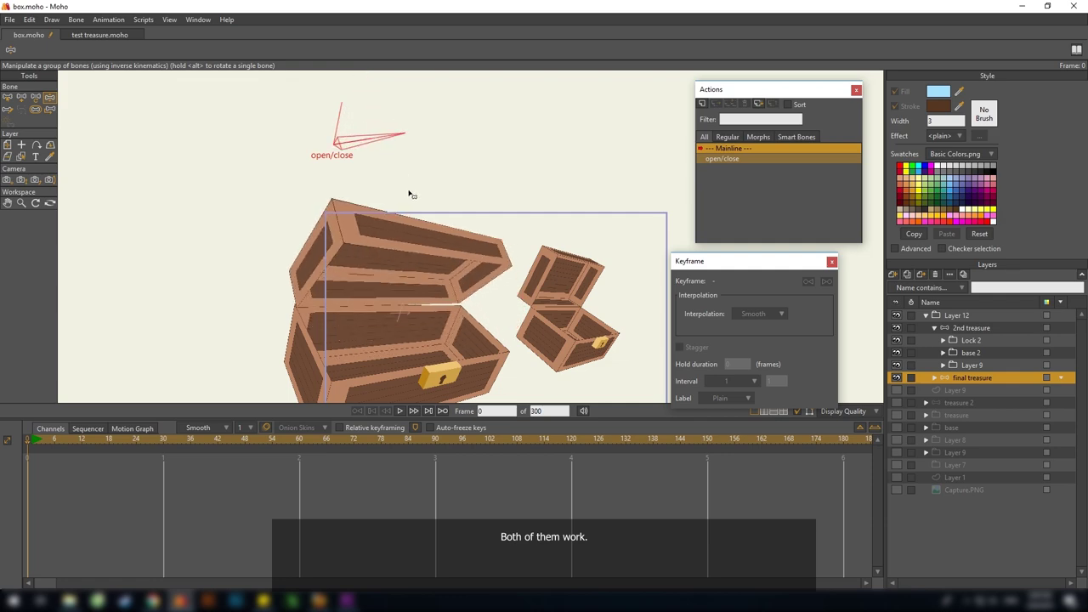
scroll(491, 285, up, 2)
drag(404, 342, 449, 262)
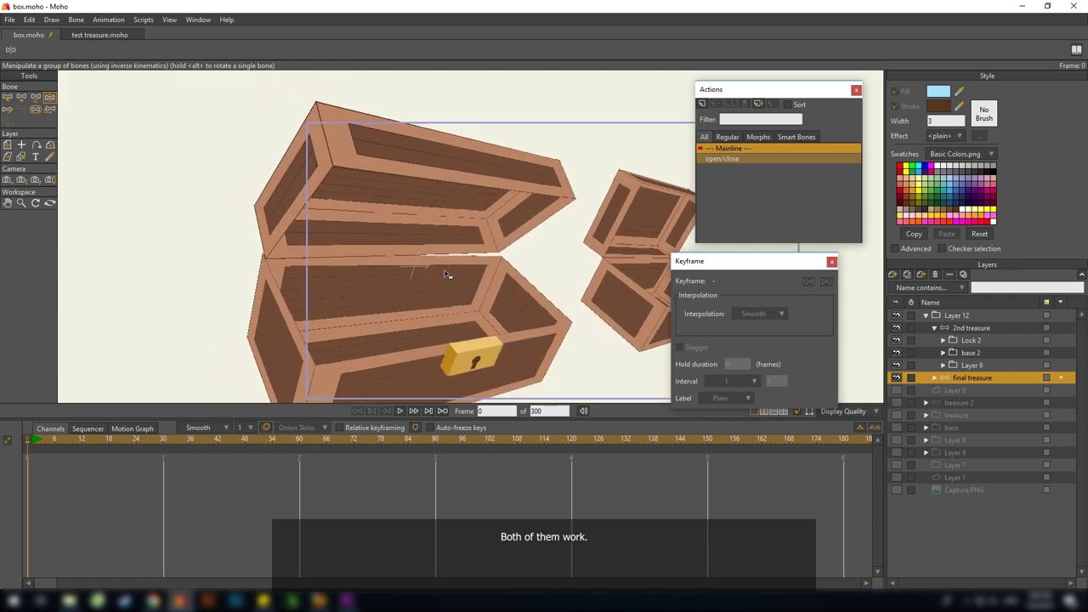
scroll(434, 279, up, 4)
scroll(431, 285, down, 5)
scroll(431, 285, down, 3)
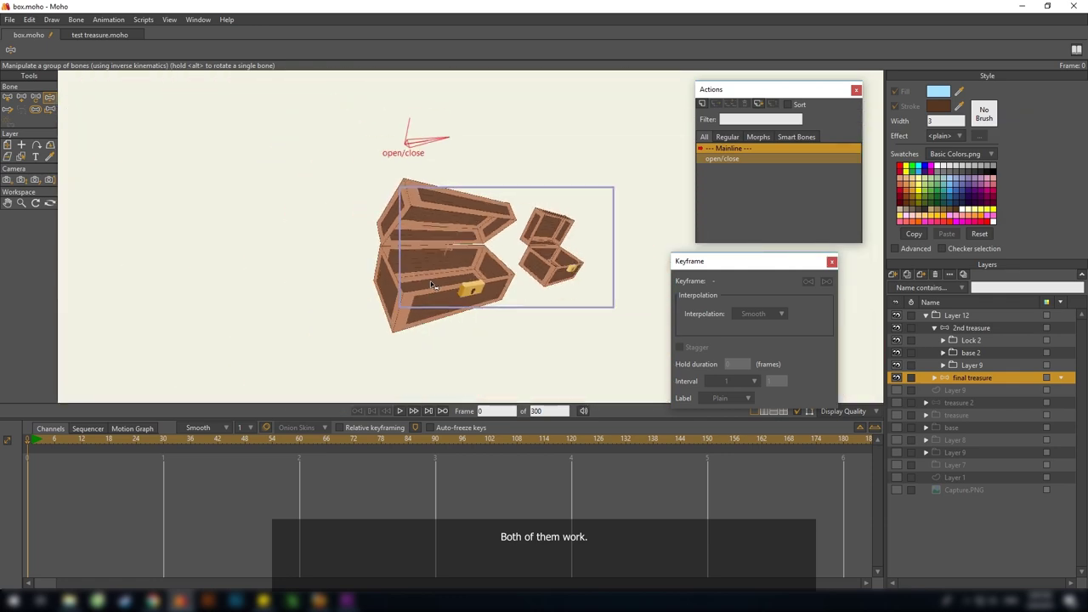
scroll(681, 184, up, 1)
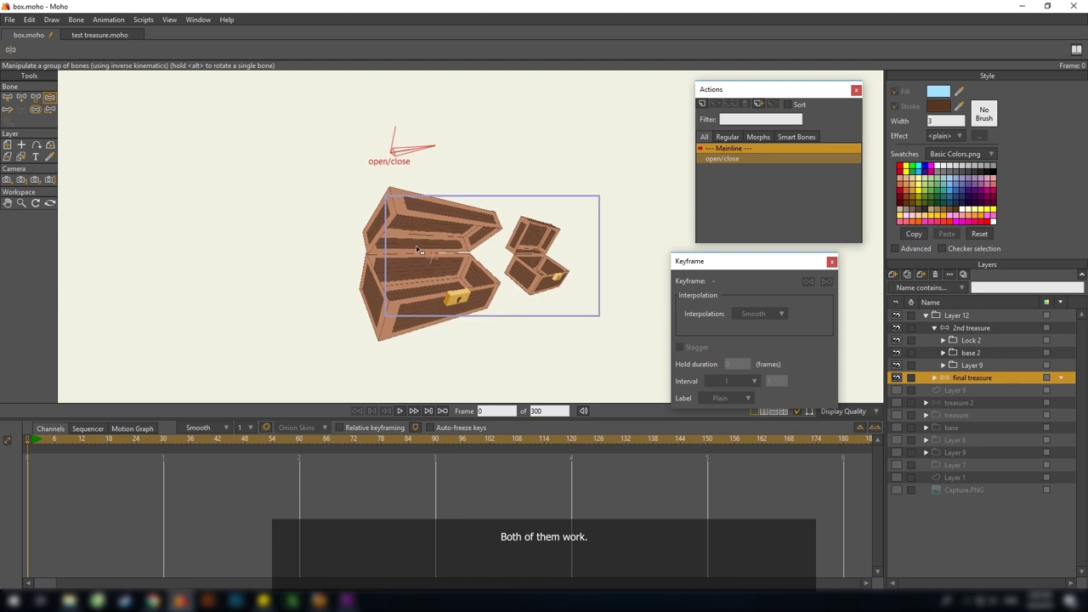
In the final treasure's open/close action, set the Layer 8 lid's X rotation to 60 and Y rotation to 0
double_click(723, 157)
click(935, 379)
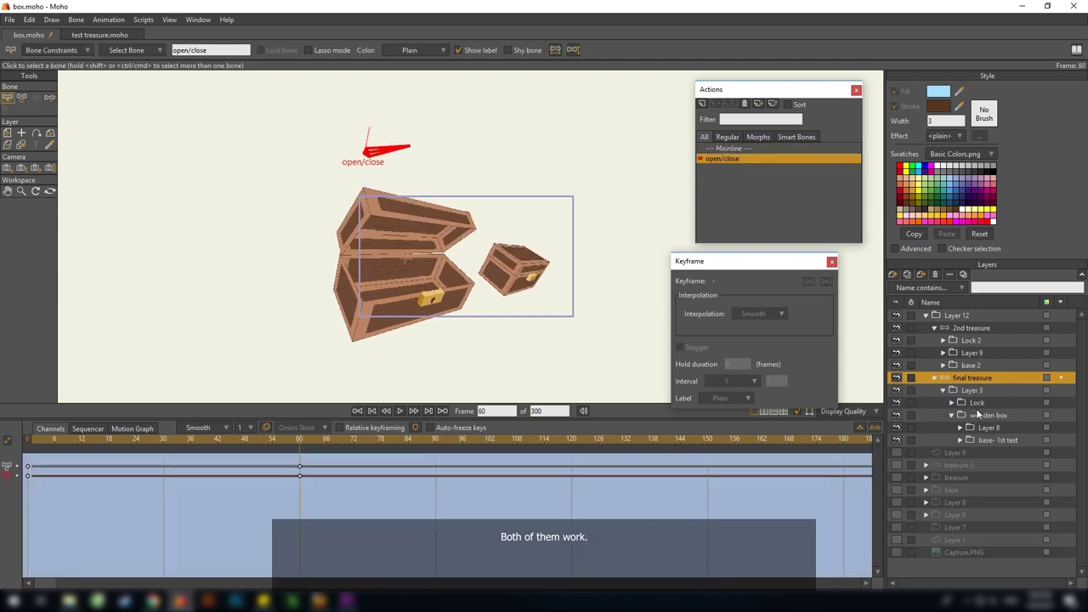
click(986, 428)
scroll(409, 244, up, 4)
click(50, 121)
drag(86, 50, 24, 50)
text(60)
key(Tab)
text(0)
key(Return)
scroll(408, 243, down, 3)
Delete the lid's keyframes around frame 60, re-enter an X rotation of 60, and return to the Mainline
drag(313, 486, 284, 459)
key(Delete)
key(Delete)
double_click(65, 49)
text(60)
key(Return)
double_click(729, 148)
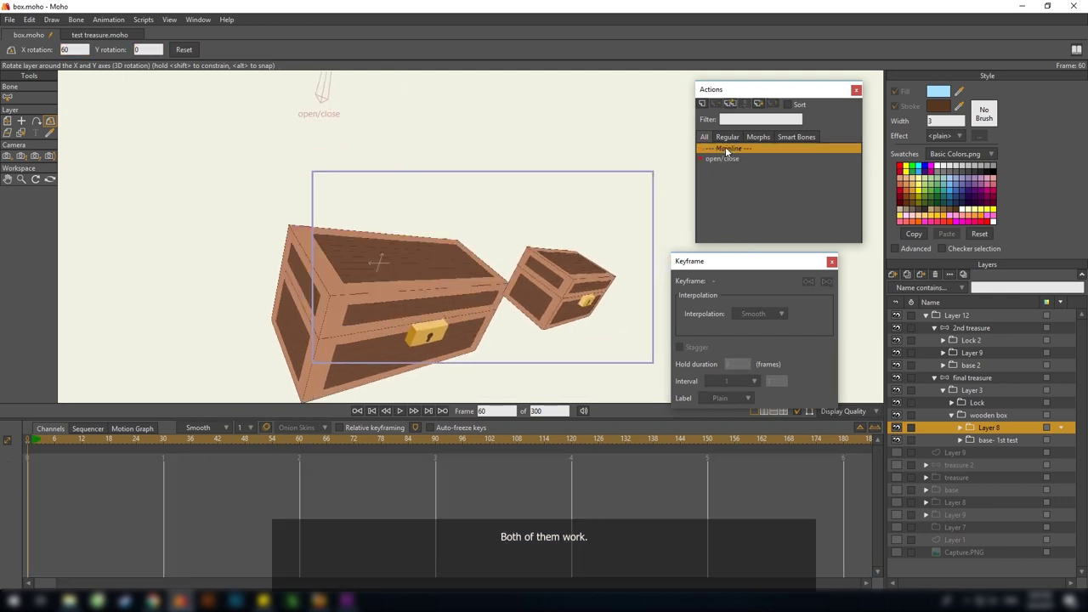
Swing the open/close bones of the final treasure and the 2nd treasure to test both lids within the rotated group
click(963, 376)
scroll(437, 293, down, 2)
scroll(437, 293, down, 1)
key(z)
drag(373, 130, 407, 180)
click(972, 330)
drag(526, 204, 556, 260)
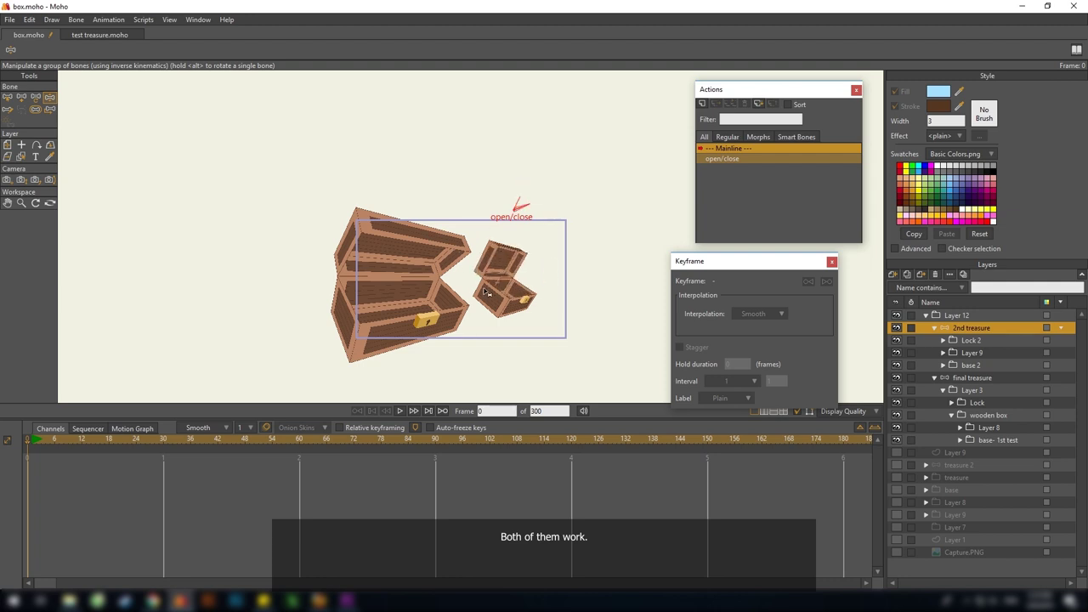